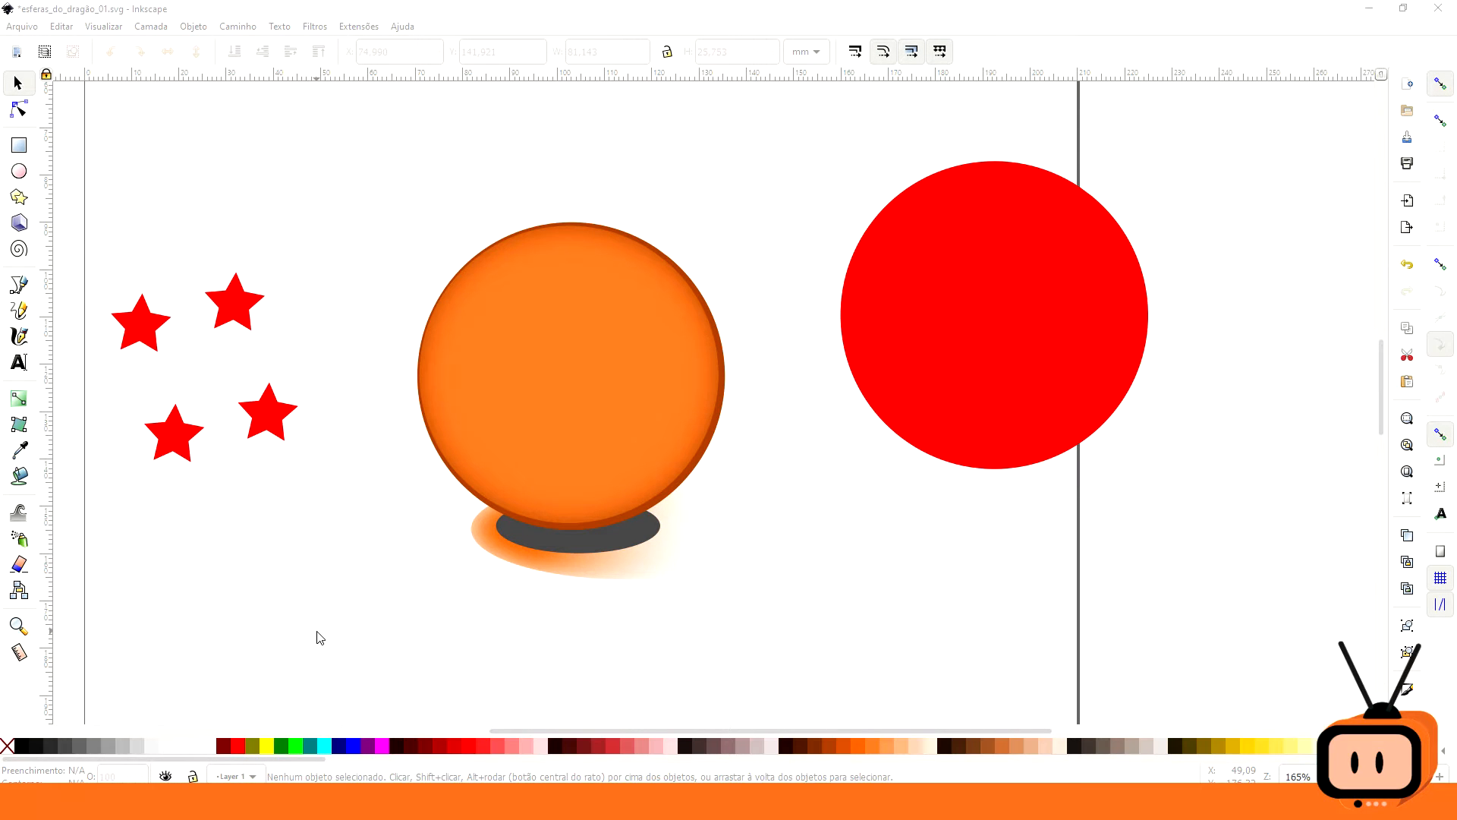
- Open the Suavização blur filter for the dark grey shadow ellipse beneath the orange sphere and turn on its preview
click(556, 546)
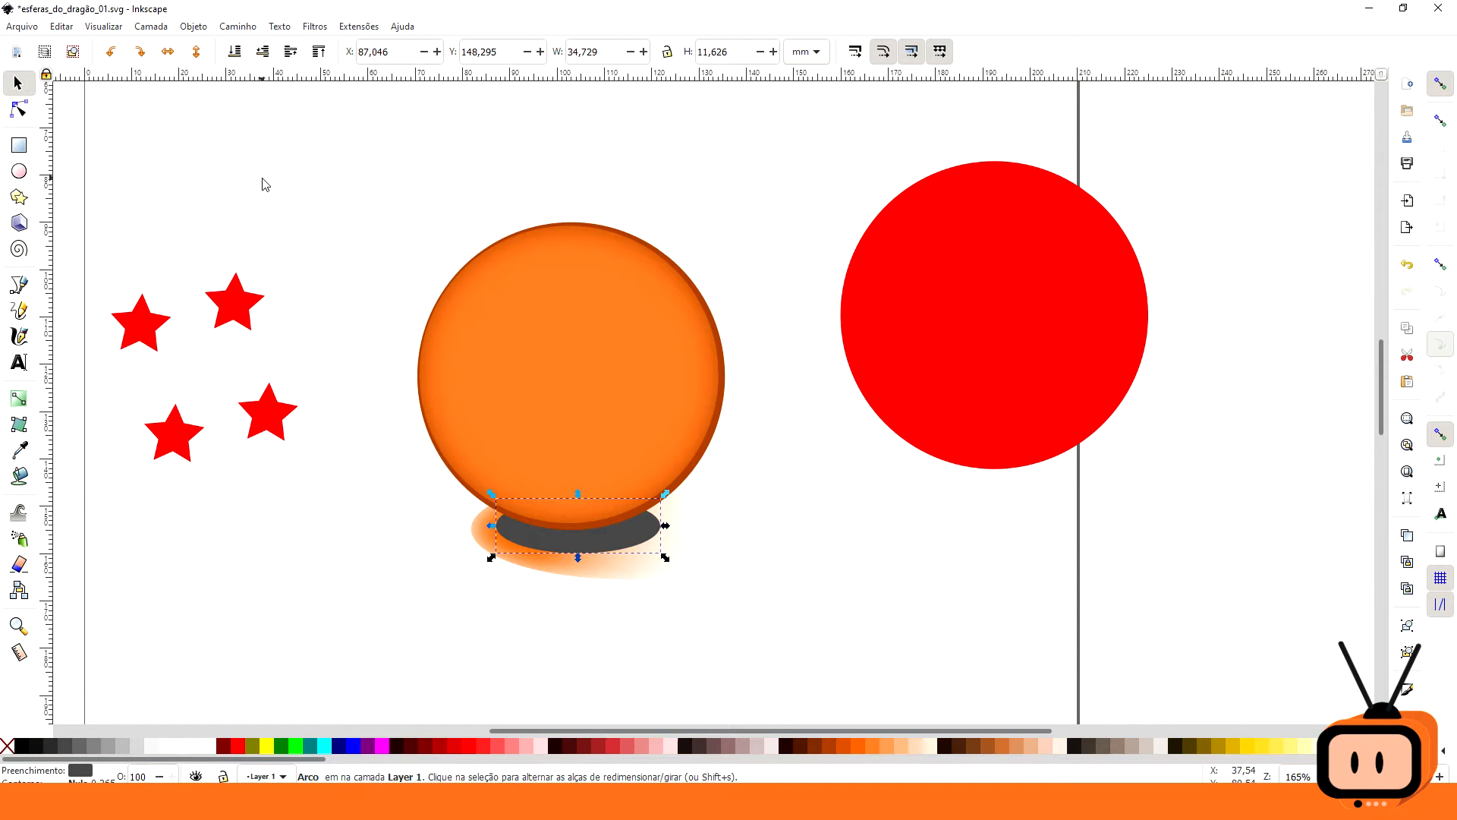
click(331, 26)
mouse_move(443, 122)
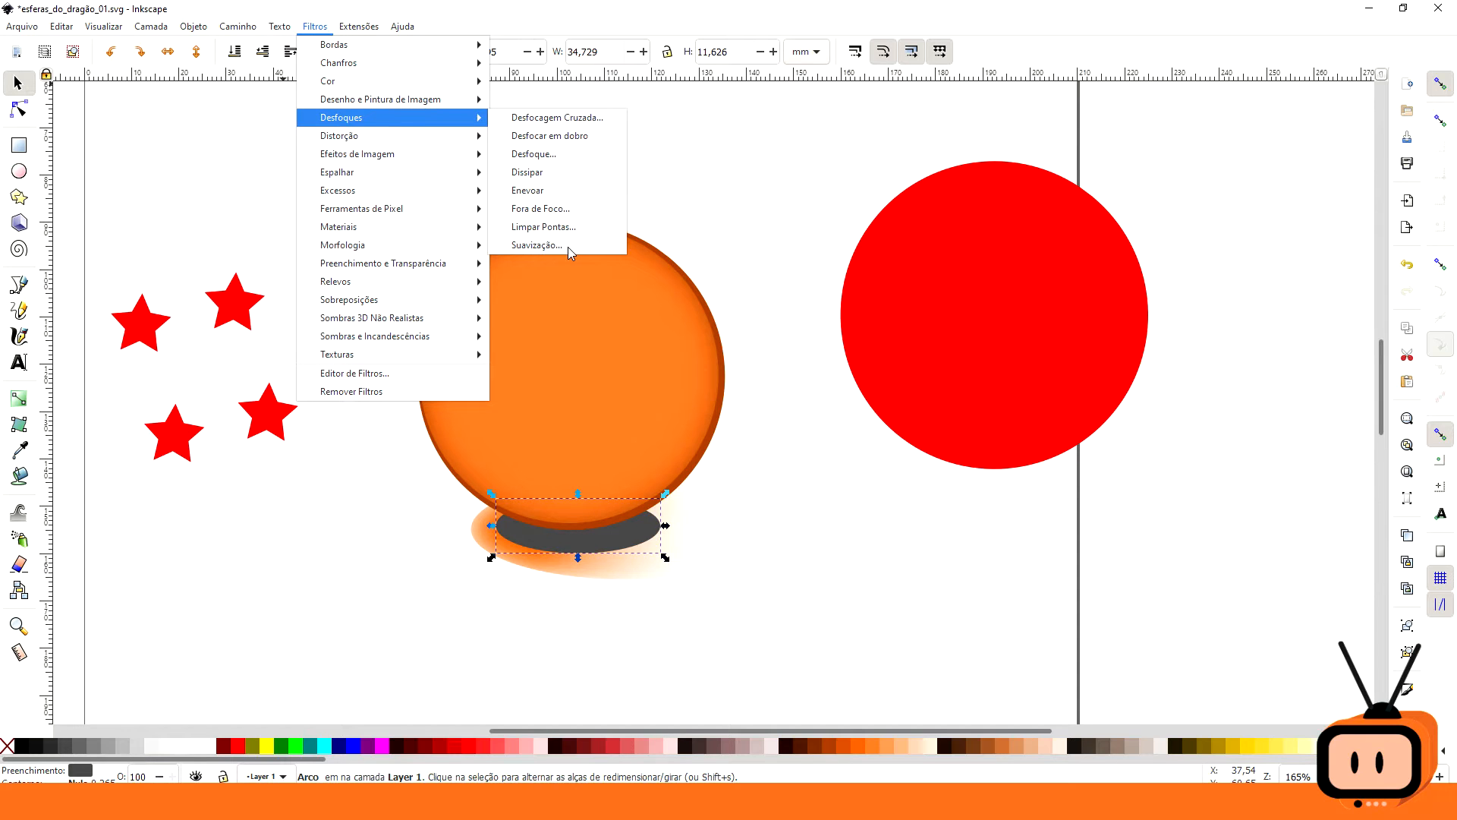
click(548, 245)
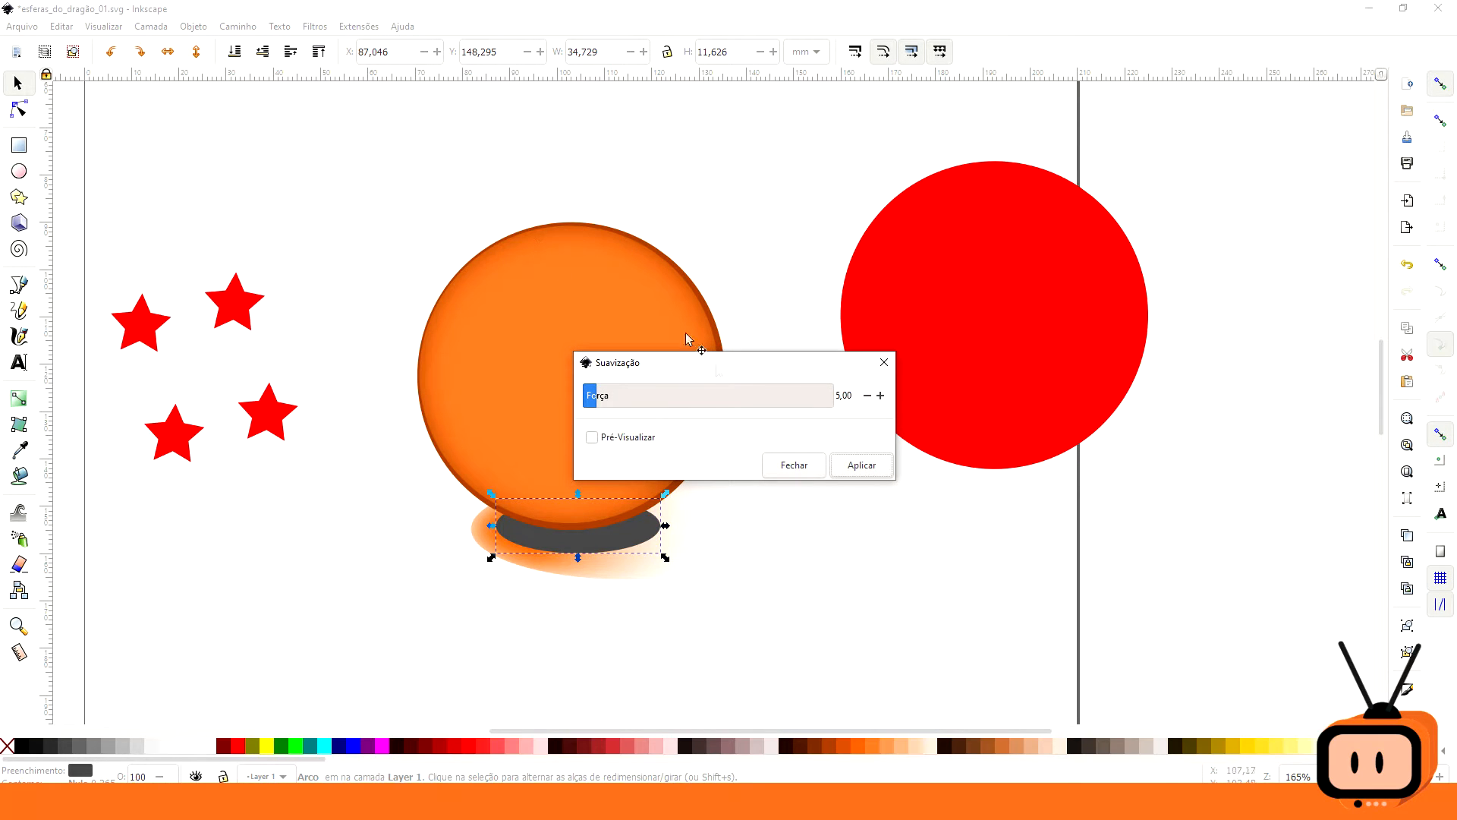
drag(716, 364, 507, 109)
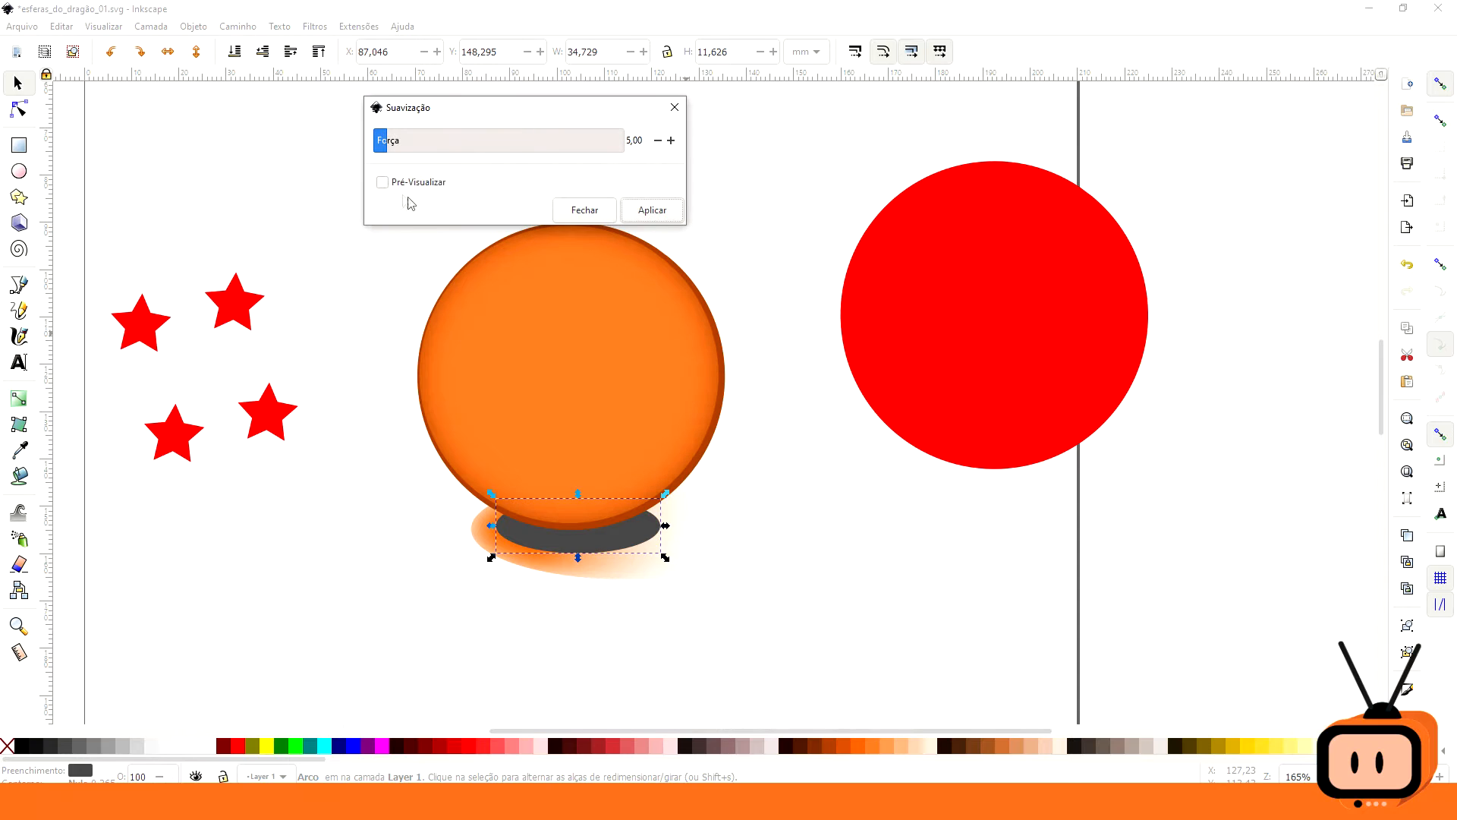
click(386, 185)
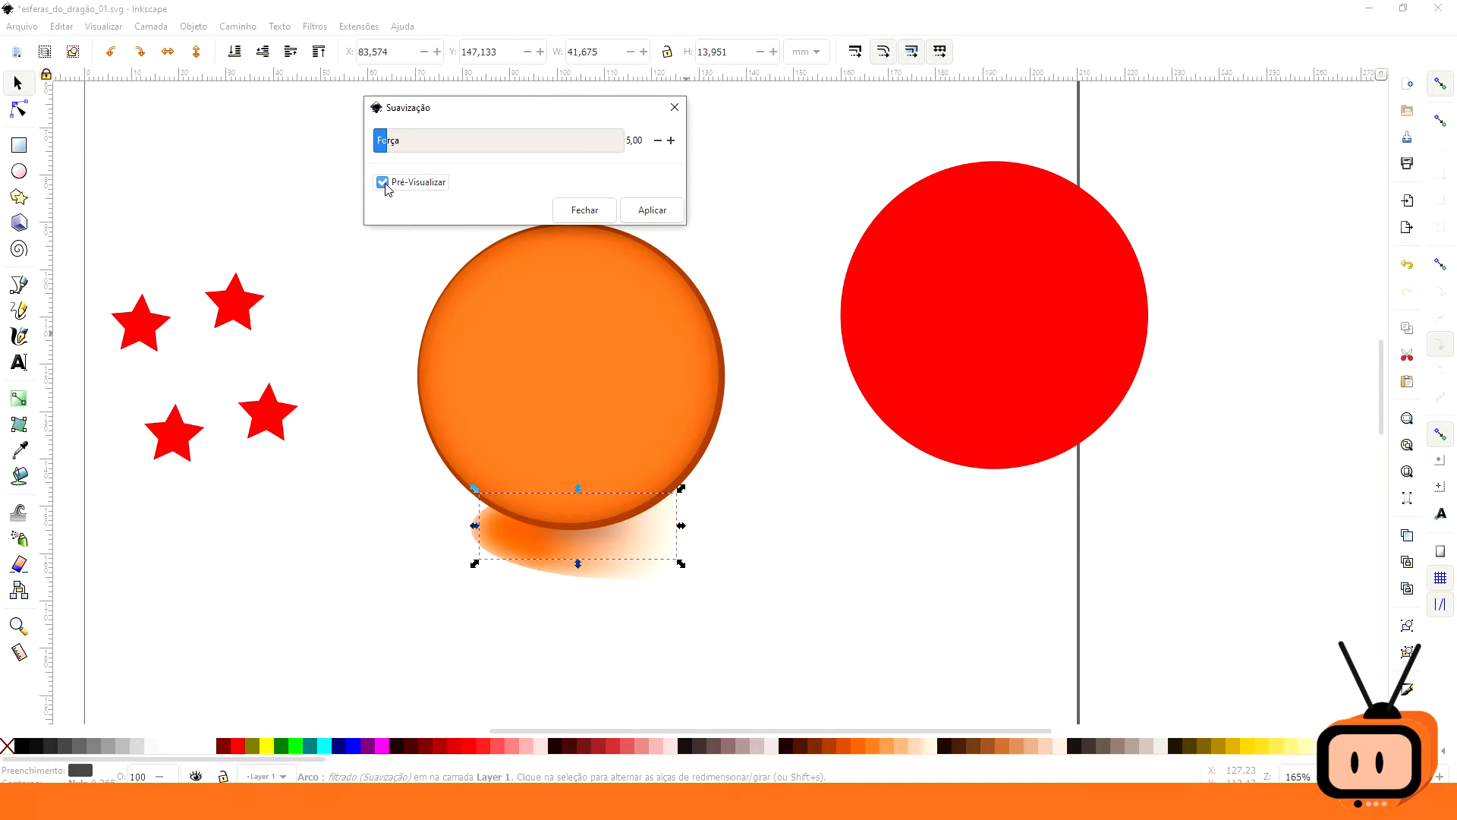
- Set the Suavização strength to 2,00 and apply the filter to the shadow ellipse
click(659, 141)
click(658, 141)
click(658, 141)
click(659, 142)
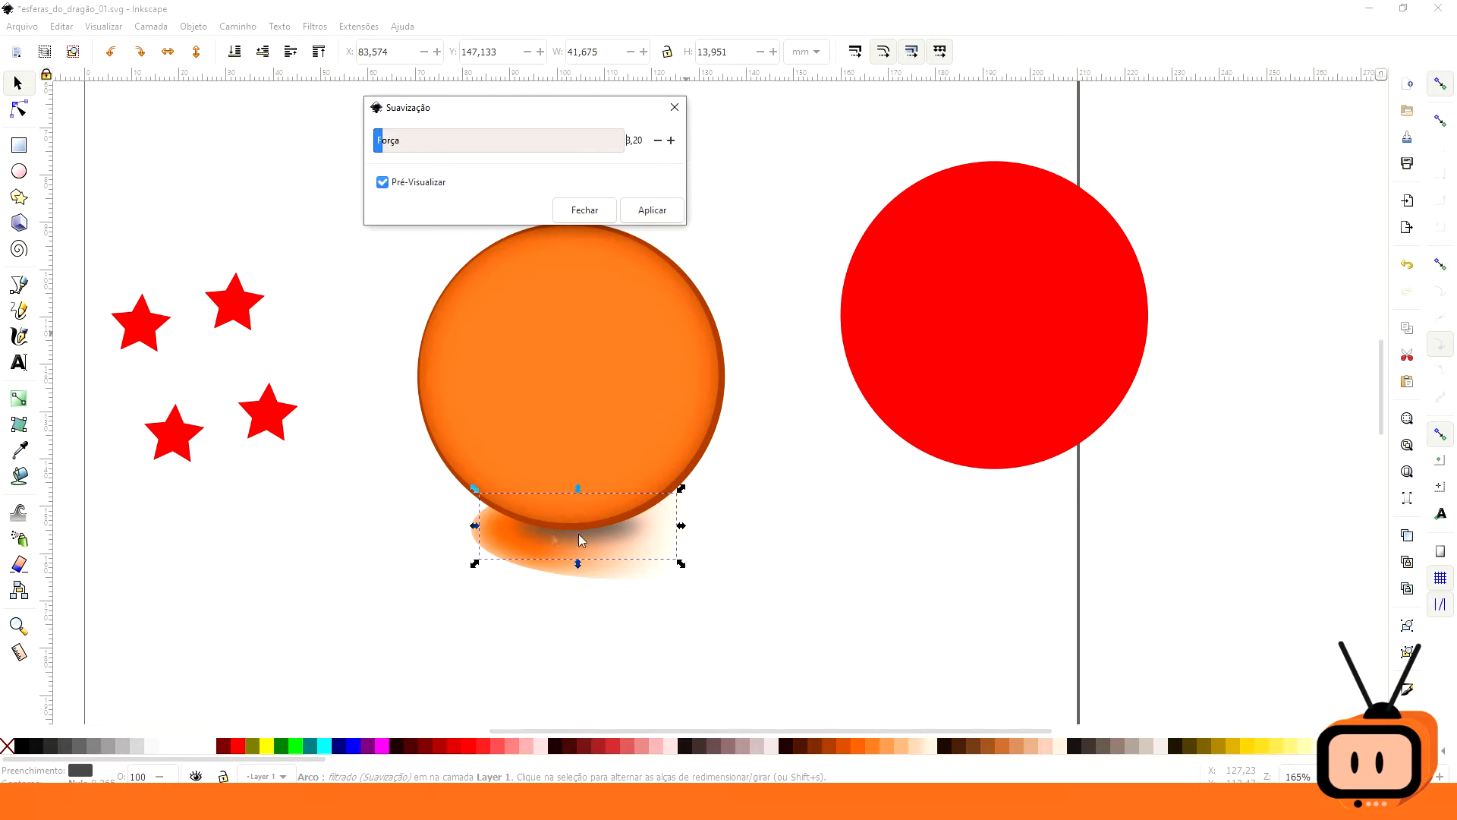
click(658, 141)
click(659, 141)
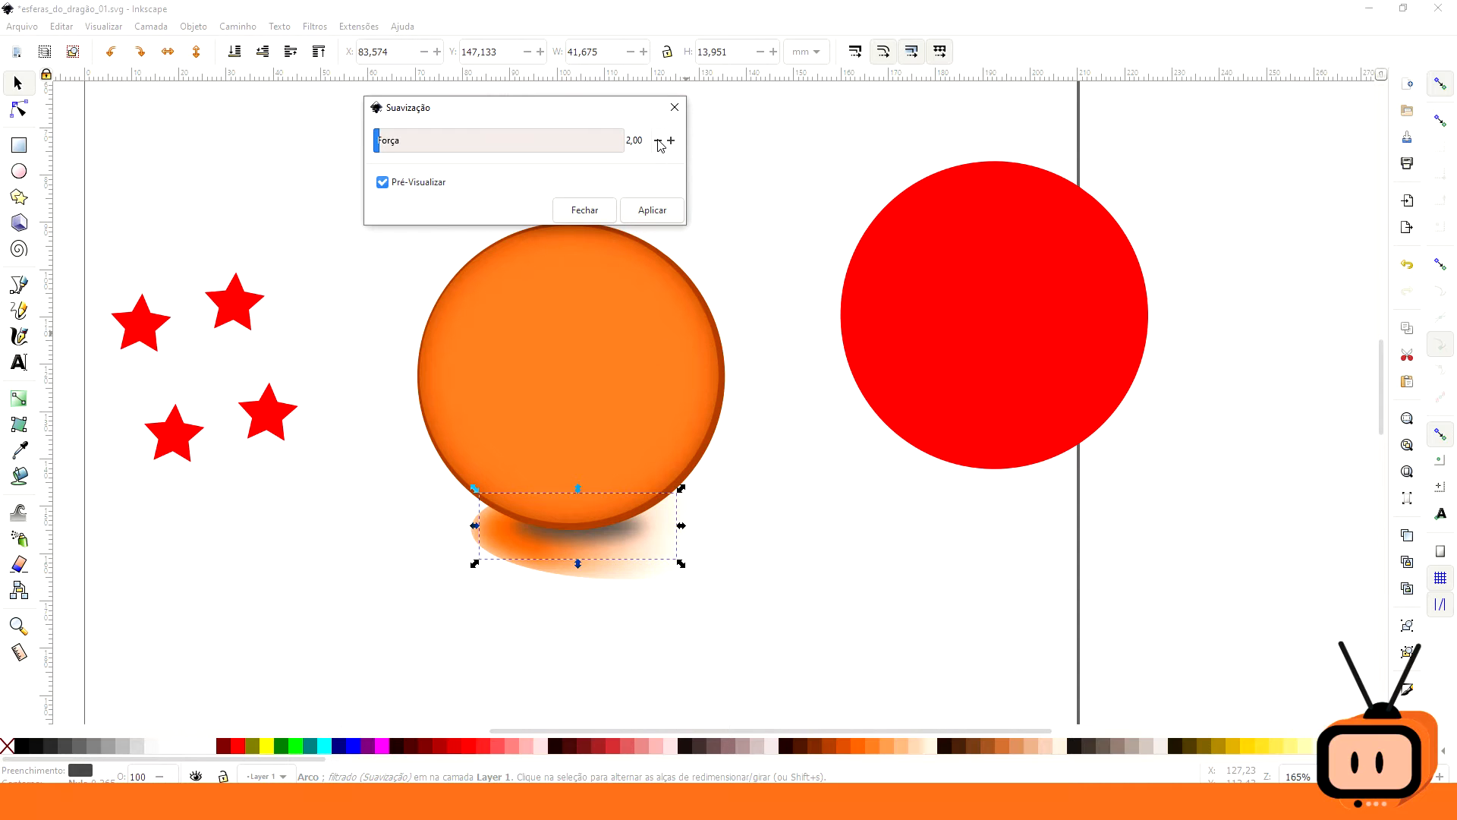
click(658, 141)
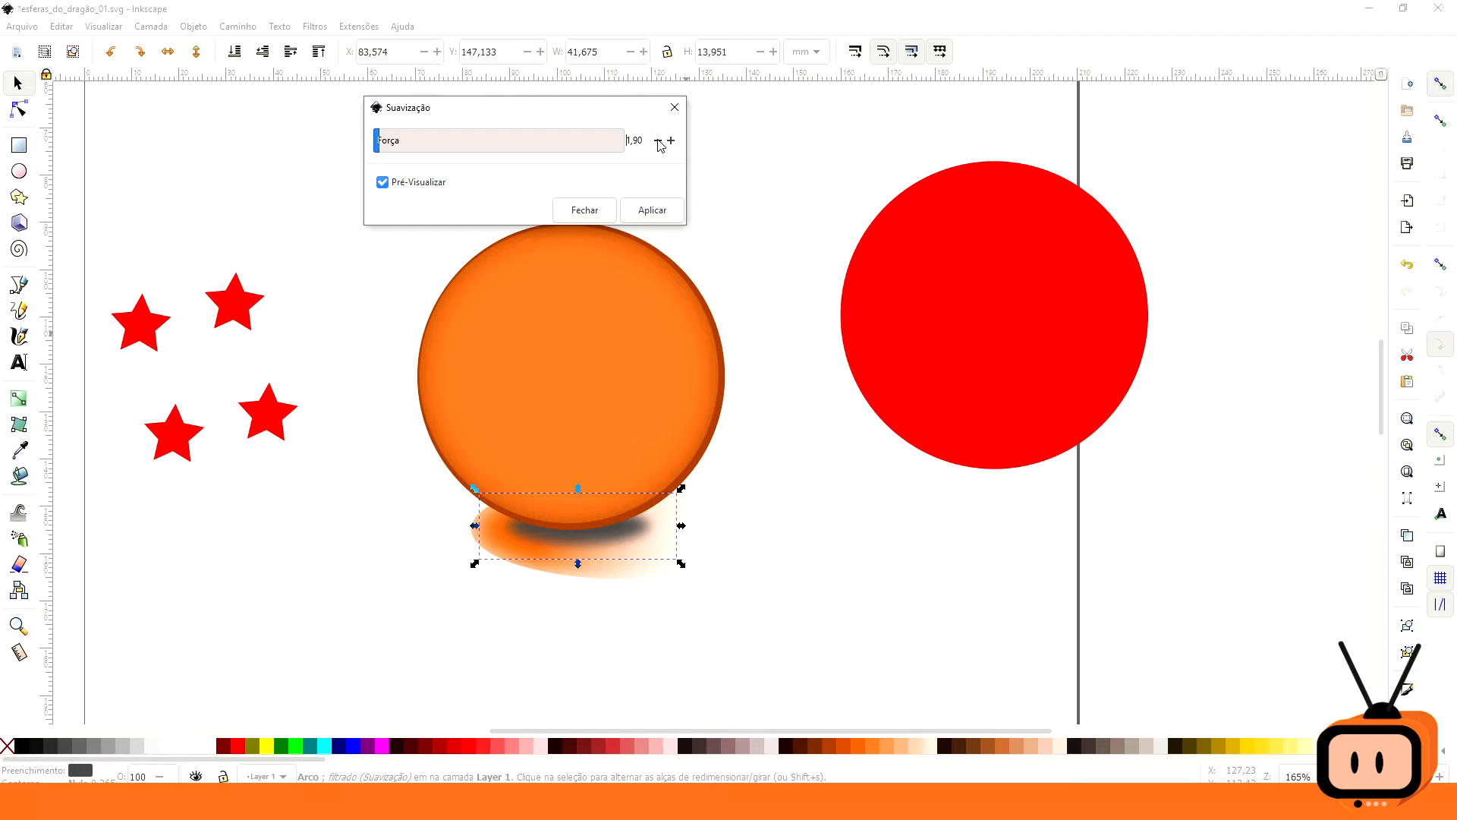
click(672, 141)
click(654, 214)
click(674, 108)
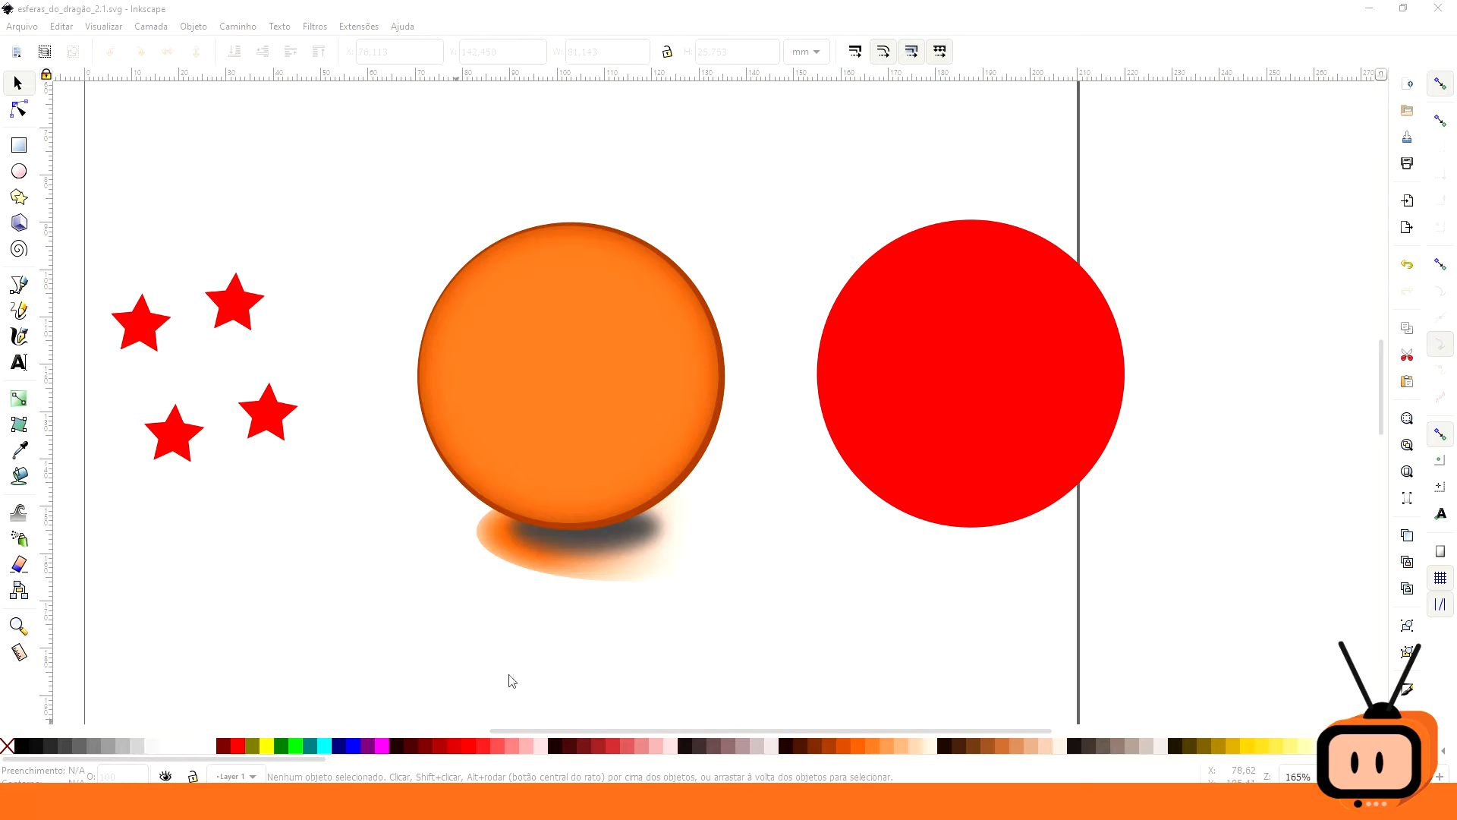
- Move the large red circle slightly up and place a duplicate of it over the orange sphere
click(979, 363)
drag(978, 362, 956, 318)
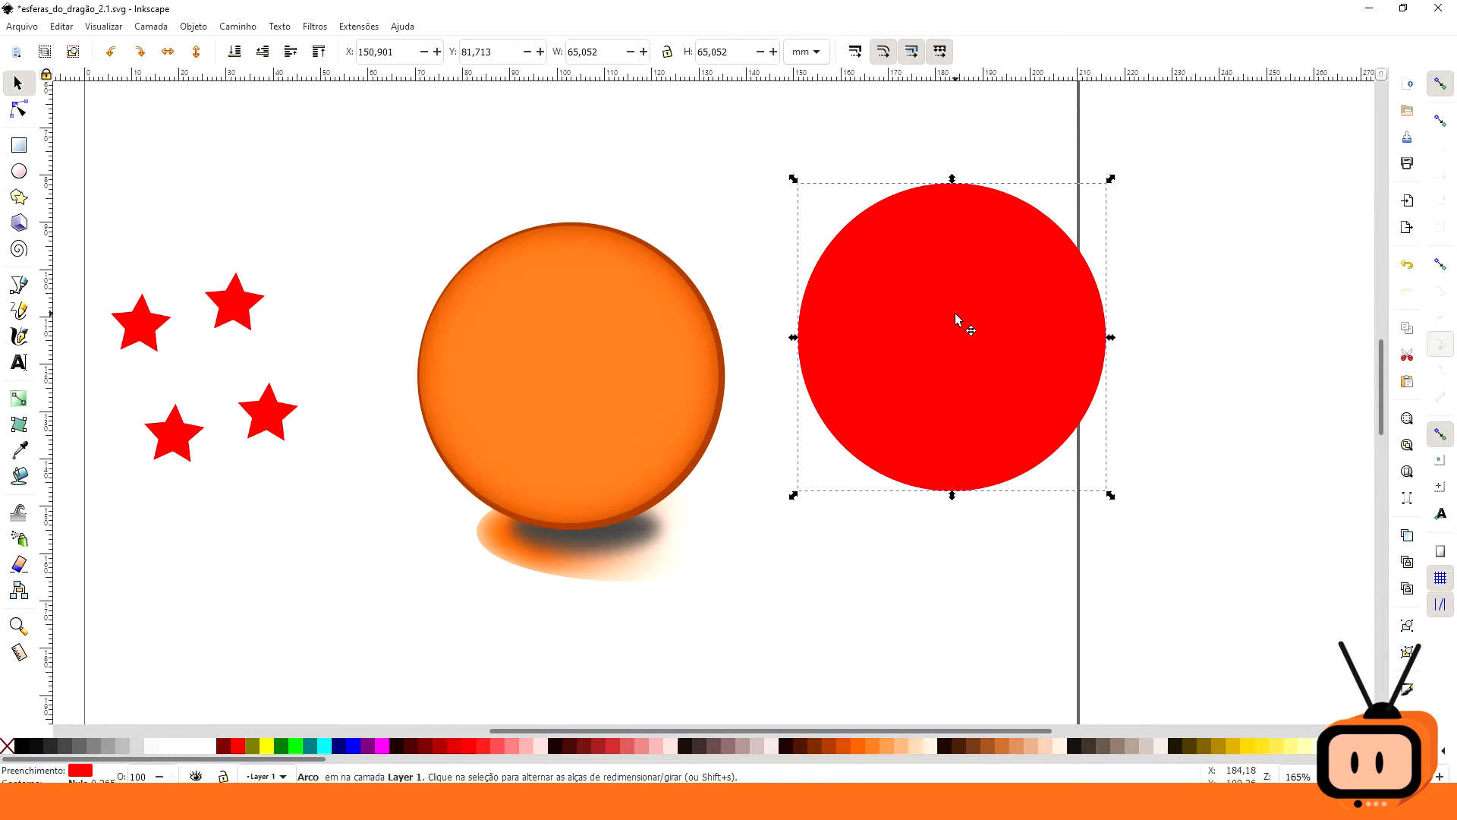
key(ctrl+d)
drag(957, 307, 577, 402)
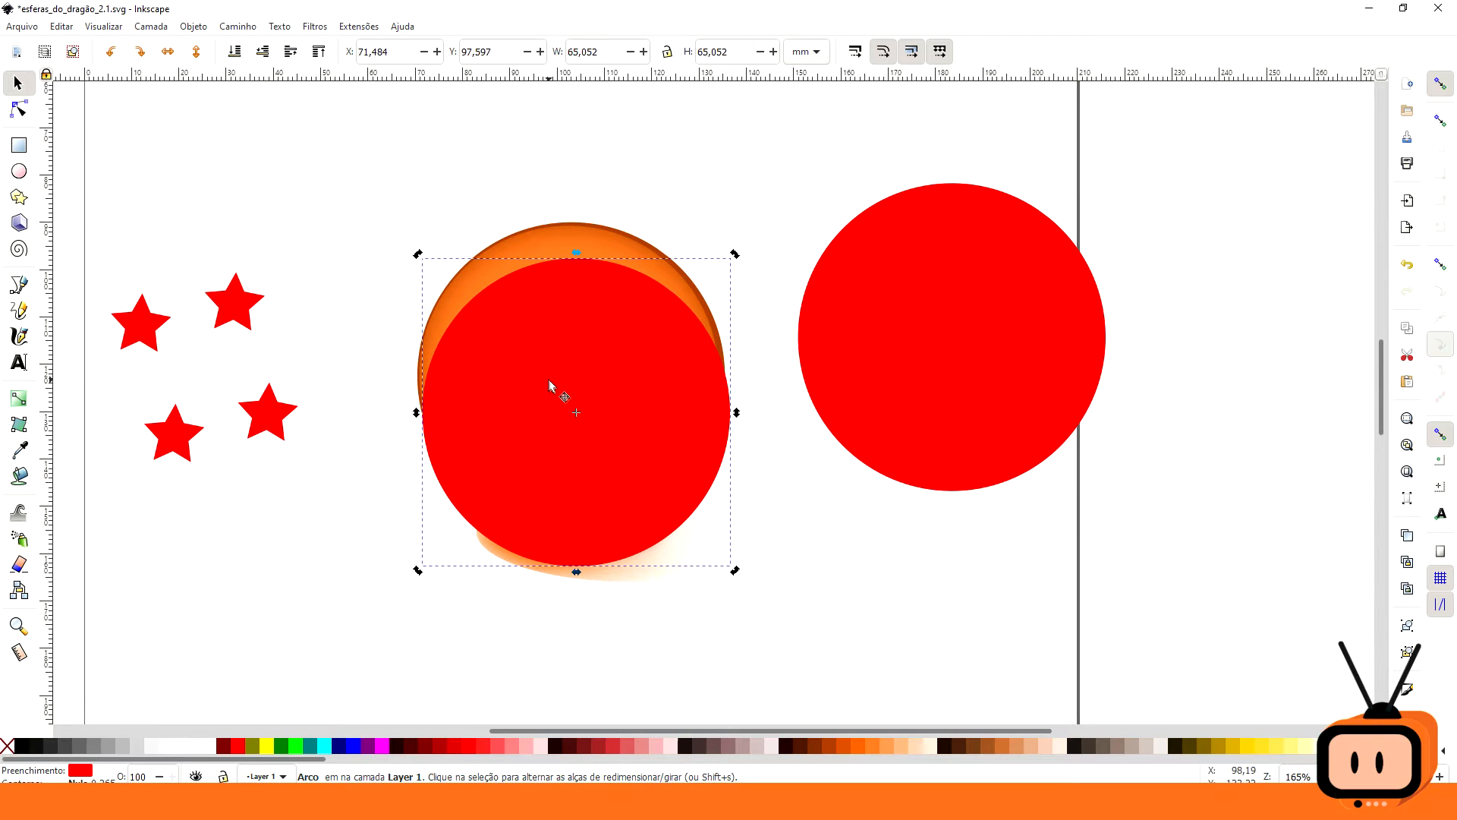
key(Escape)
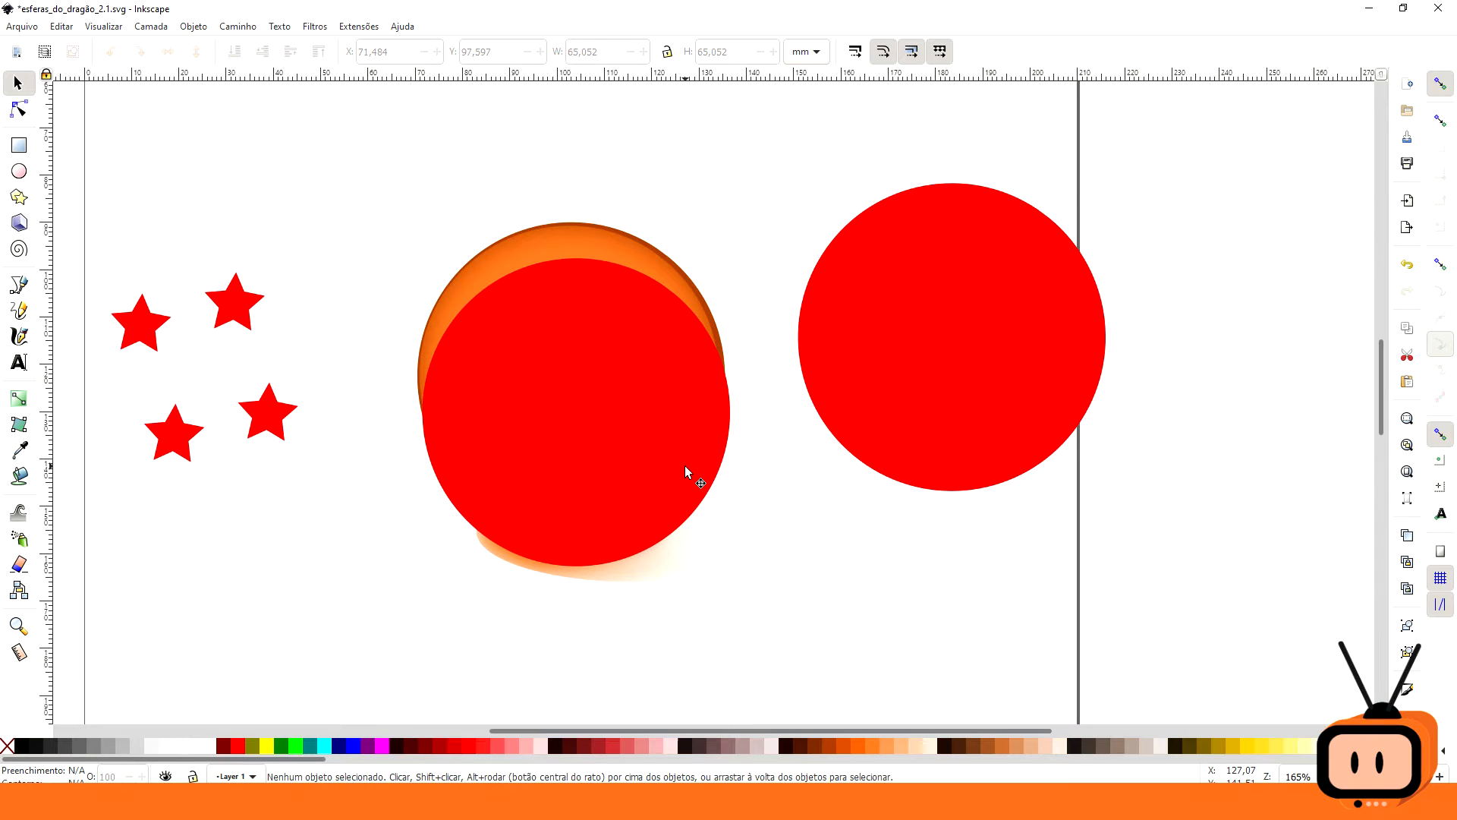
- Shrink the red duplicate to a flat ellipse about 28.5 × 8.6 mm below the sphere and fill it orange
click(695, 506)
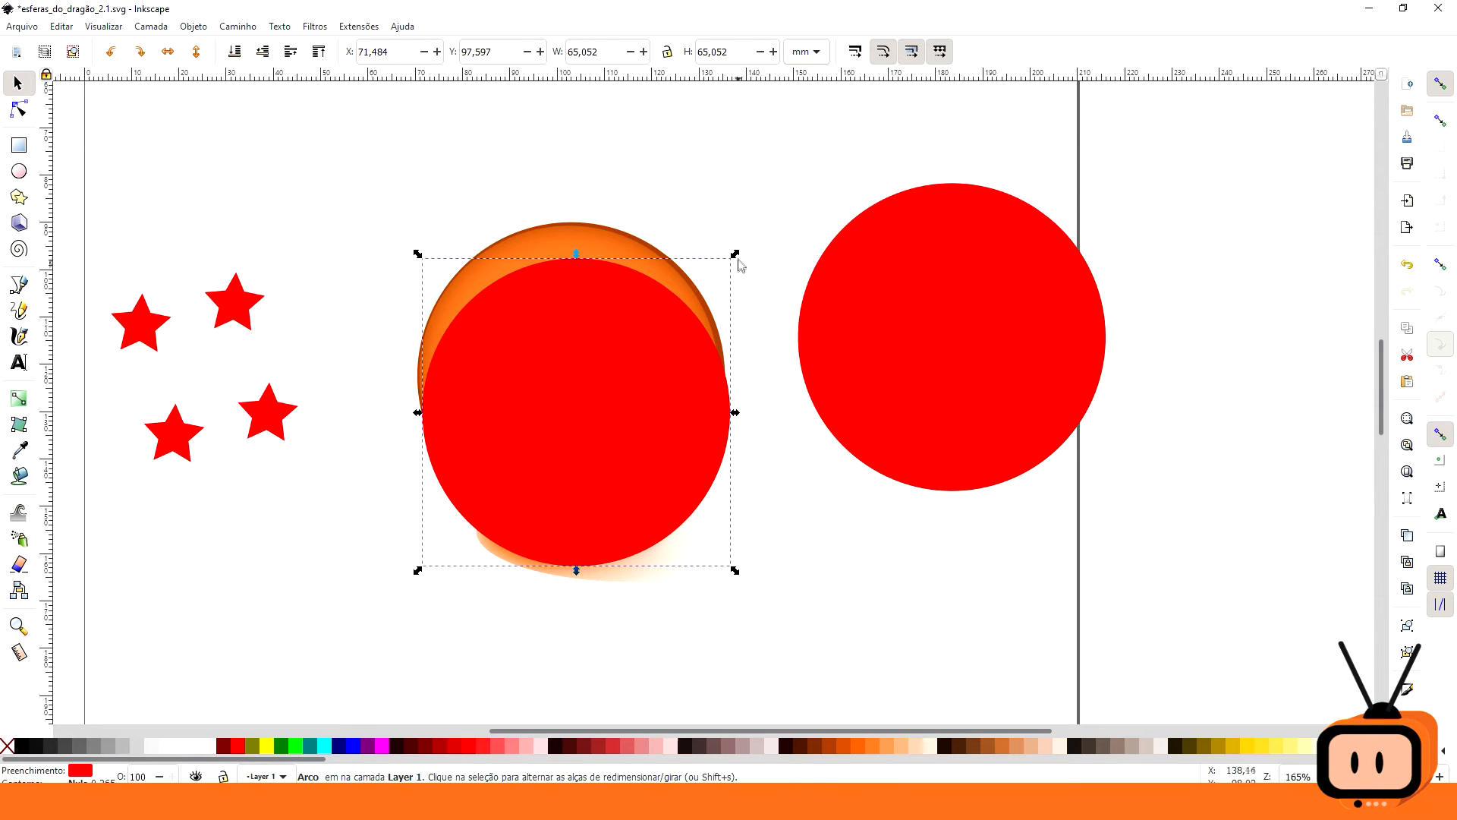
drag(734, 254, 582, 518)
drag(495, 564, 580, 536)
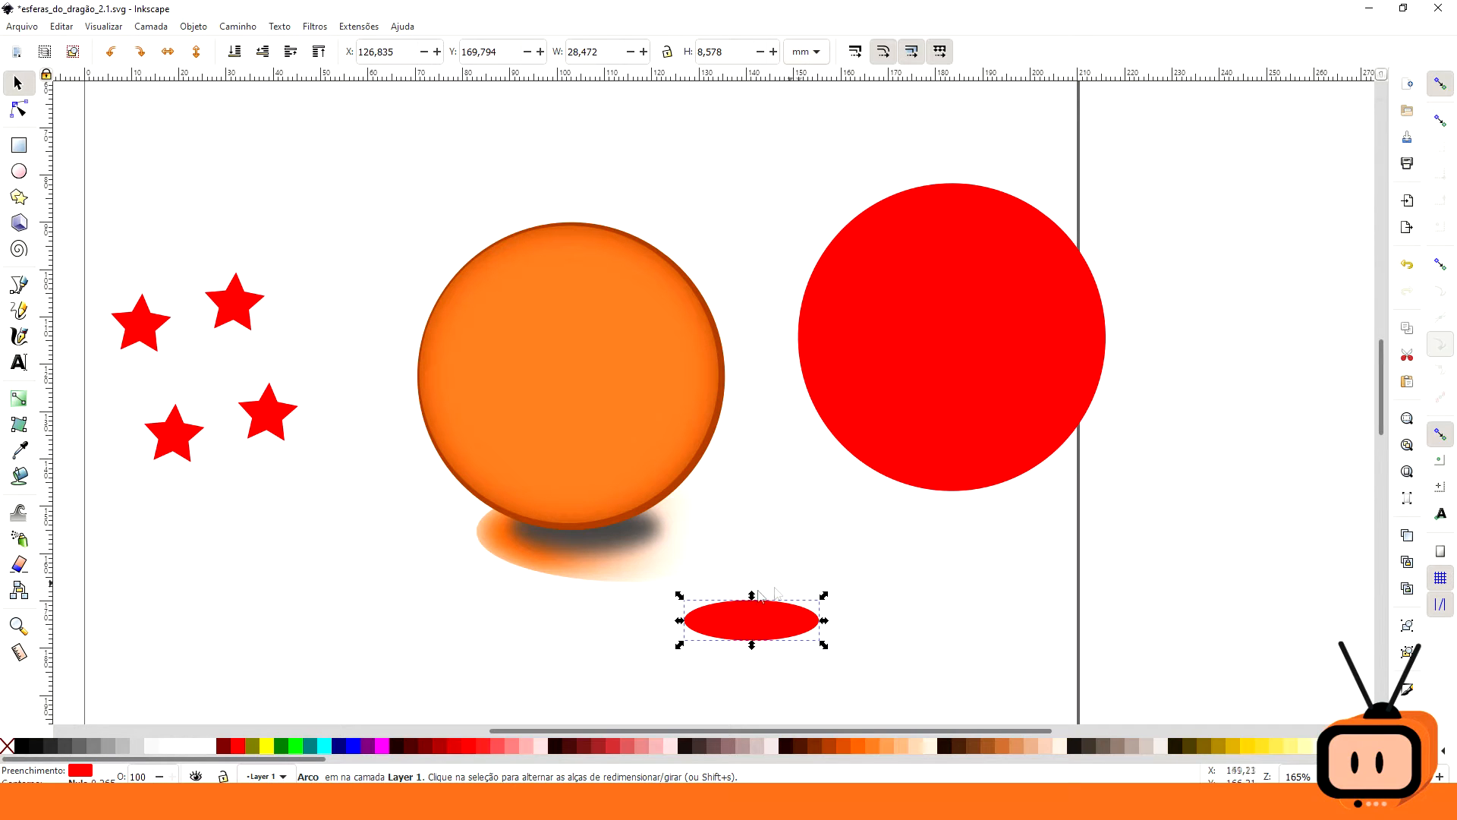
click(860, 747)
click(910, 606)
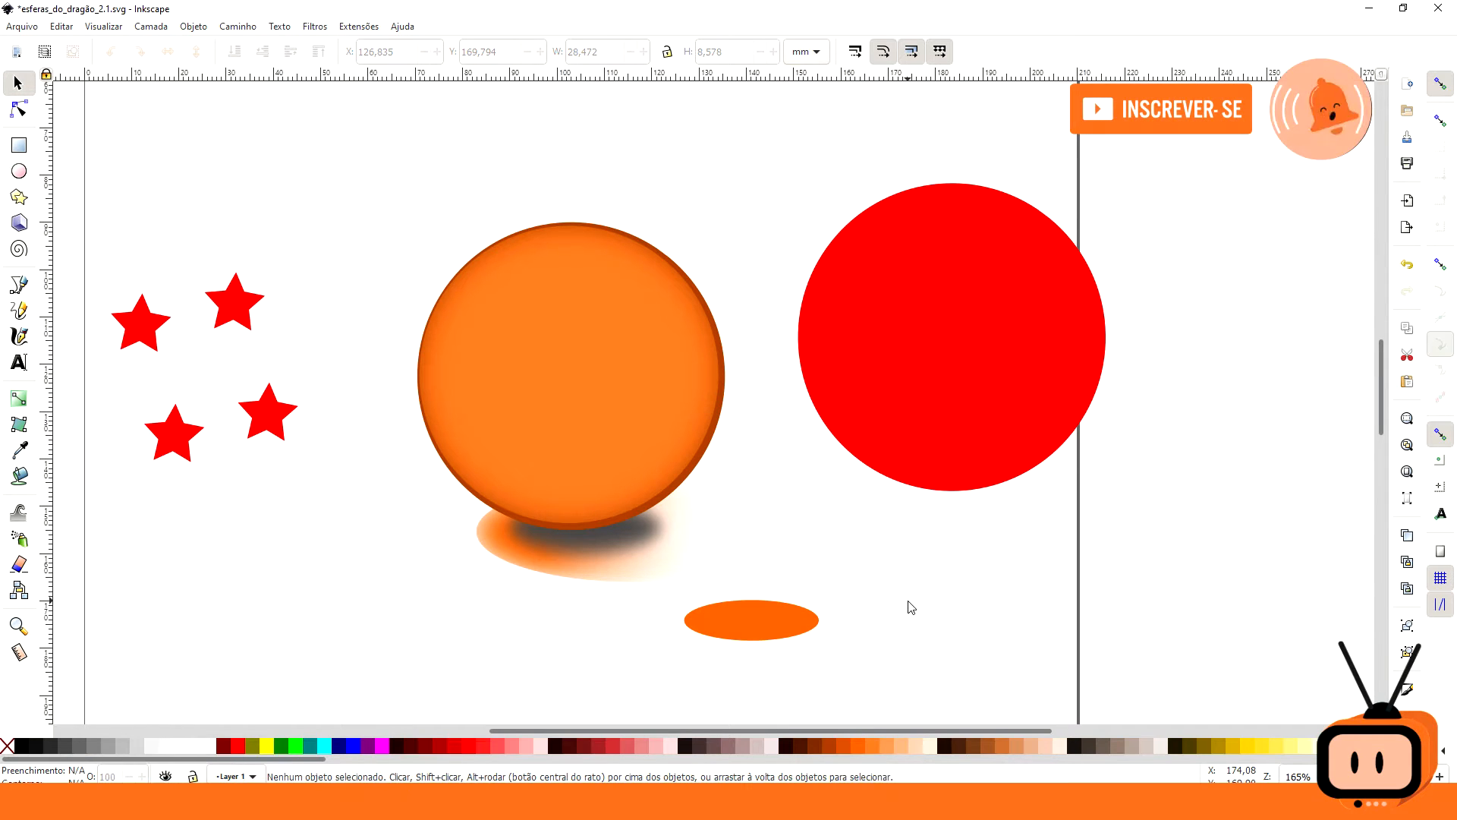
- Add a smaller yellow duplicate of the orange ellipse, about 22.7 × 6.3 mm, inside the orange one
click(784, 624)
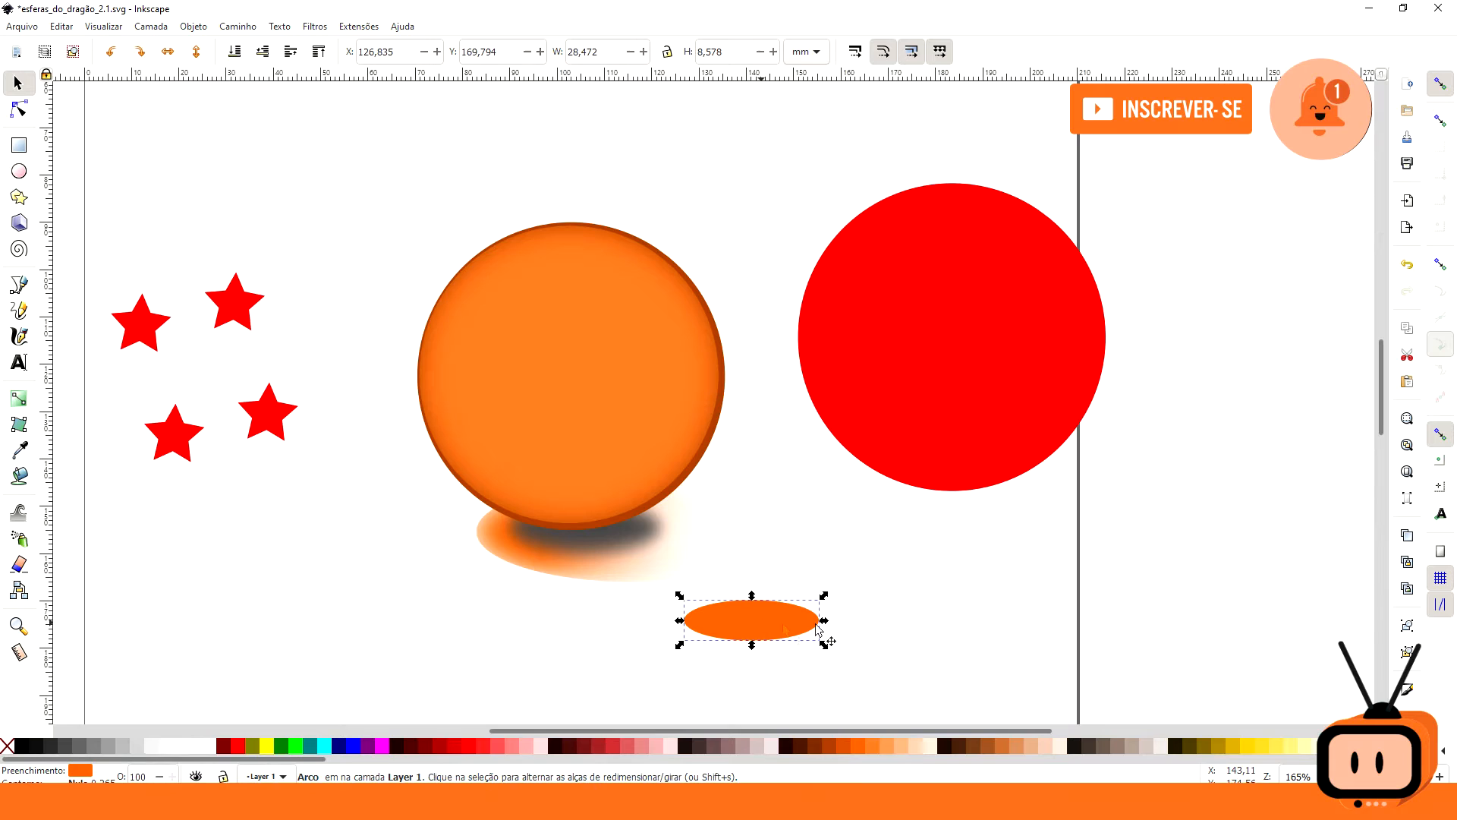
key(ctrl)
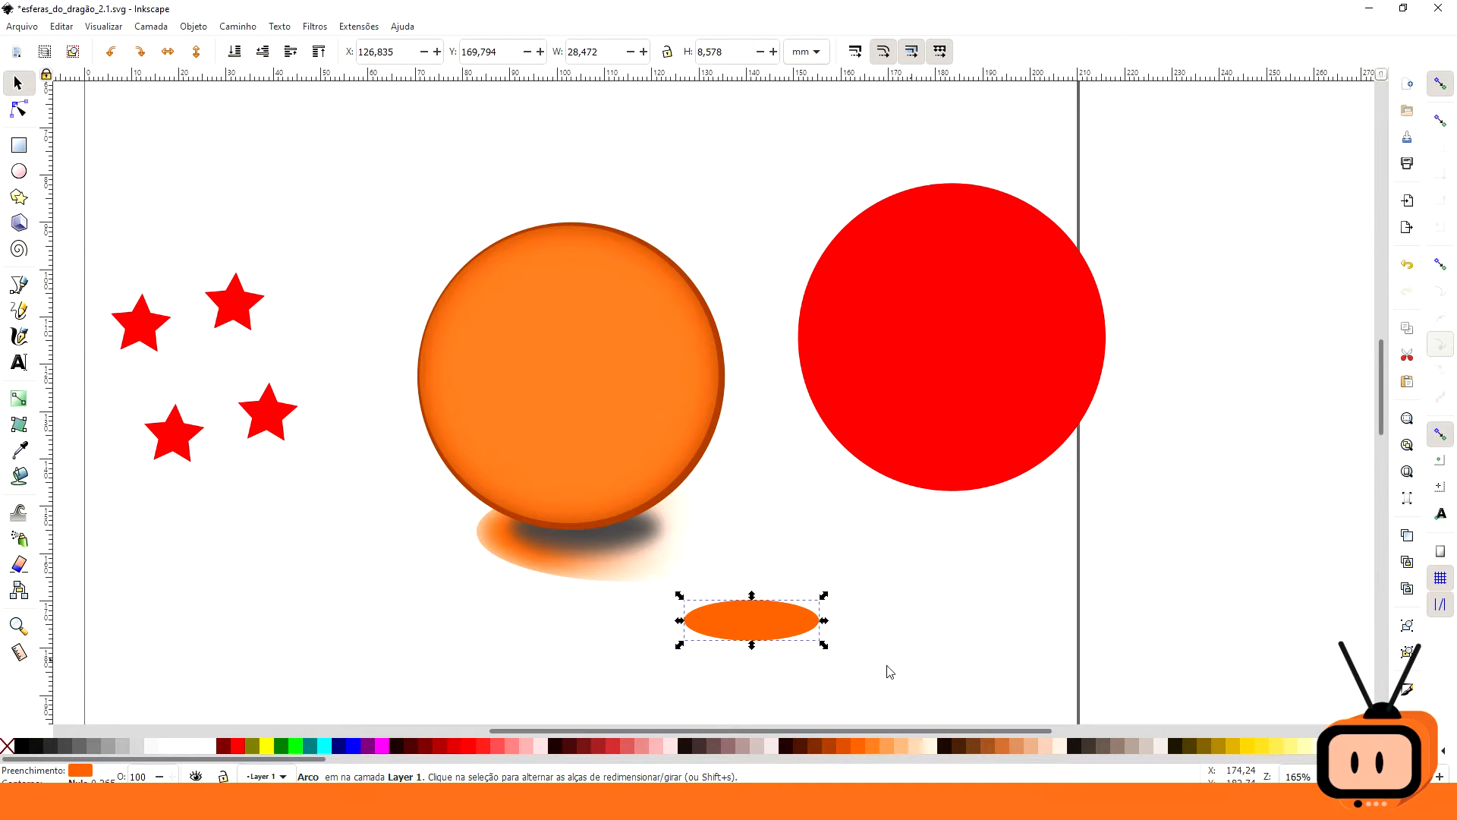
drag(824, 645, 797, 633)
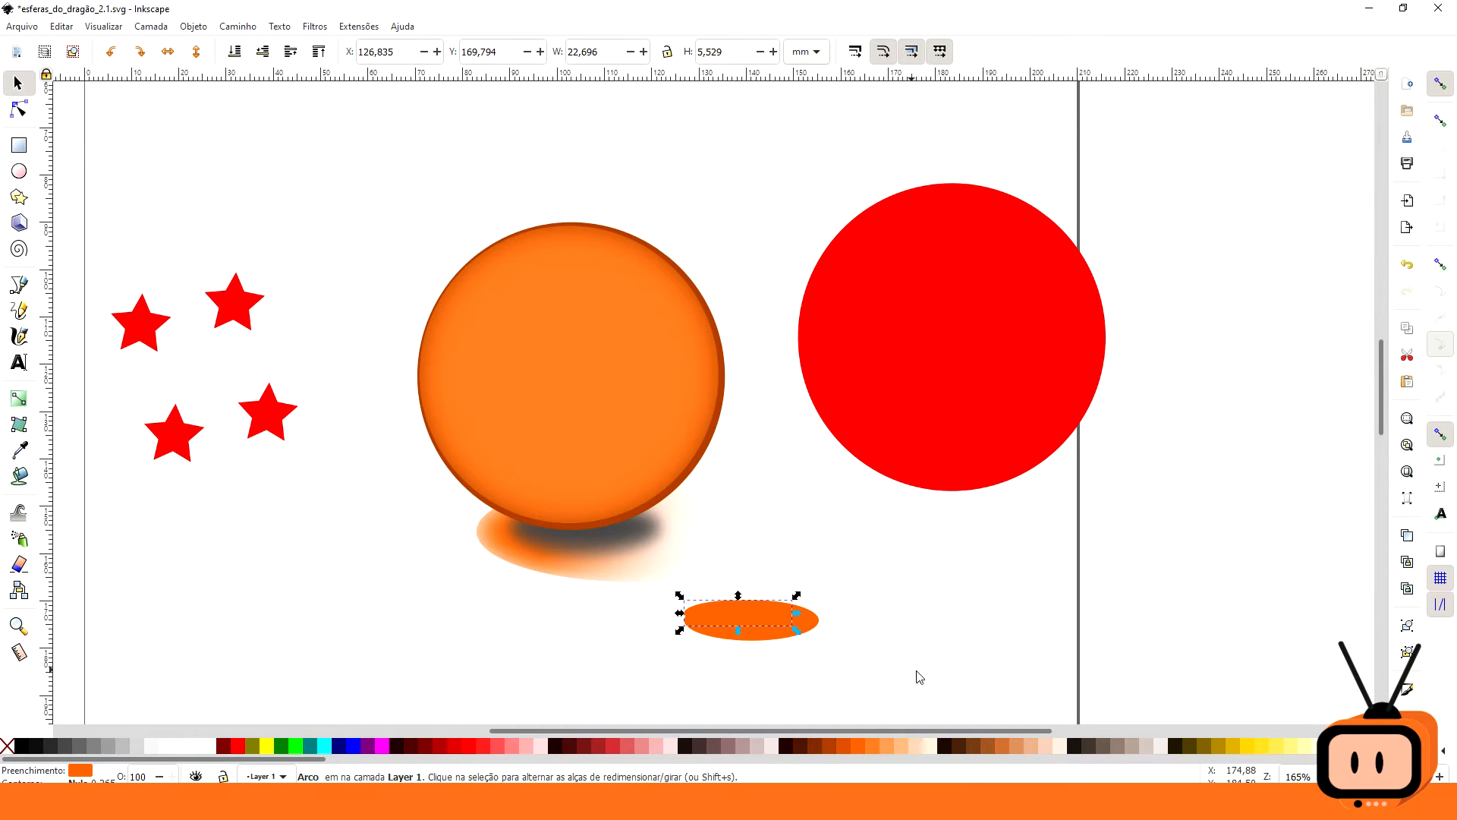
click(1247, 744)
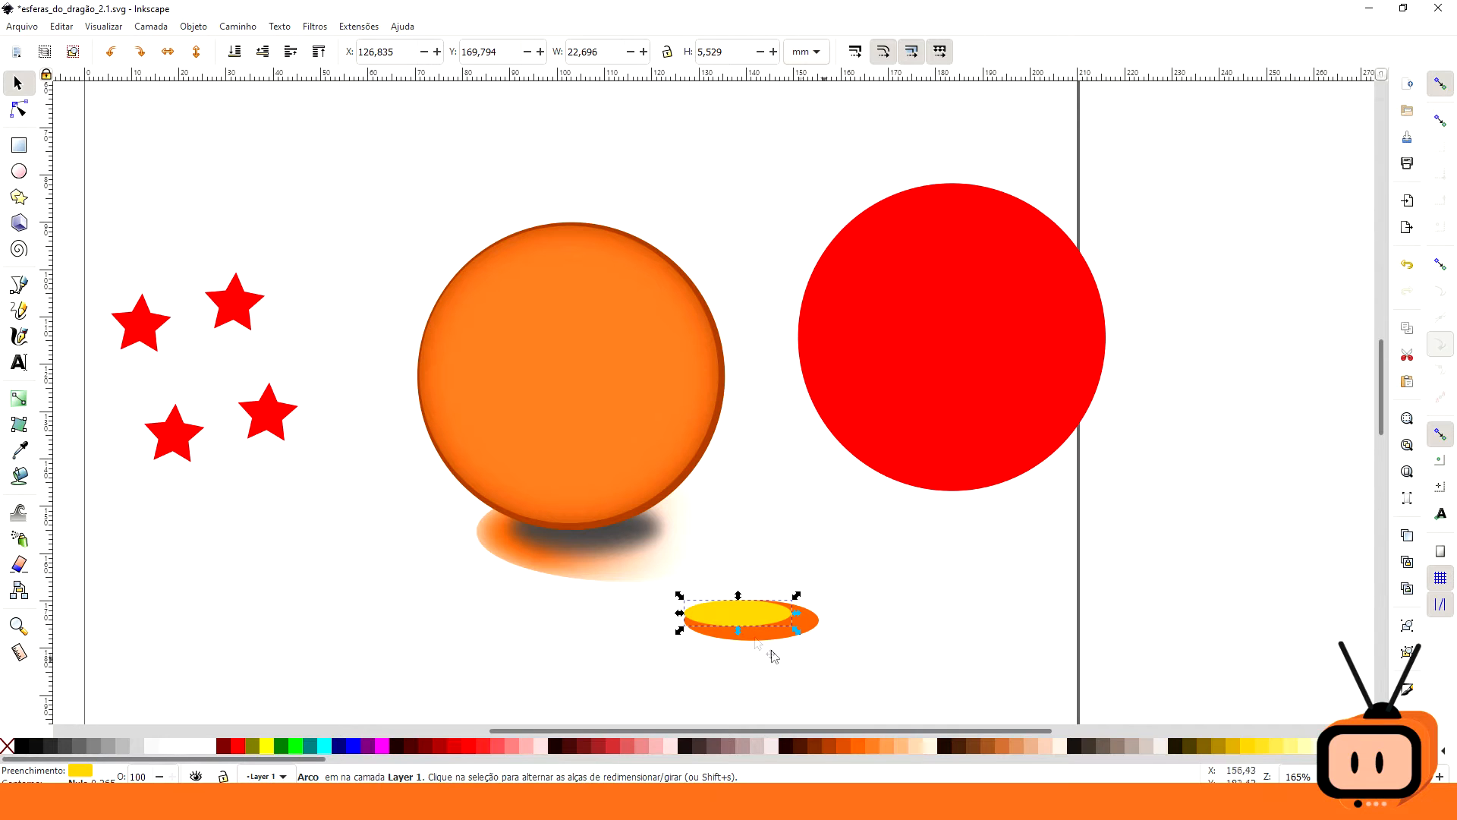
drag(753, 623, 760, 623)
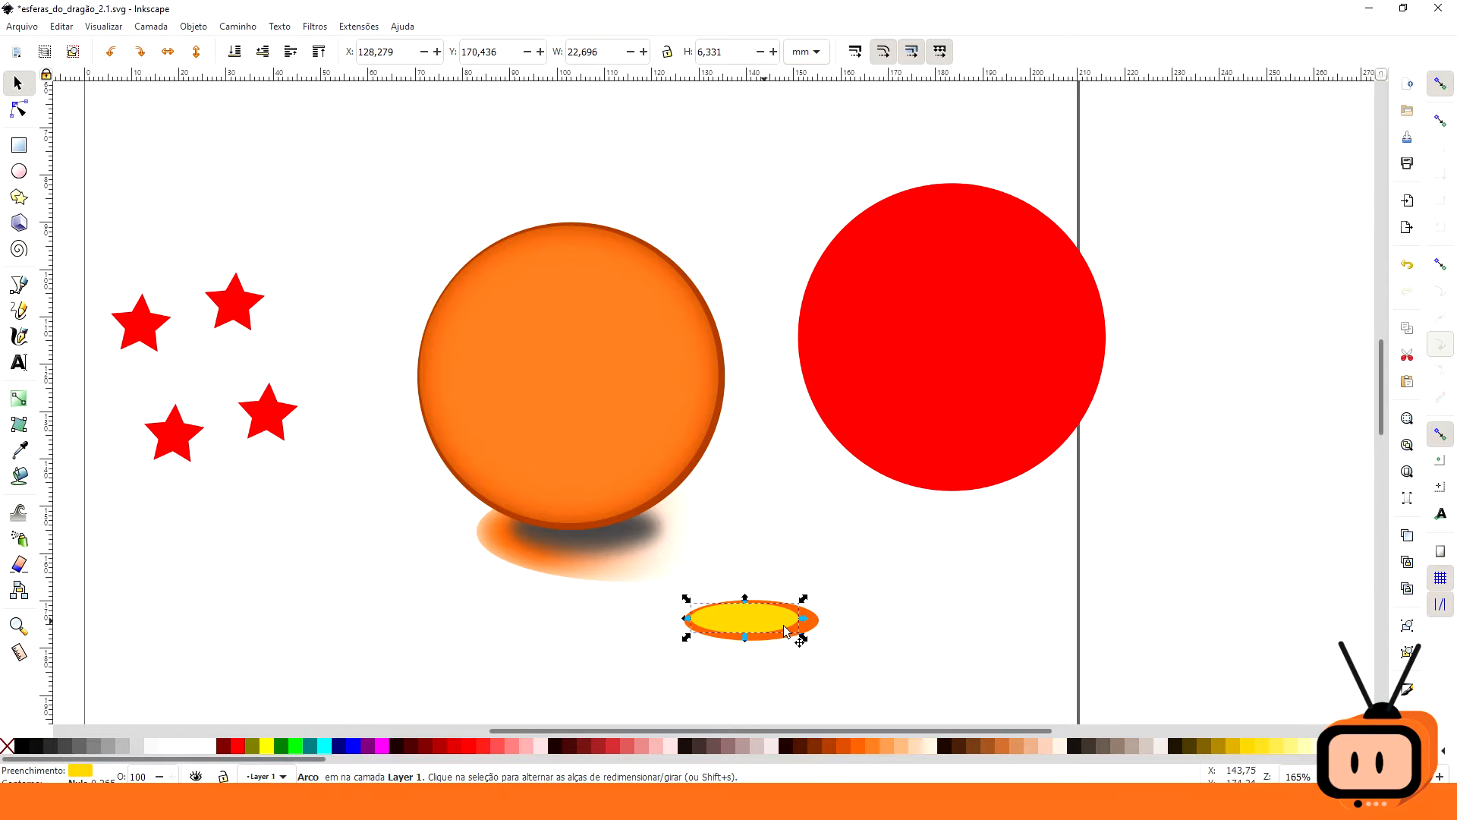
- Add a smaller white duplicate of the yellow ellipse, about 15 × 4 mm, inside it and save the drawing
drag(804, 599, 783, 604)
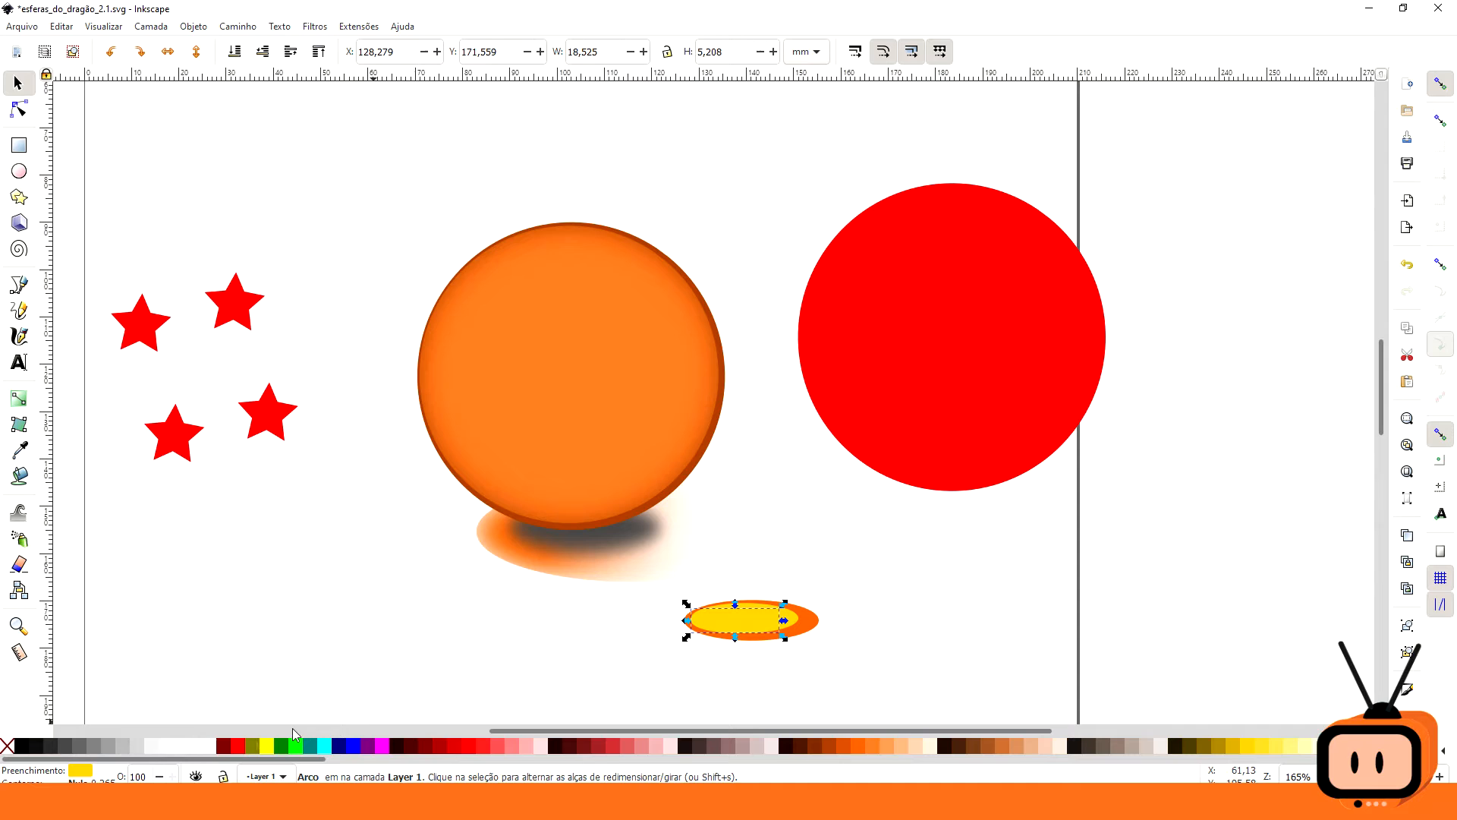
click(203, 745)
drag(717, 627, 744, 616)
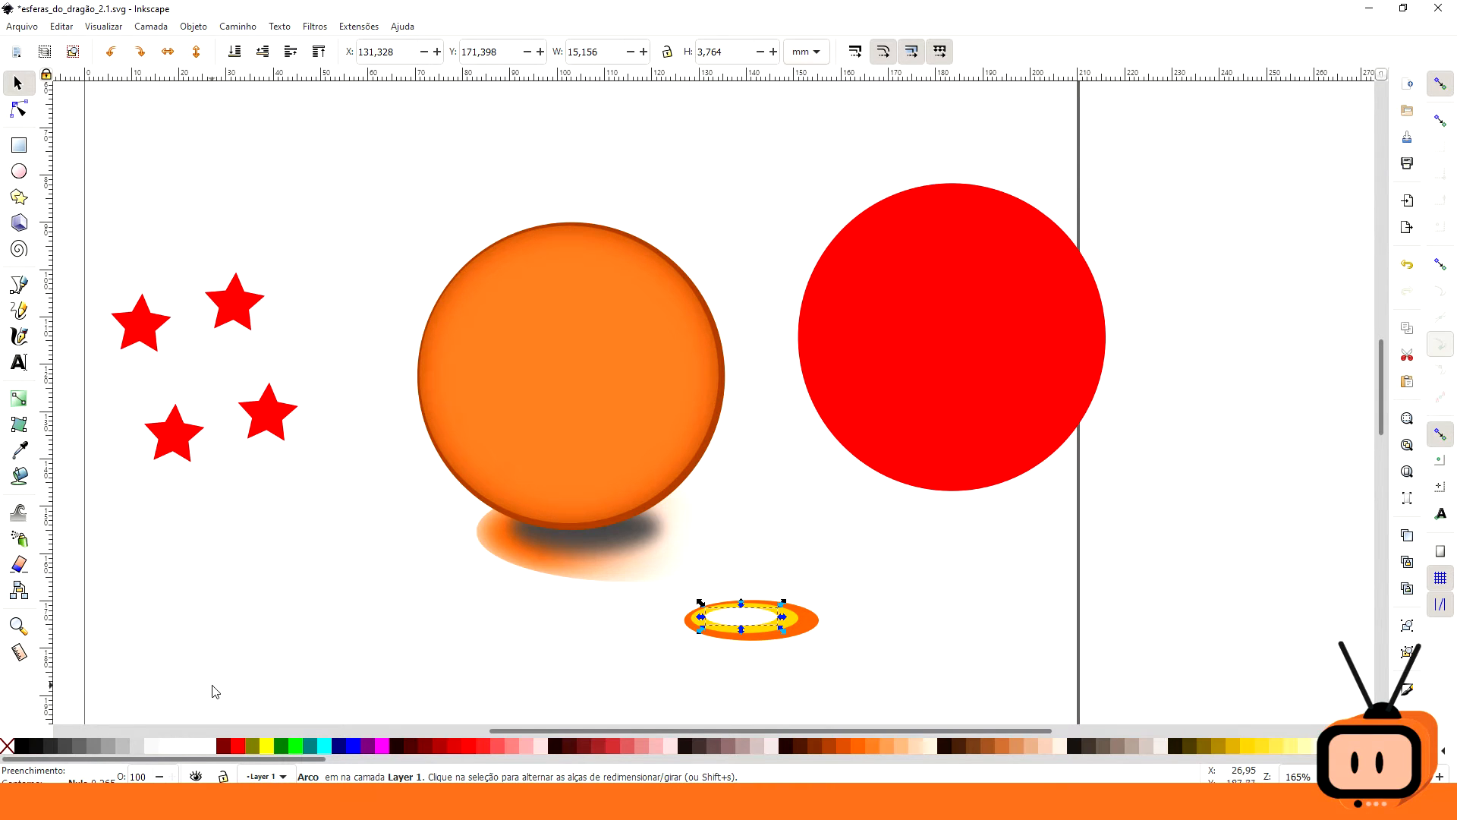
key(ctrl+s)
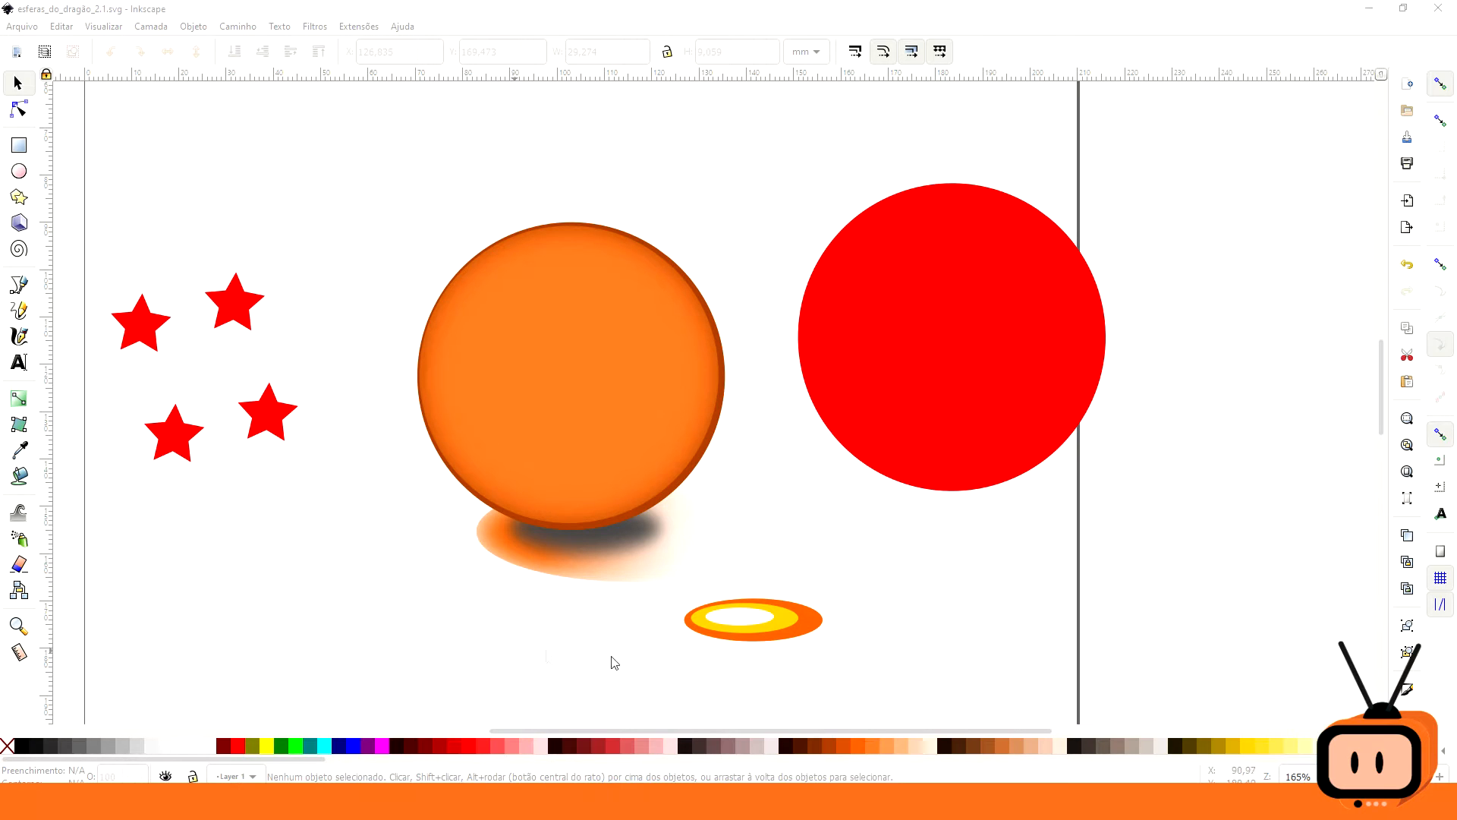
- Apply the Desfoque filter to the white ellipse with horizontal and vertical blur both set to 0,5
click(741, 615)
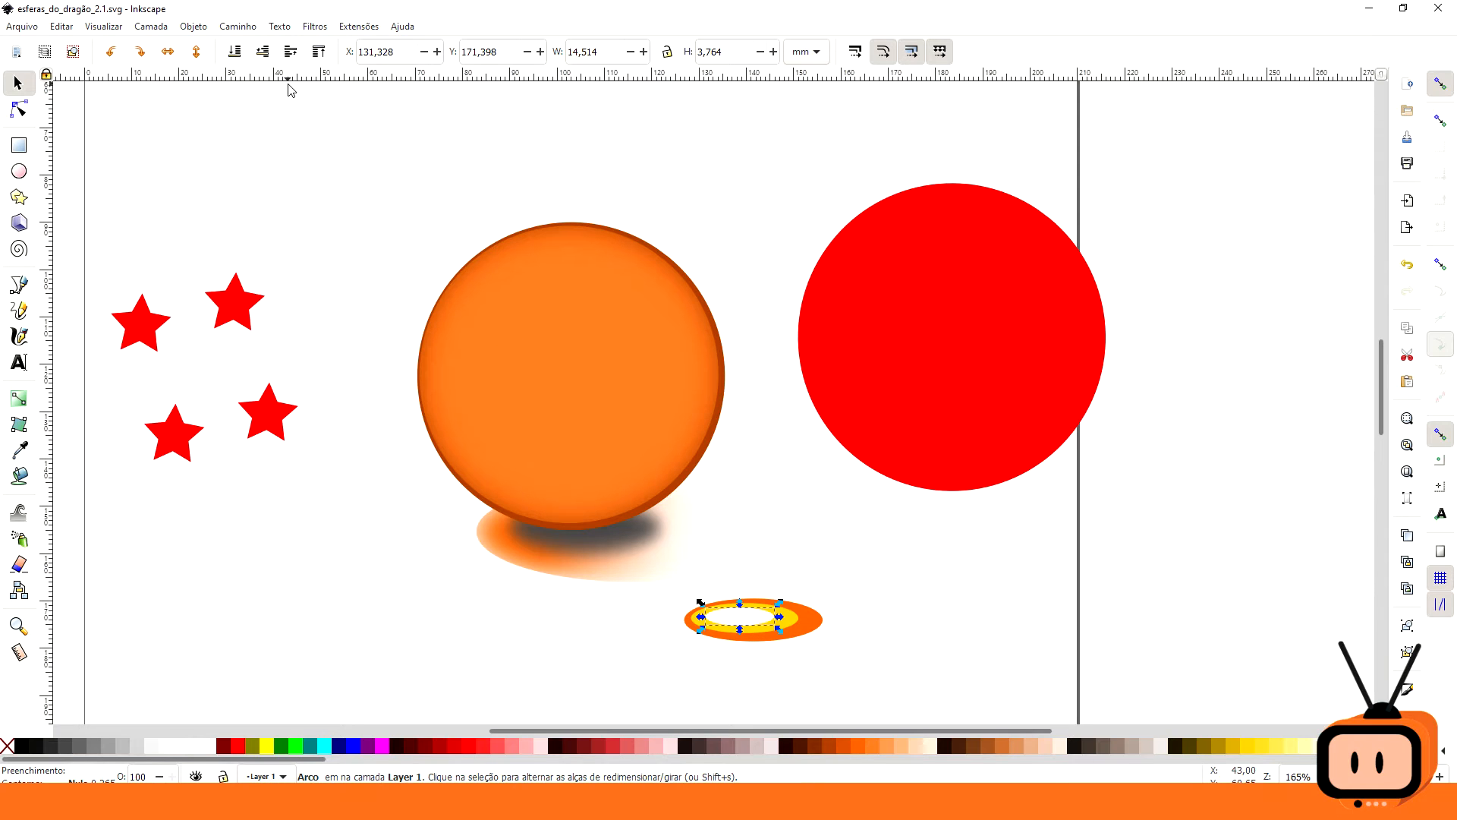
click(319, 29)
mouse_move(376, 124)
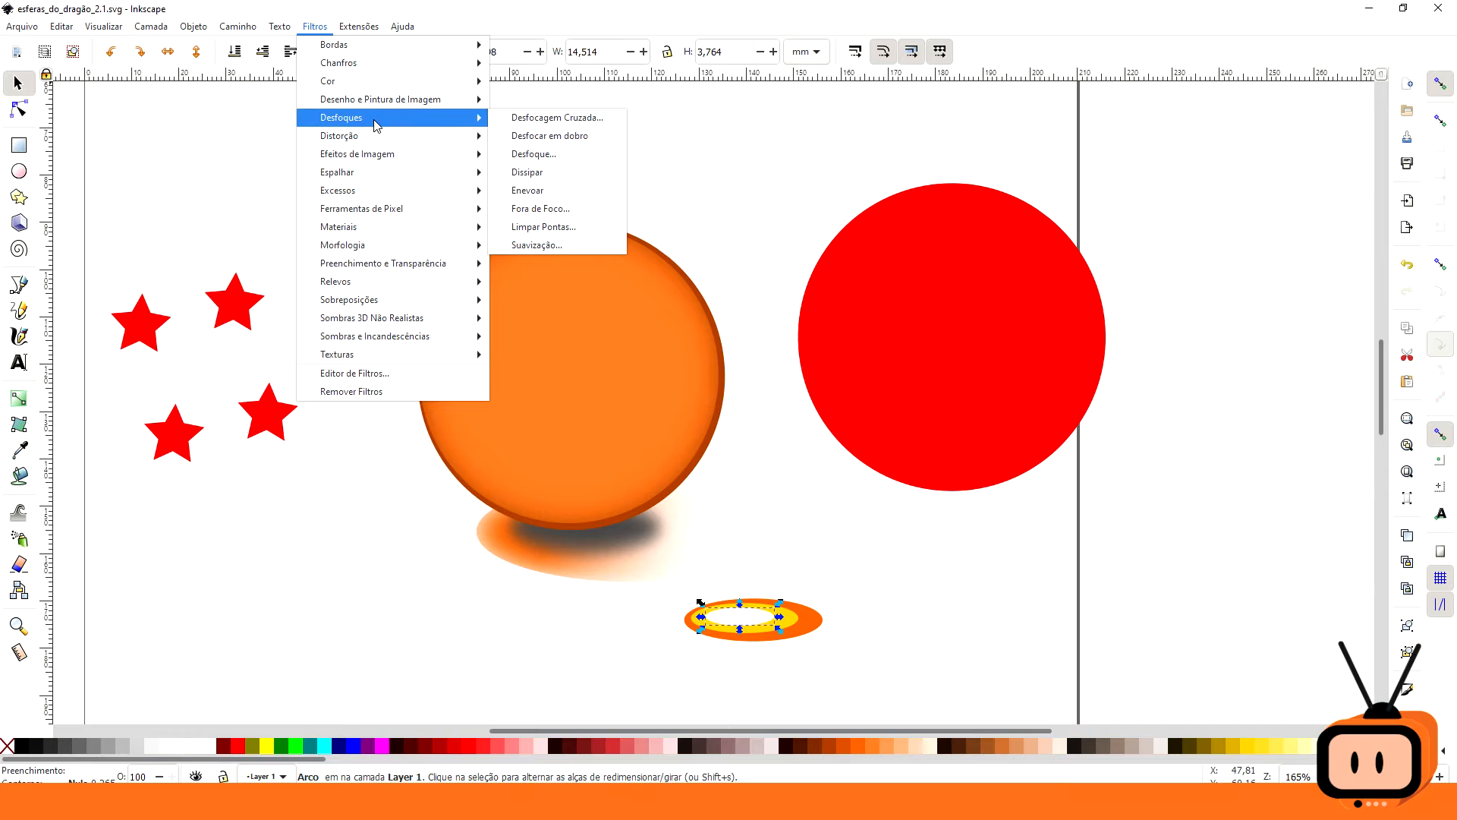
click(543, 155)
drag(778, 340, 622, 282)
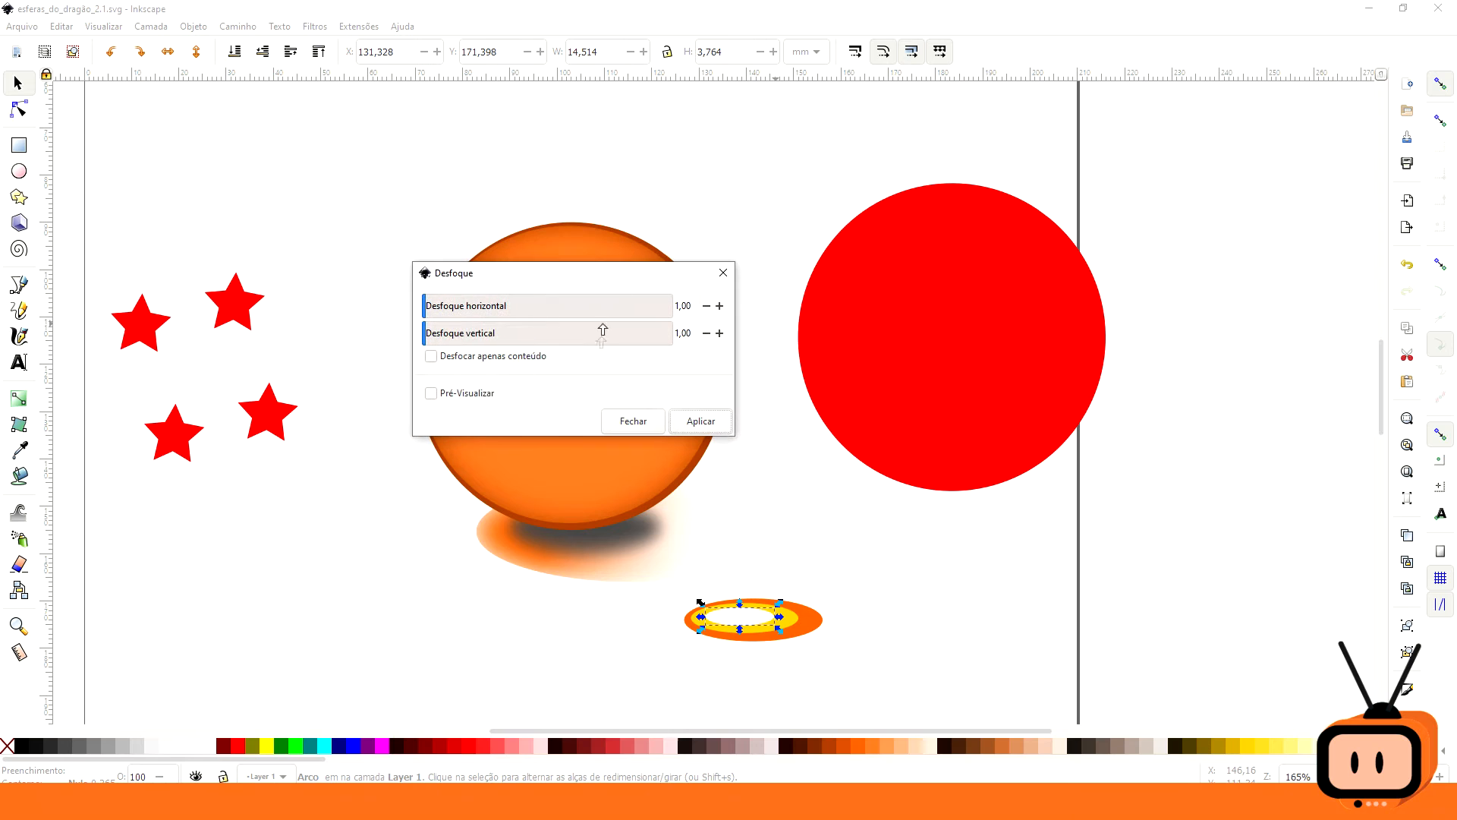
click(432, 394)
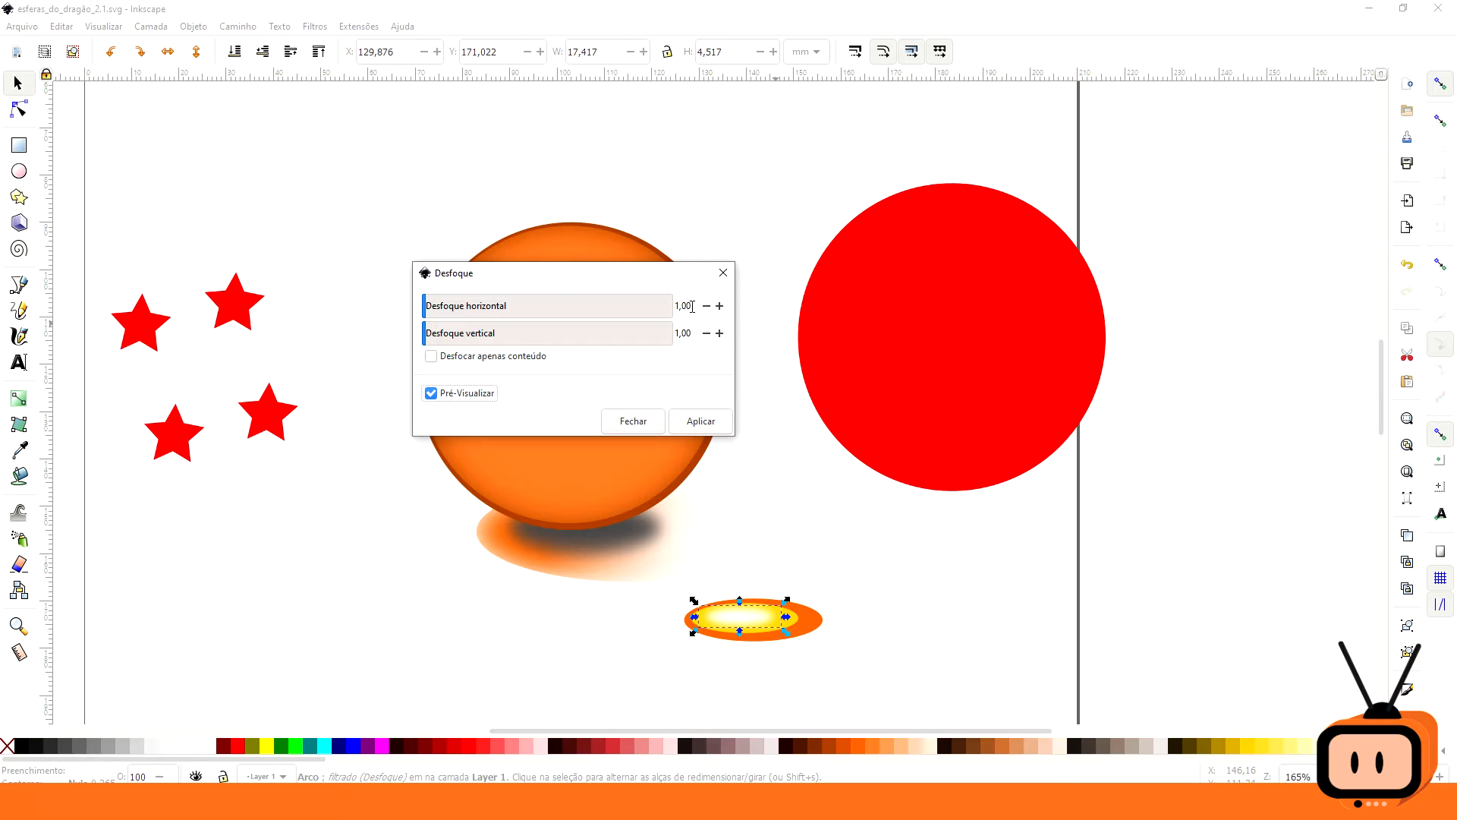
drag(692, 307, 661, 303)
text(0,5)
drag(691, 335, 661, 335)
text(0,5)
click(703, 422)
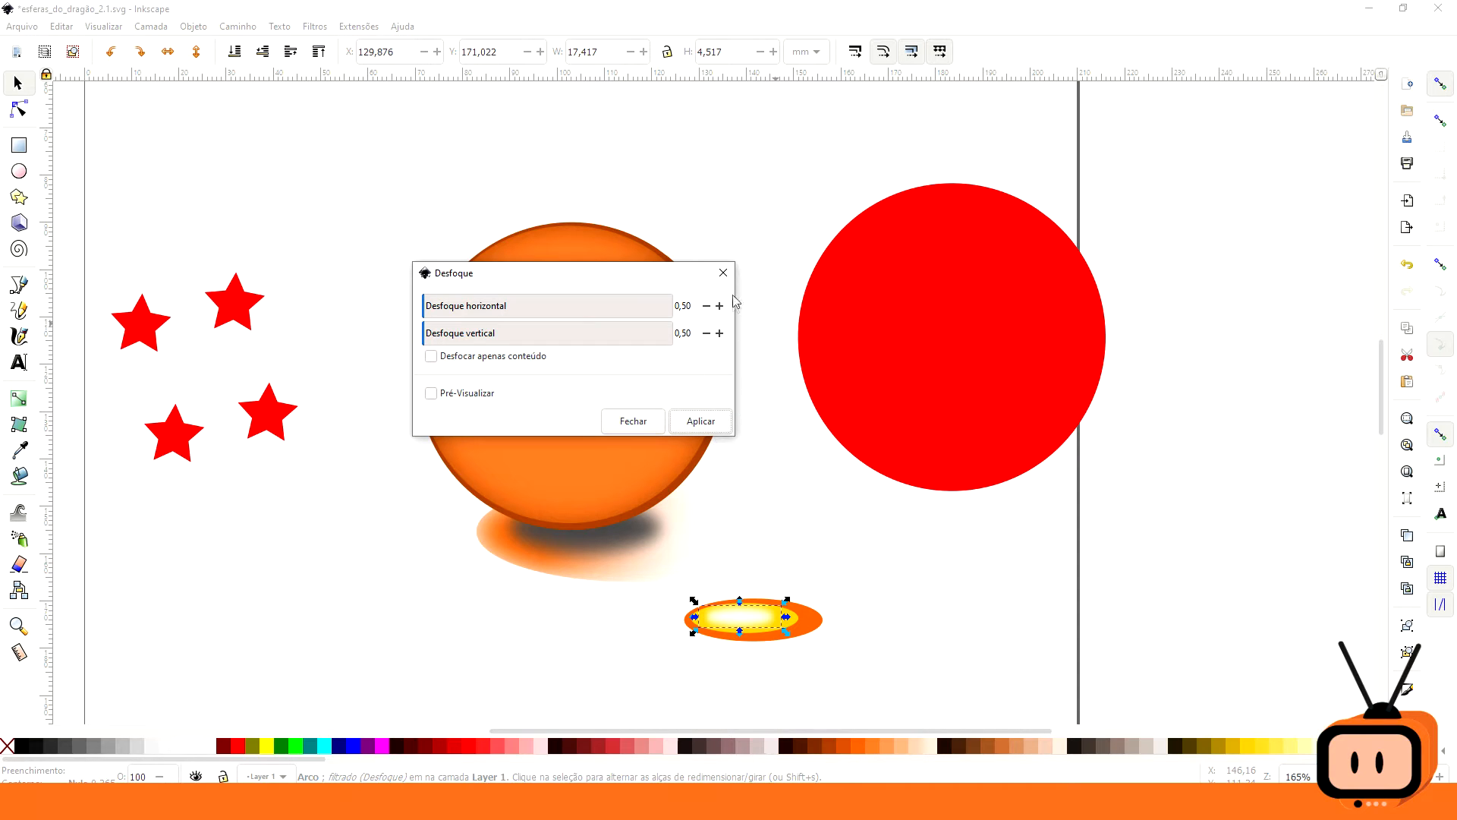
click(723, 274)
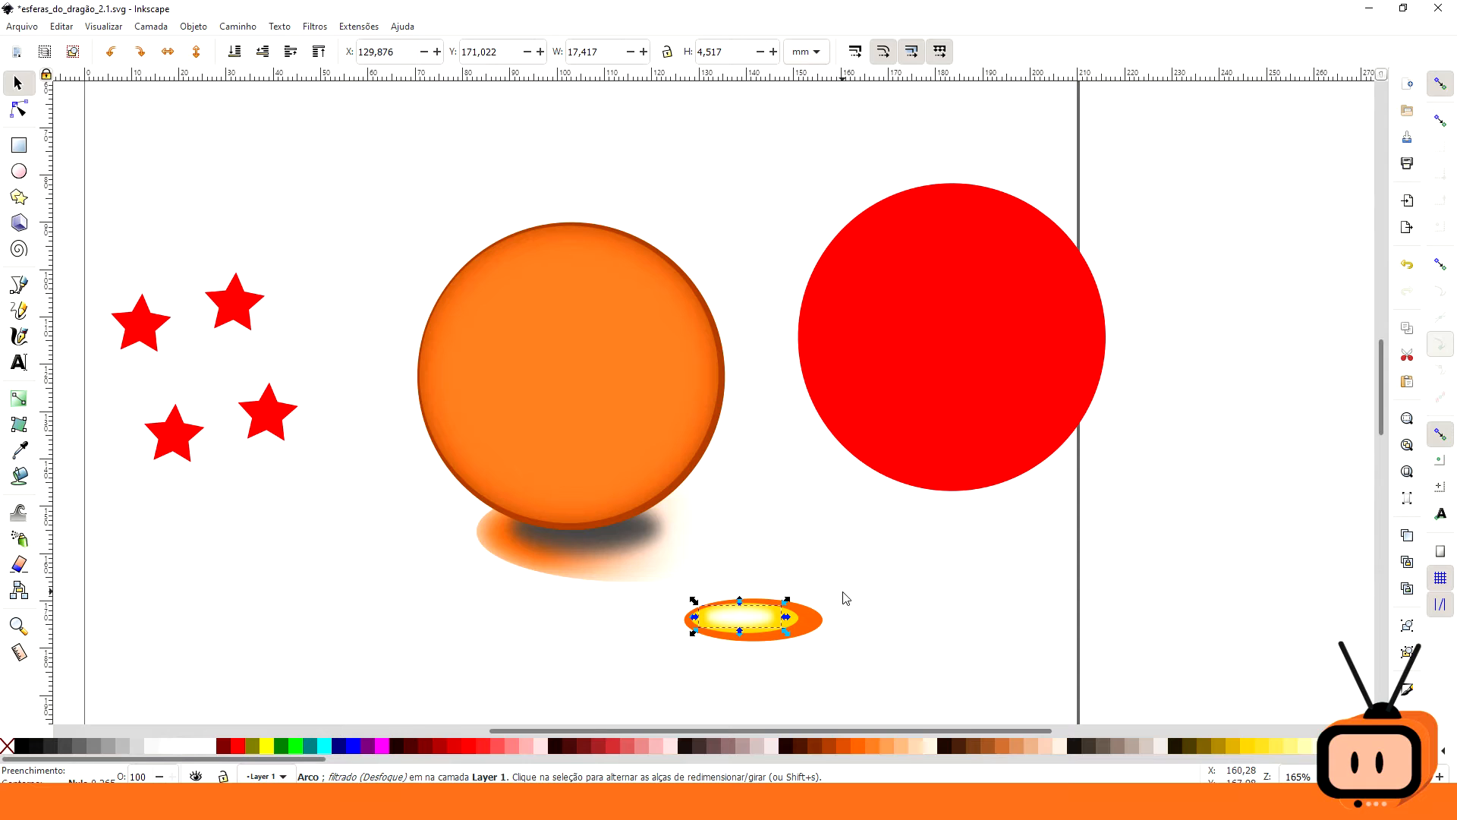
- Preview and apply the Desfoque filter to the yellow ellipse with 0,50 horizontal and vertical blur
key(shift+Tab)
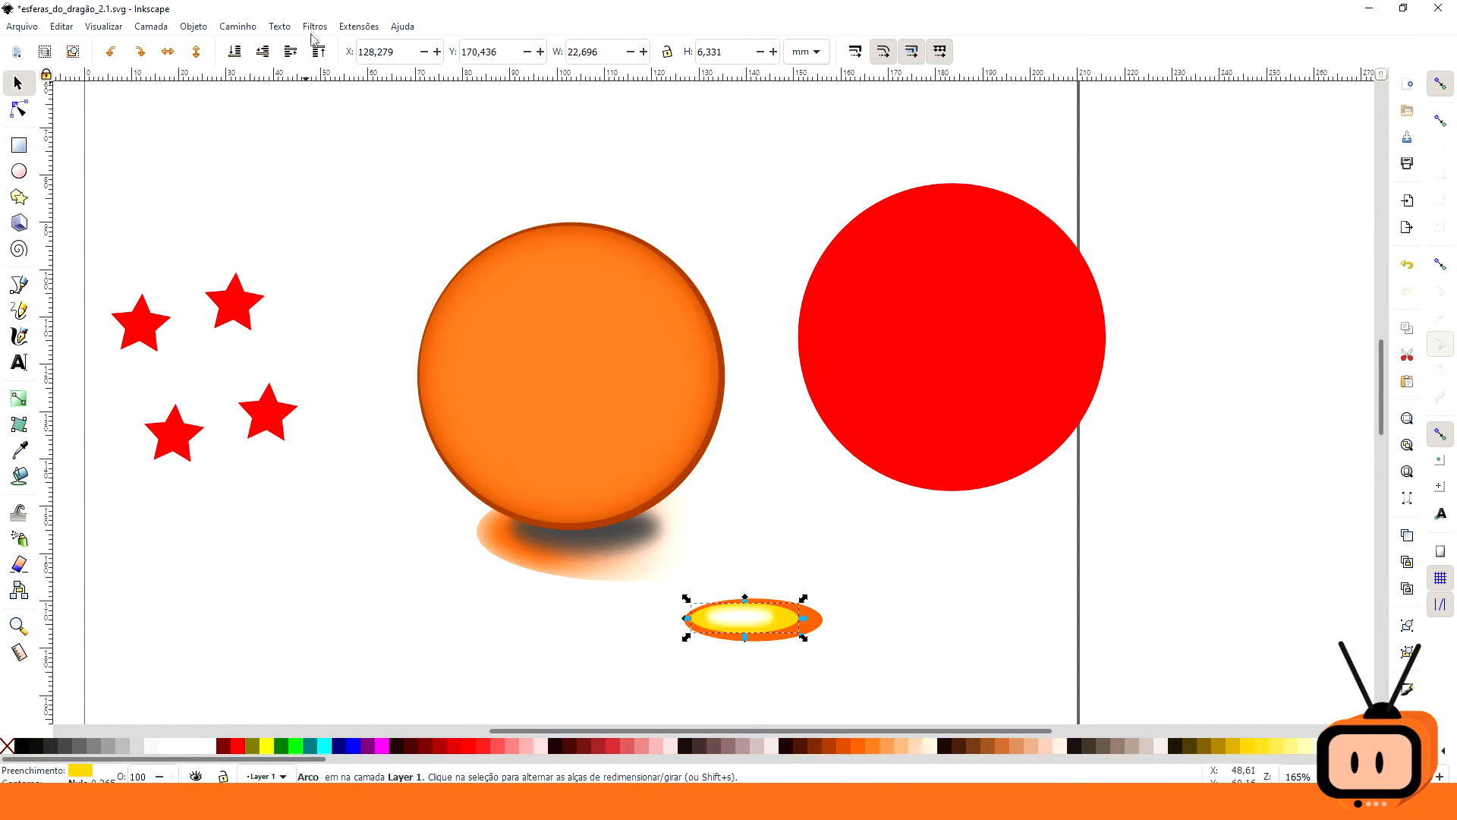
click(315, 28)
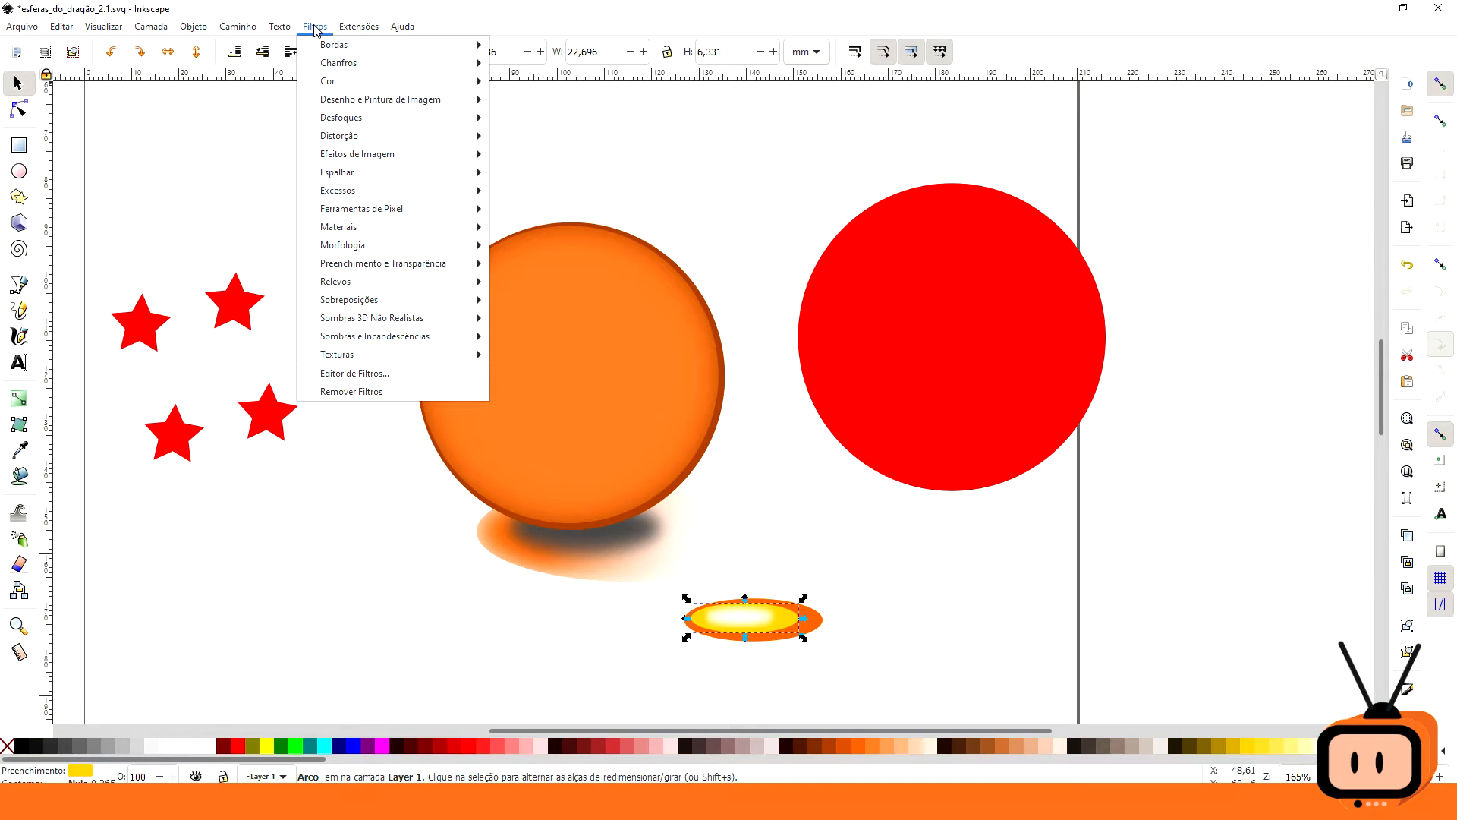
mouse_move(372, 122)
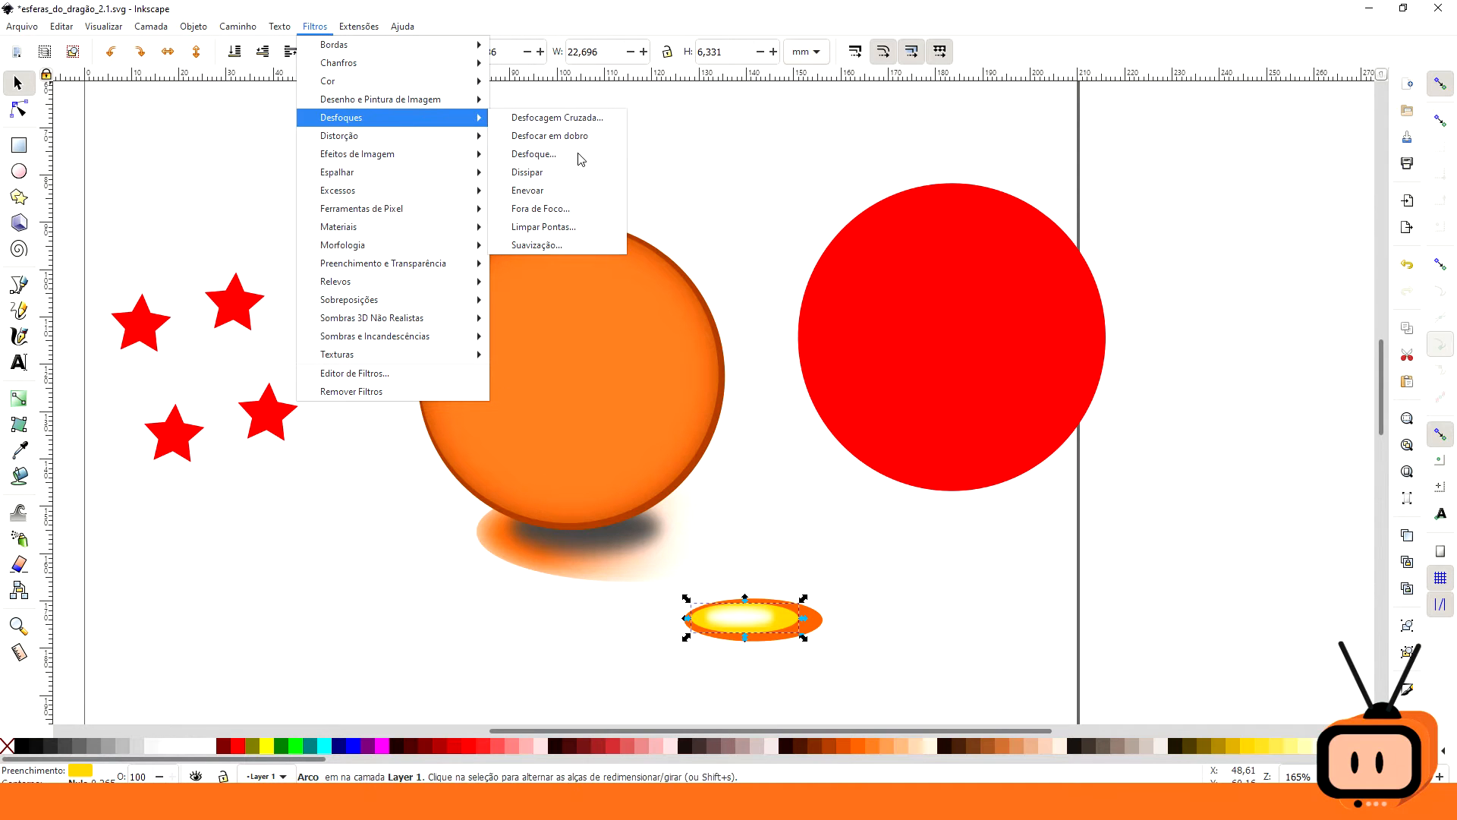
click(545, 154)
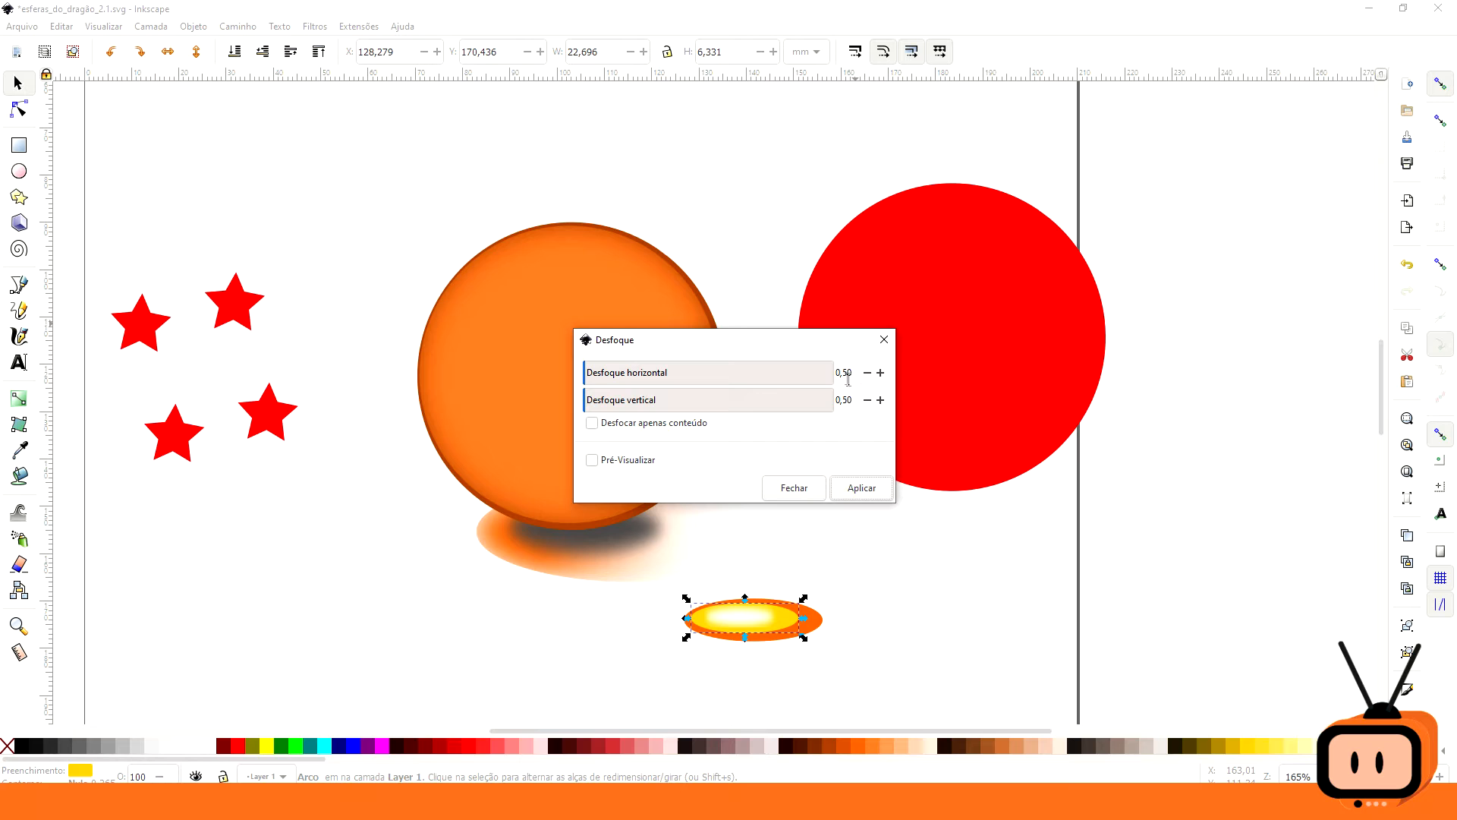
click(592, 460)
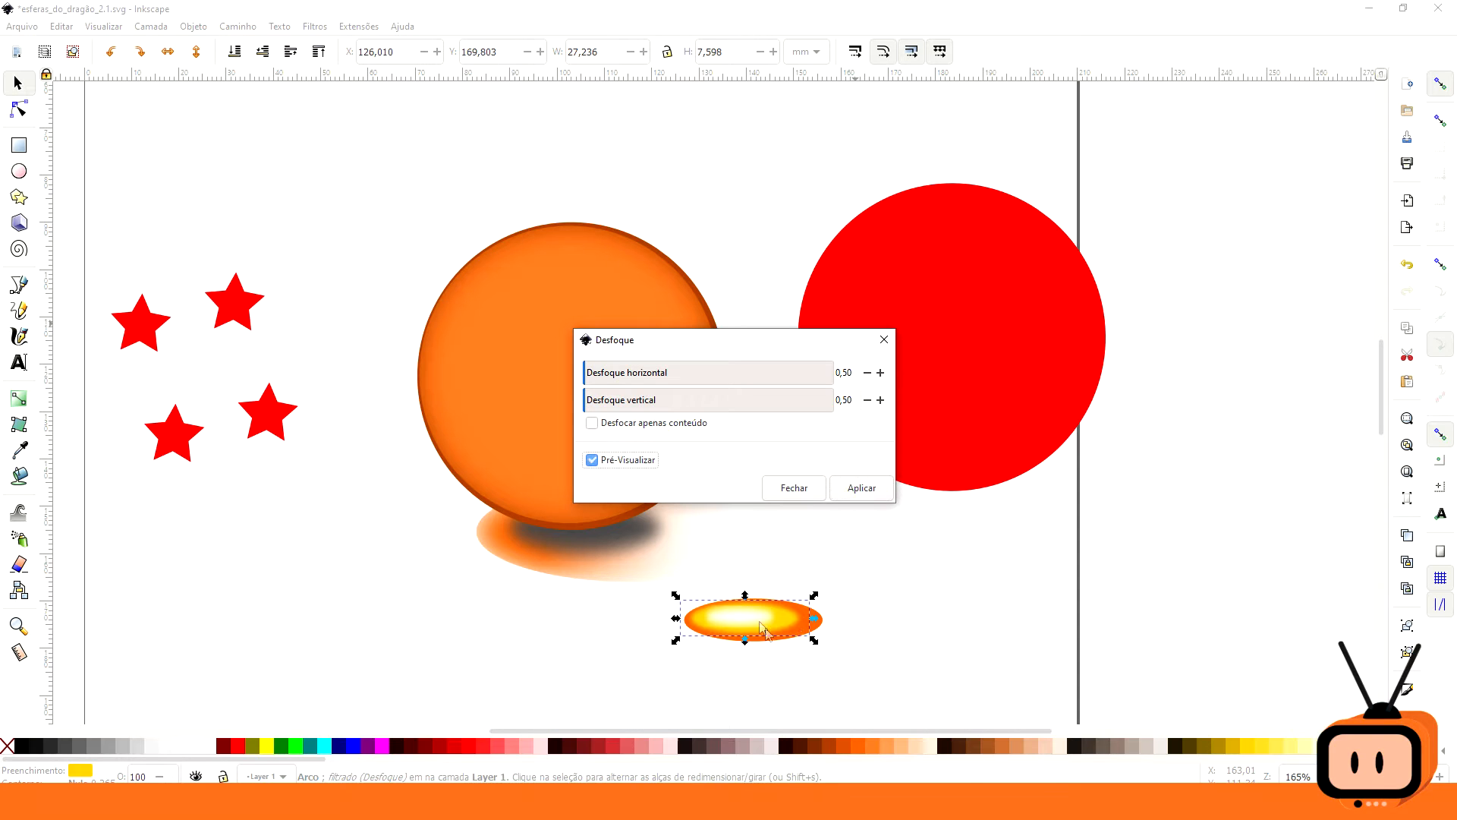
click(861, 487)
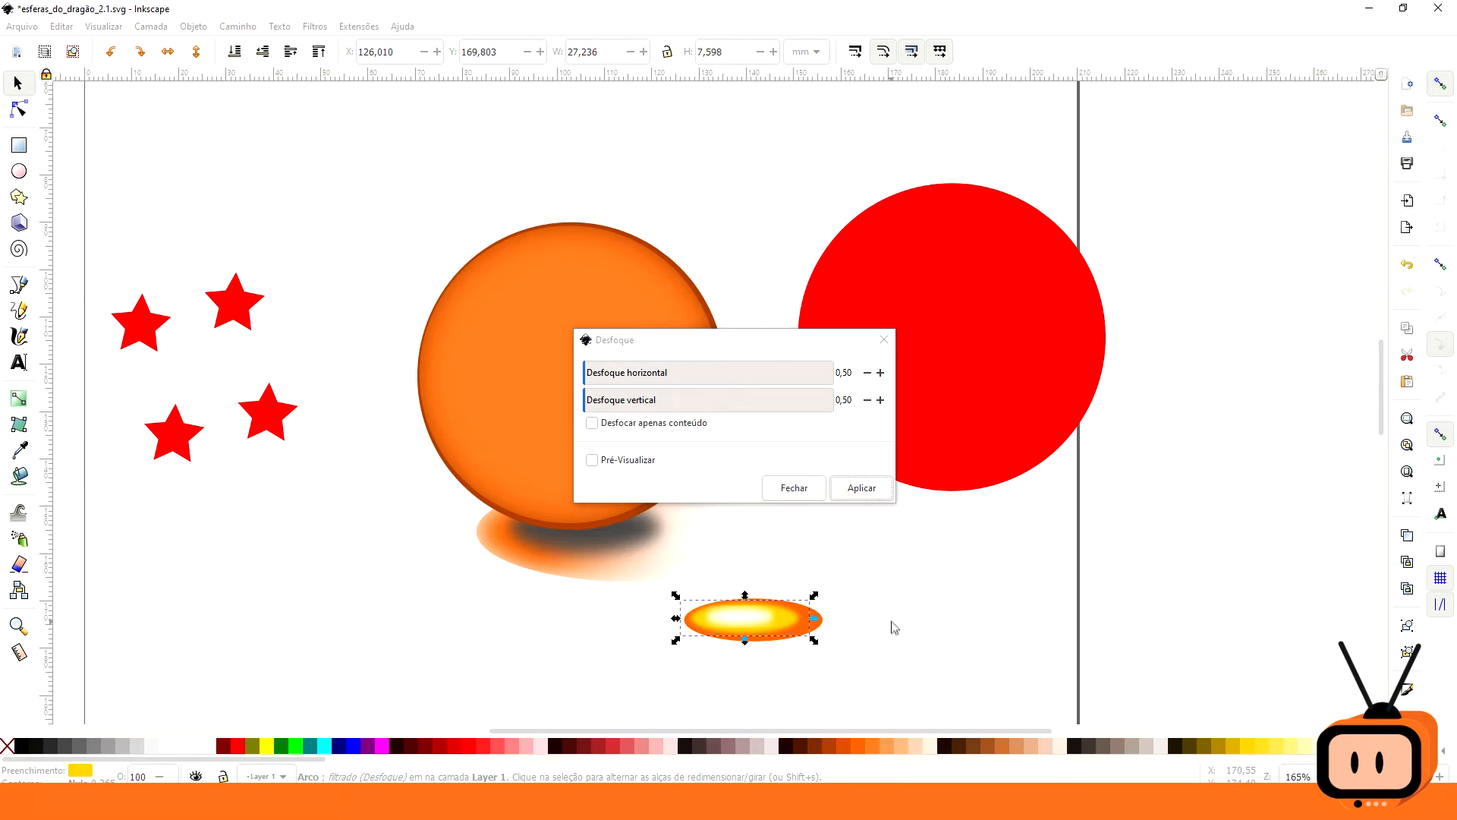
- Preview and apply the Desfoque filter to the outer orange ellipse with 0,50 horizontal and vertical blur
click(883, 339)
click(826, 627)
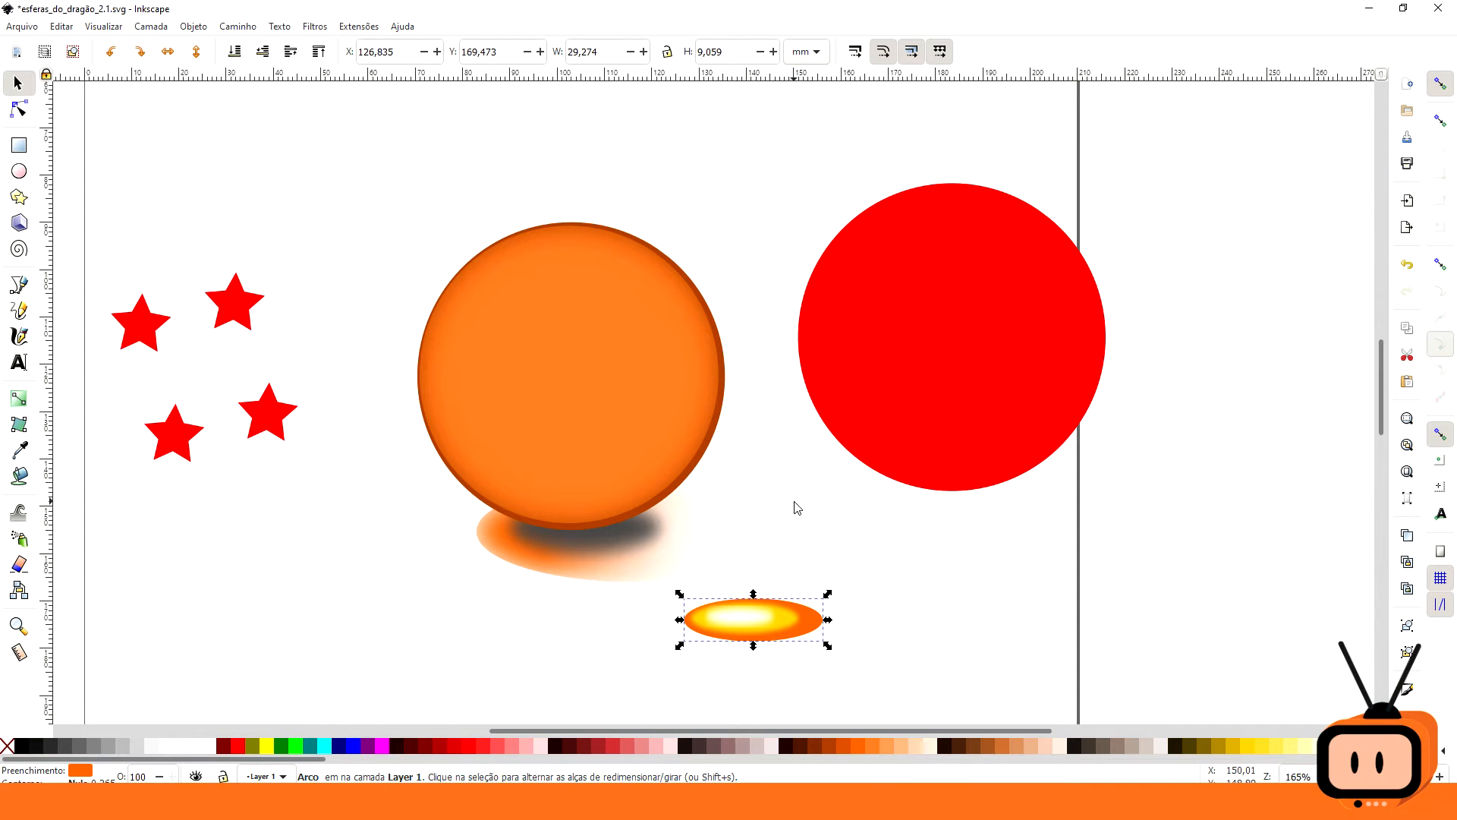
click(315, 26)
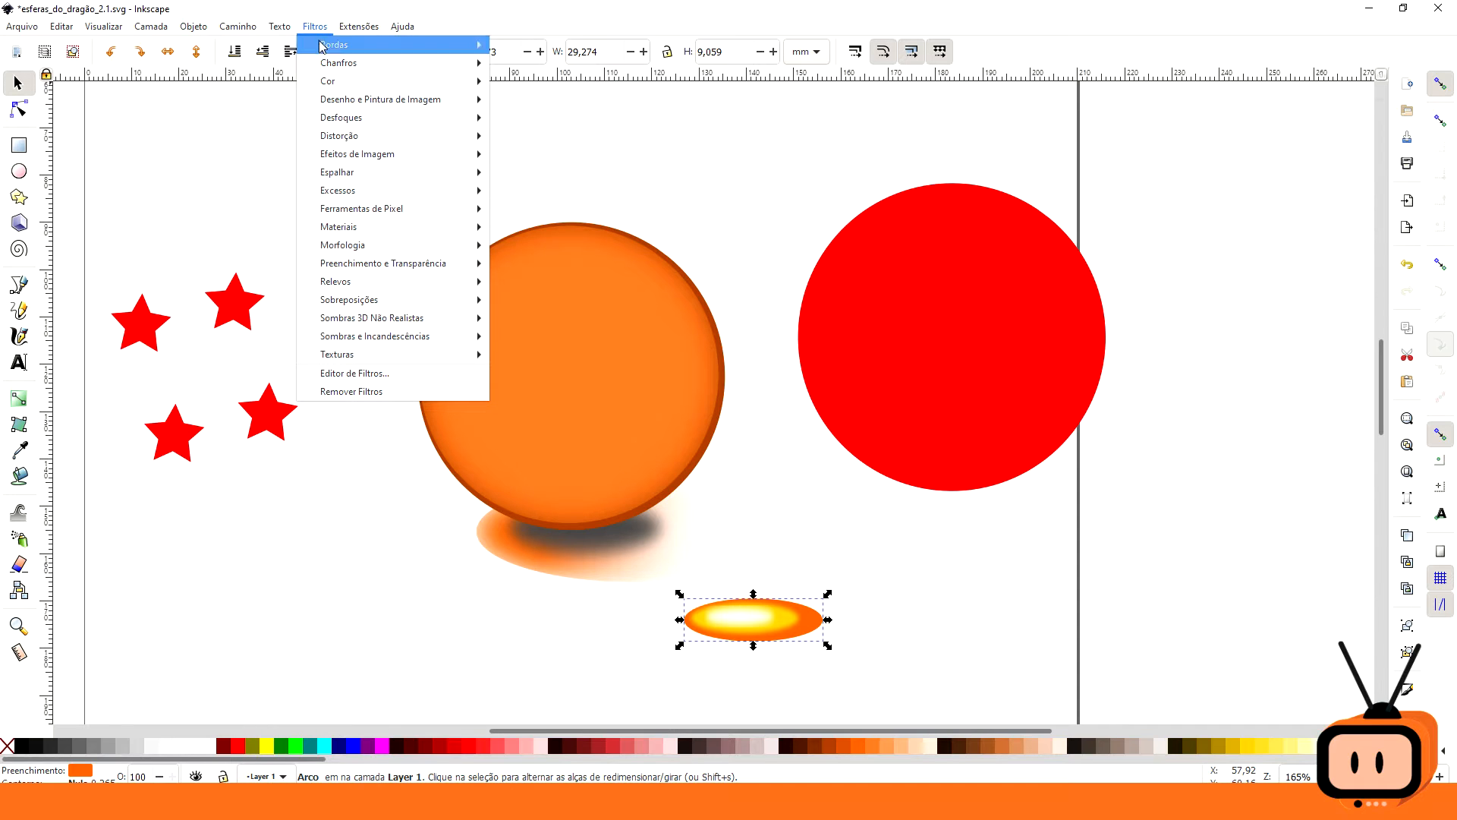
mouse_move(385, 71)
mouse_move(402, 120)
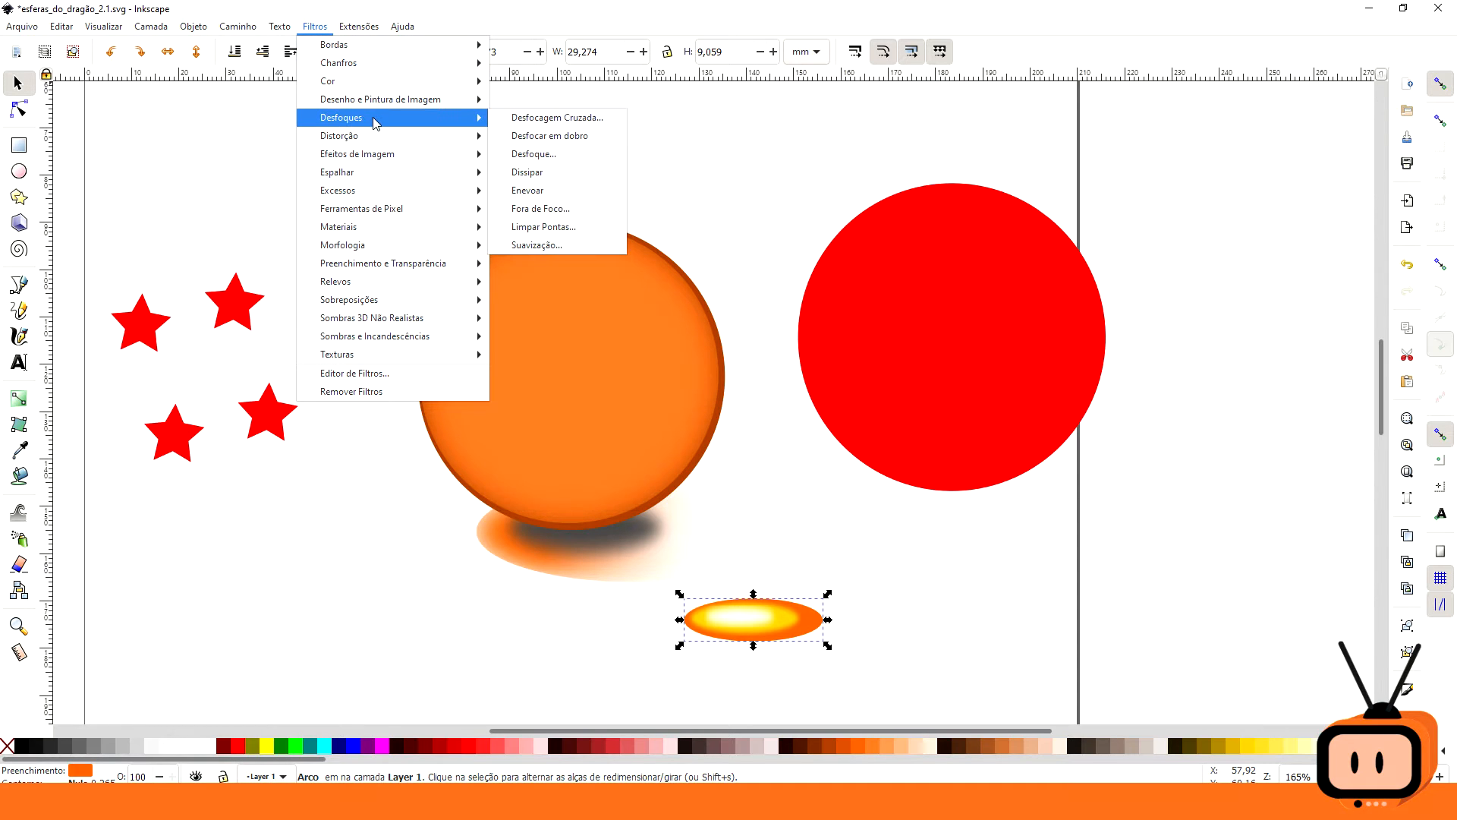
click(540, 154)
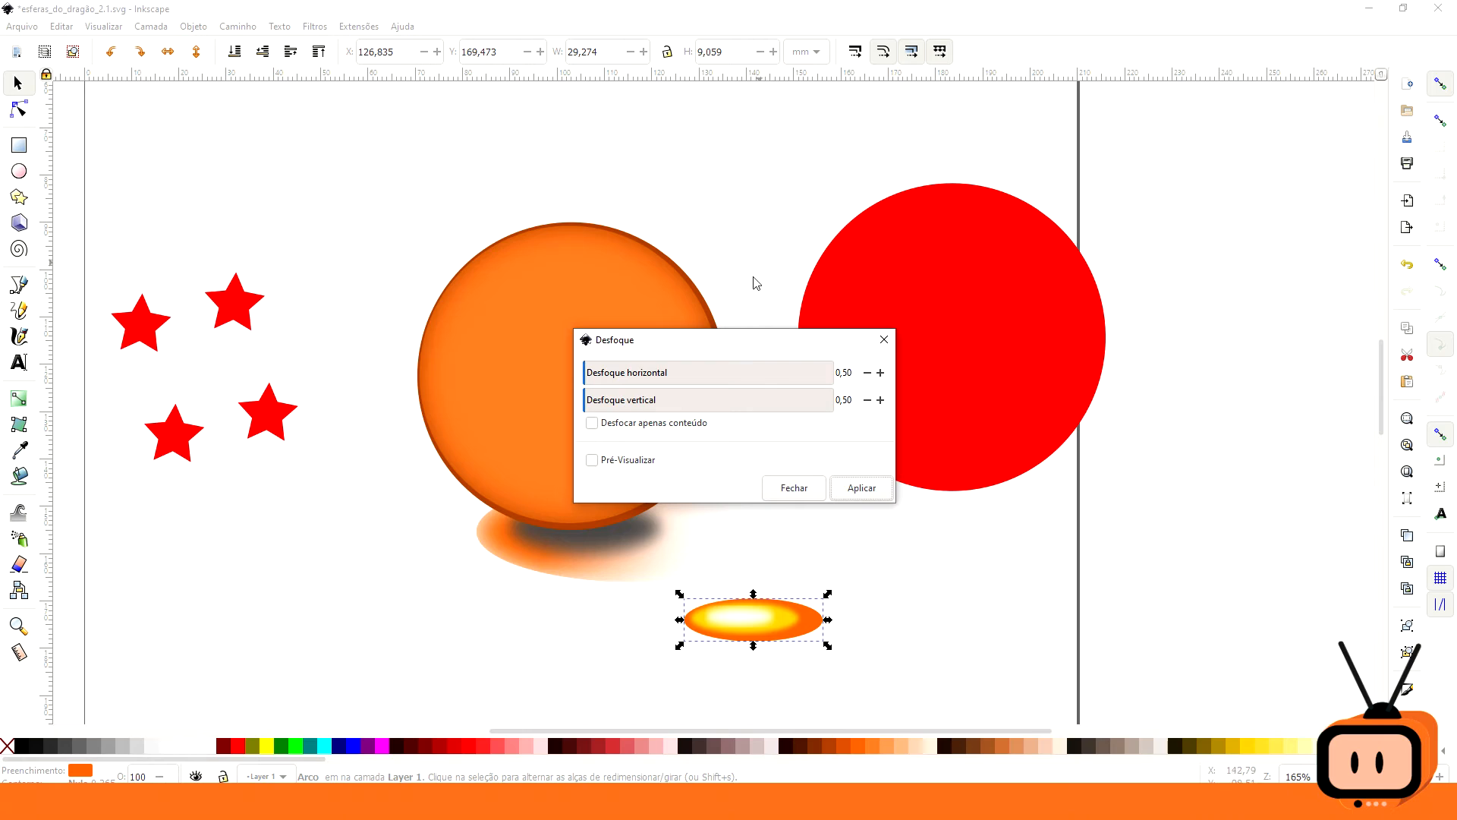
click(593, 460)
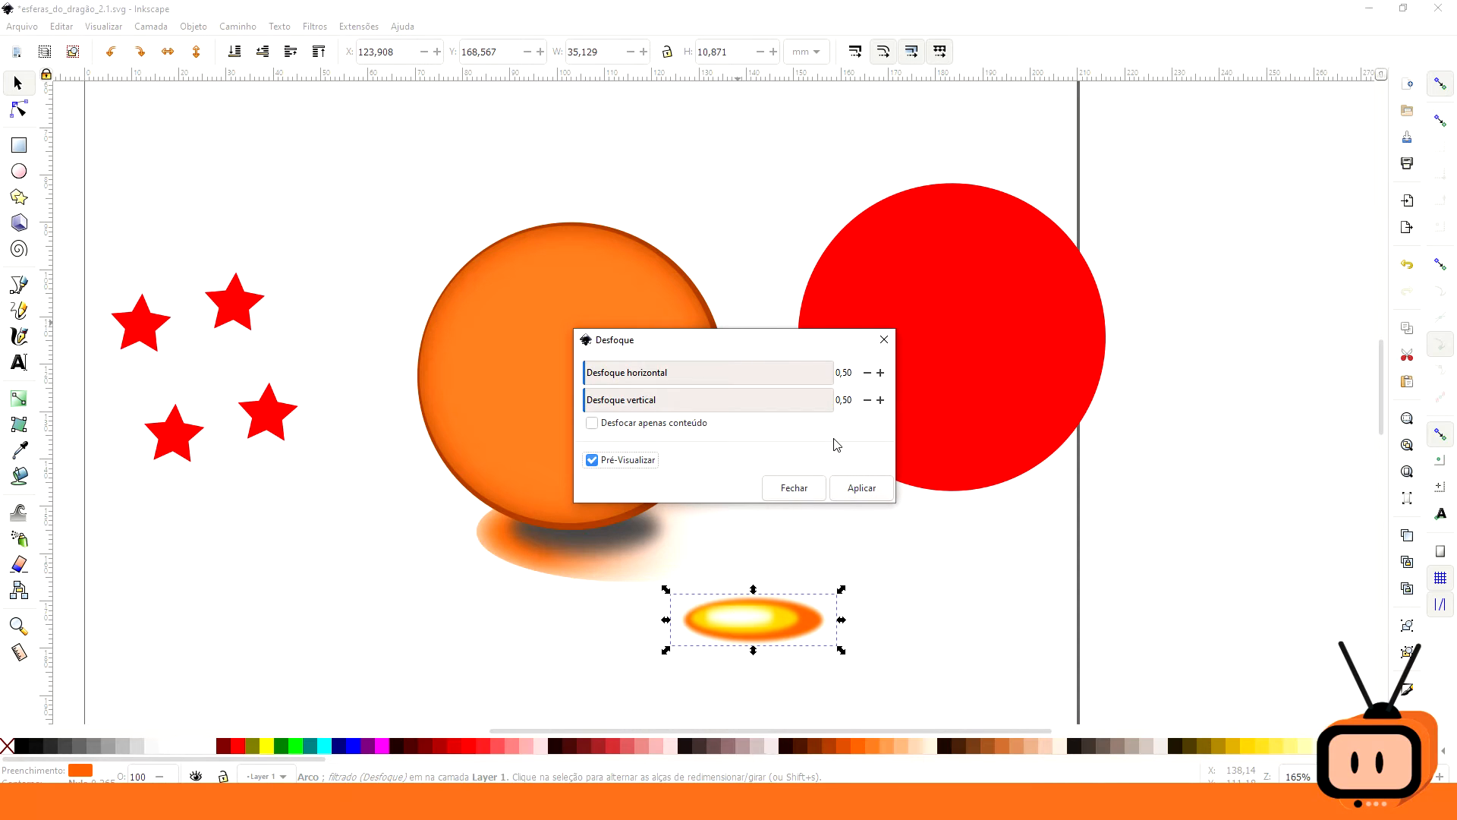
click(862, 489)
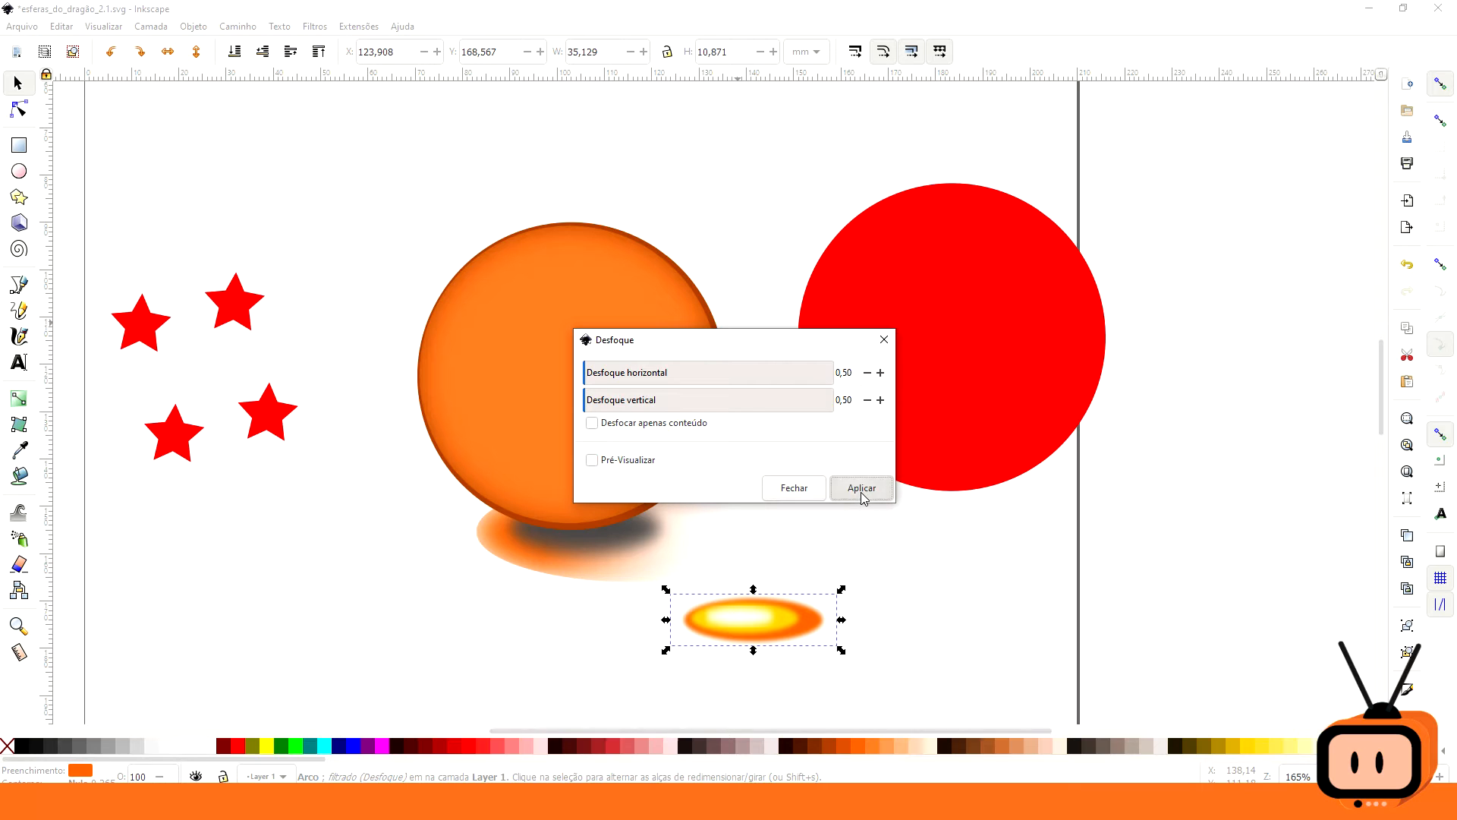
click(884, 341)
click(917, 633)
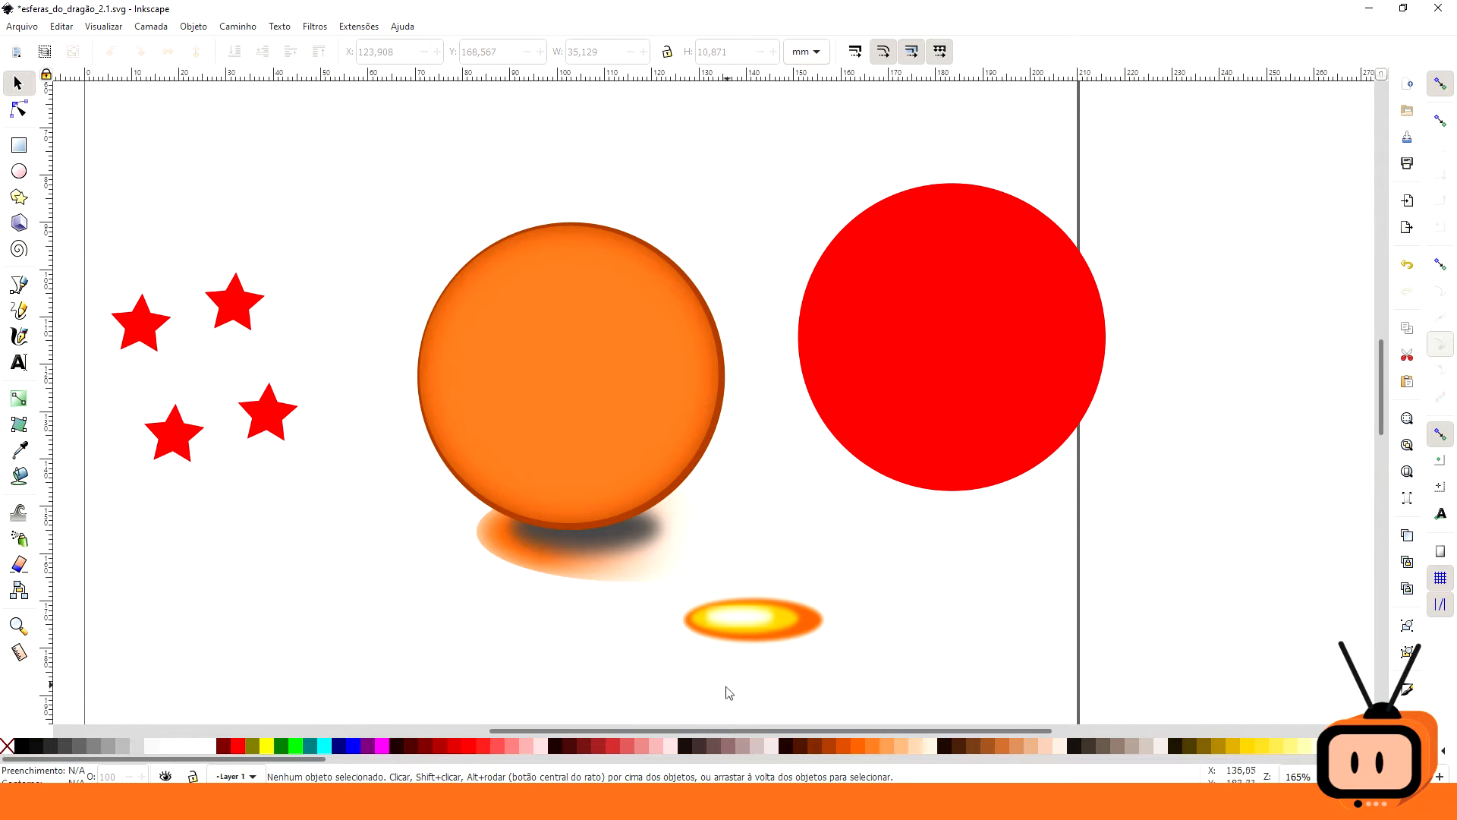
- Group the three blurred highlight ellipses and move the group to the lower left of the ball
mouse_move(677, 669)
mouse_down()
mouse_move(831, 633)
mouse_move(846, 603)
mouse_move(658, 680)
mouse_up()
click(862, 598)
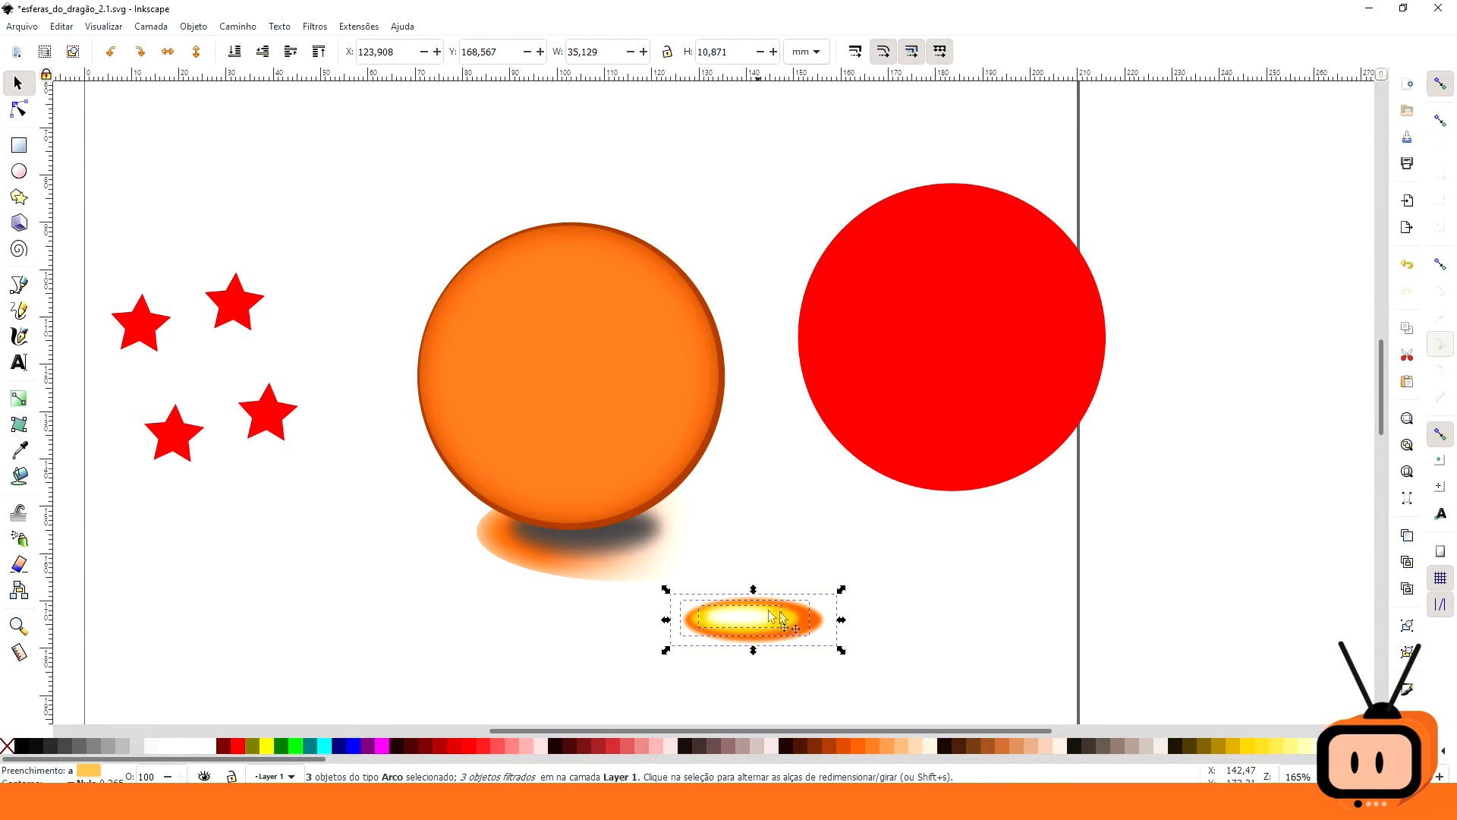
right_click(754, 623)
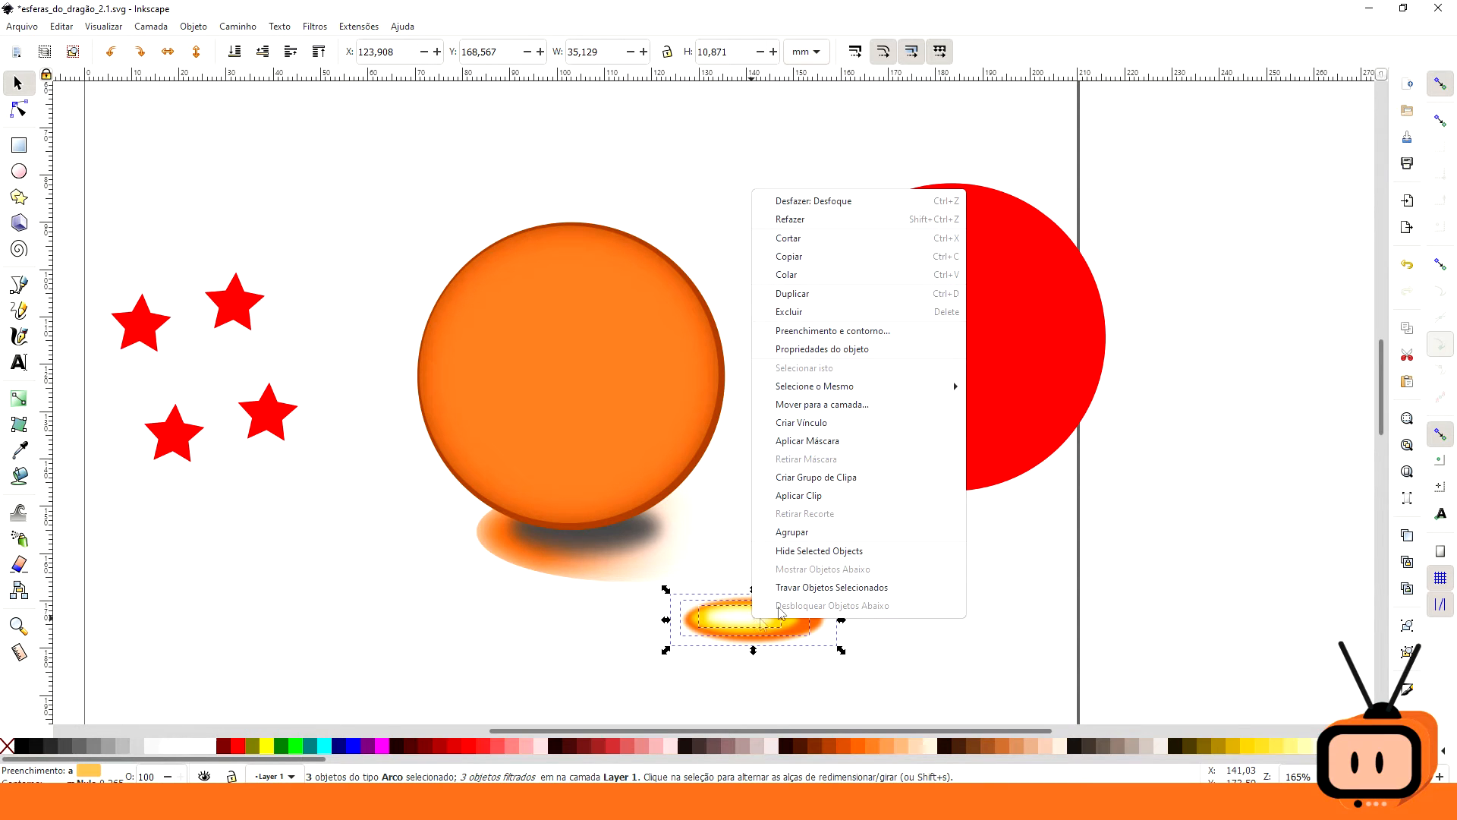
click(809, 537)
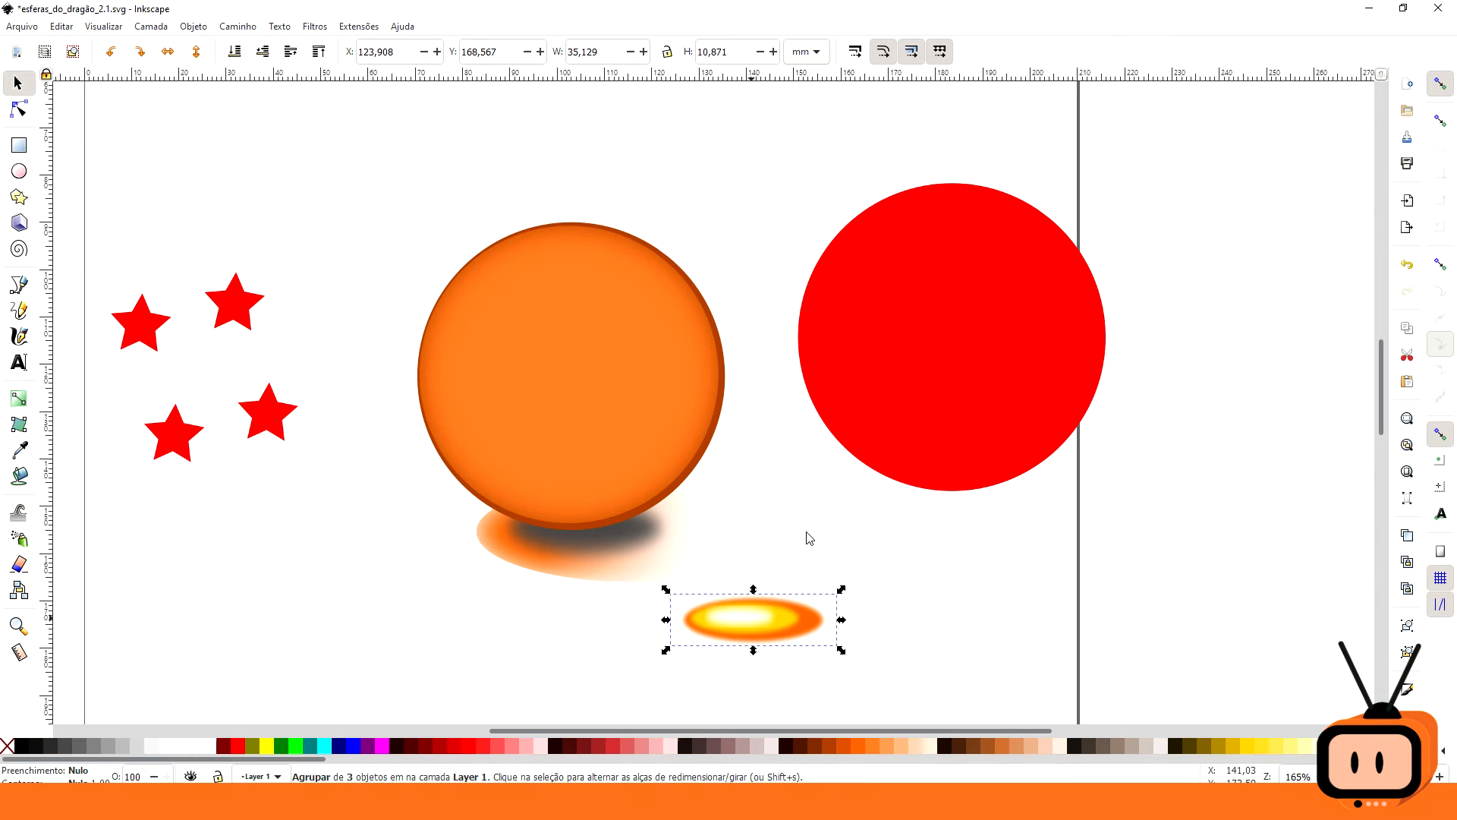
click(969, 597)
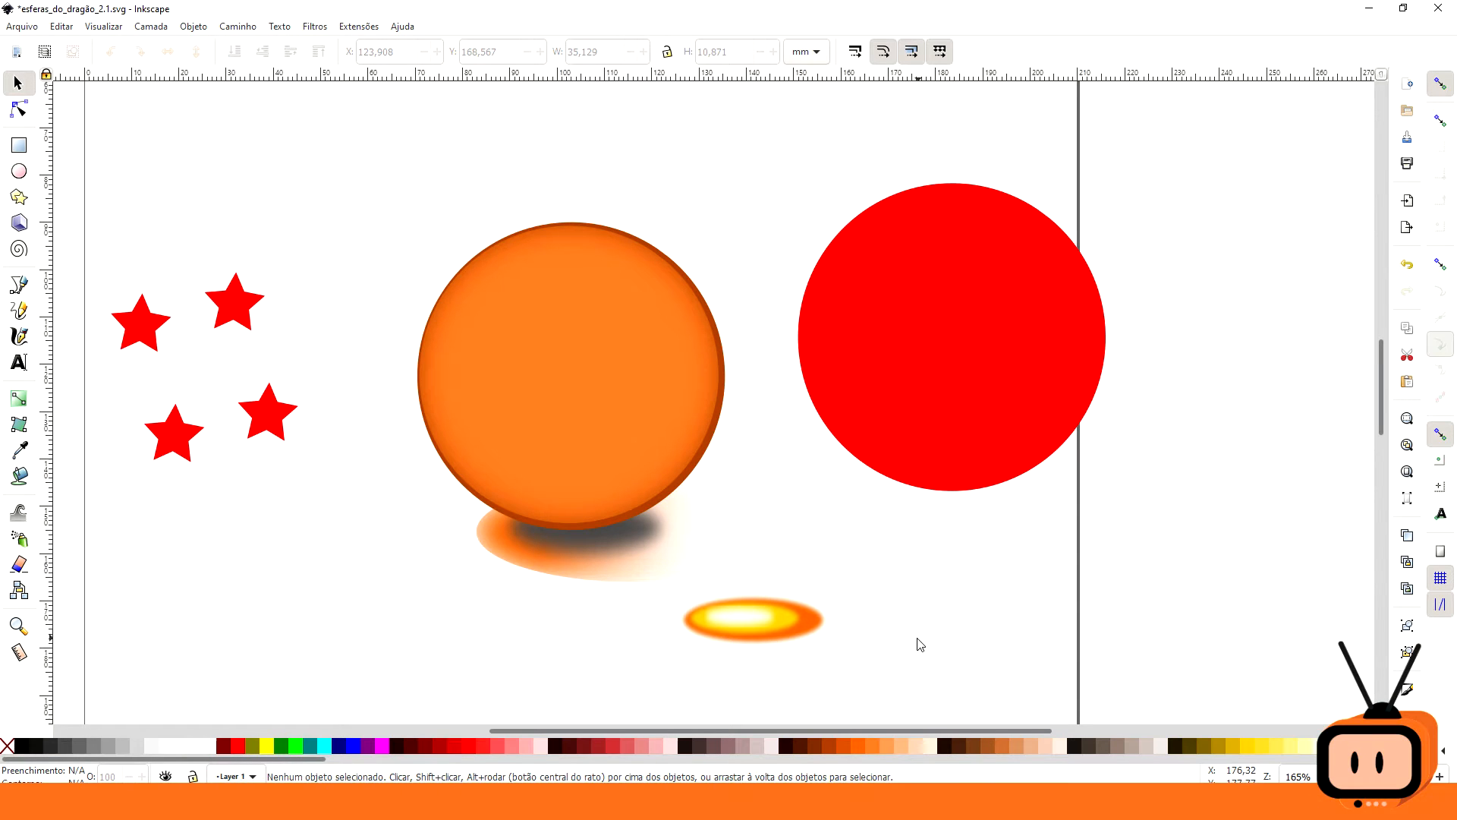
drag(739, 613, 323, 581)
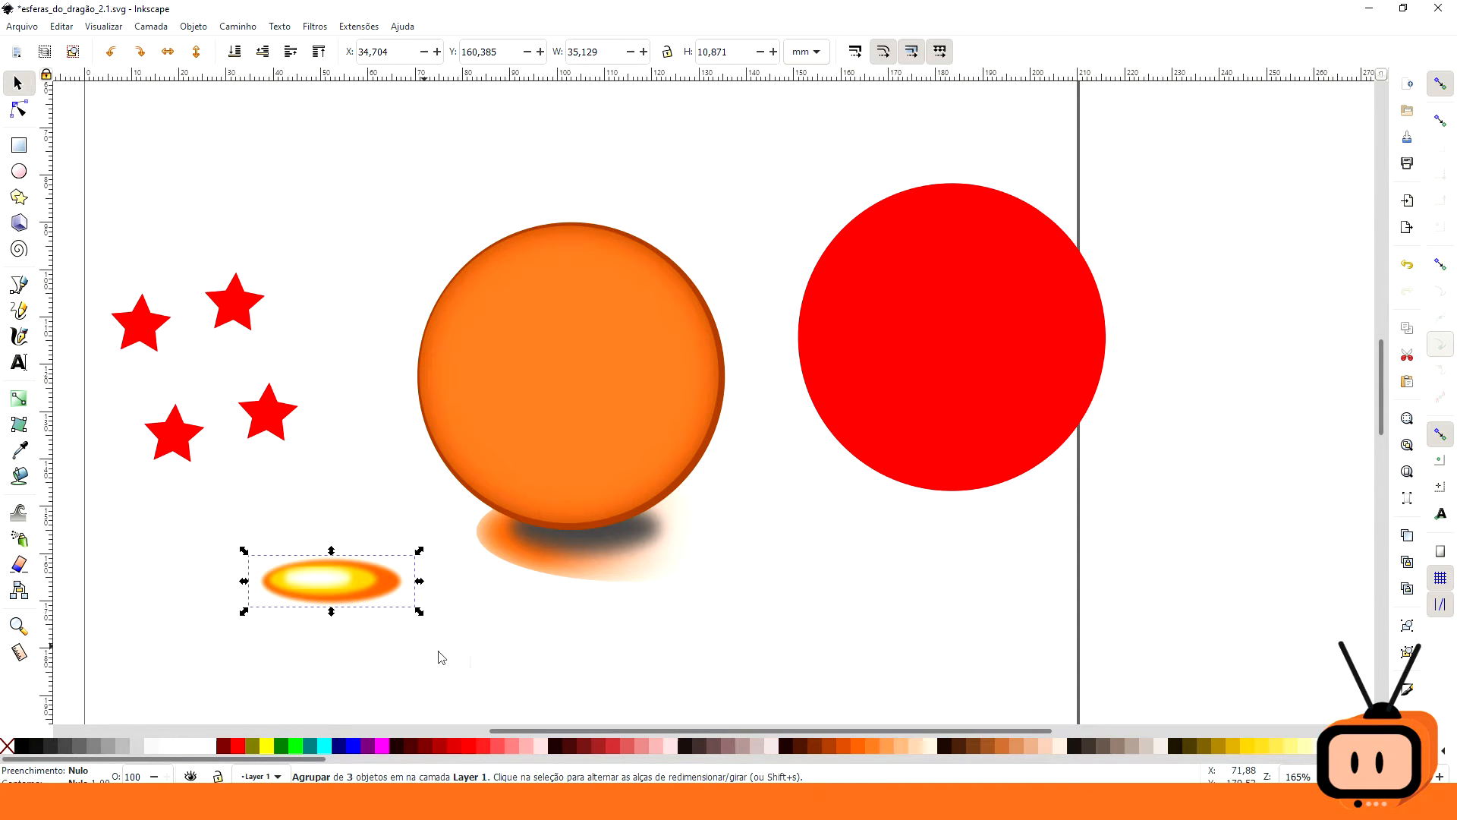
- Group the blurred grey ellipse and the blurred orange ellipse that form the ball's shadow
drag(505, 620, 618, 540)
click(604, 545)
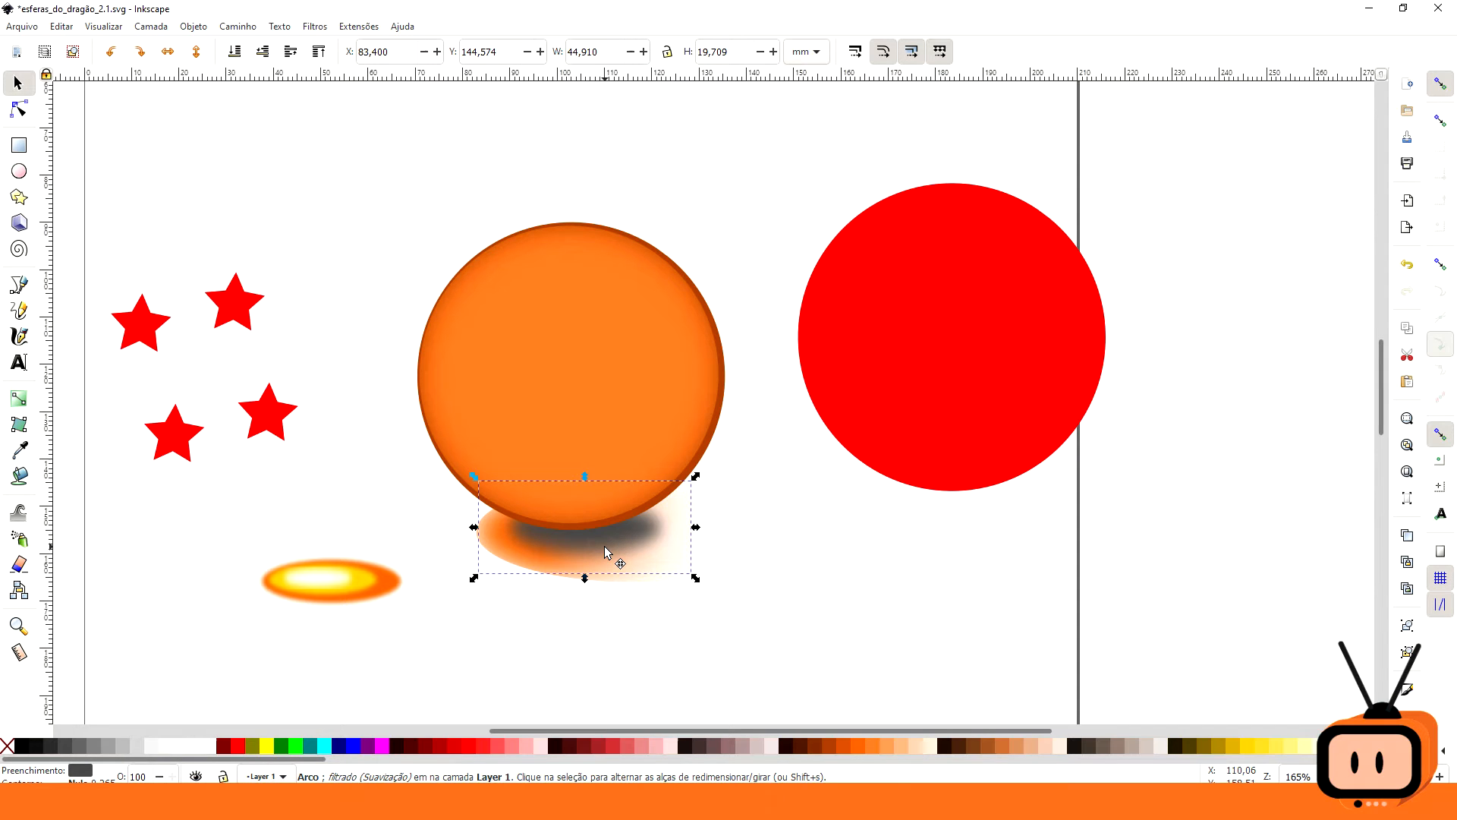
key(shift)
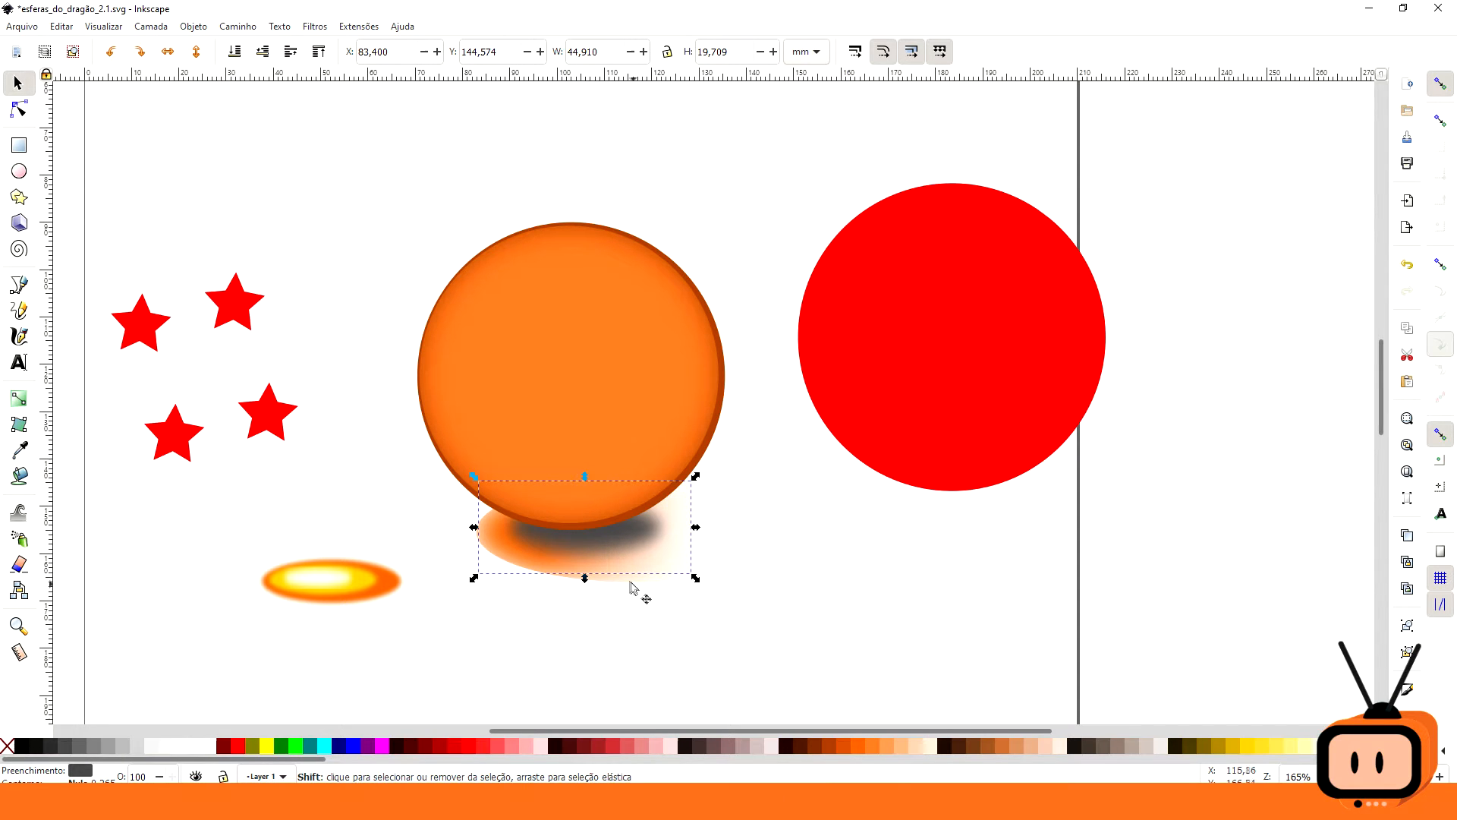
shift+click(629, 585)
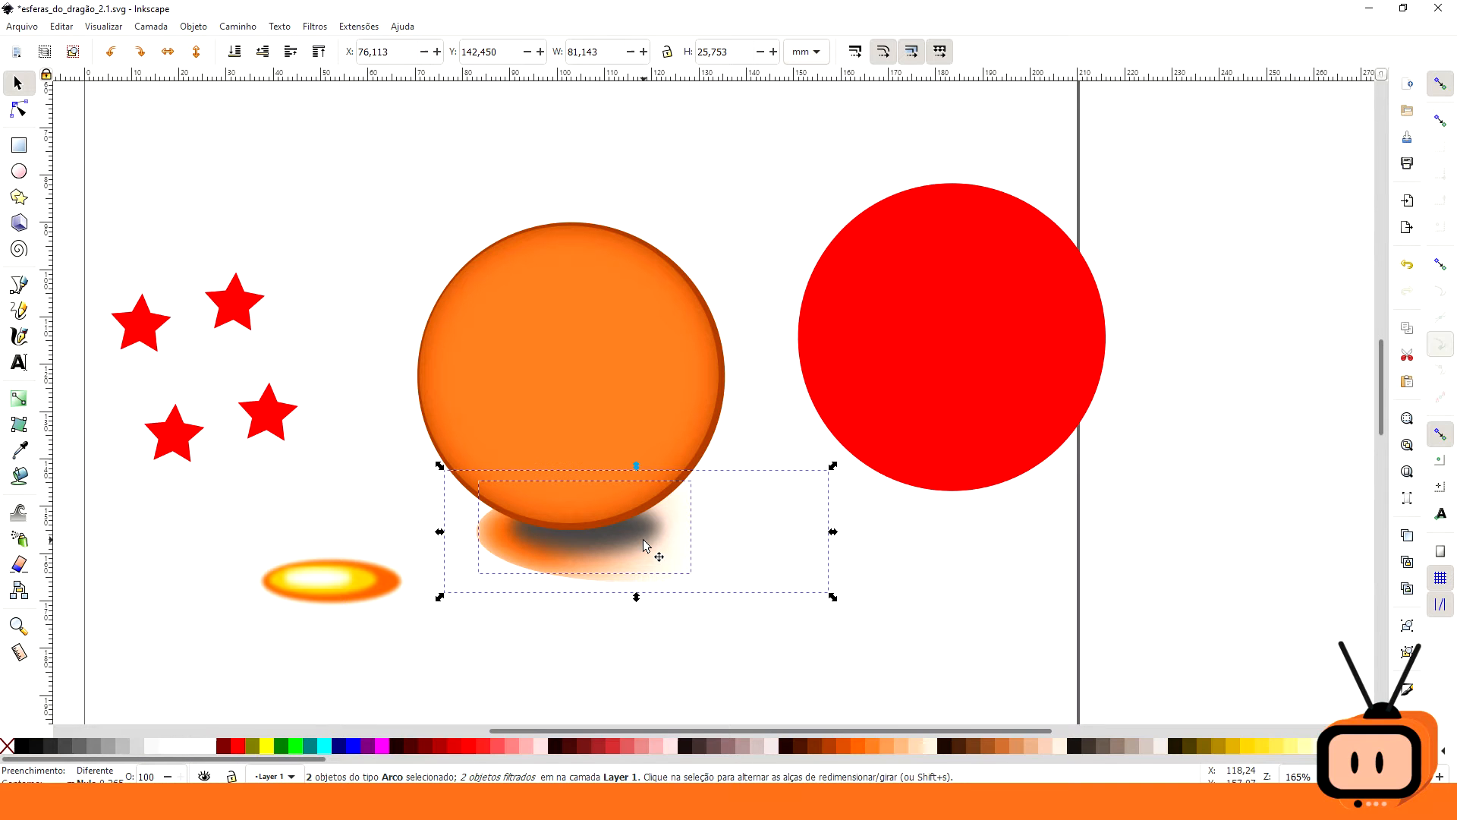
right_click(643, 545)
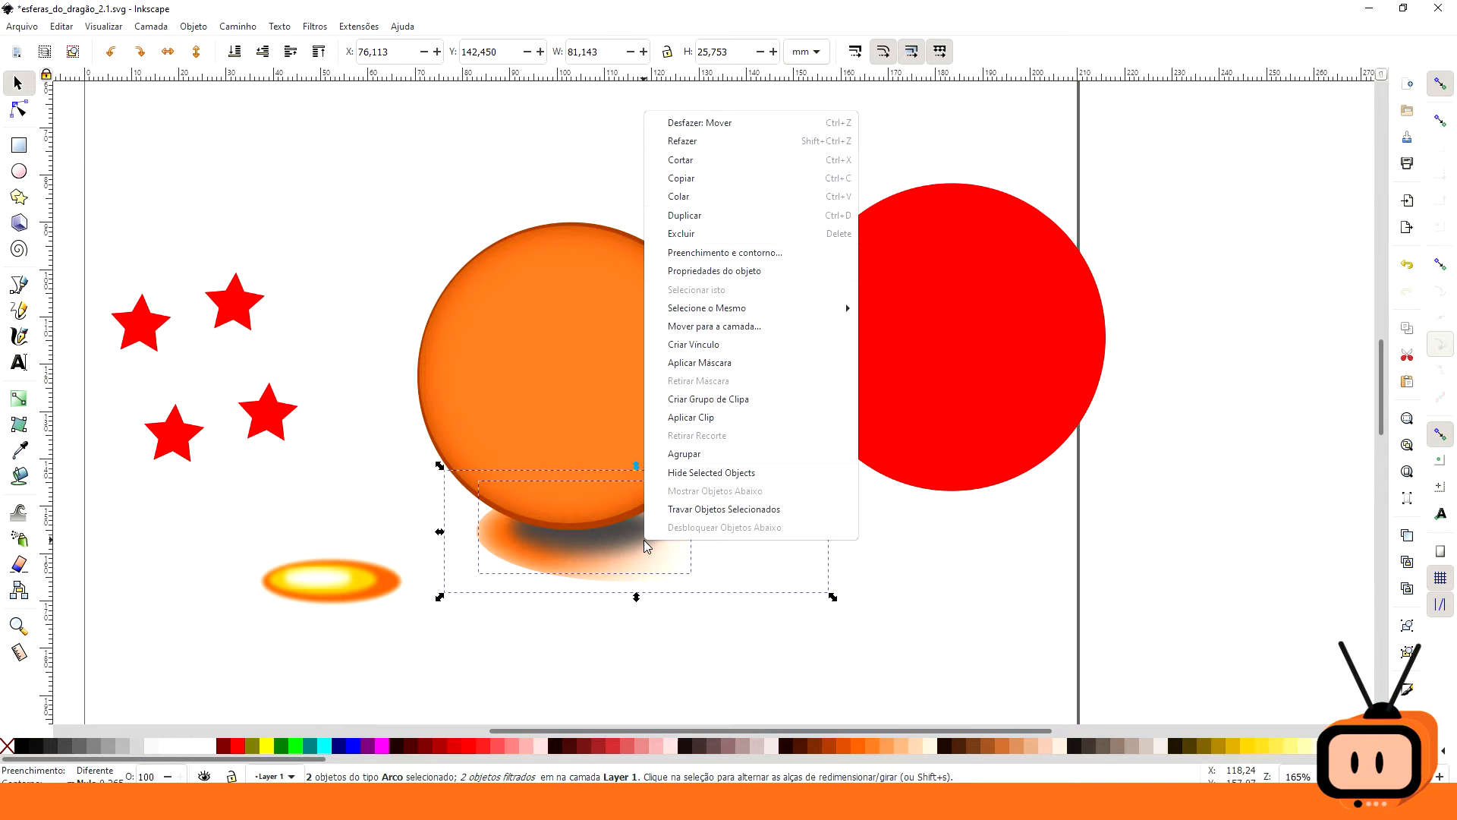
click(718, 453)
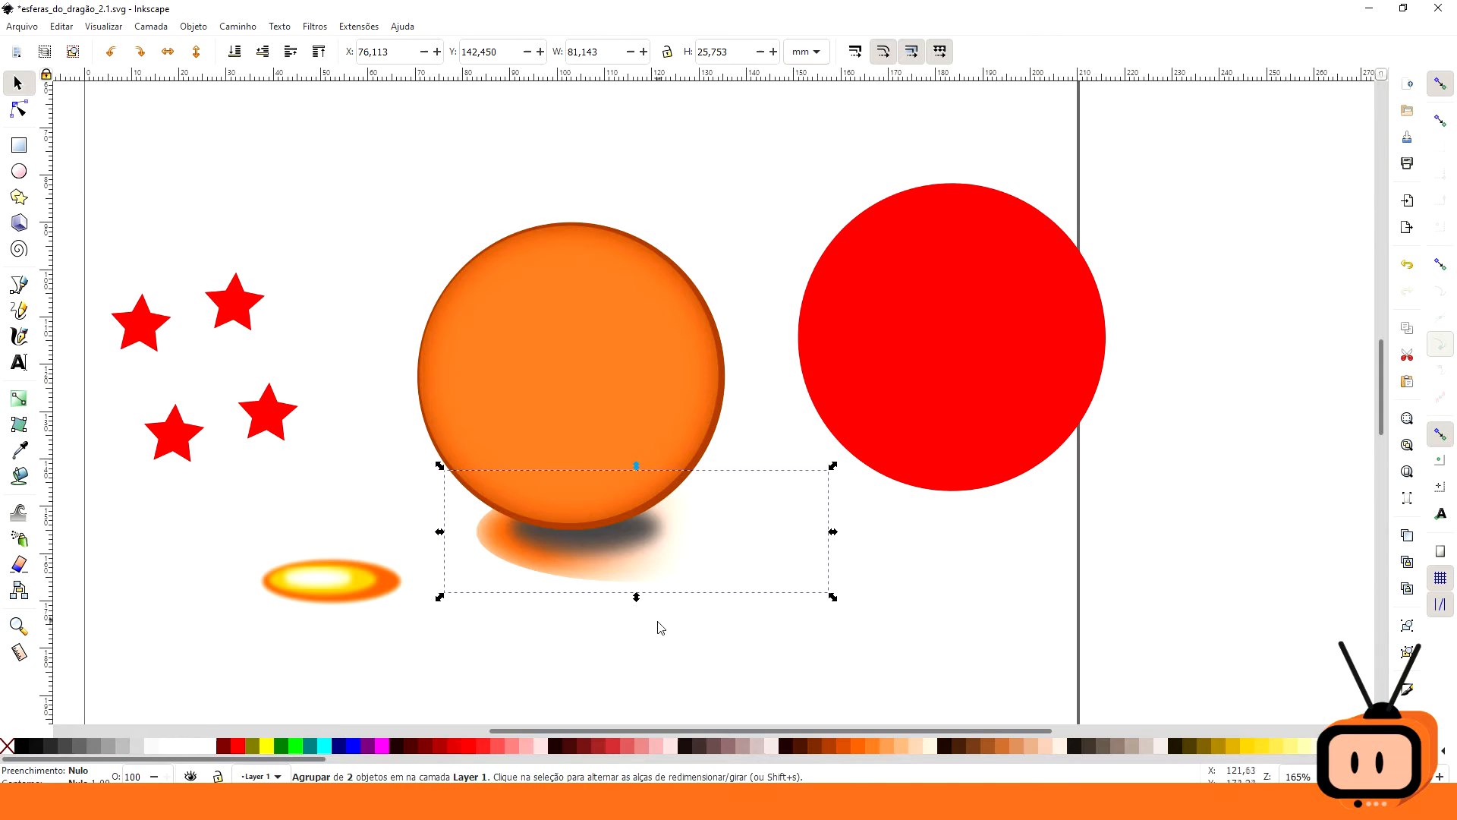
- Position the shadow group at the base of the ball and place the glow group over its grey centre
drag(683, 548, 650, 627)
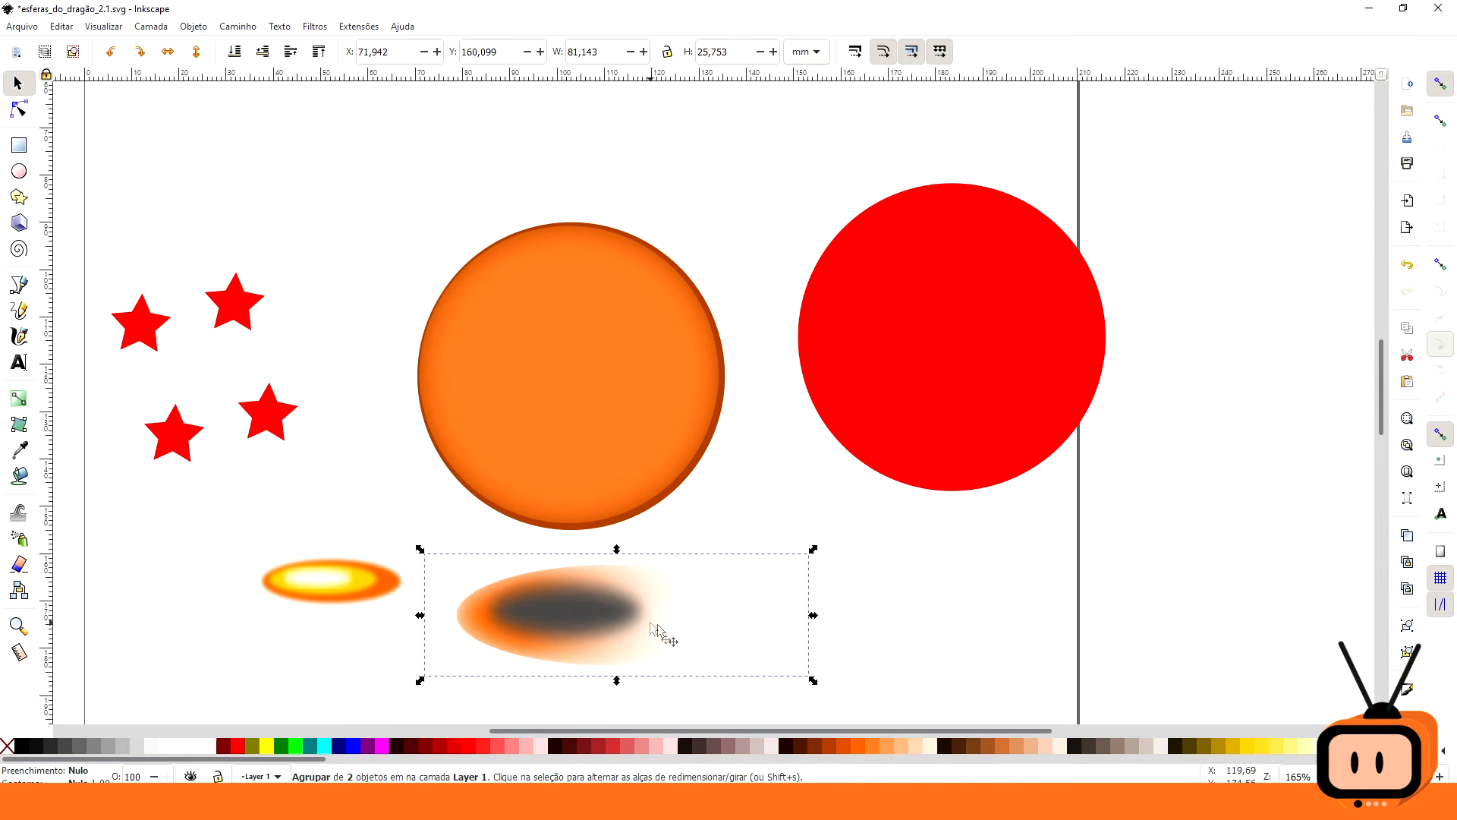
drag(334, 595, 579, 604)
click(699, 618)
drag(703, 585, 699, 525)
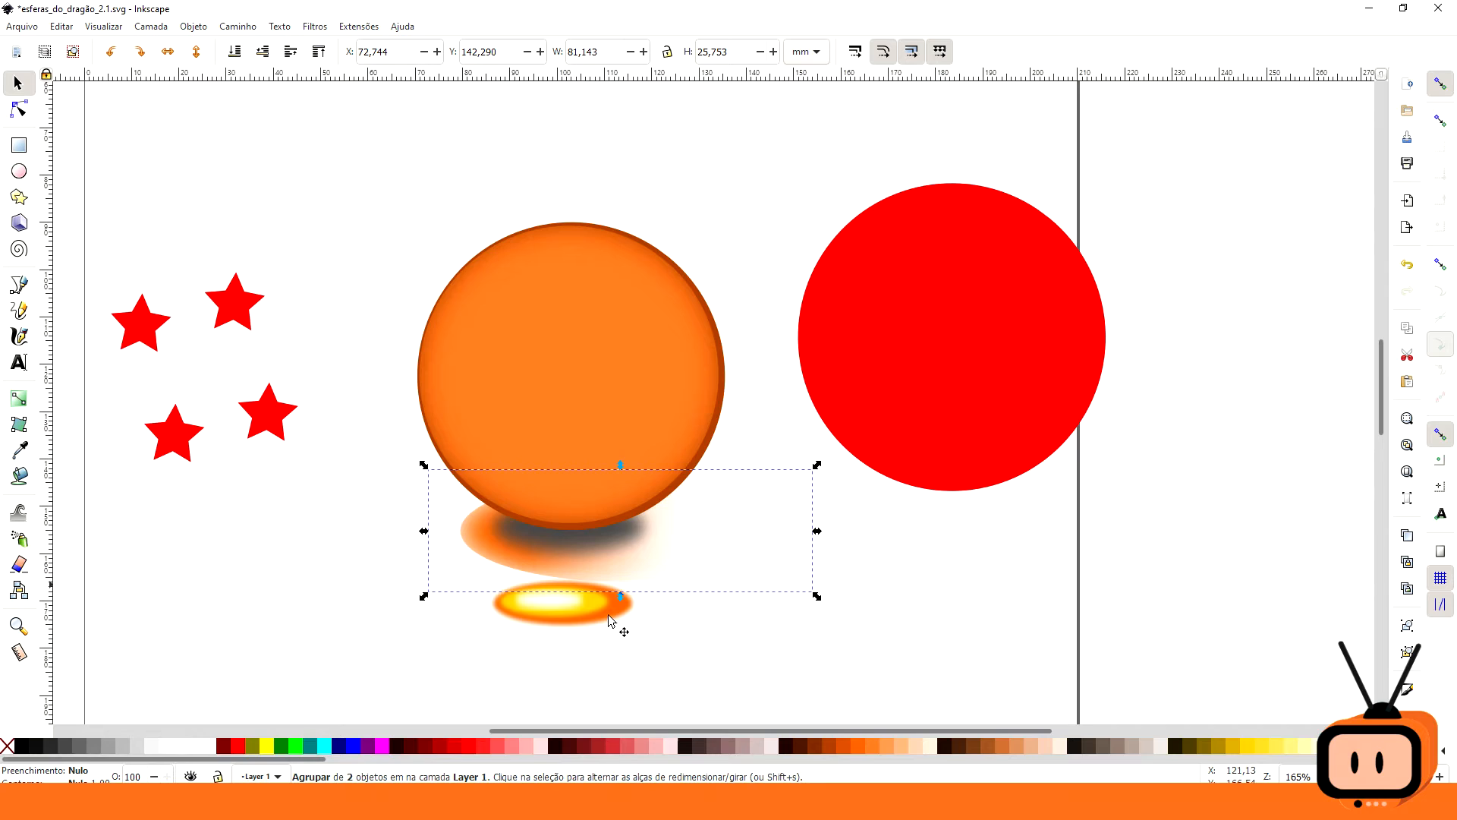
drag(582, 600, 590, 526)
drag(726, 539, 726, 542)
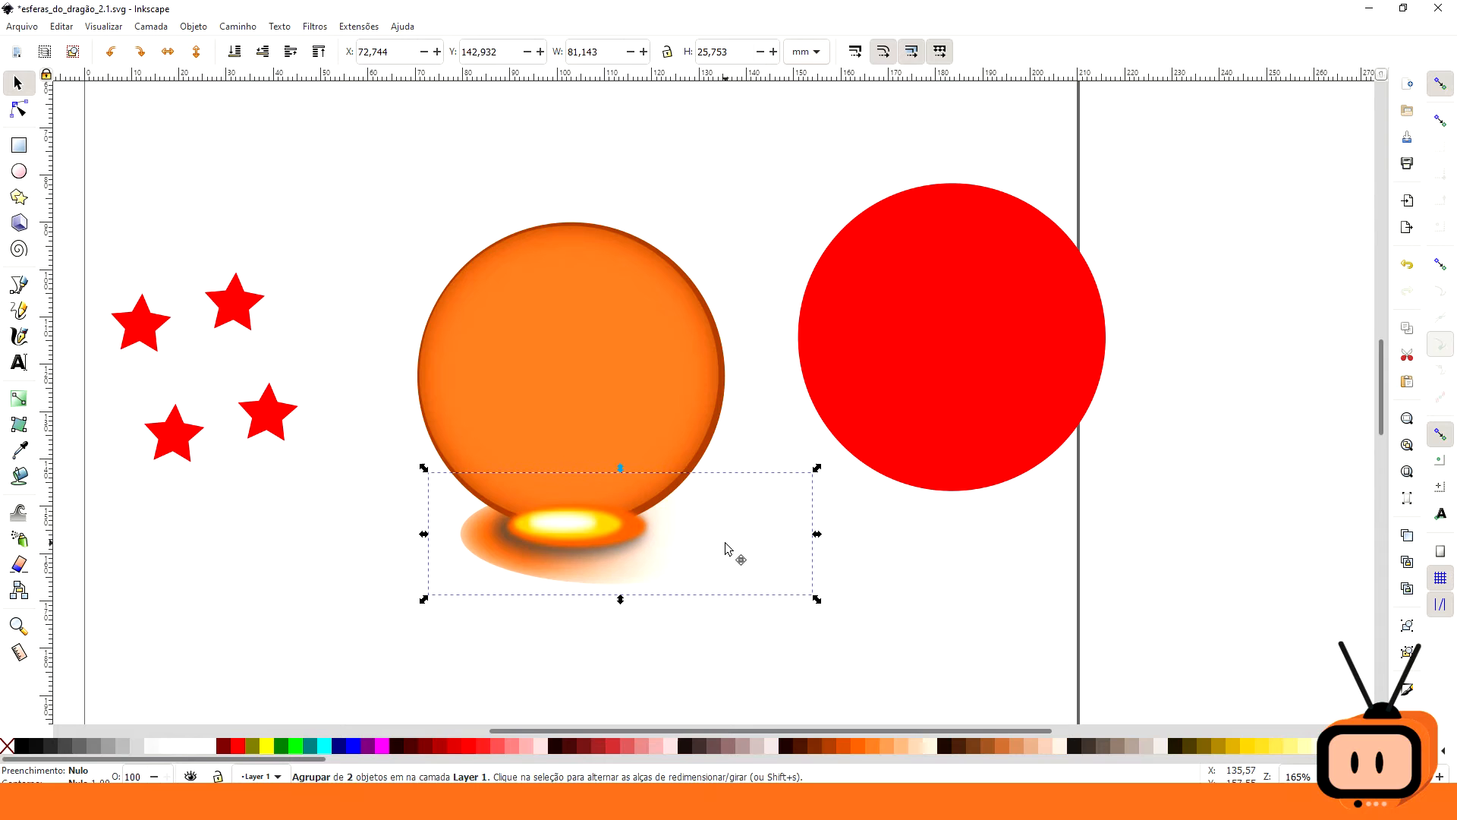
- Send the glow and shadow groups to the bottom of the stack, behind the ball
click(597, 674)
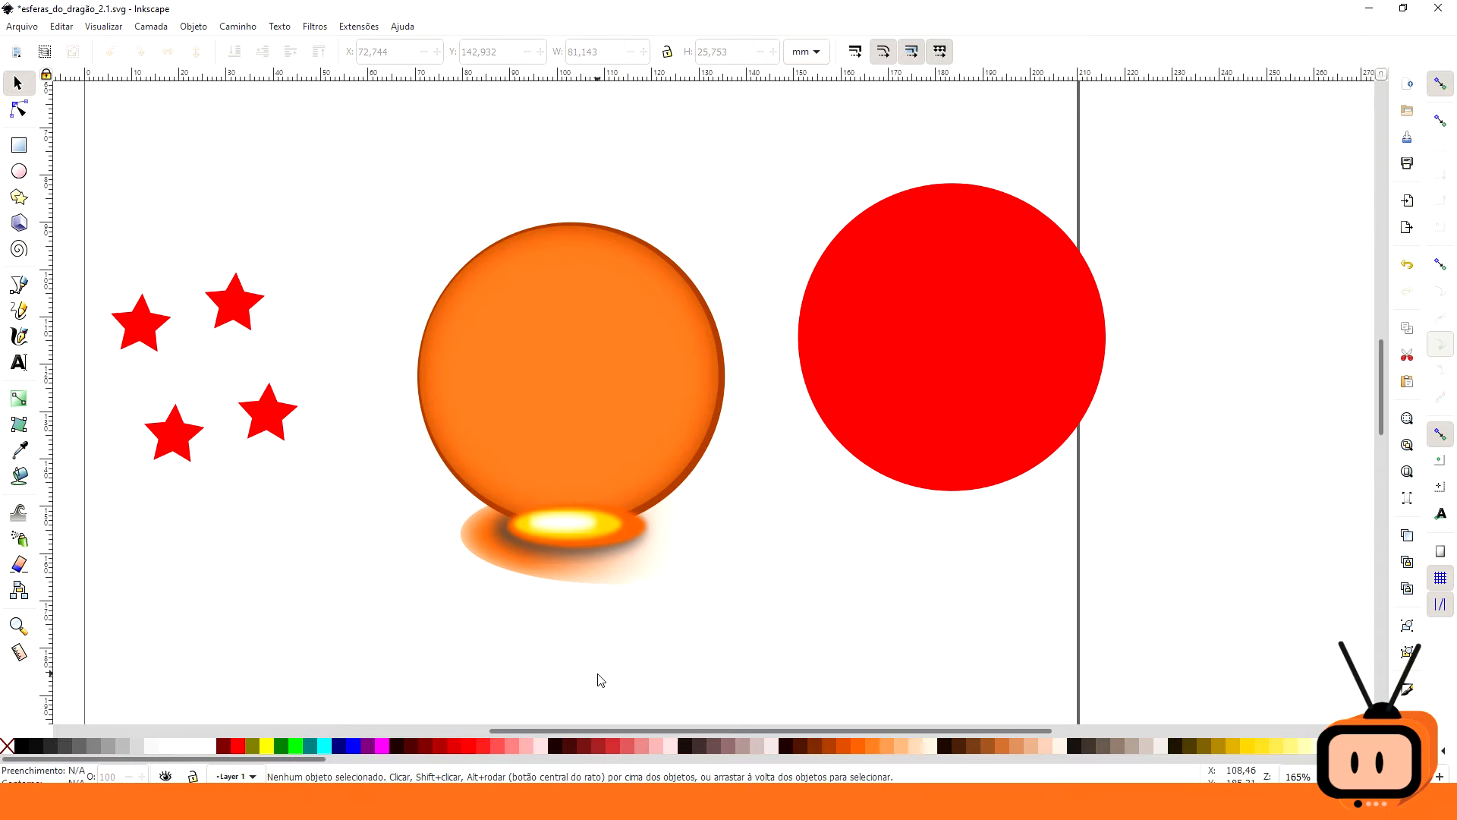
click(566, 533)
shift+click(569, 583)
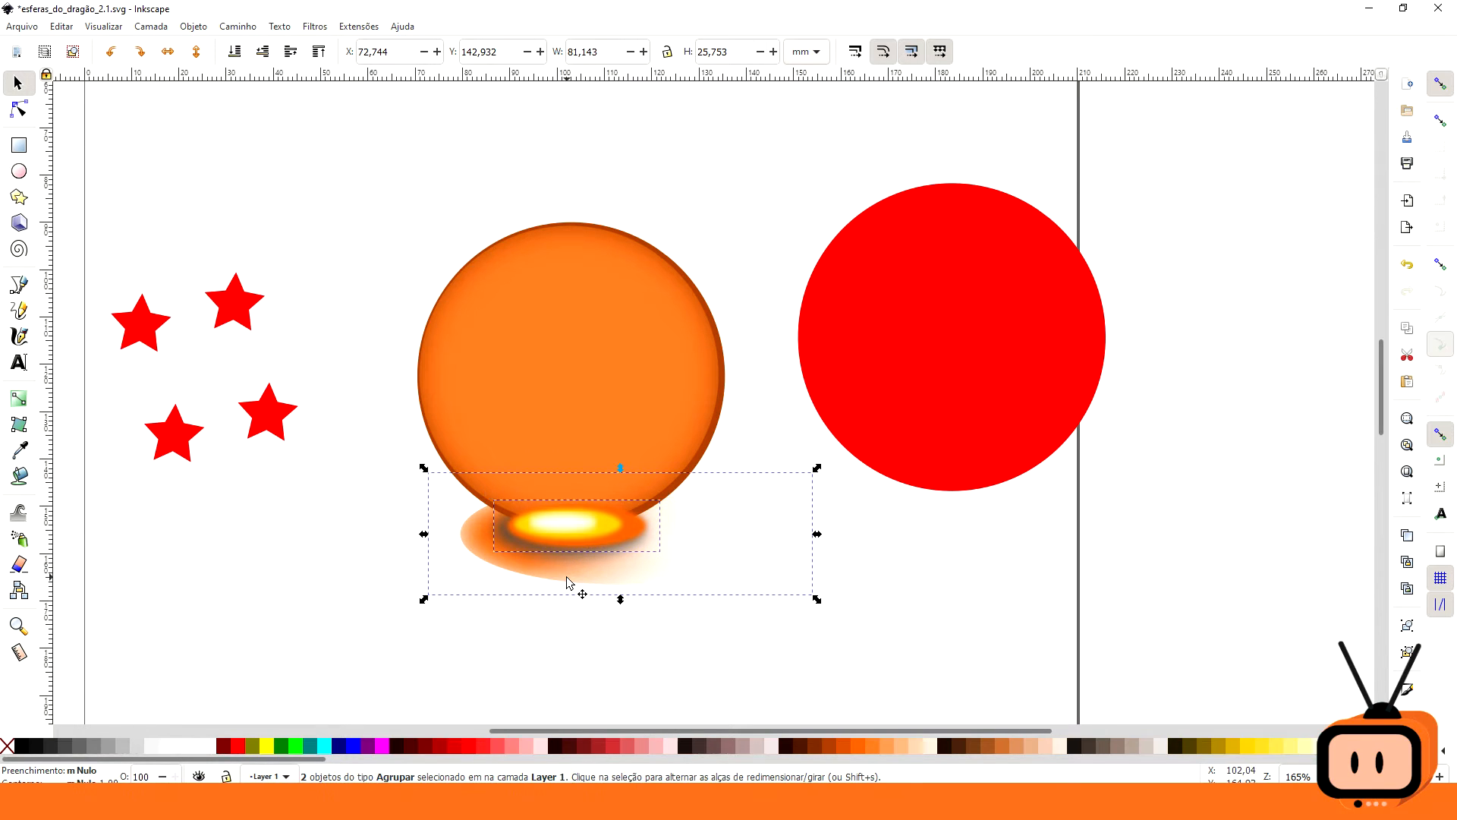
click(235, 52)
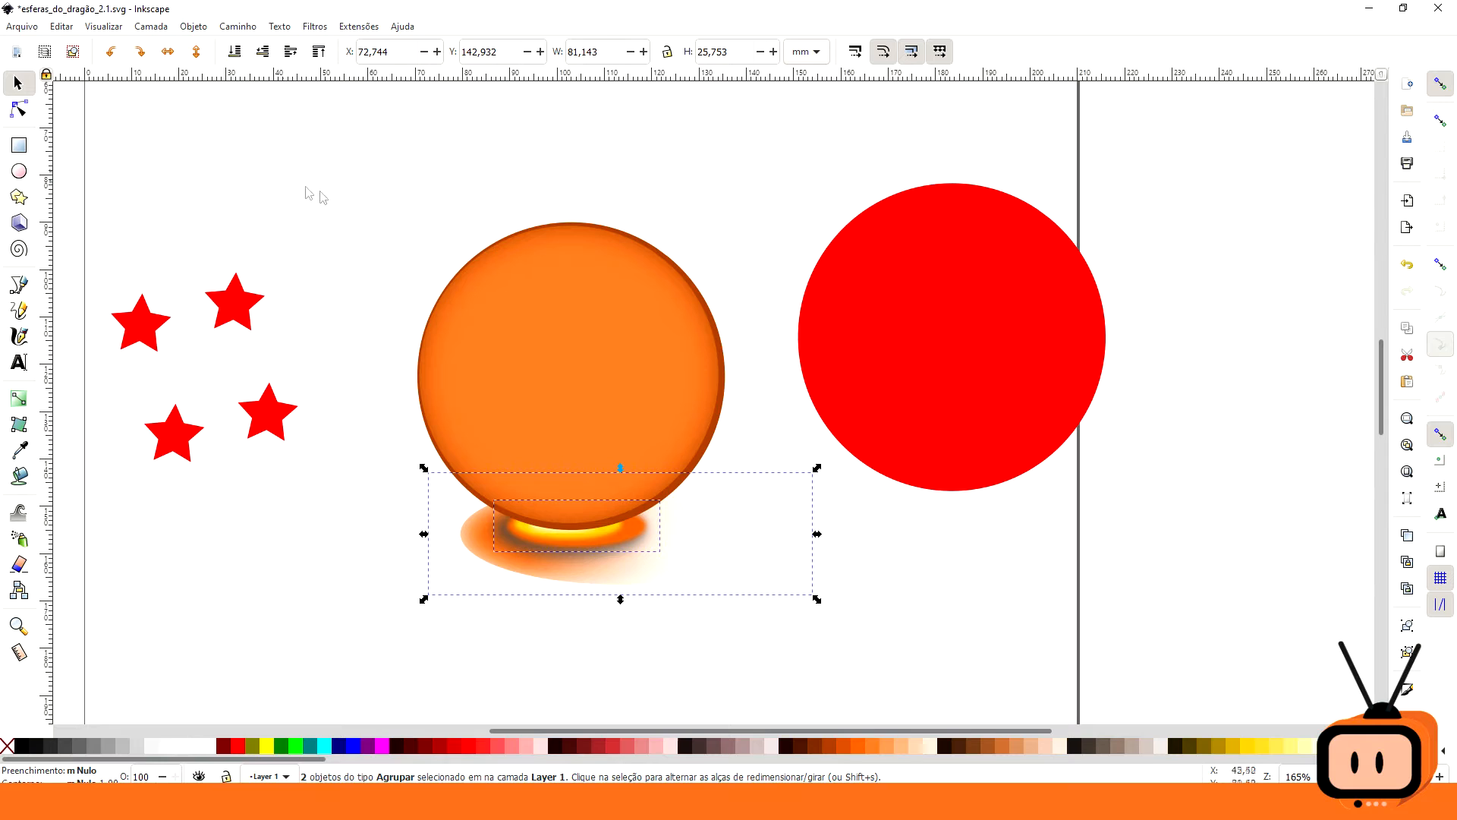
- Shrink the glow group to about 31.8 × 10 mm and stretch the shadow group to about 83.8 mm wide
click(616, 532)
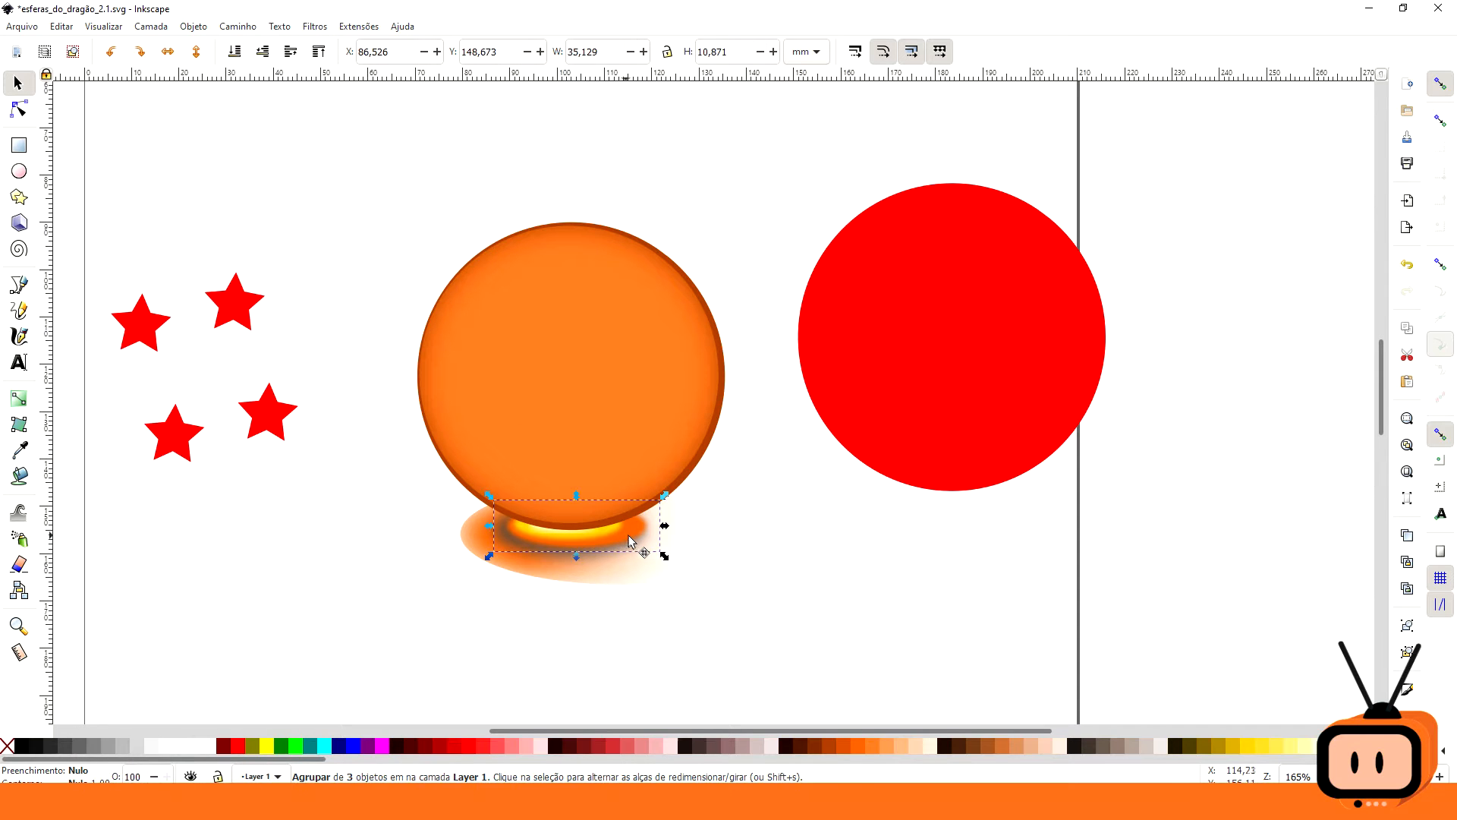
drag(668, 559, 630, 532)
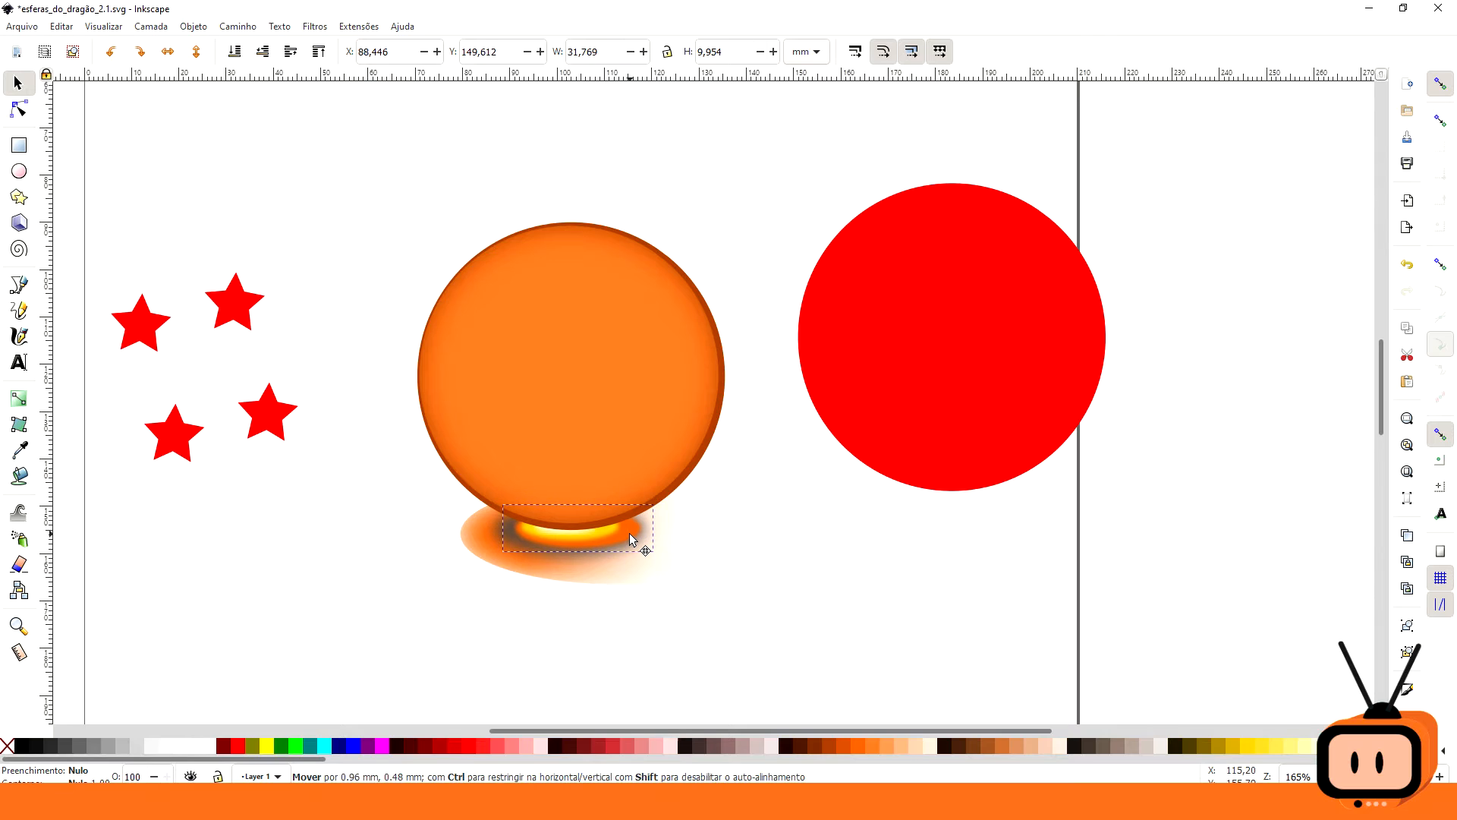
drag(626, 582, 633, 580)
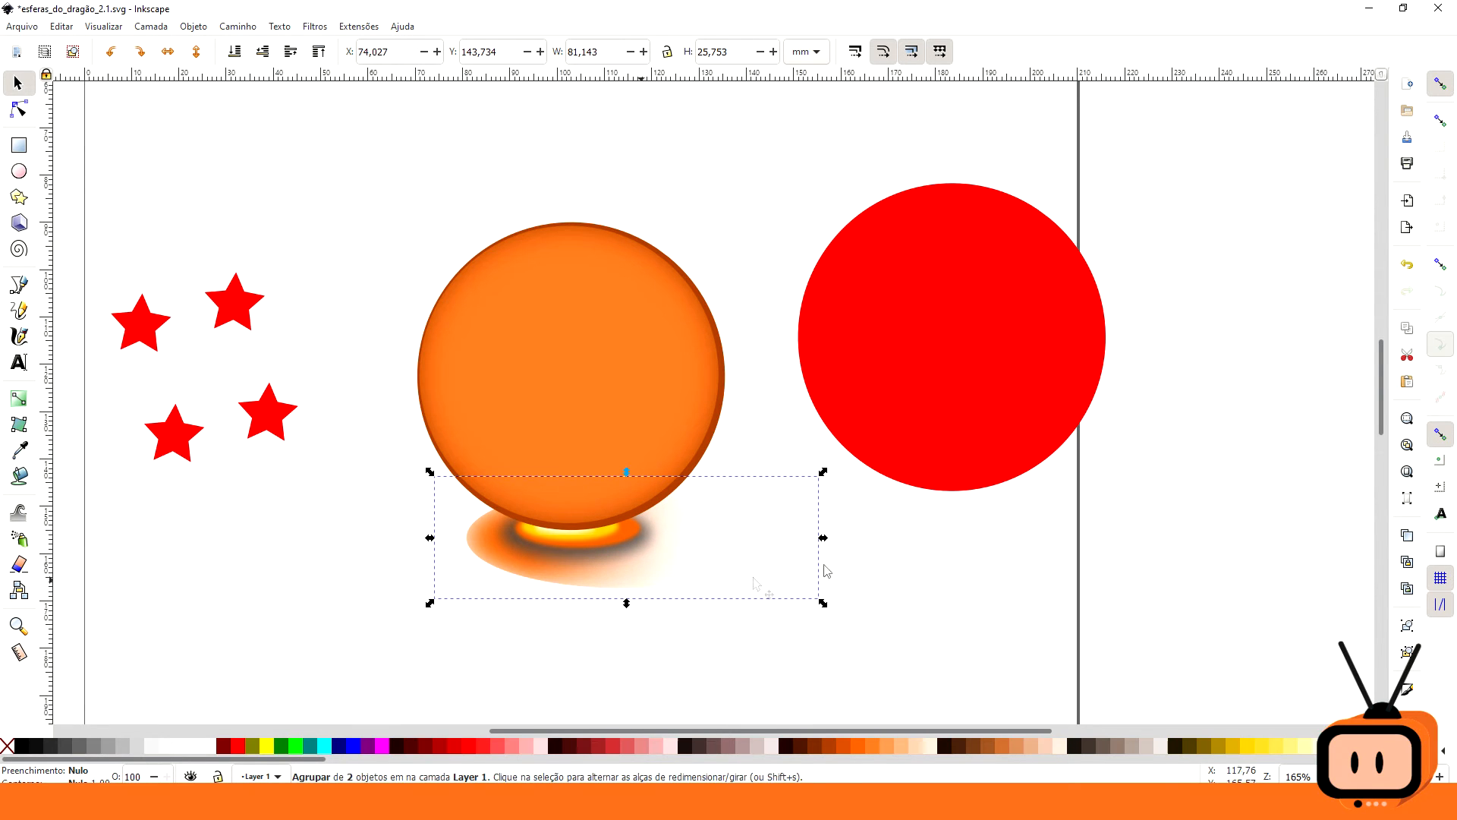
drag(822, 542, 834, 548)
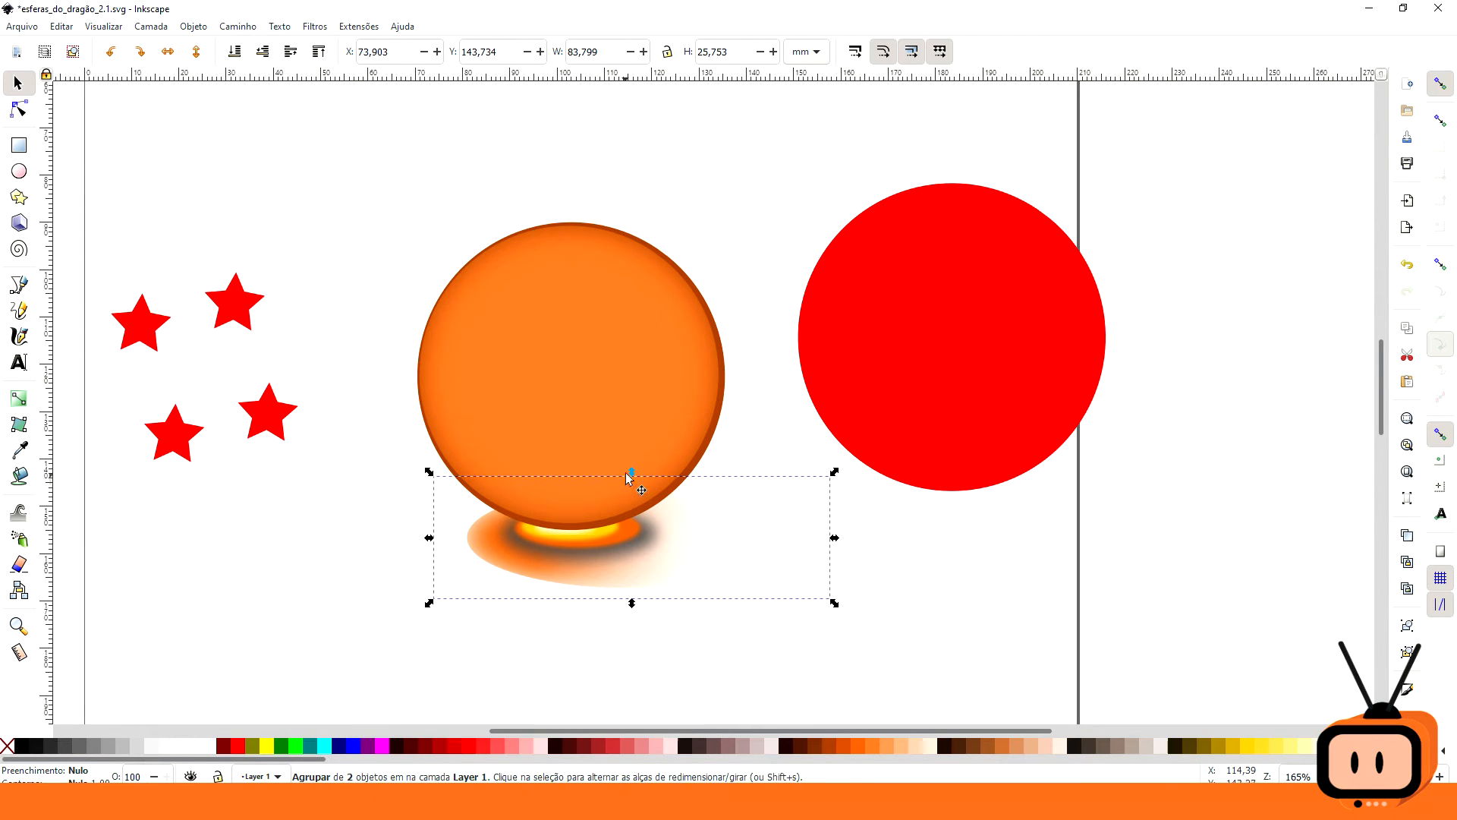
- Adjust the shadow group's height and position, and resize the glow group to about 29.8 × 7.2 mm under the ball's base
drag(631, 476, 632, 490)
drag(657, 558, 607, 545)
click(633, 570)
drag(631, 596, 631, 606)
drag(635, 575, 601, 535)
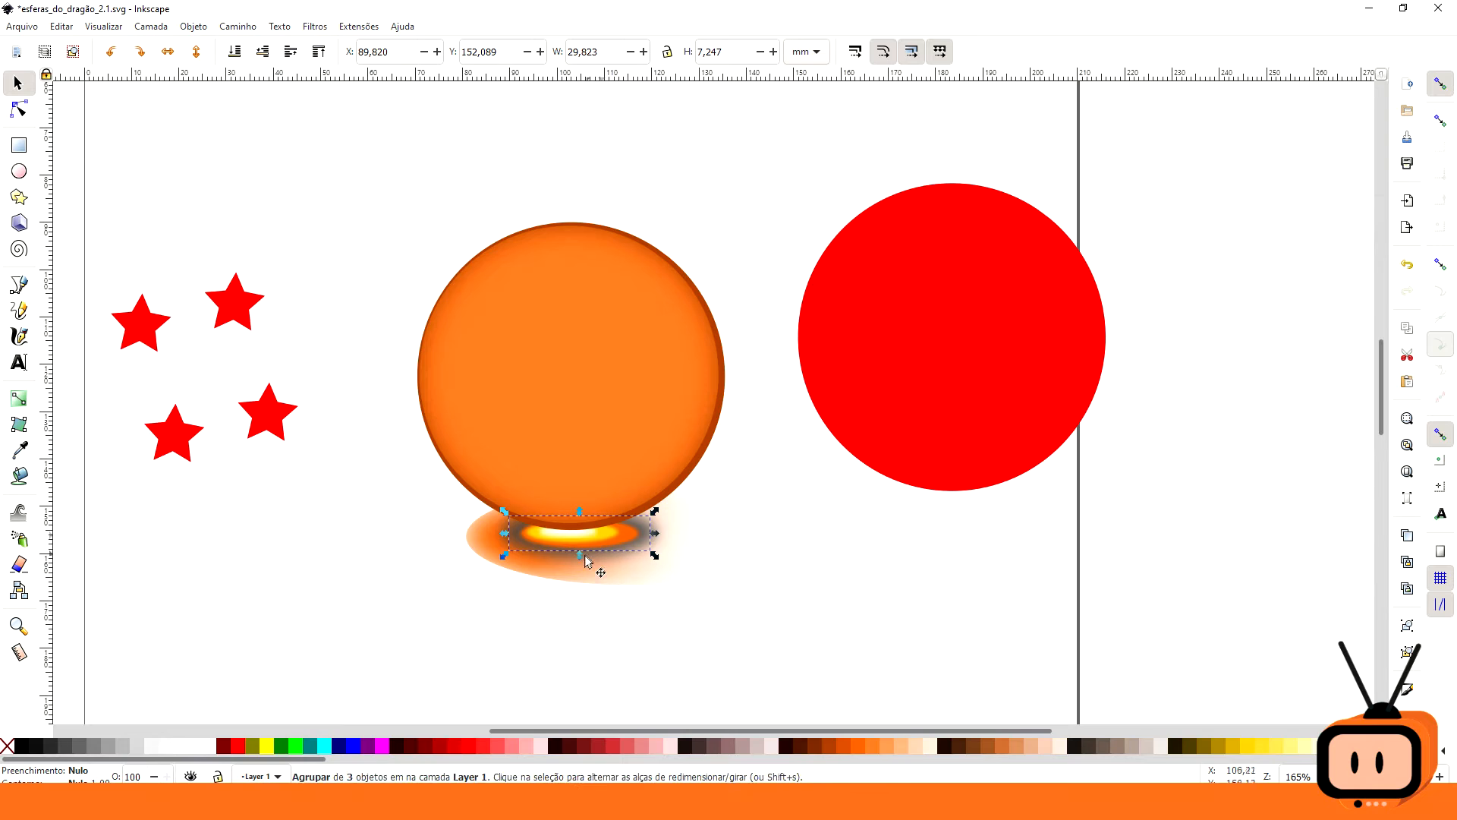
click(581, 573)
drag(568, 571, 568, 571)
key(Escape)
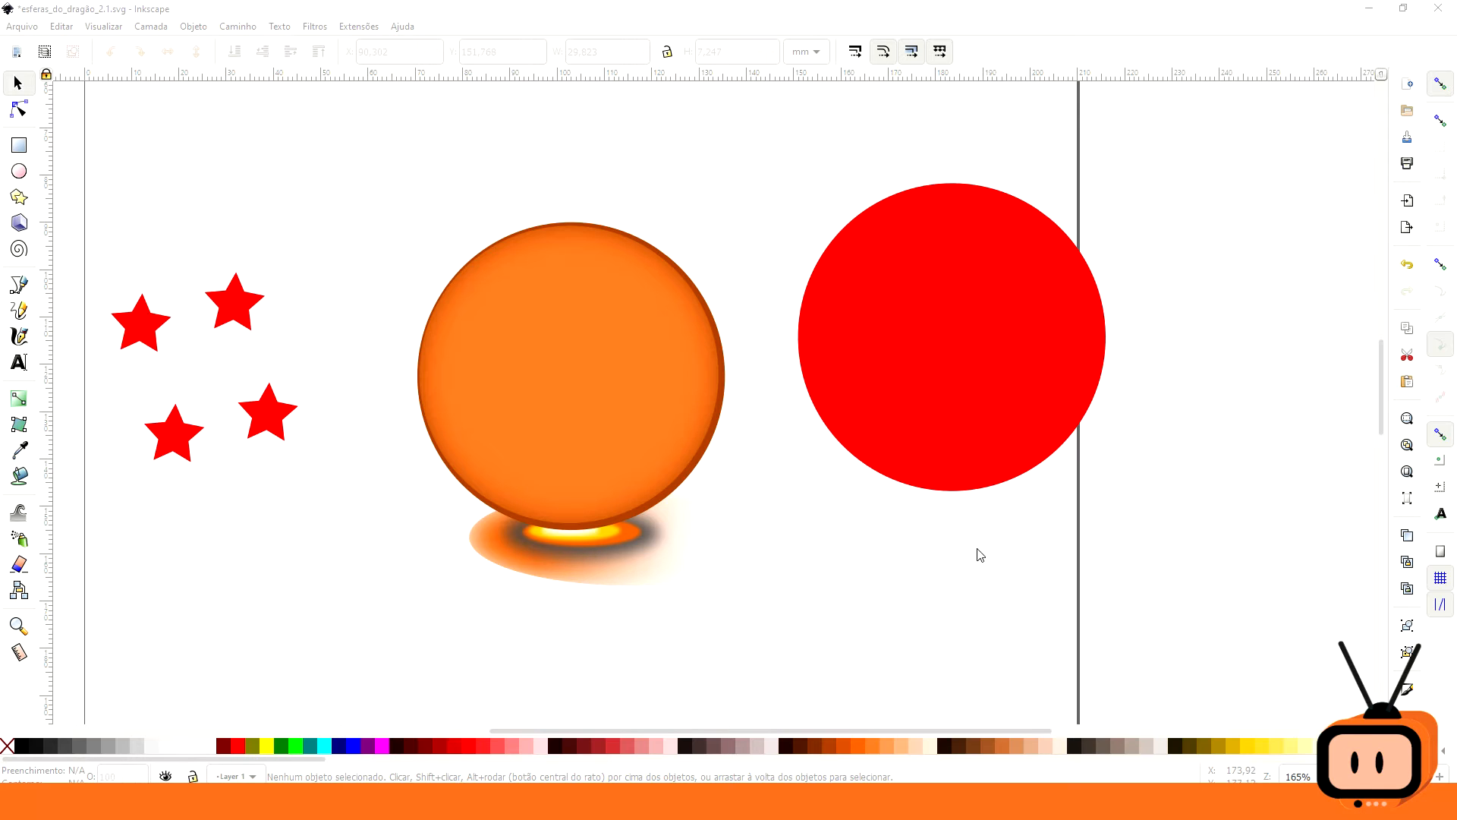
- Duplicate the red circle, place the copy exactly over the orange ball and fill it white
click(917, 283)
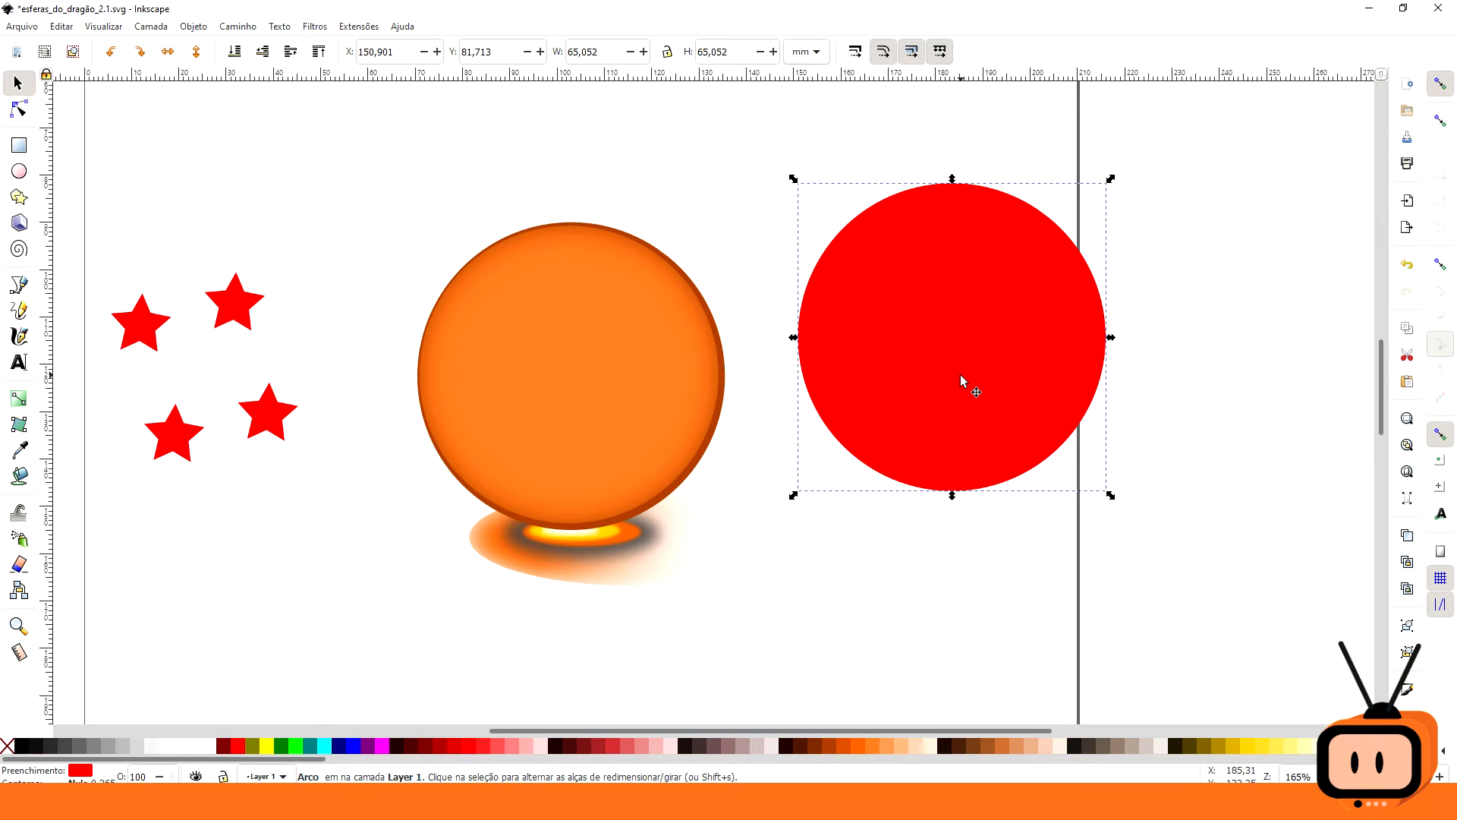
key(ctrl)
key(ctrl+d)
drag(944, 333, 621, 365)
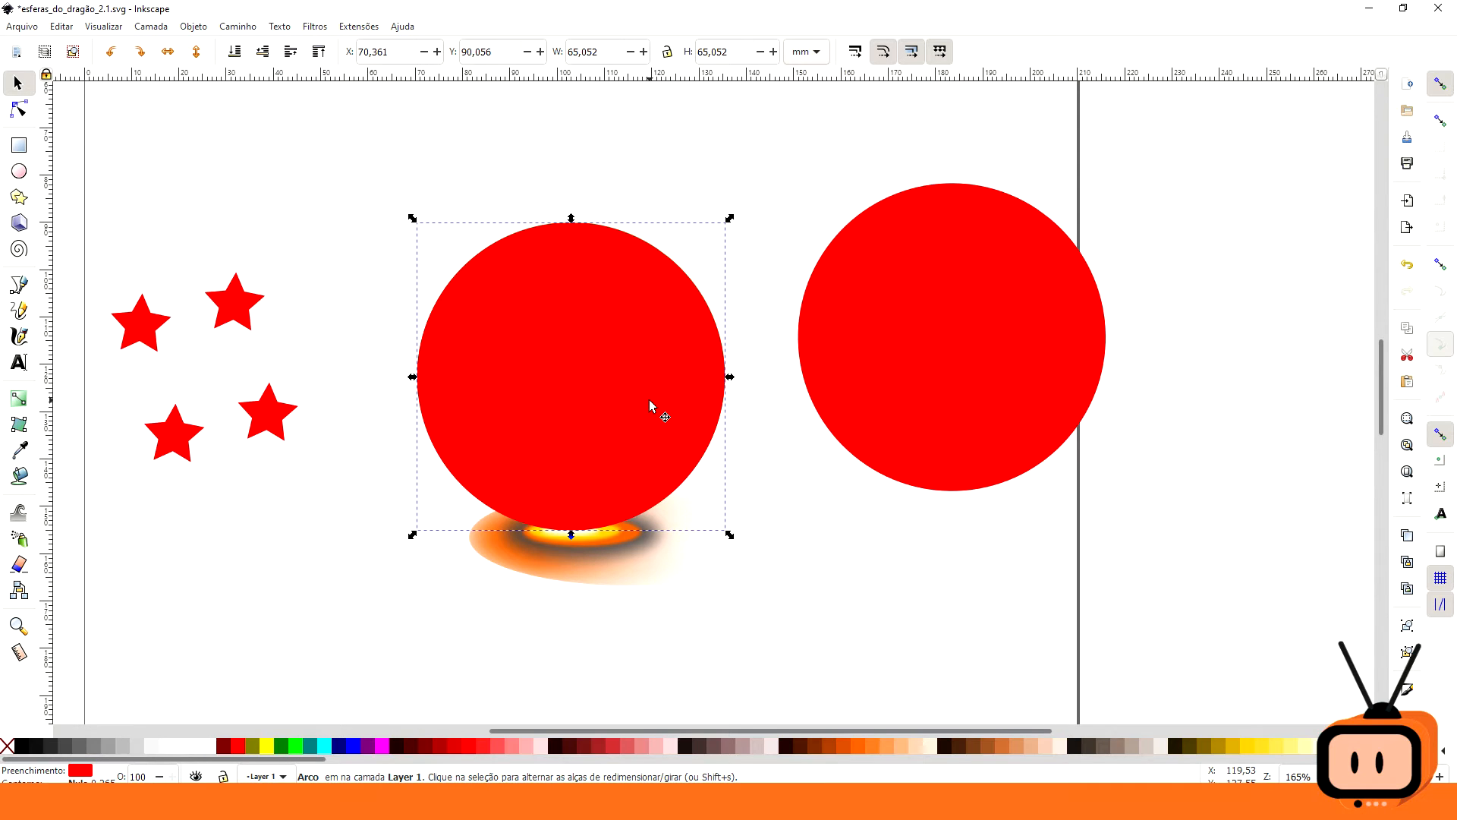
click(211, 752)
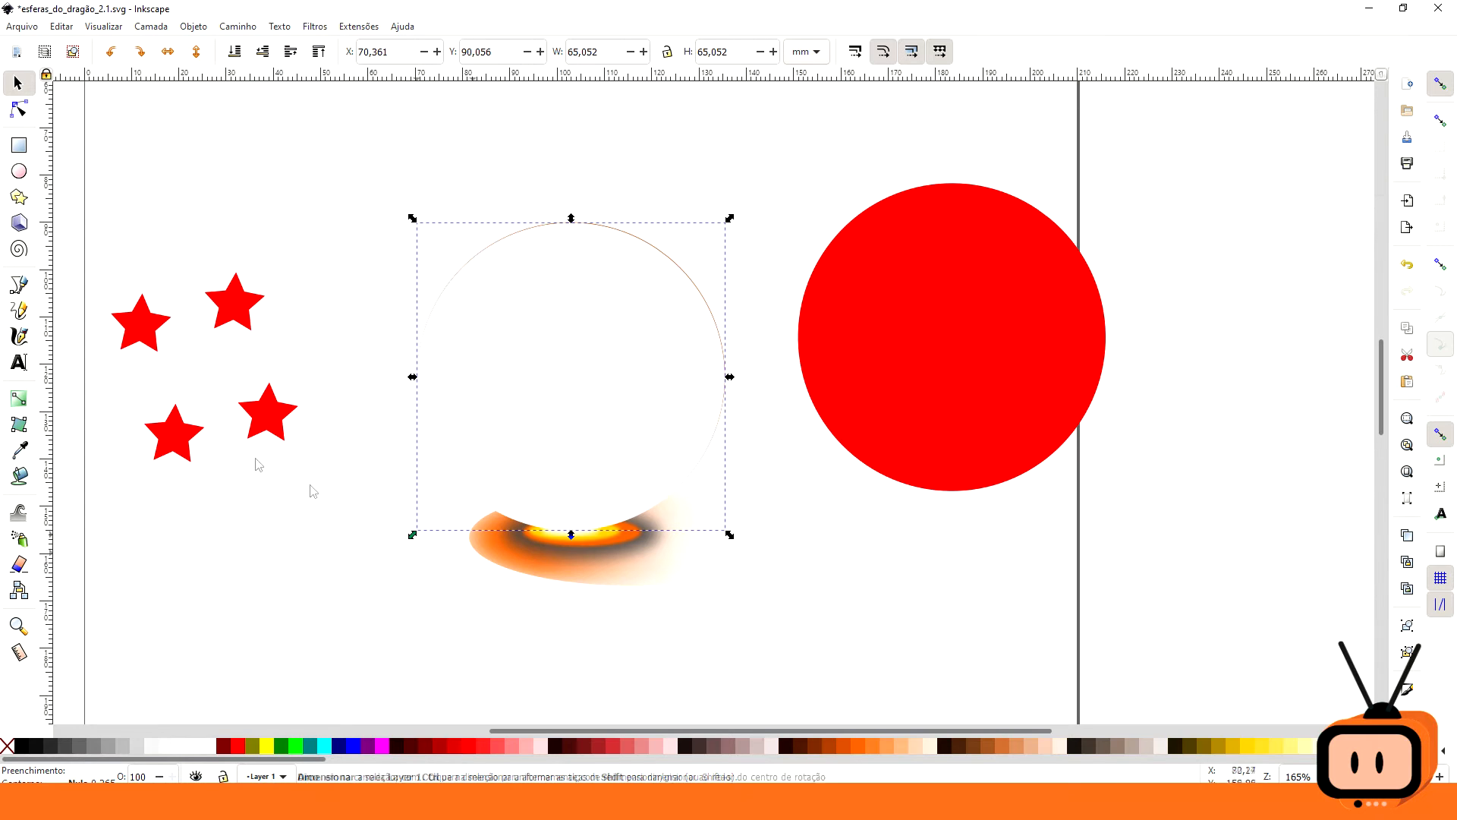
- Duplicate the red circle again and place the copy over the white circle, offset slightly up and to the right
click(926, 315)
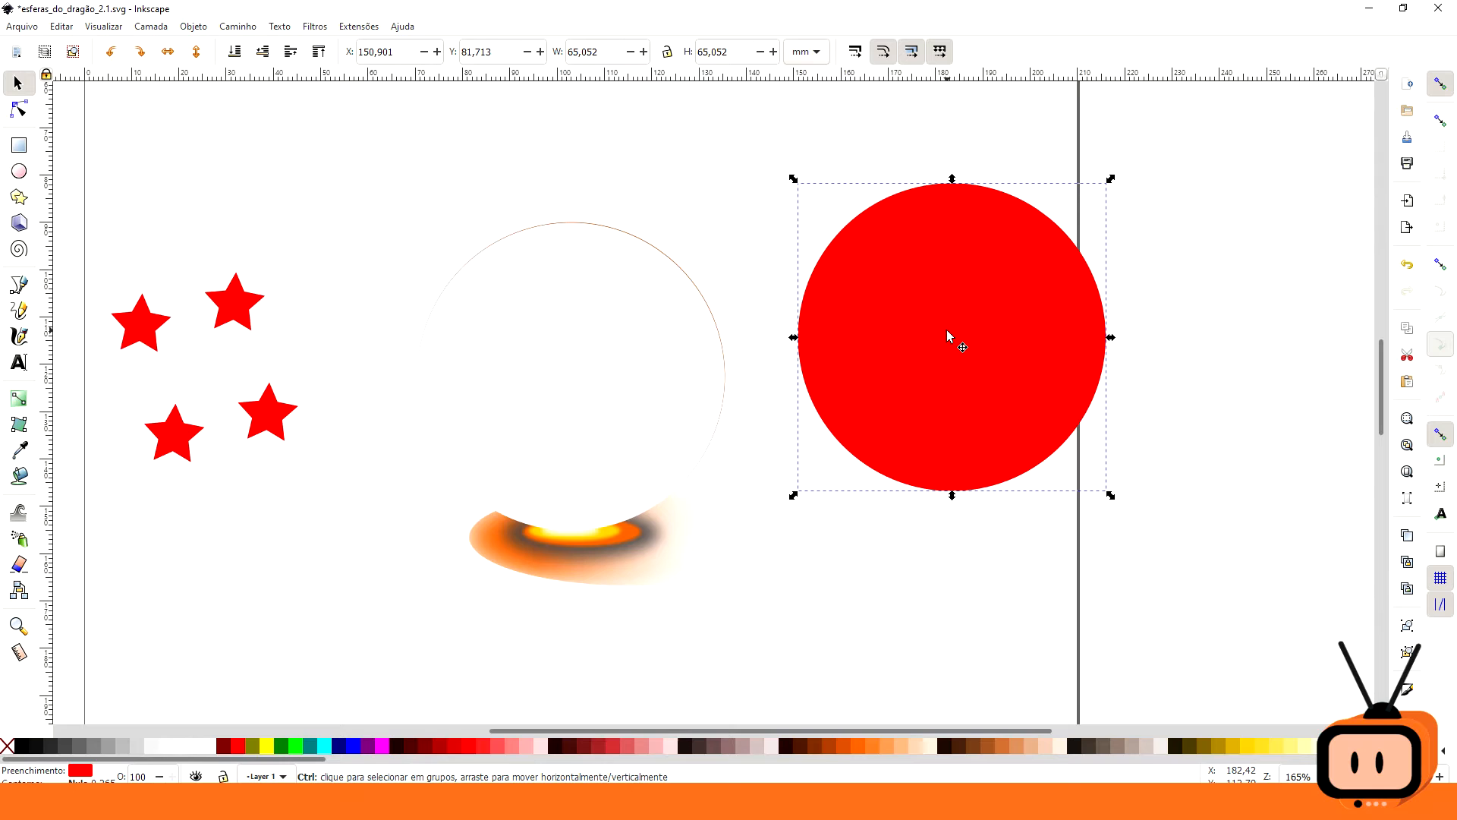
key(ctrl+d)
drag(947, 331, 615, 360)
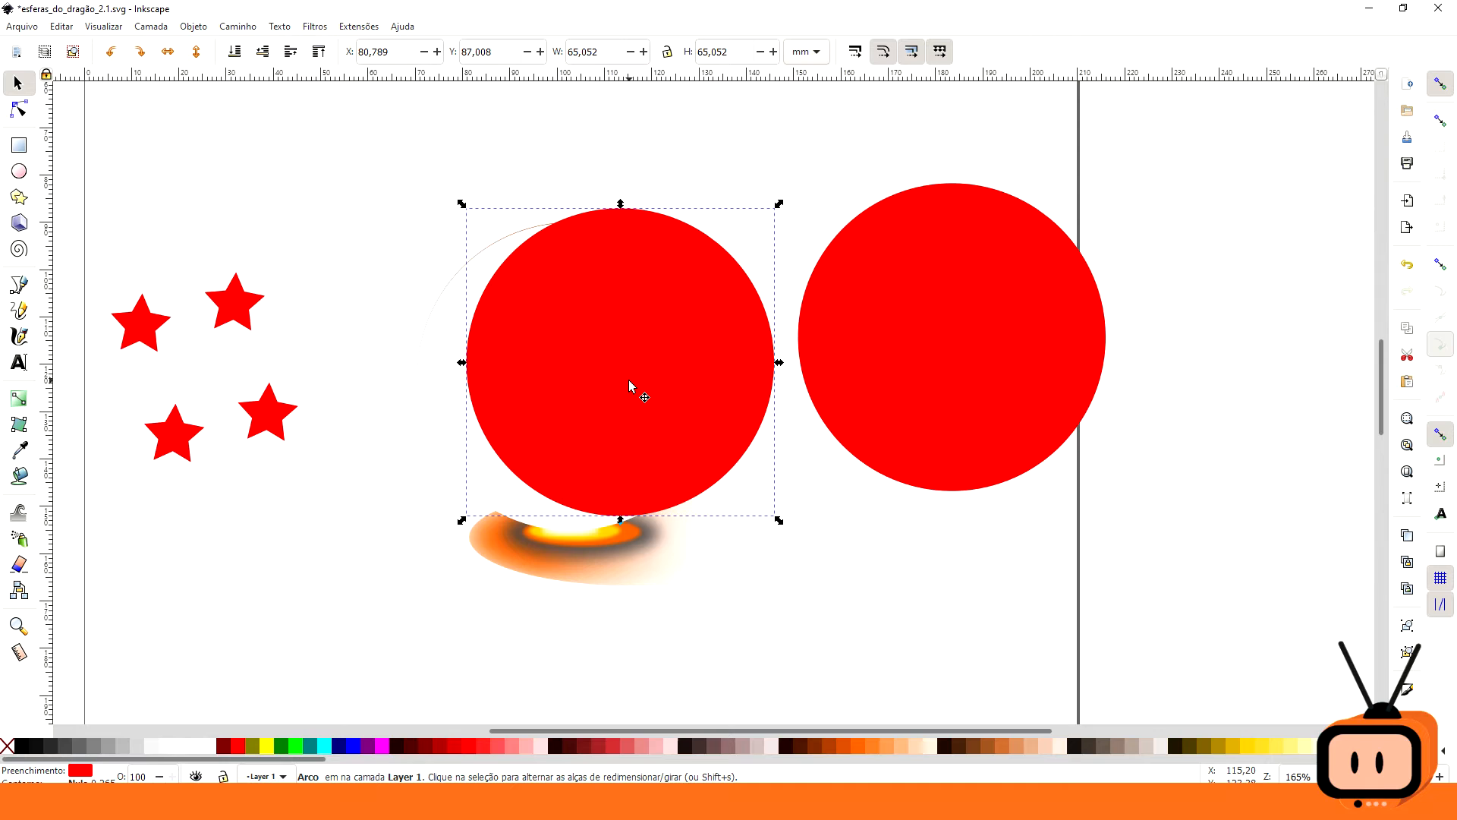
- Subtract the offset red circle from the white circle over the ball with Difference, leaving a white crescent along the ball's left side
click(445, 377)
key(shift)
shift+click(742, 340)
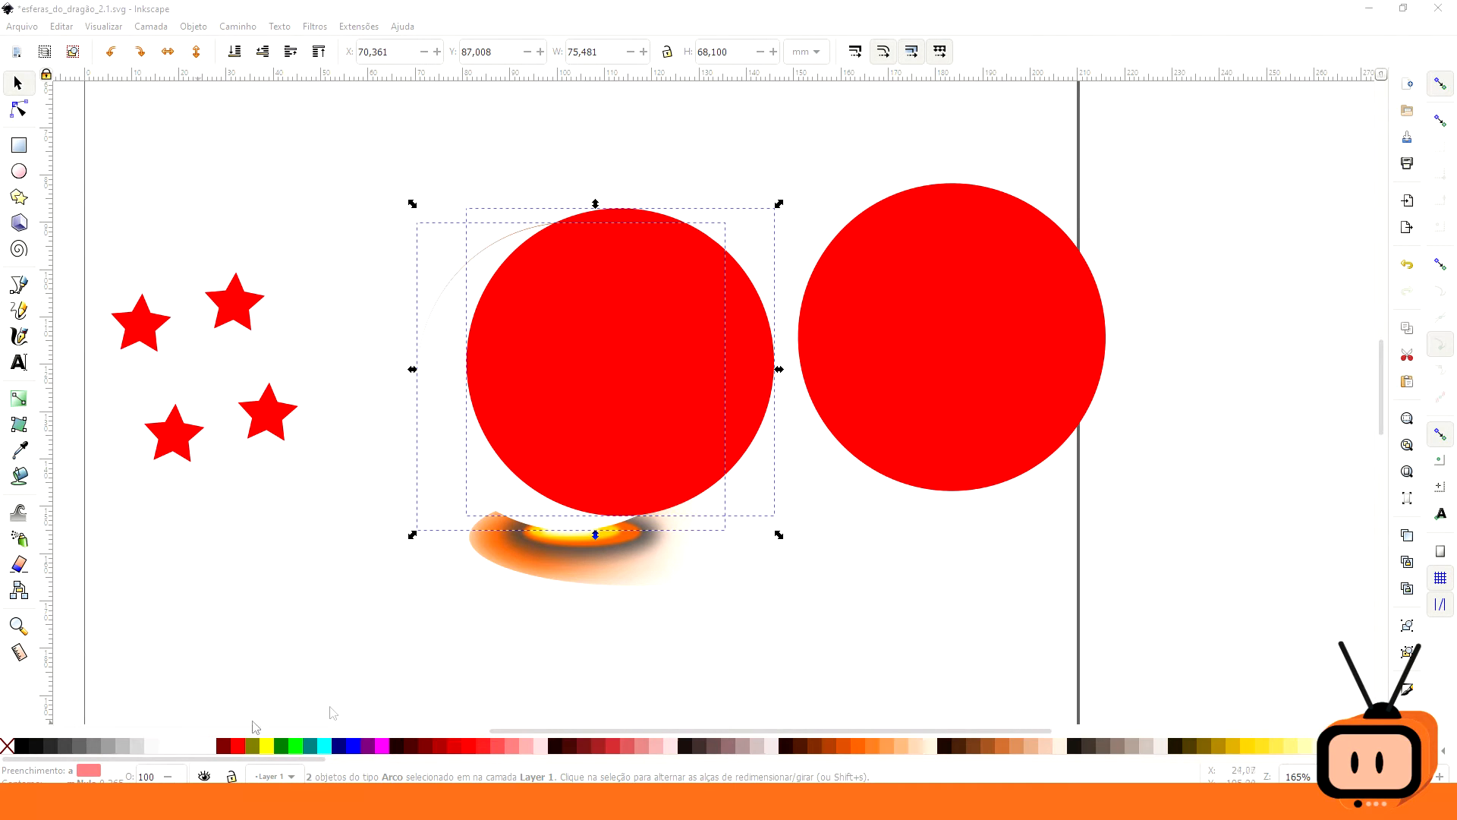
click(289, 175)
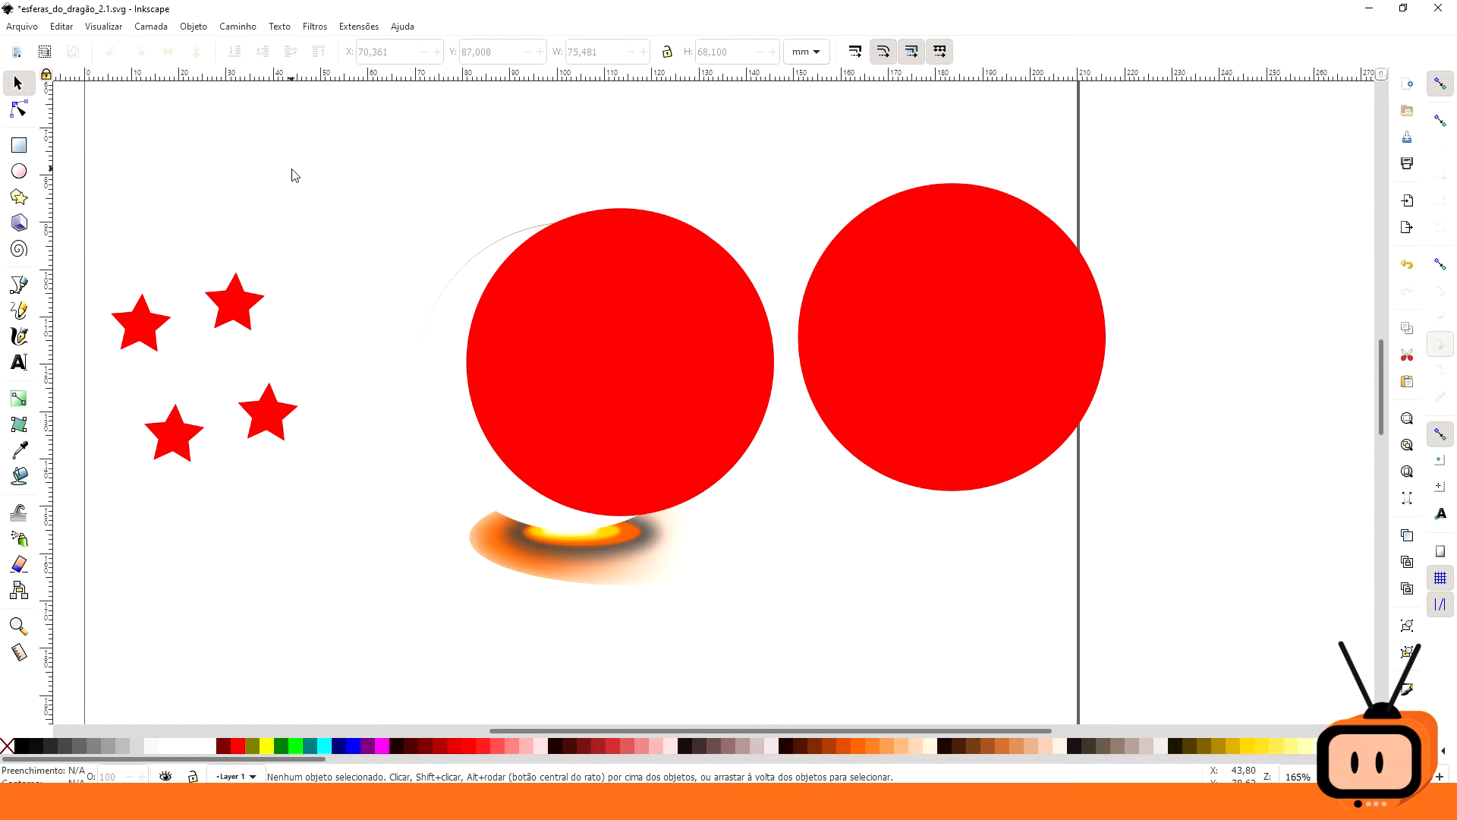
click(451, 319)
shift+click(592, 306)
click(238, 26)
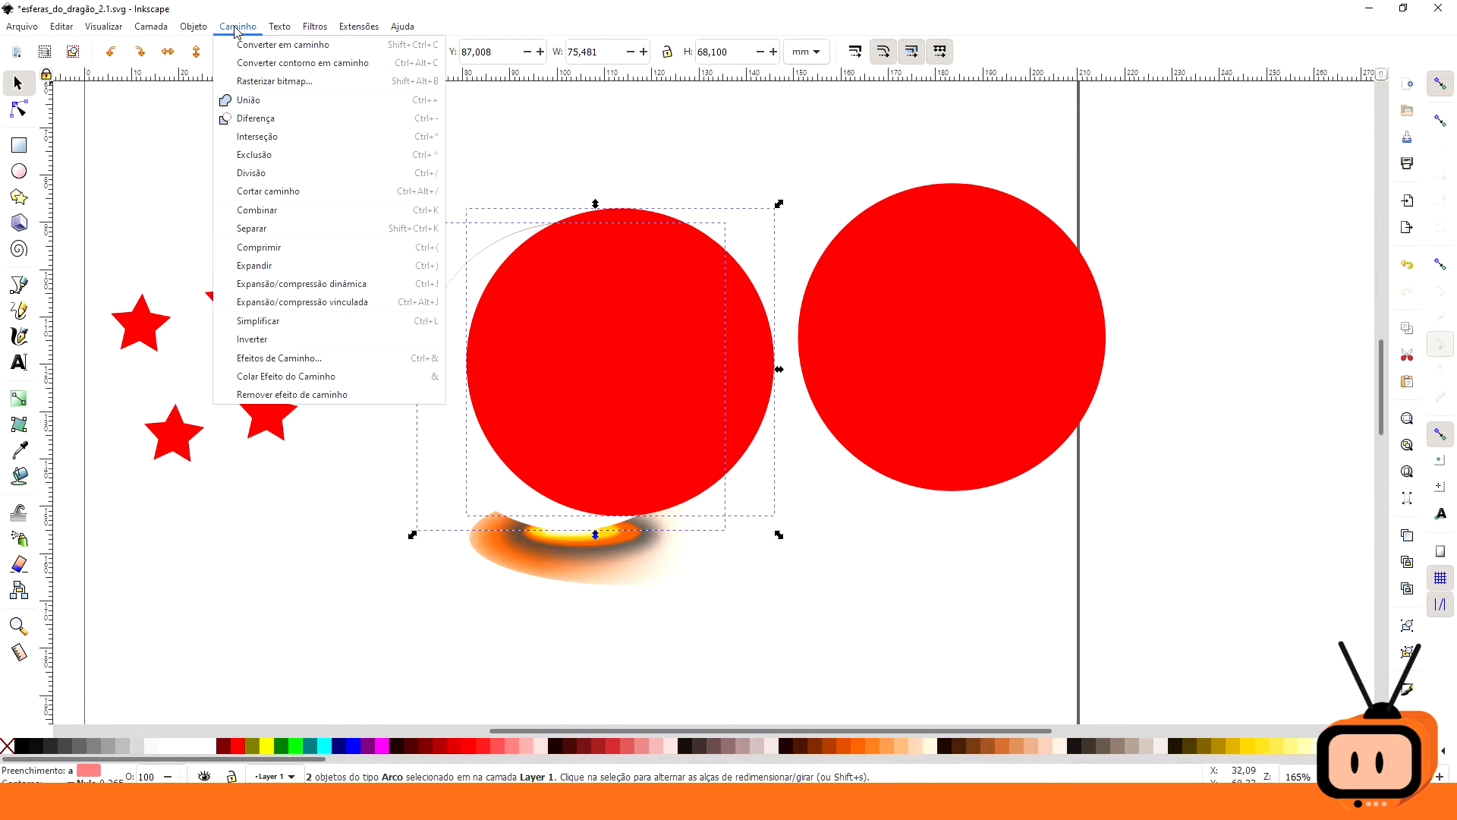
click(277, 120)
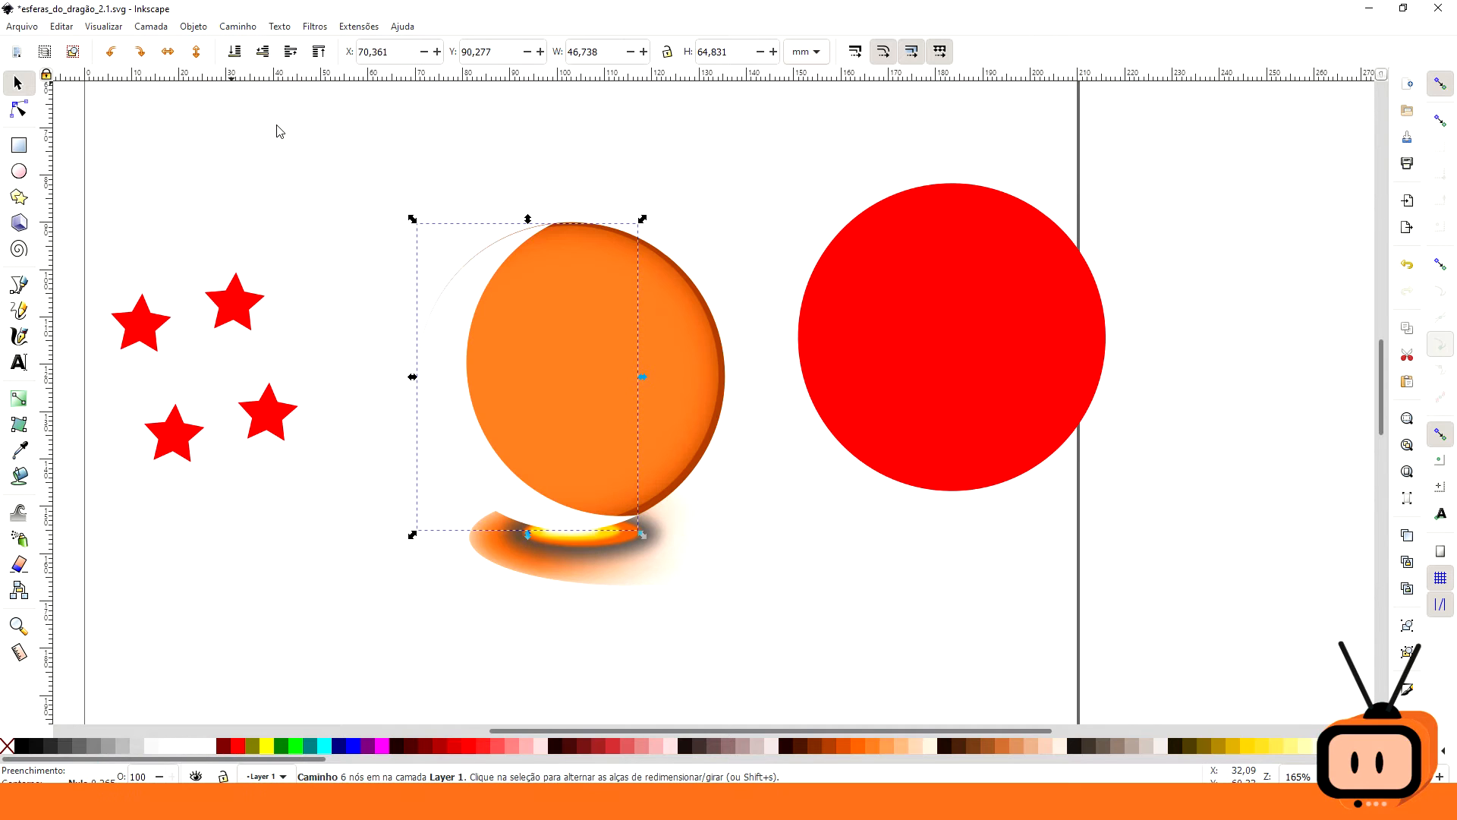
click(326, 133)
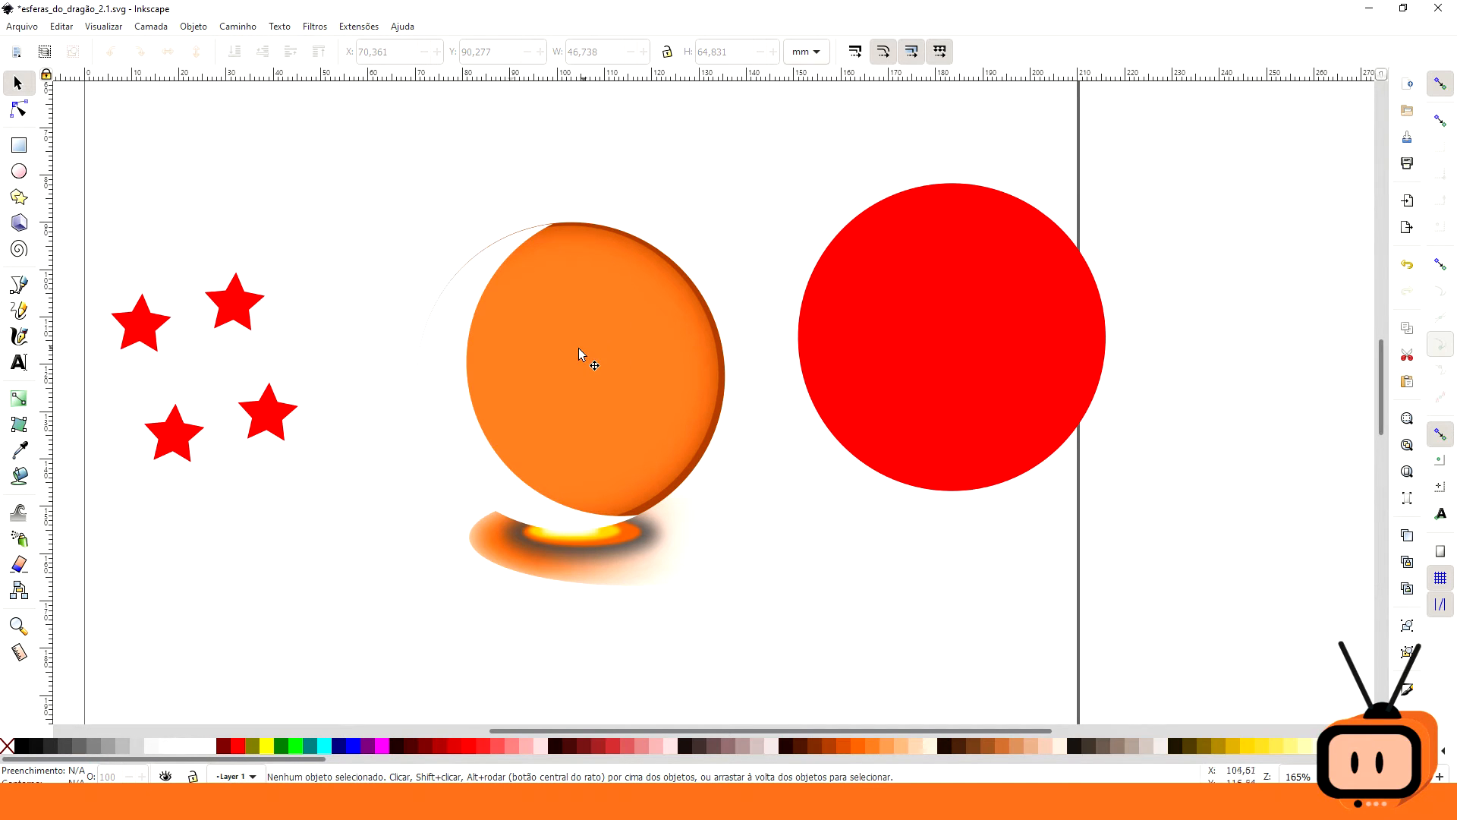
- Subtract a duplicate of the red circle from the white crescent's lower part and nudge the remaining highlight just inside the ball's upper-left edge
click(941, 354)
key(ctrl+d)
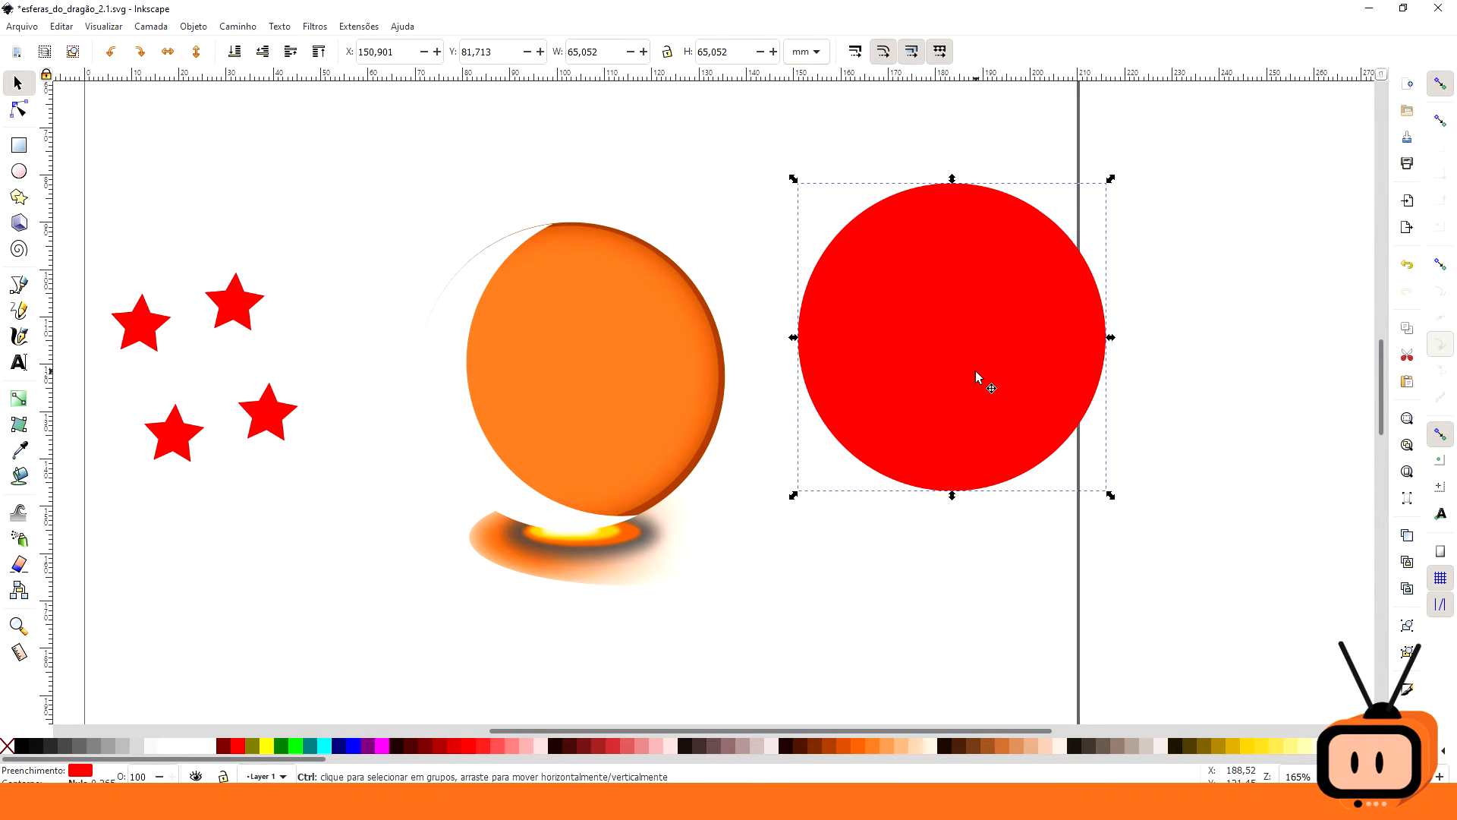
drag(976, 372, 554, 533)
shift+click(481, 281)
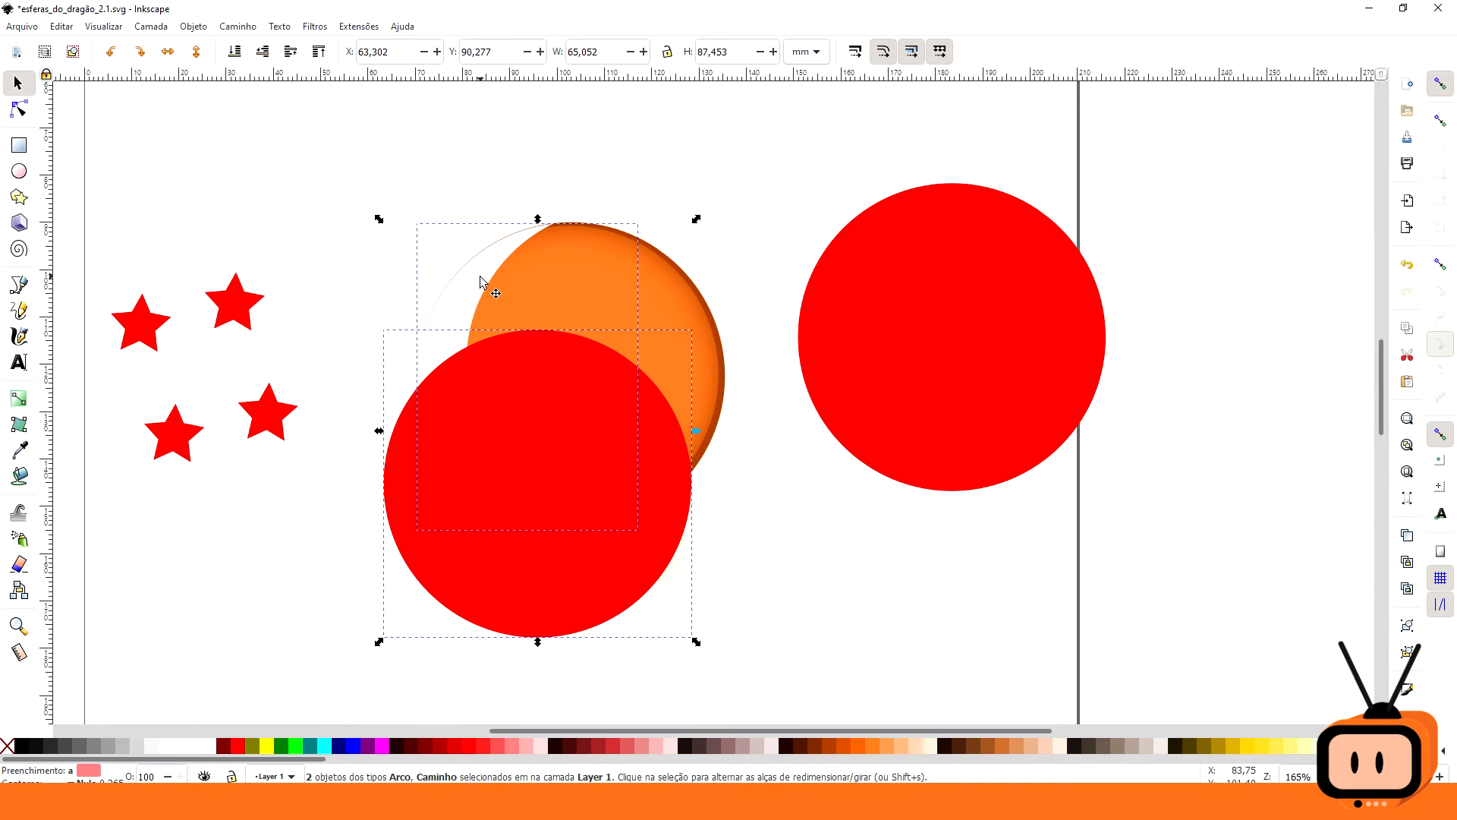
click(235, 27)
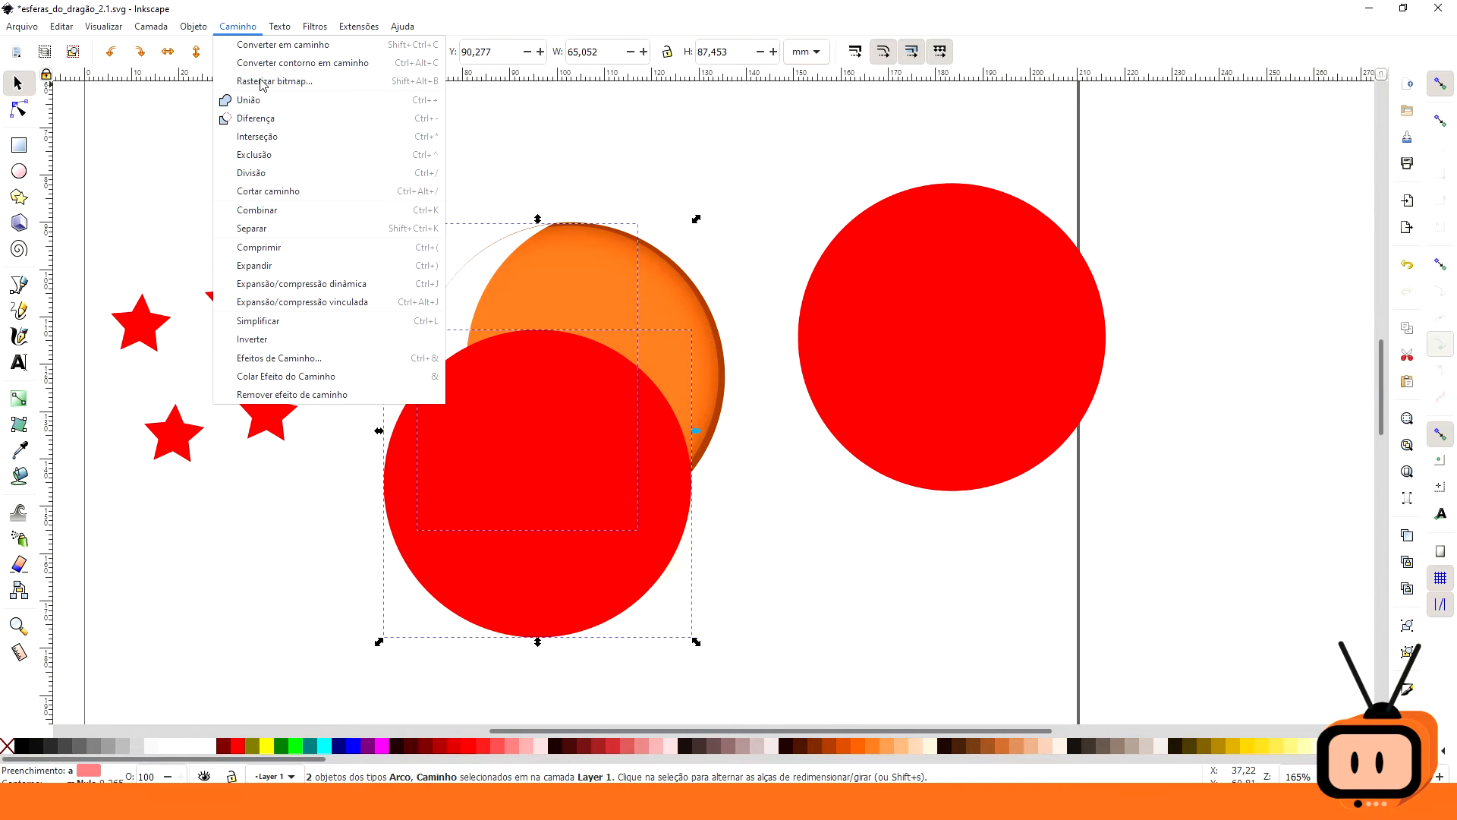
click(439, 138)
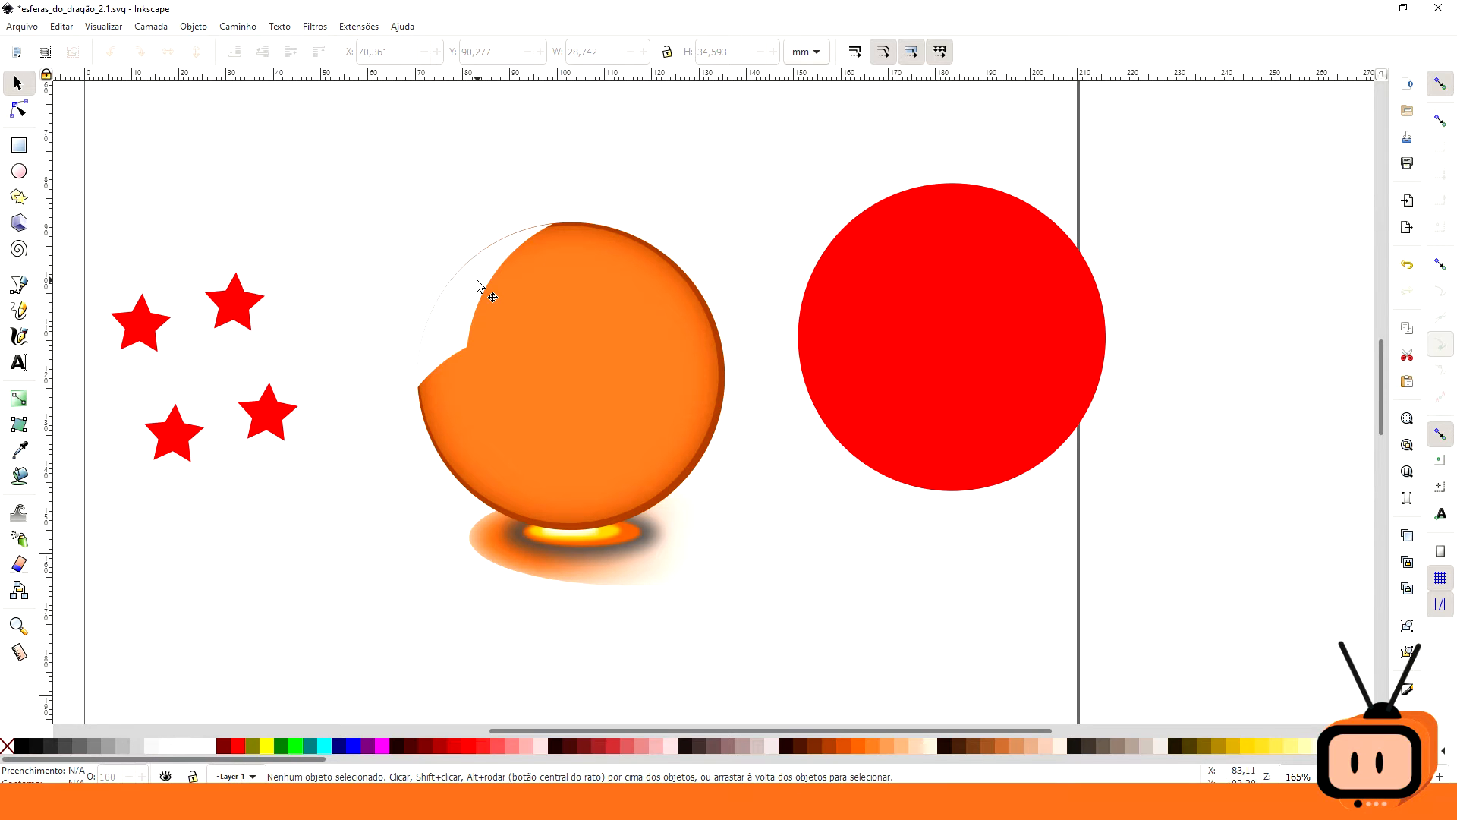
drag(481, 286, 484, 284)
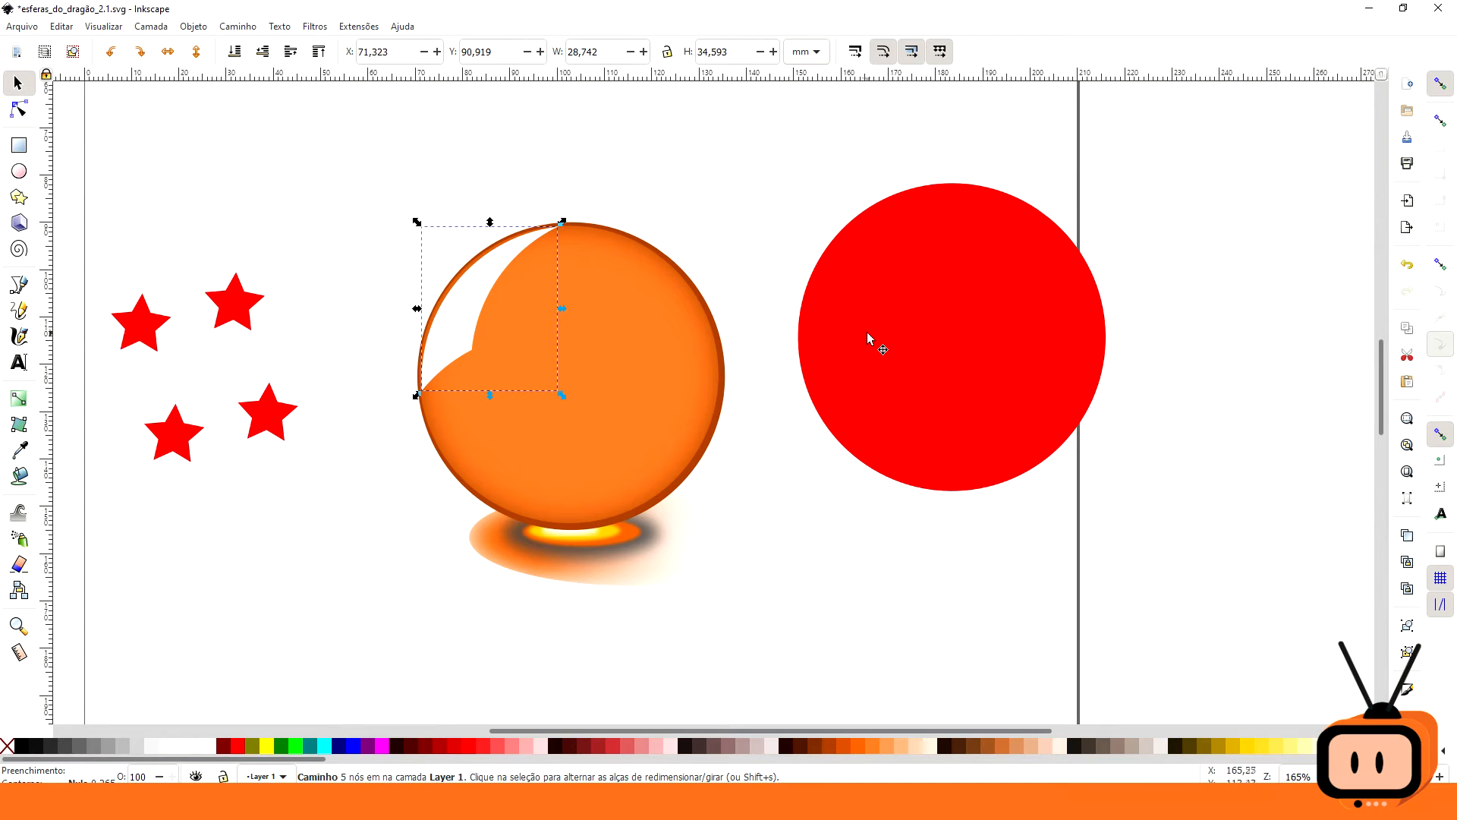
- Duplicate the red circle, place the copy exactly over the orange ball and fill it white
click(974, 419)
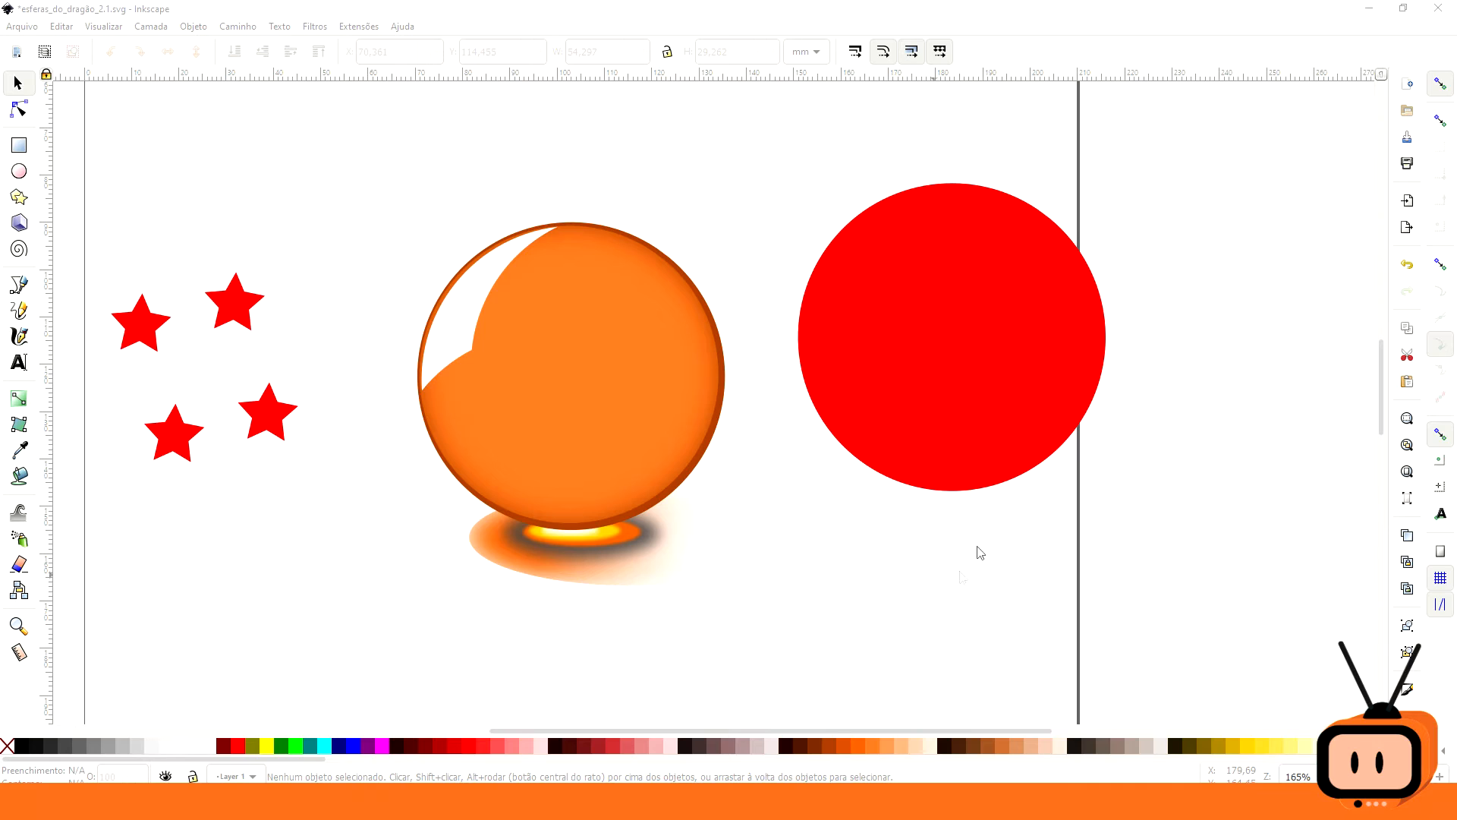
click(945, 358)
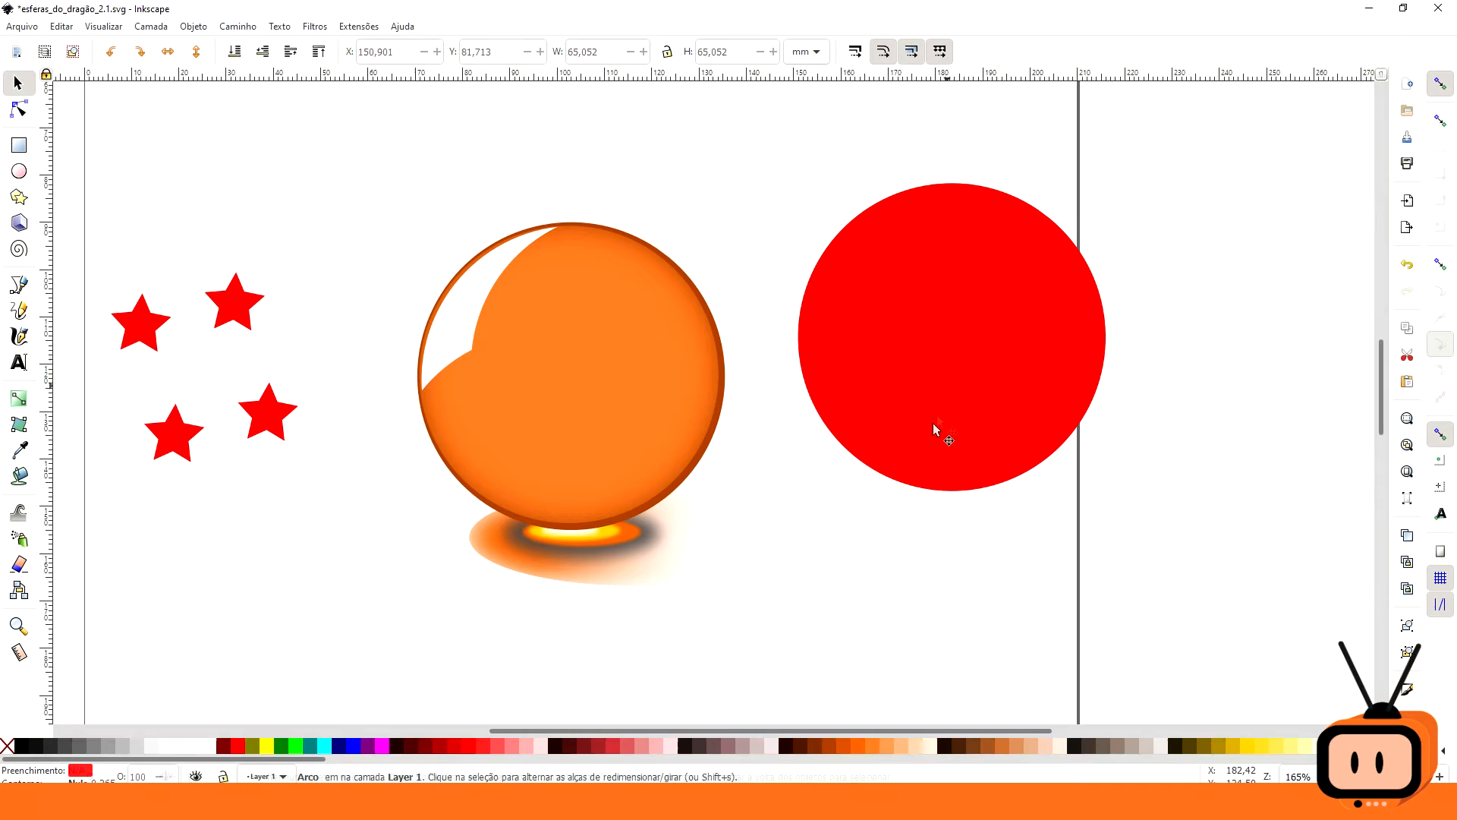
key(ctrl)
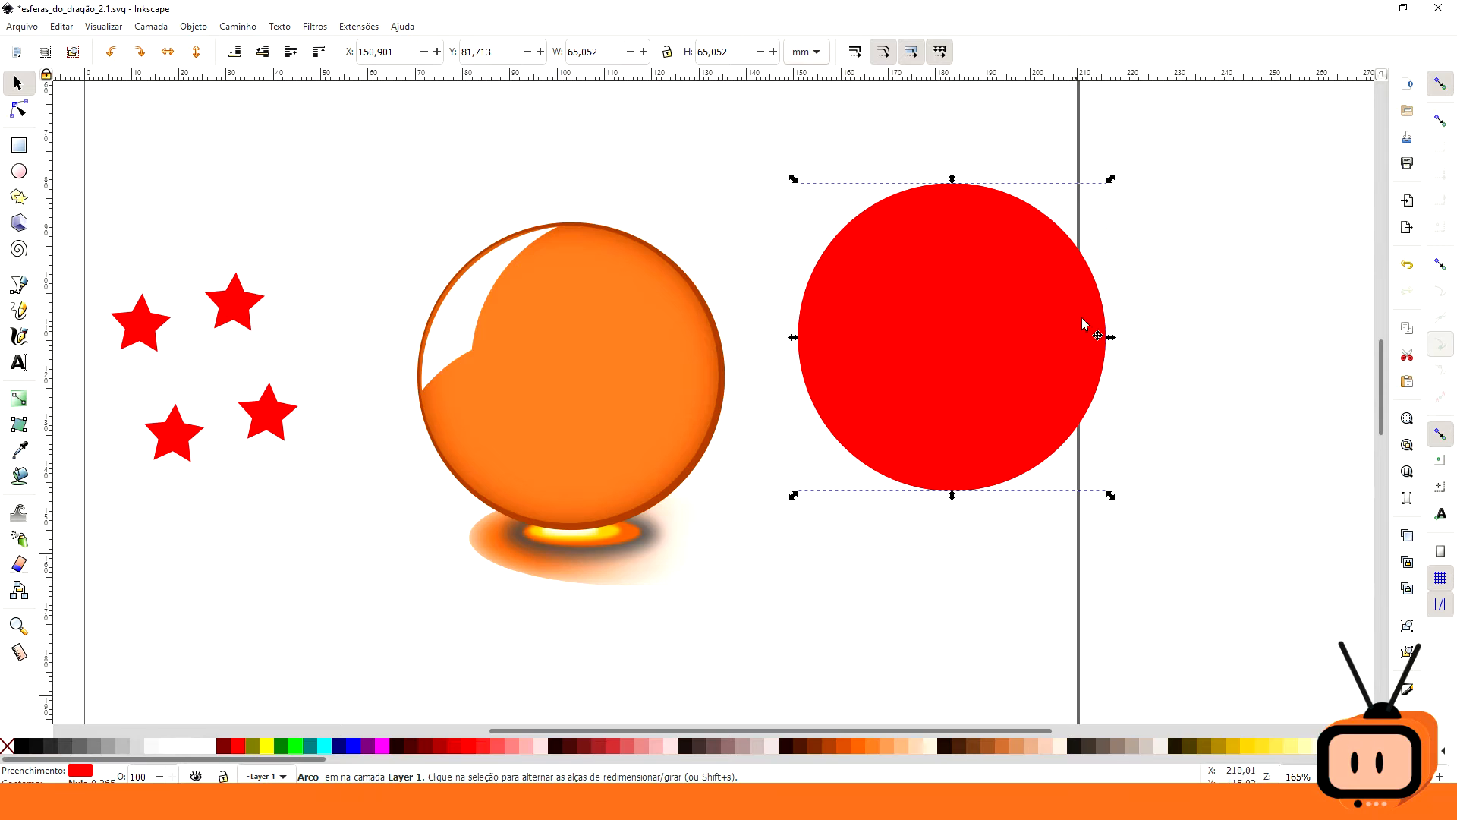
drag(972, 317, 589, 363)
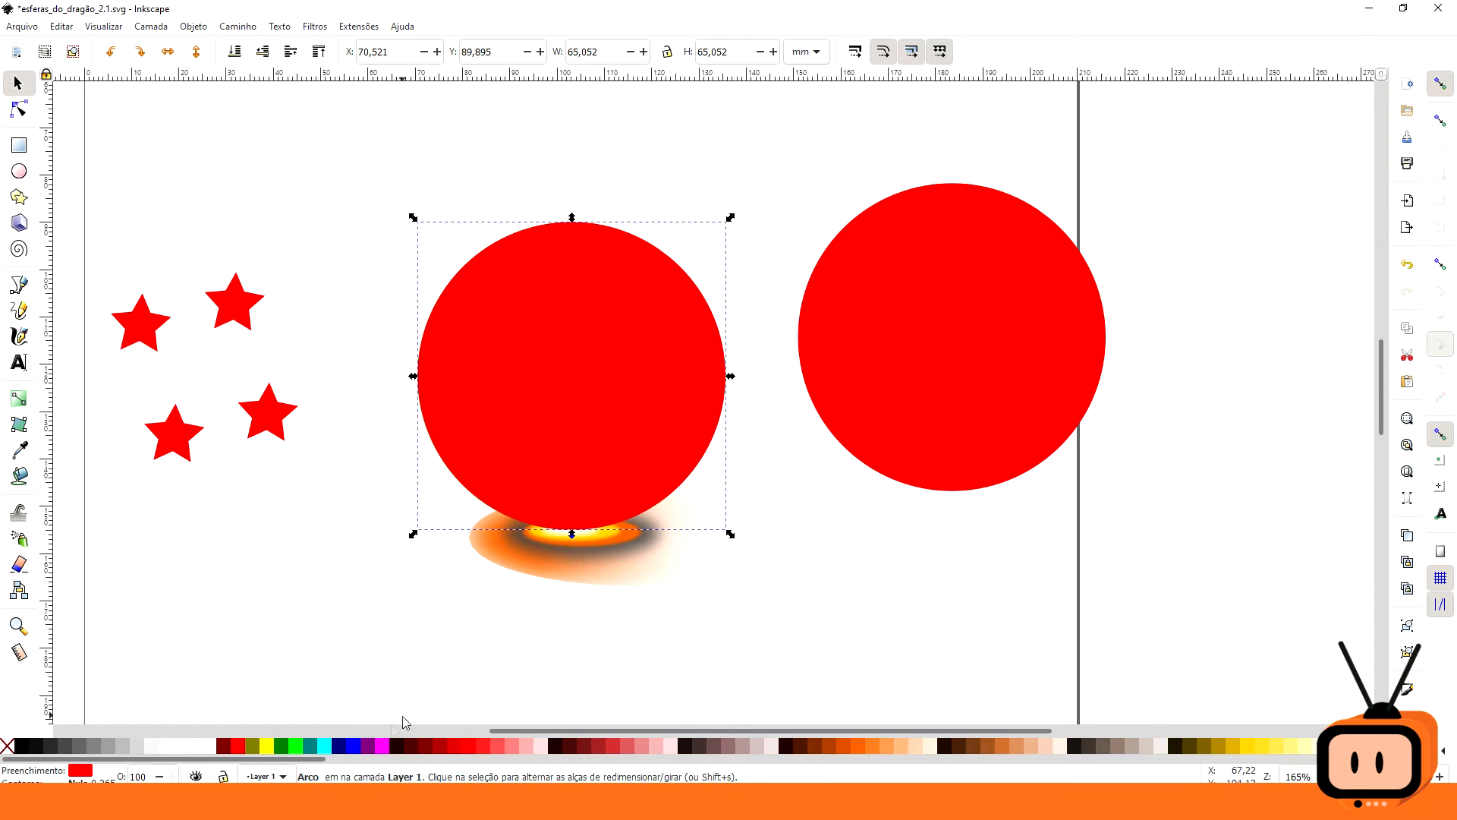
click(208, 747)
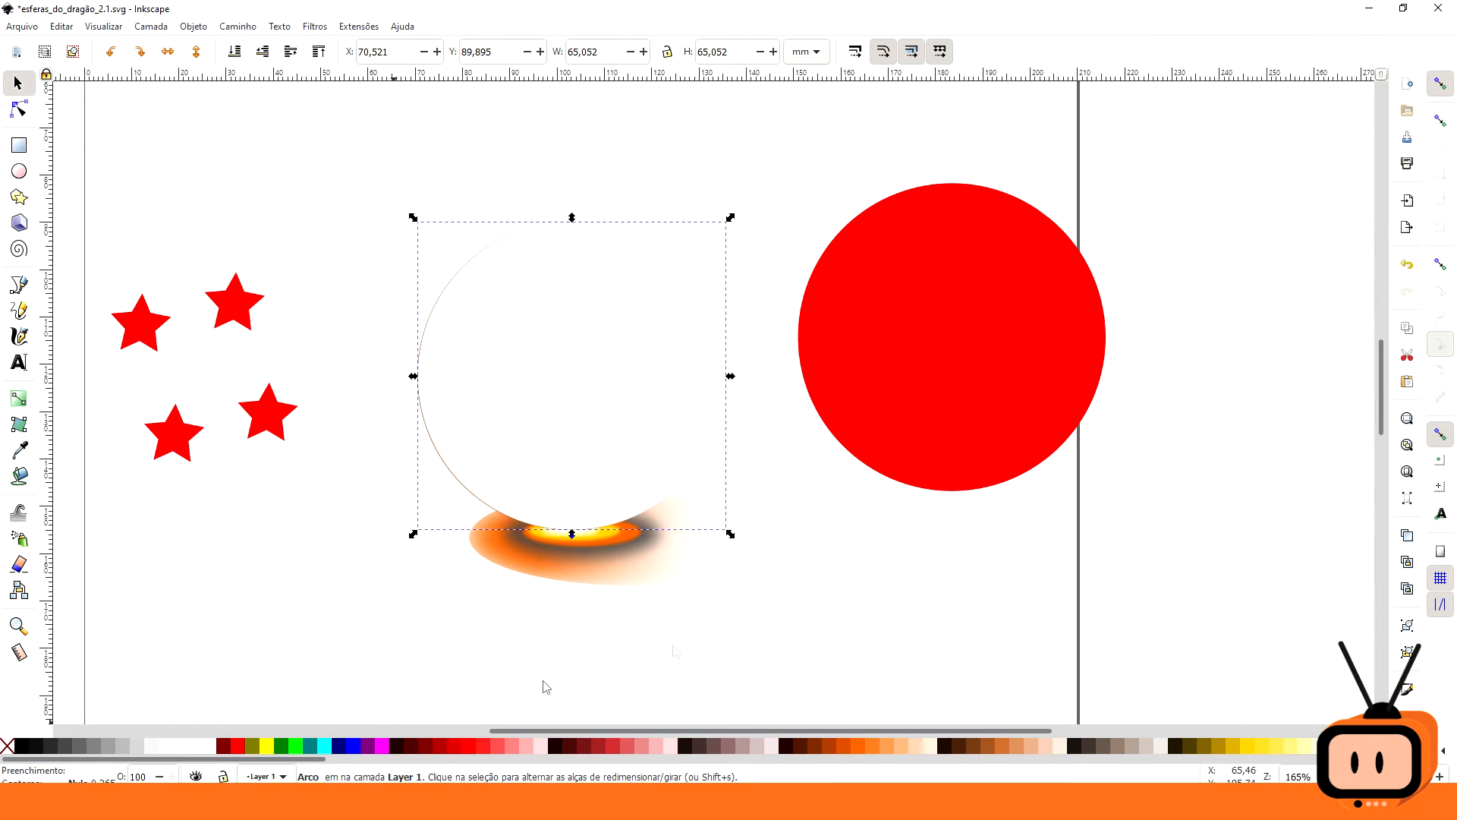
click(956, 605)
- Place a duplicate of the red circle higher and slightly left over the white circle, and reduce the two to their Intersection
click(932, 258)
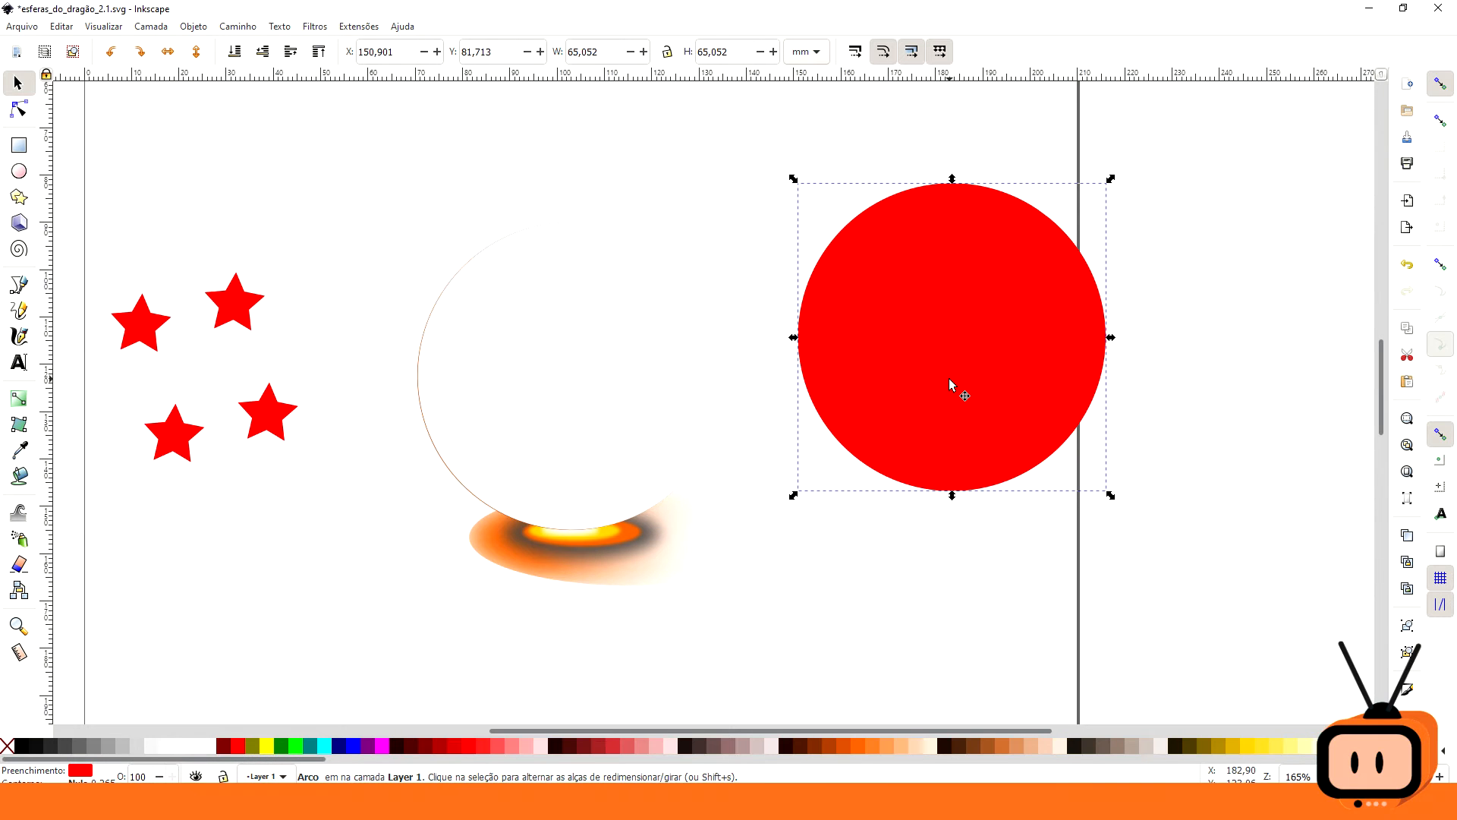
drag(949, 378, 534, 326)
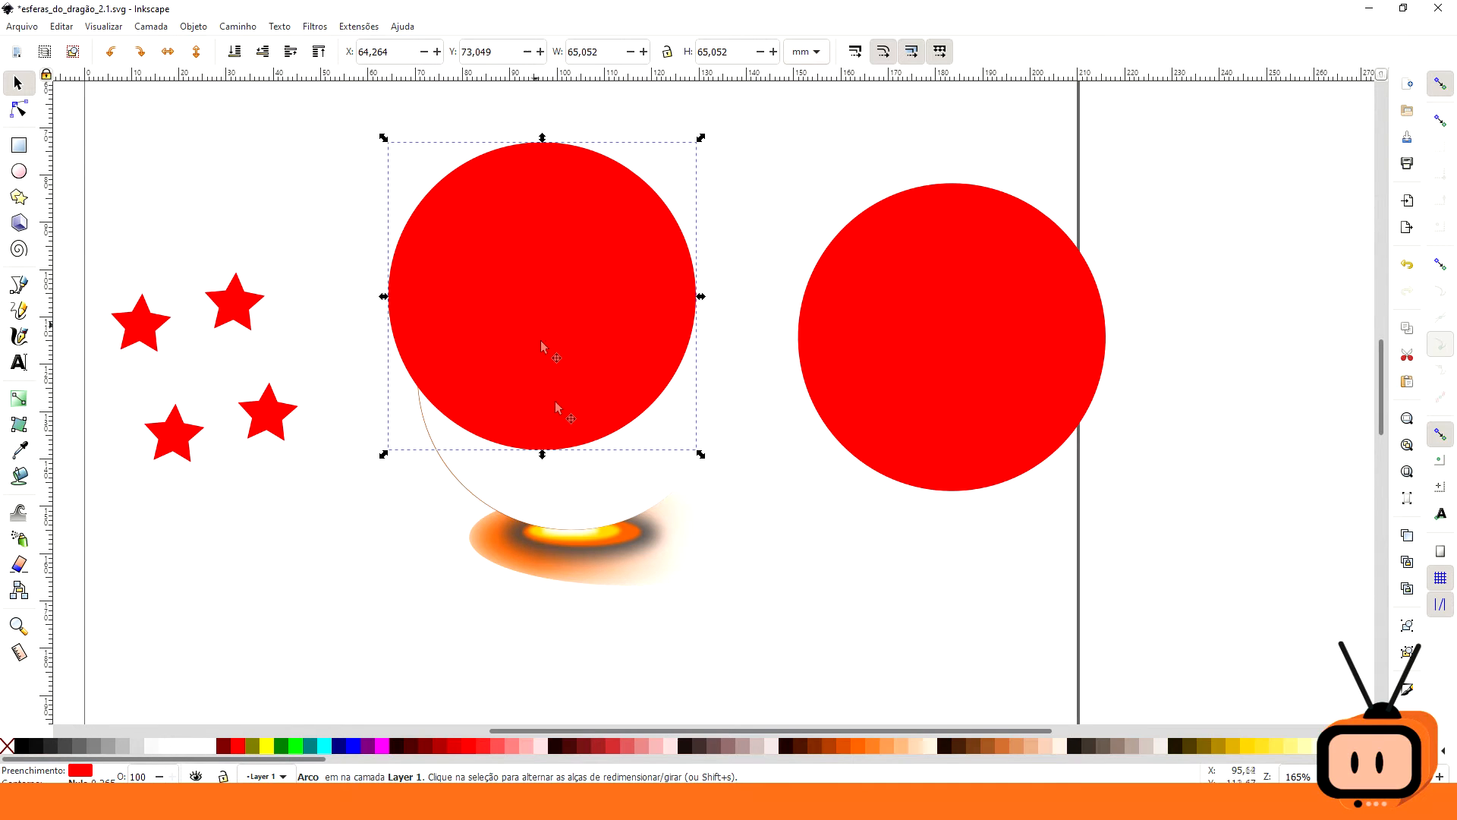
shift+click(600, 494)
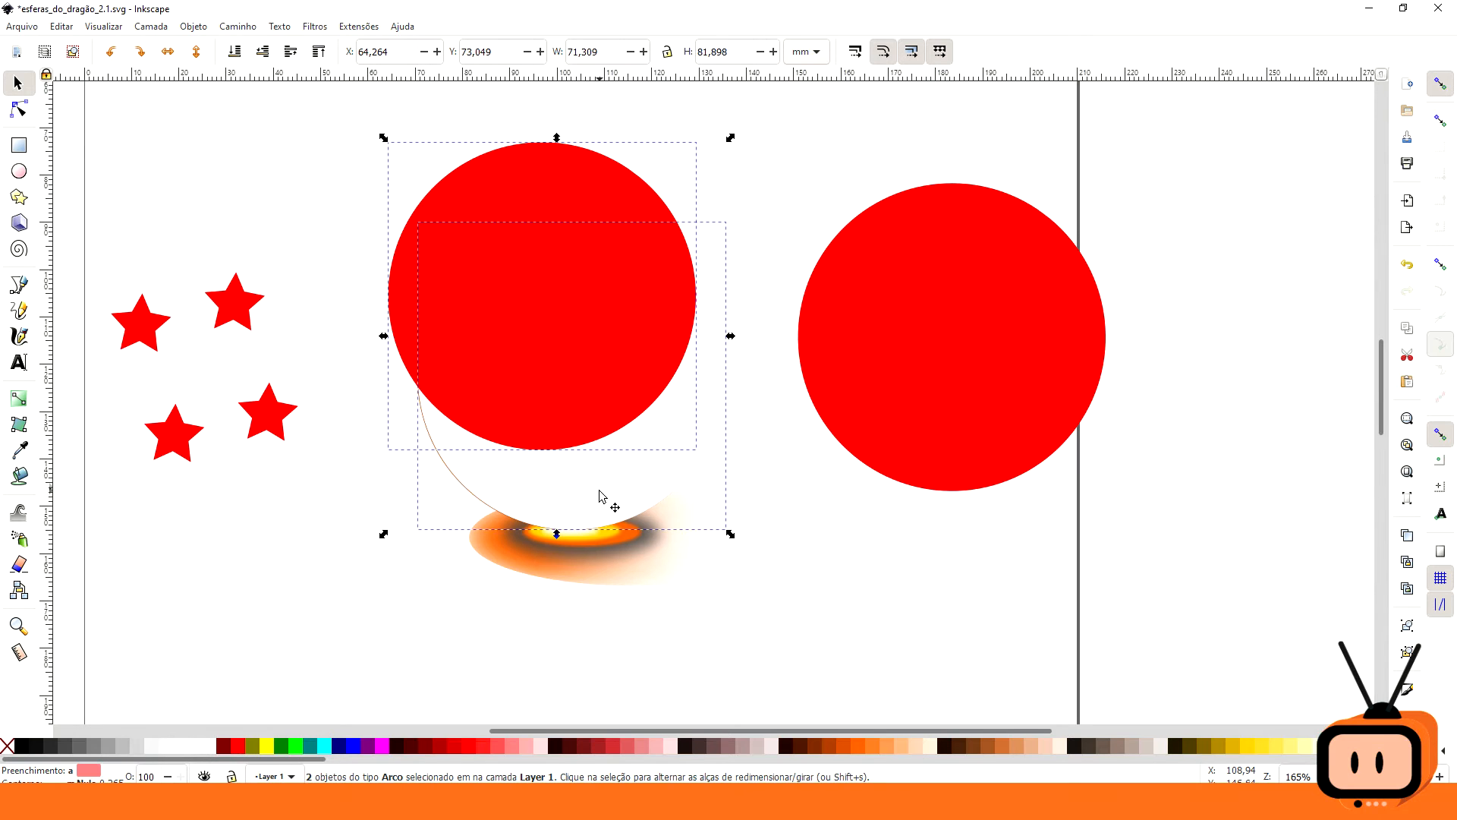
click(249, 31)
click(258, 137)
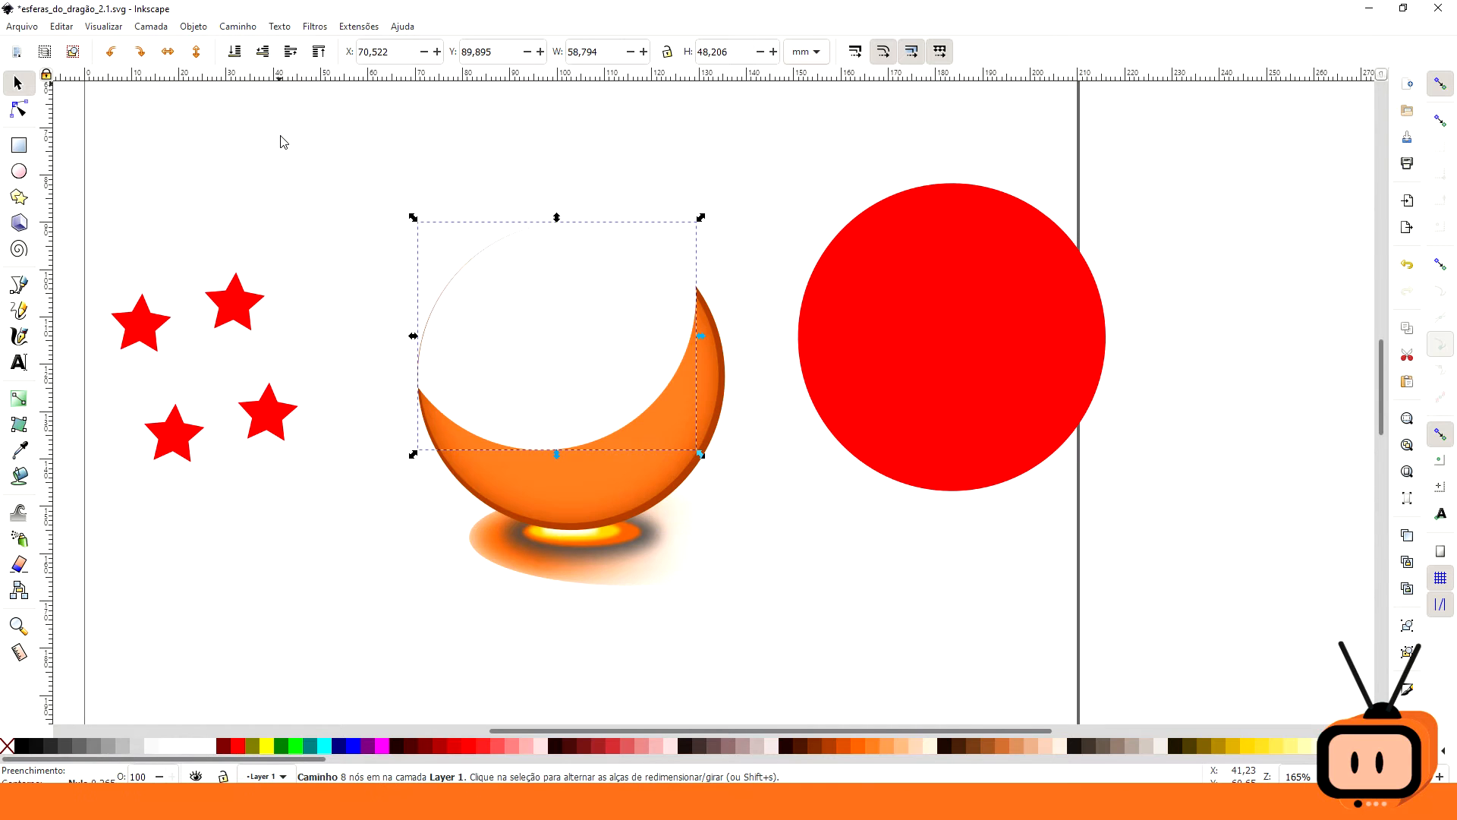
click(881, 530)
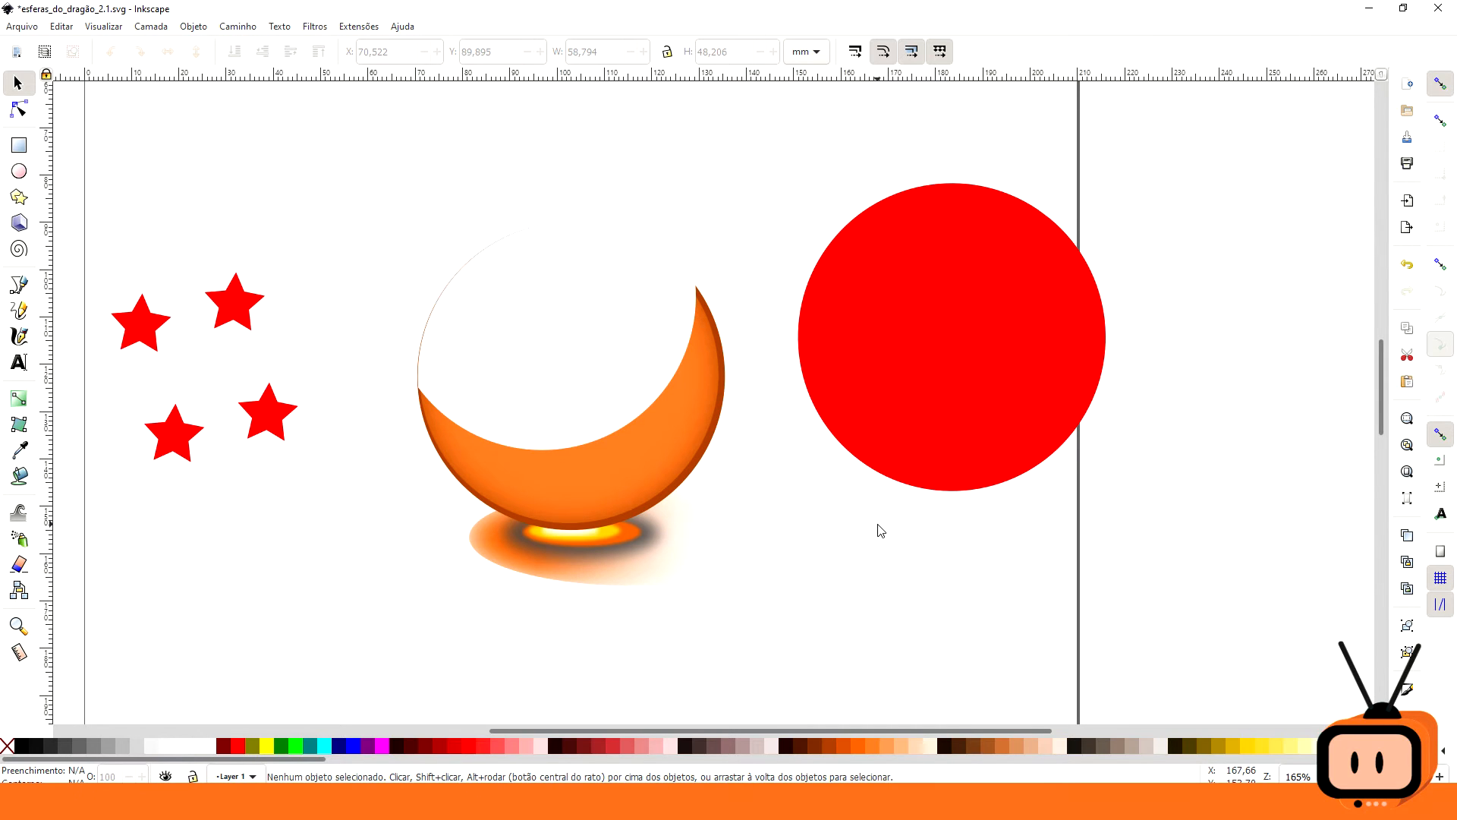
- Place another duplicate of the red circle higher over the white shape and subtract it with Difference, leaving a curved band across the ball
click(927, 431)
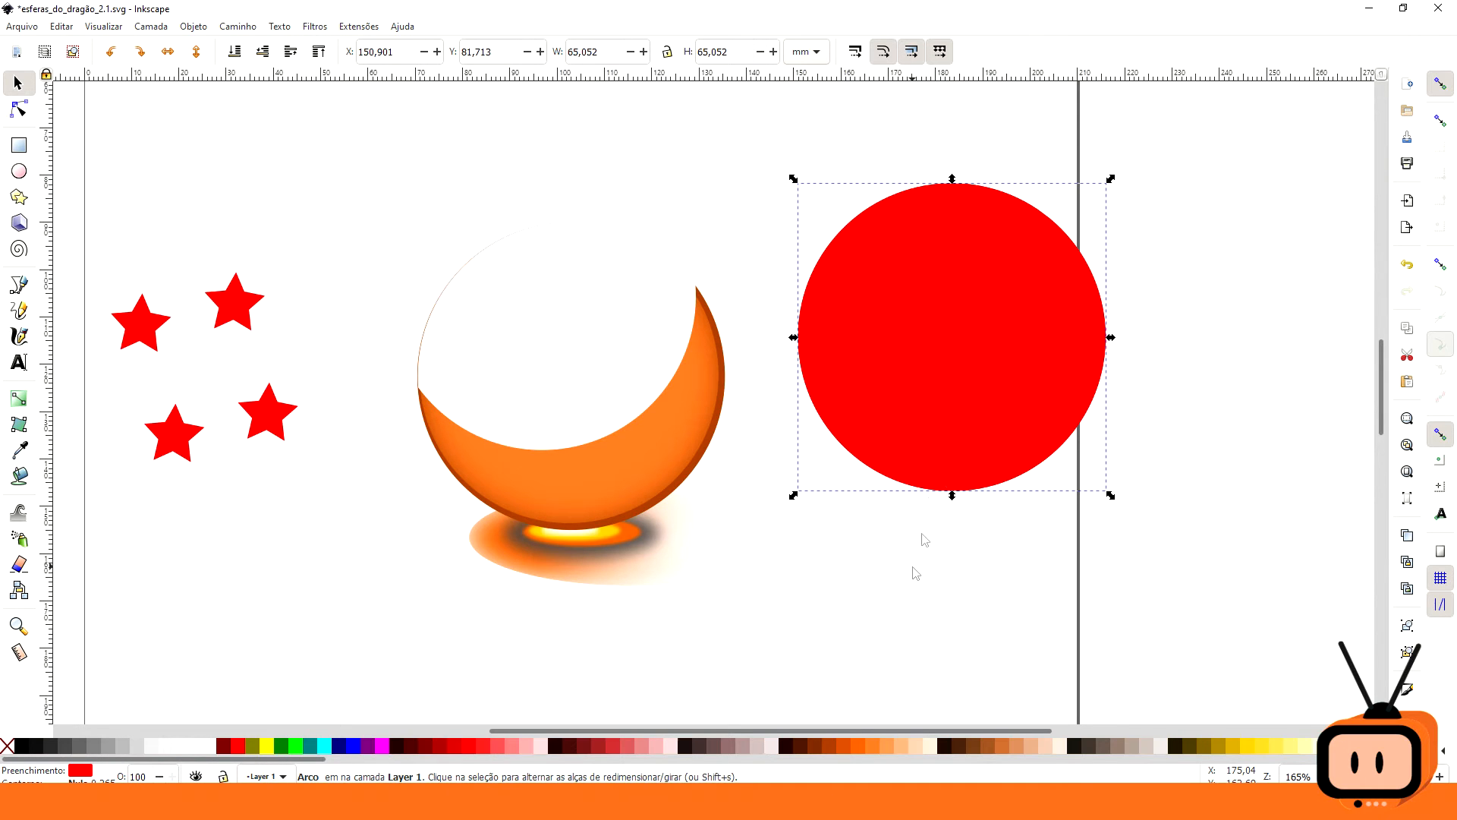
drag(960, 351, 552, 260)
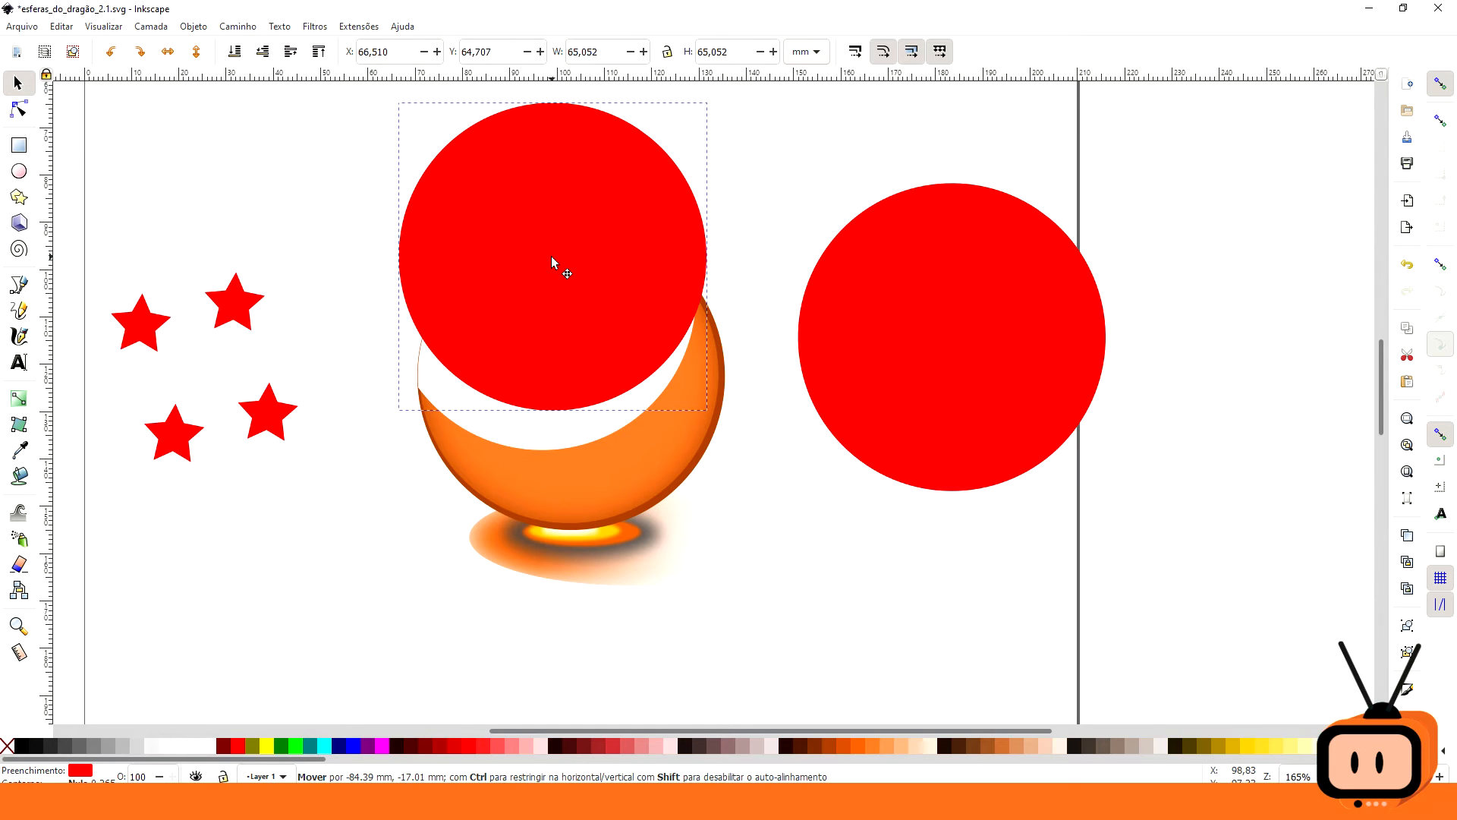
drag(551, 262, 552, 262)
shift+click(572, 436)
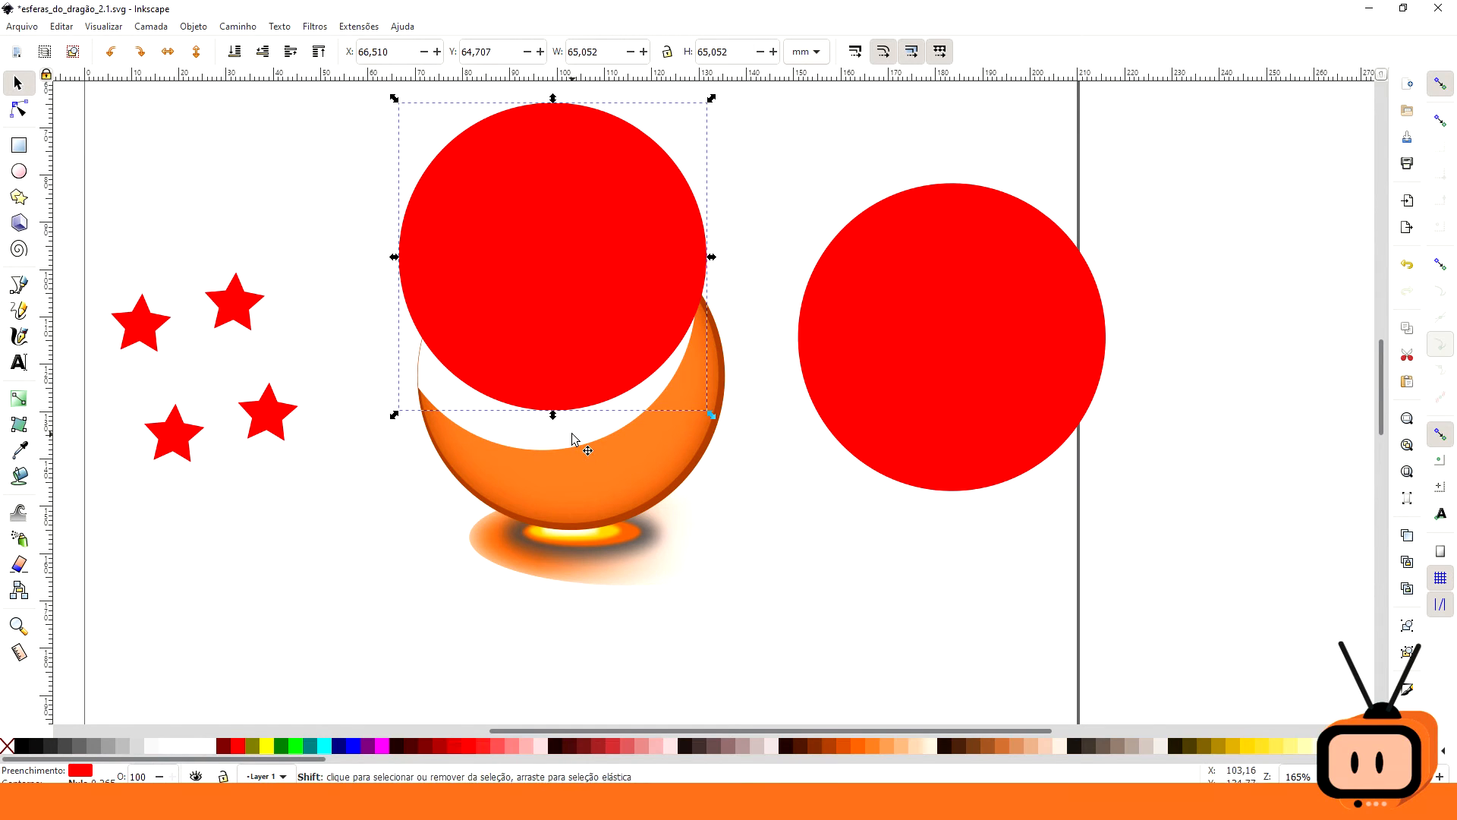
click(228, 26)
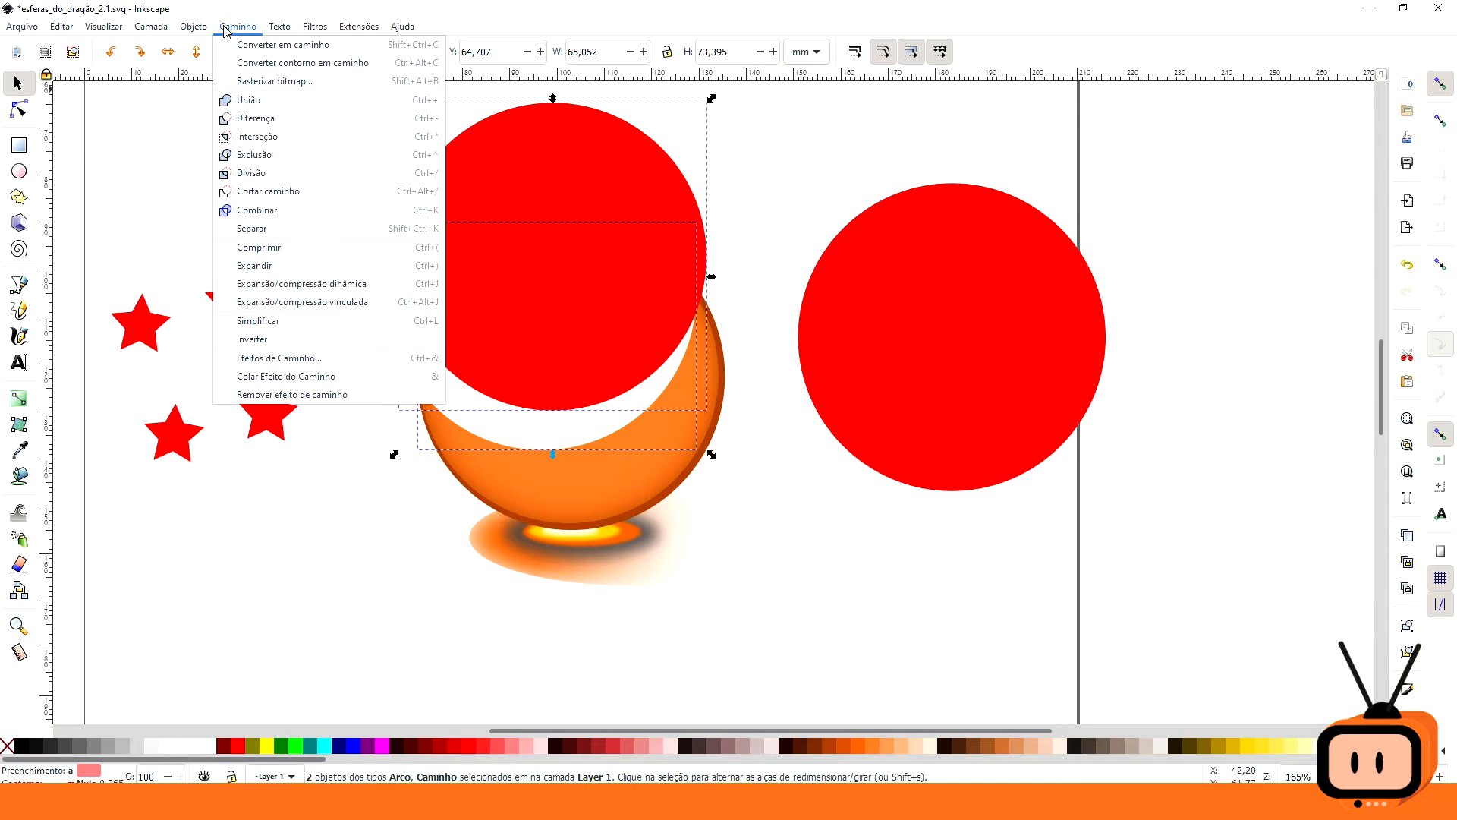
click(287, 126)
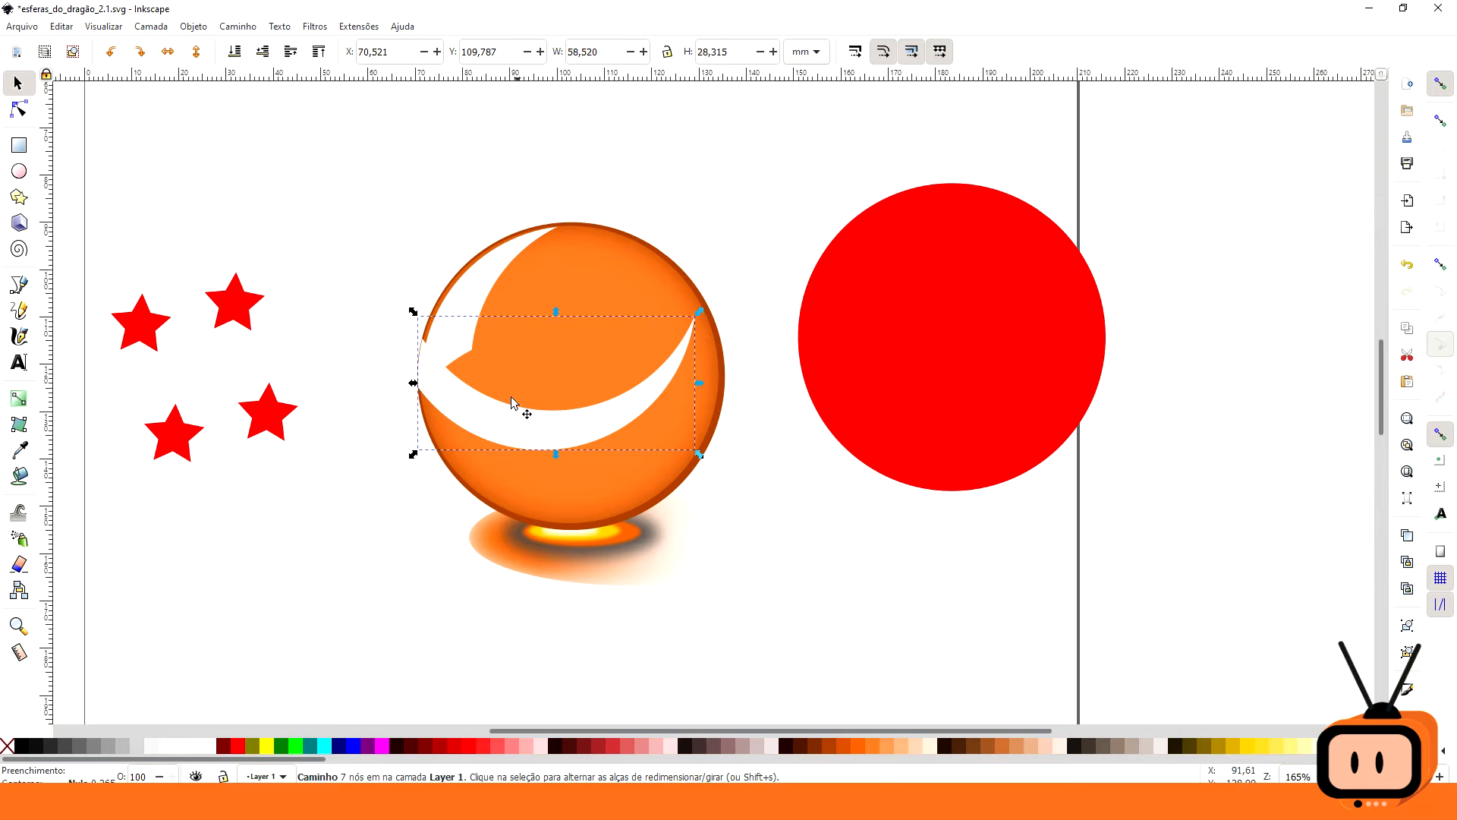
click(934, 558)
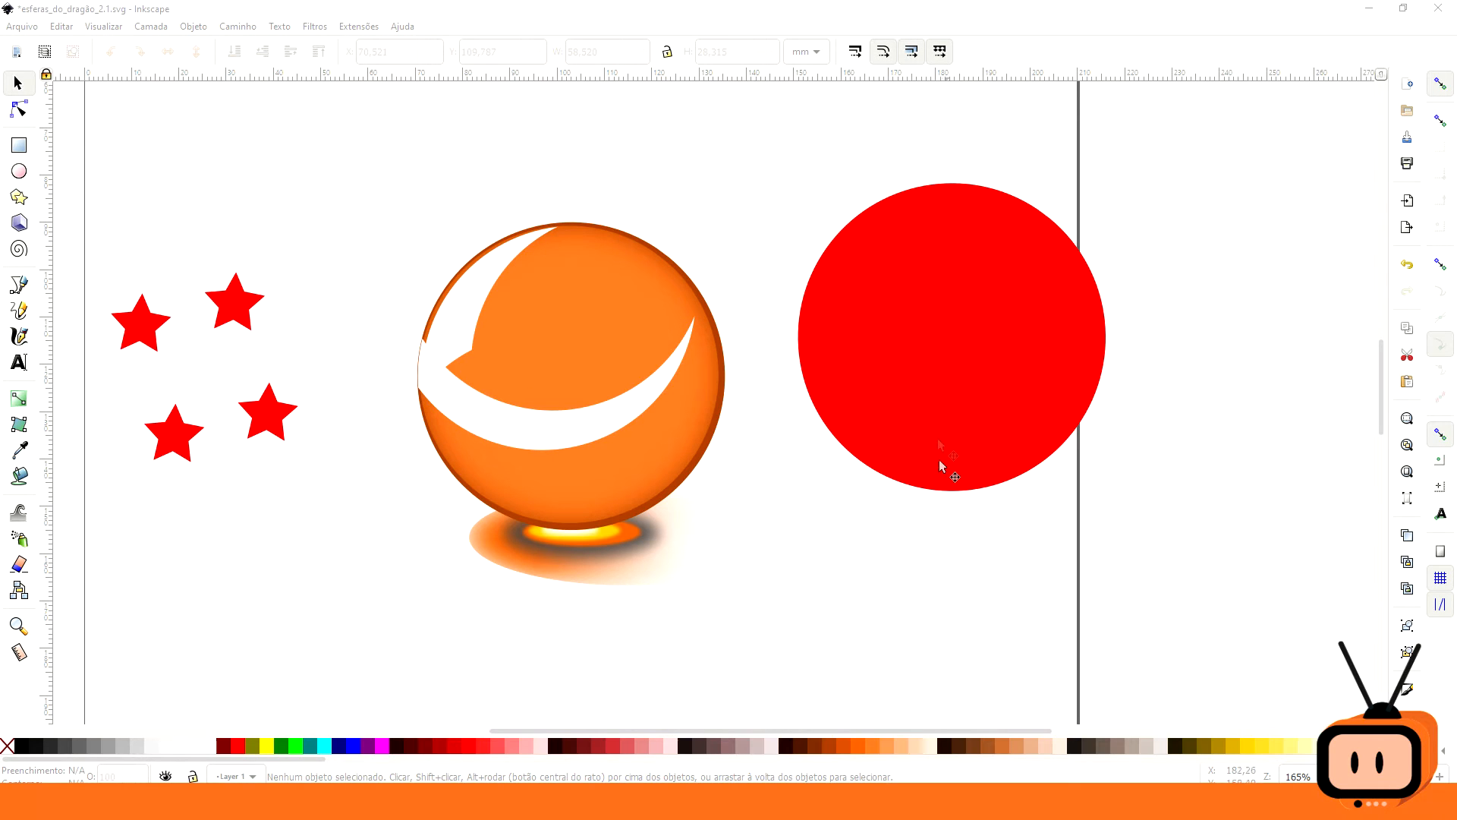
- Cover the orange ball with another duplicate of the red circle and fill it white
click(919, 325)
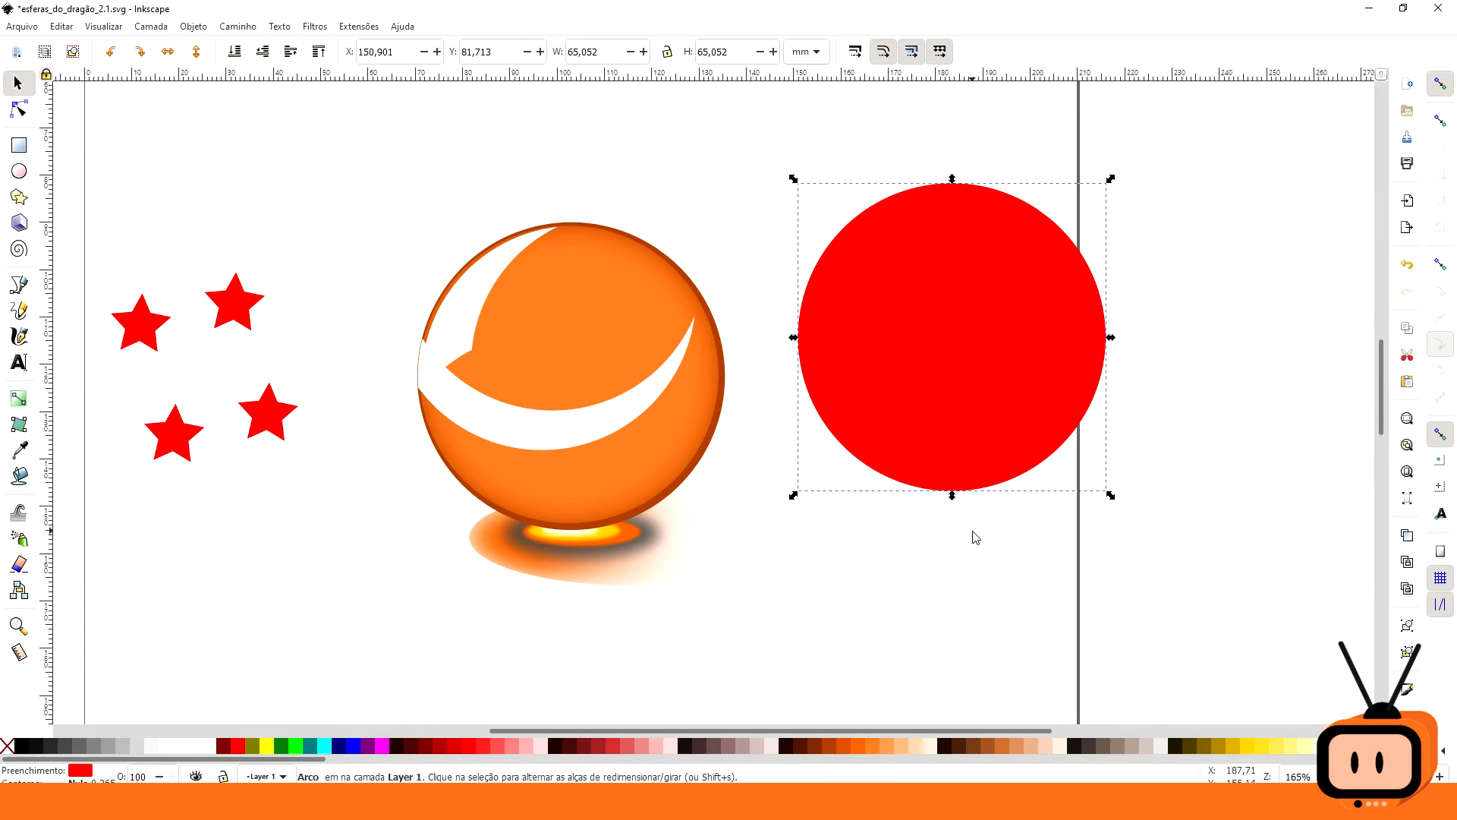
drag(975, 374, 581, 375)
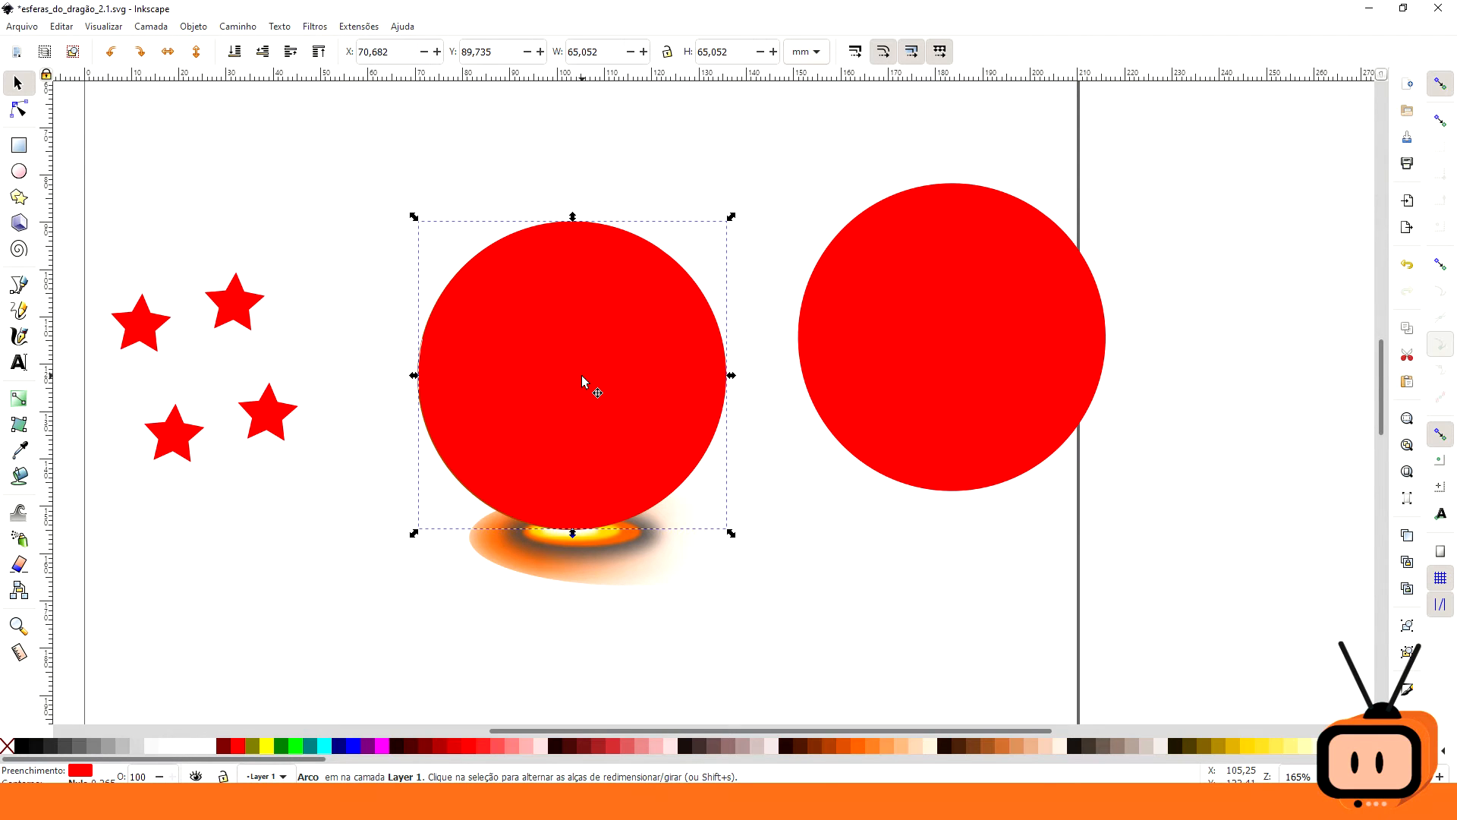
click(207, 745)
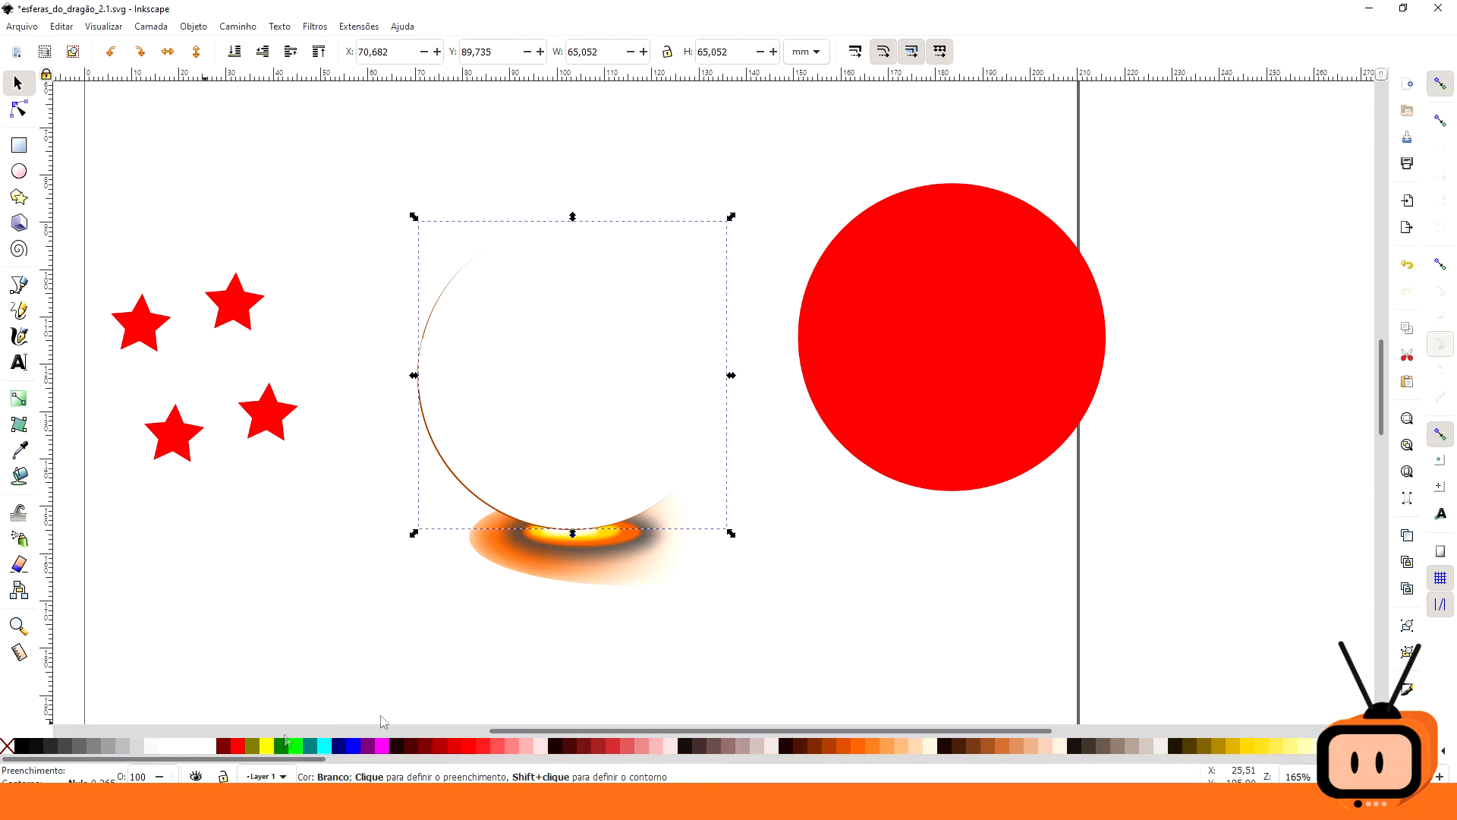
- Place a duplicate of the red circle offset down and left over the white circle, and reduce the two to their Intersection
click(955, 383)
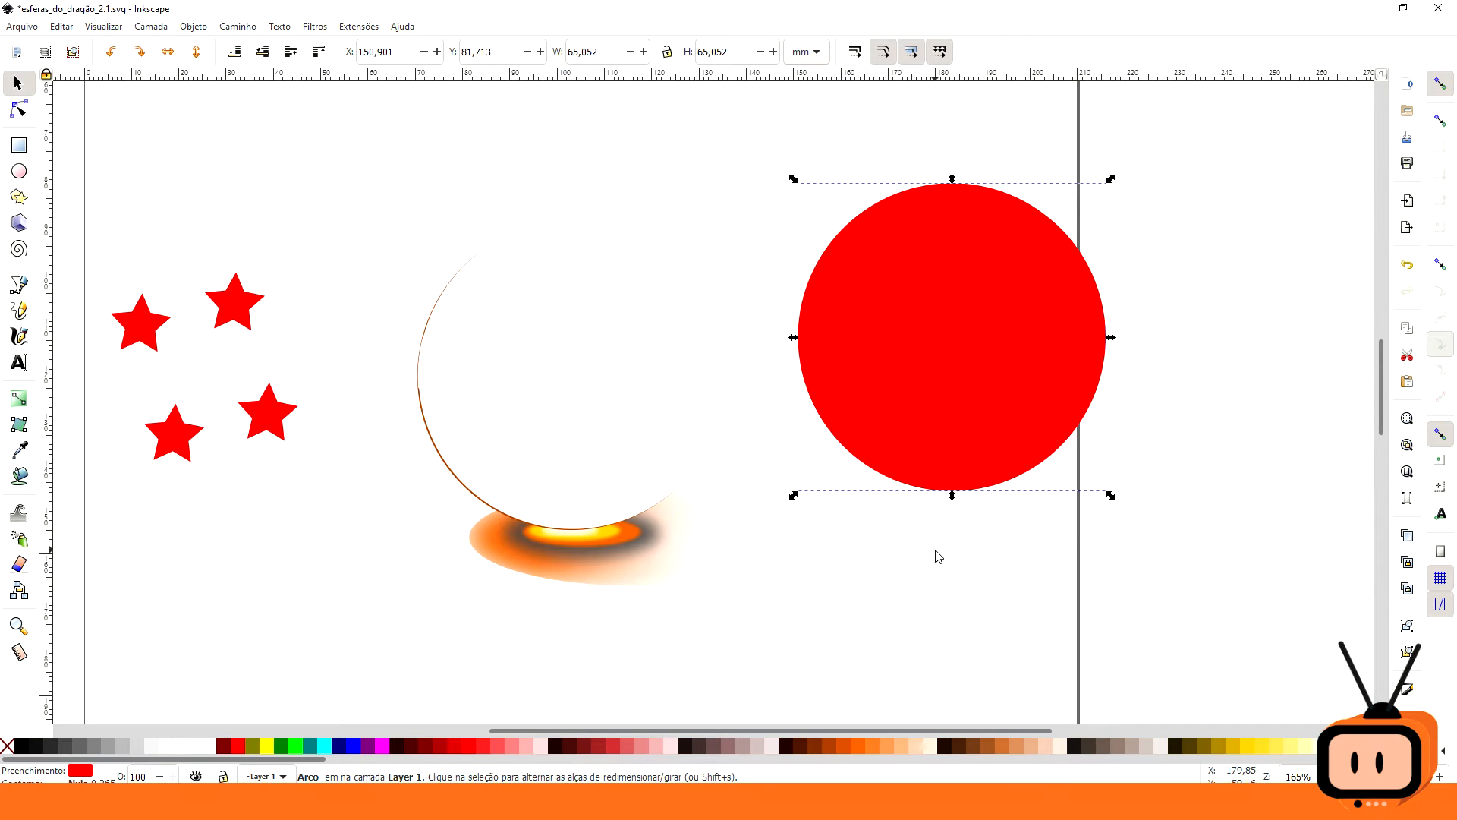
key(ctrl+d)
drag(927, 431, 499, 499)
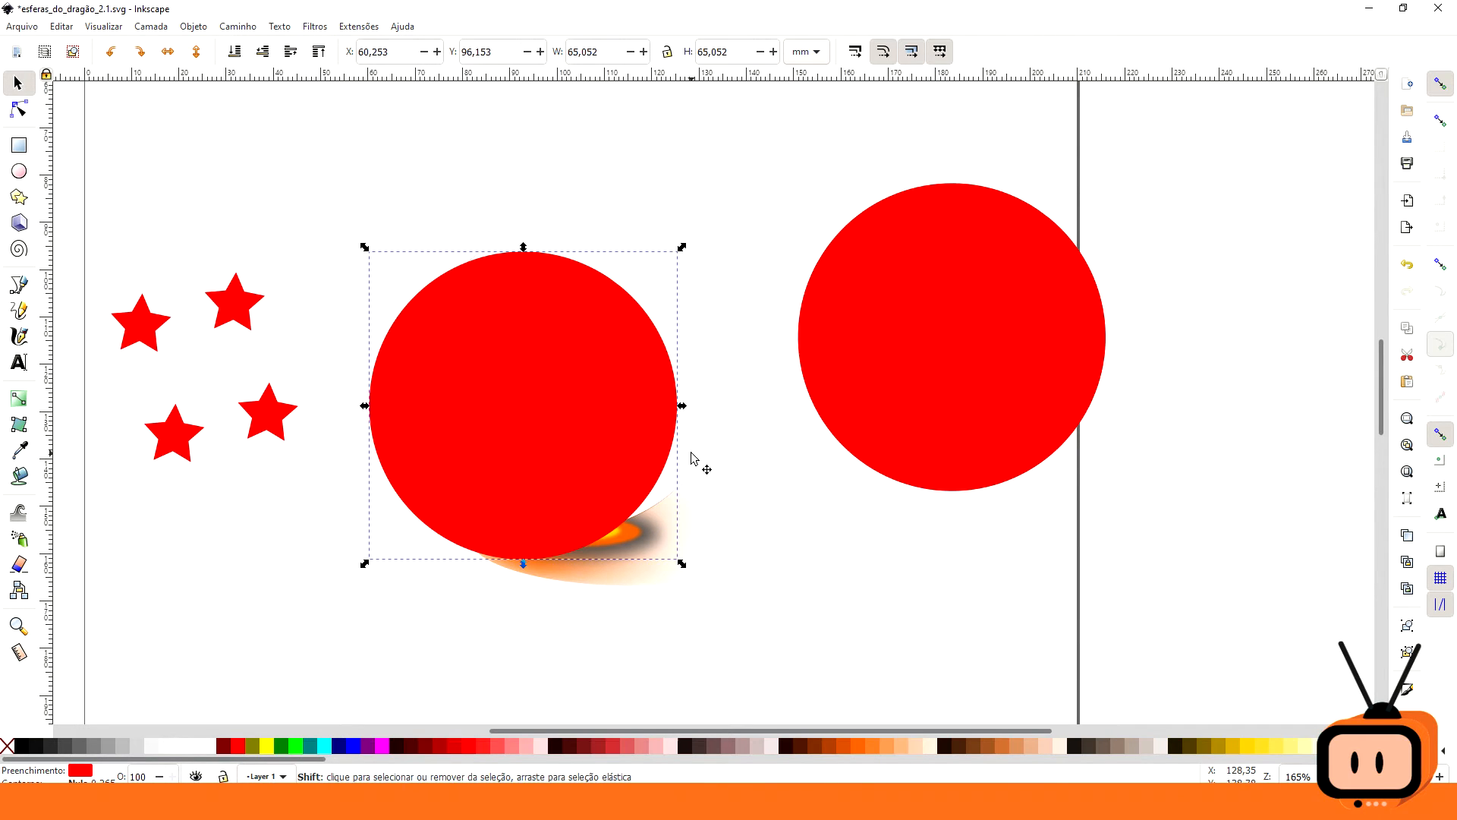
shift+click(692, 452)
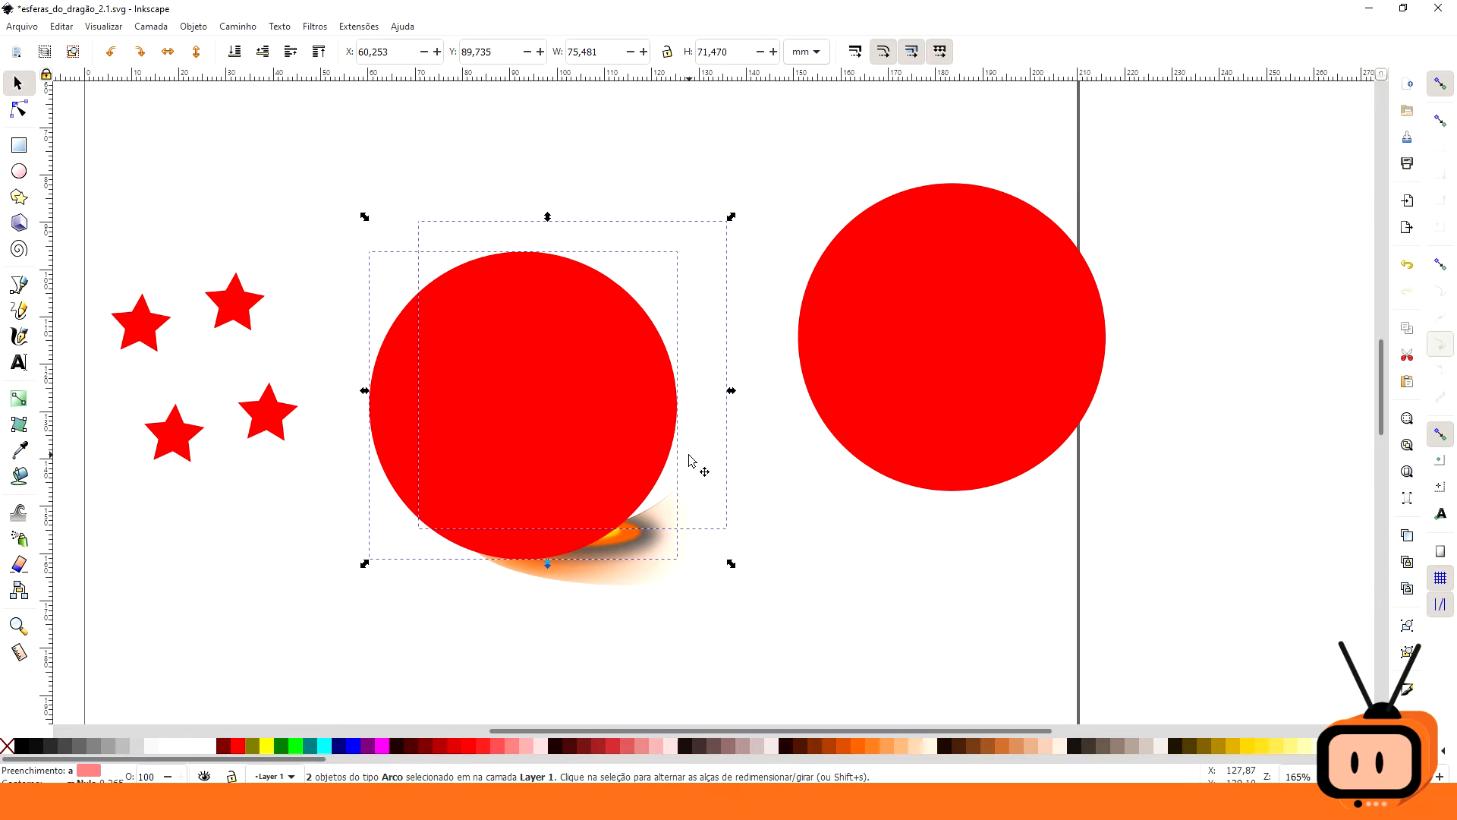
click(237, 27)
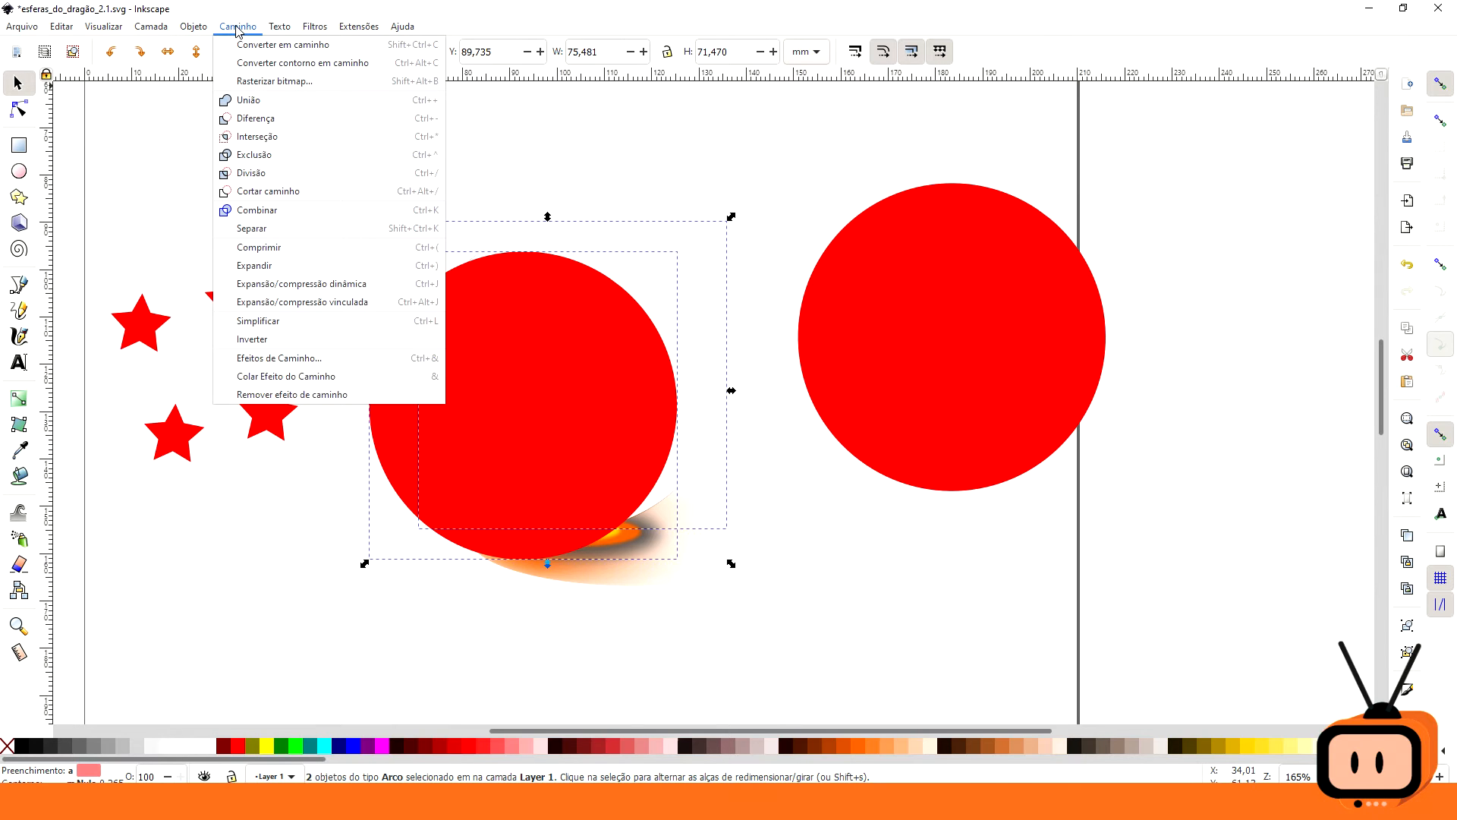
click(280, 137)
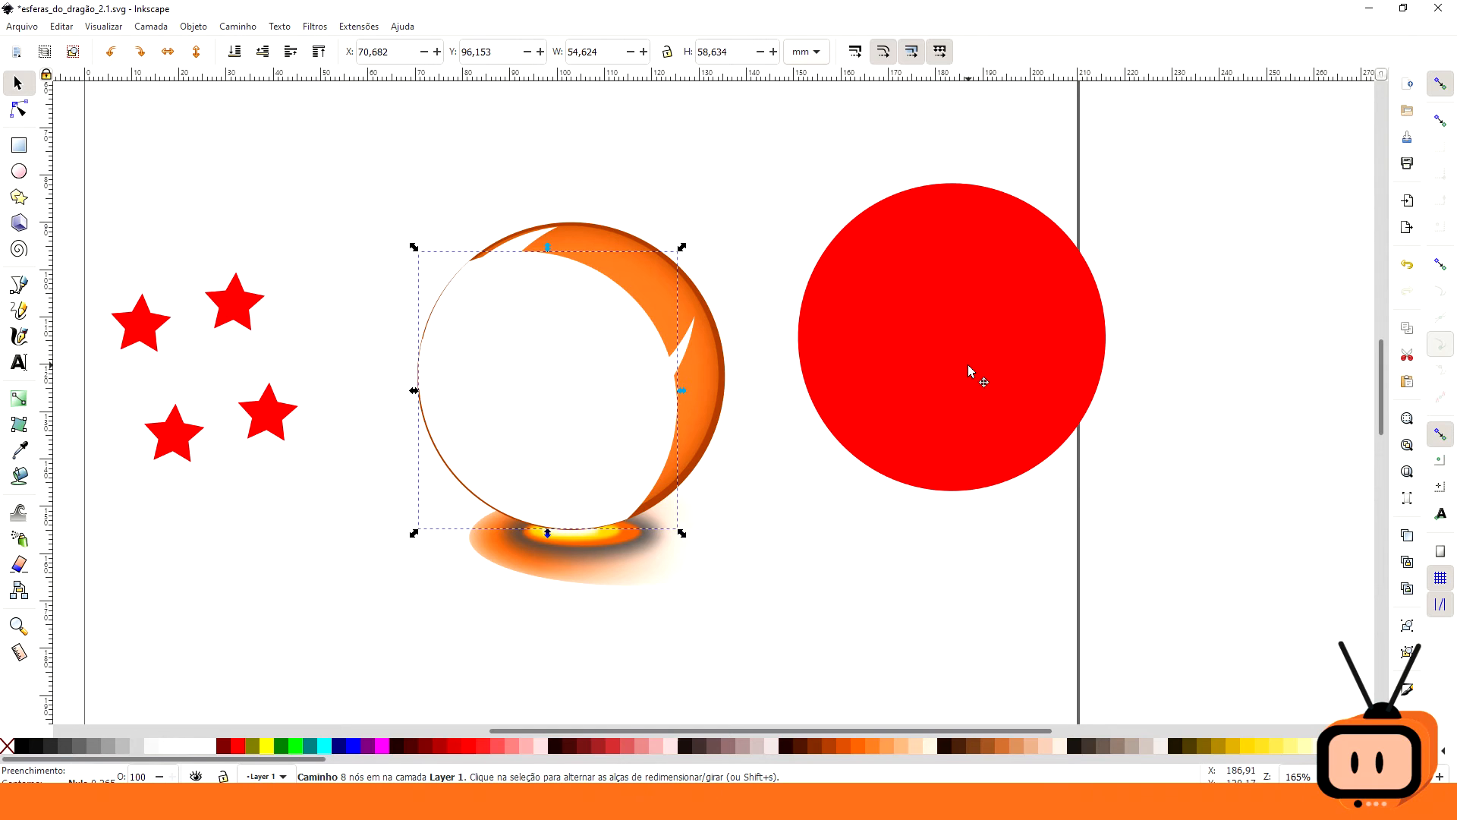
click(941, 450)
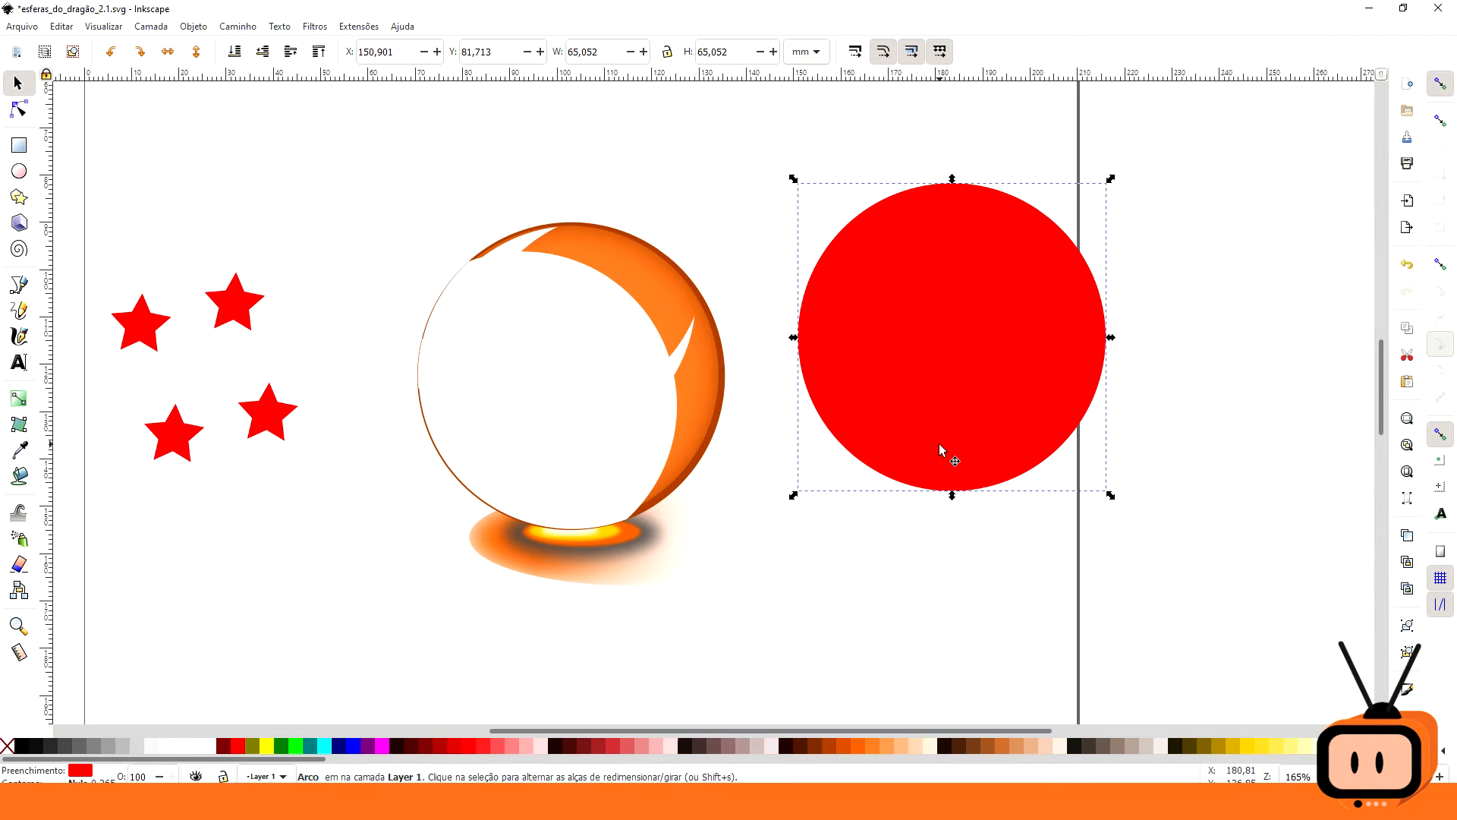
- Subtract a duplicate of the red circle offset up and left from the white shape with Difference, and fill the remaining crescent yellow
drag(941, 450, 521, 403)
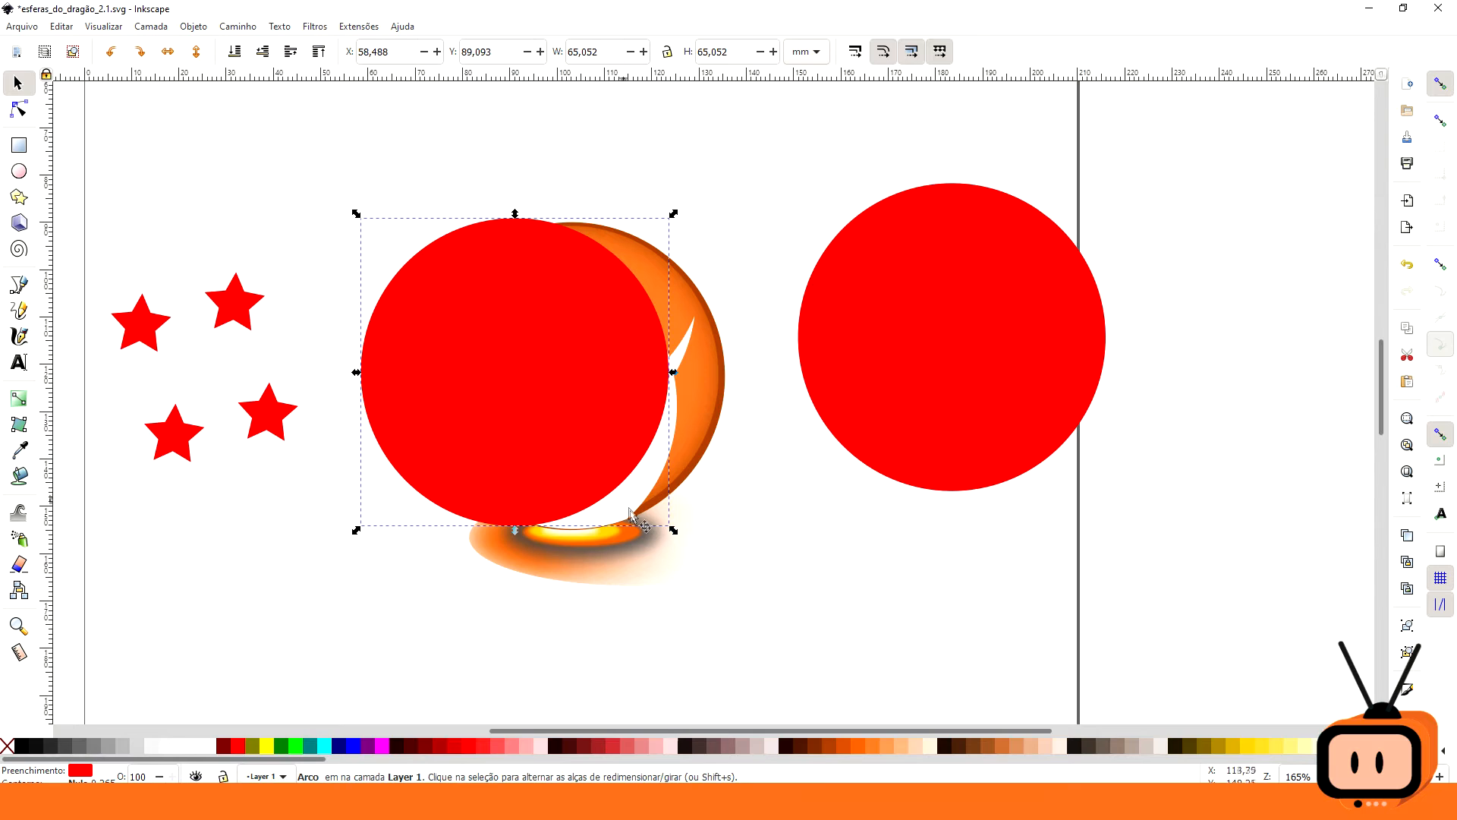
shift+click(634, 503)
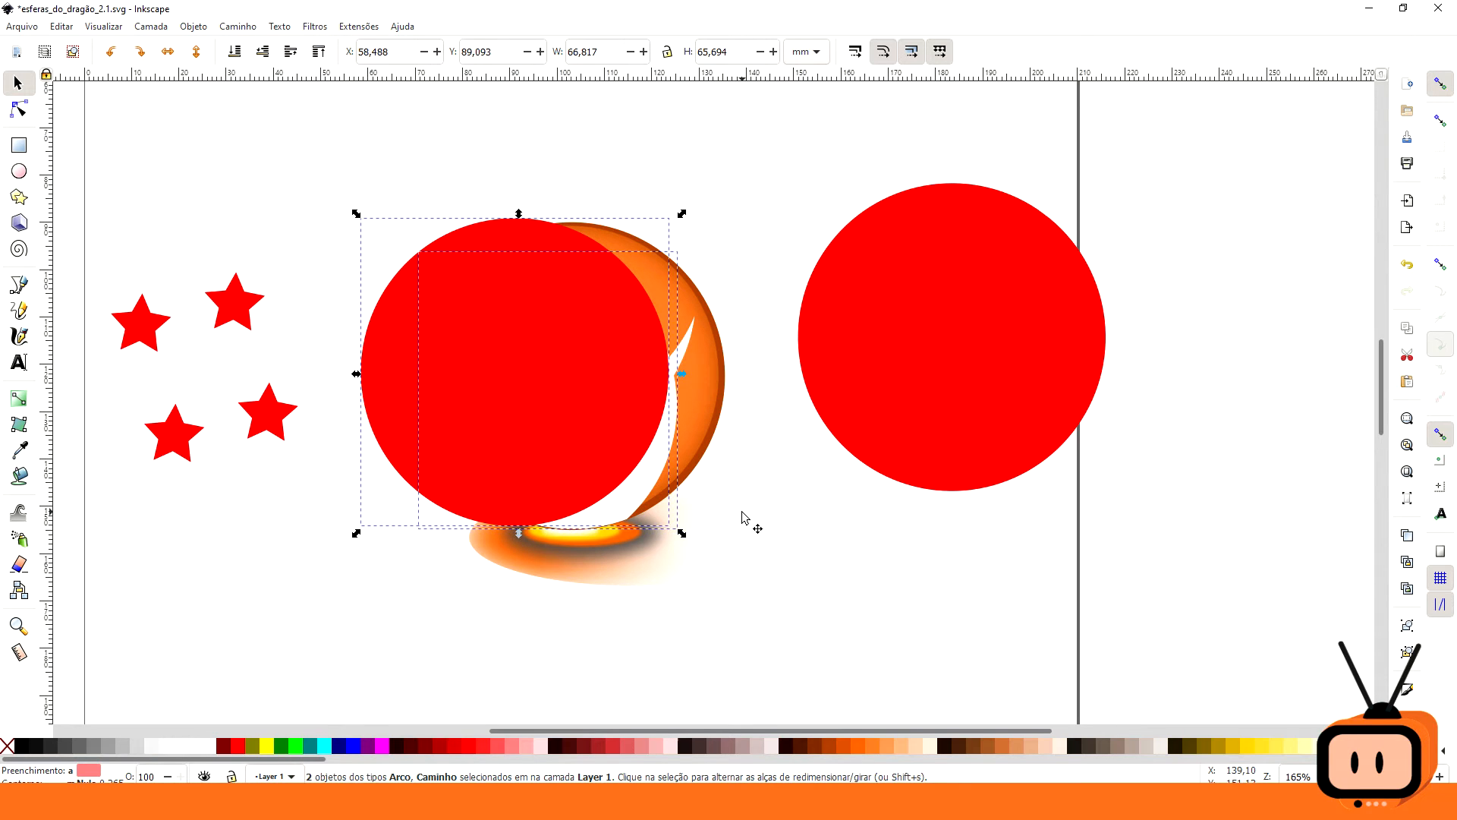
click(234, 27)
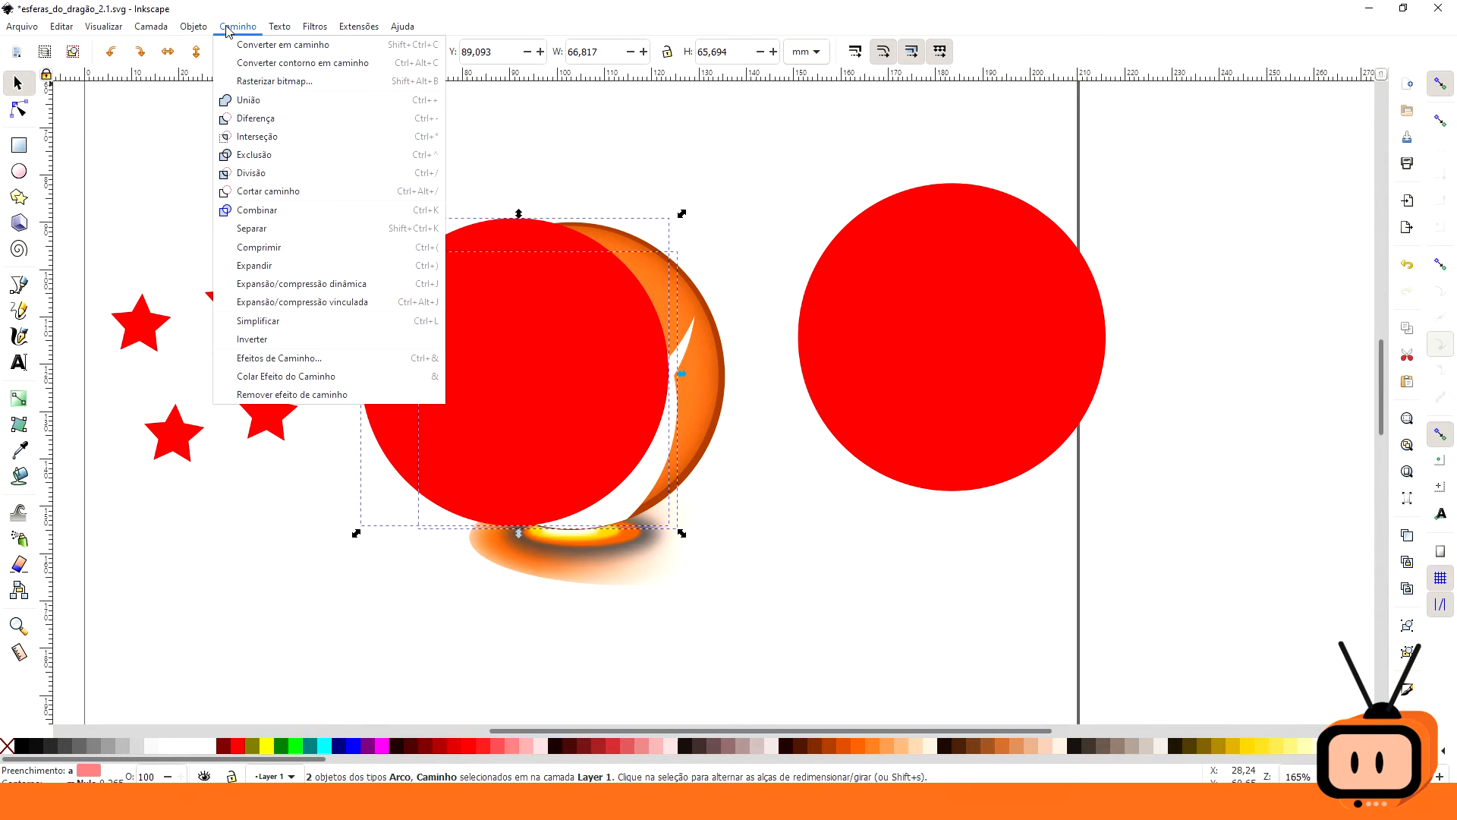
click(267, 123)
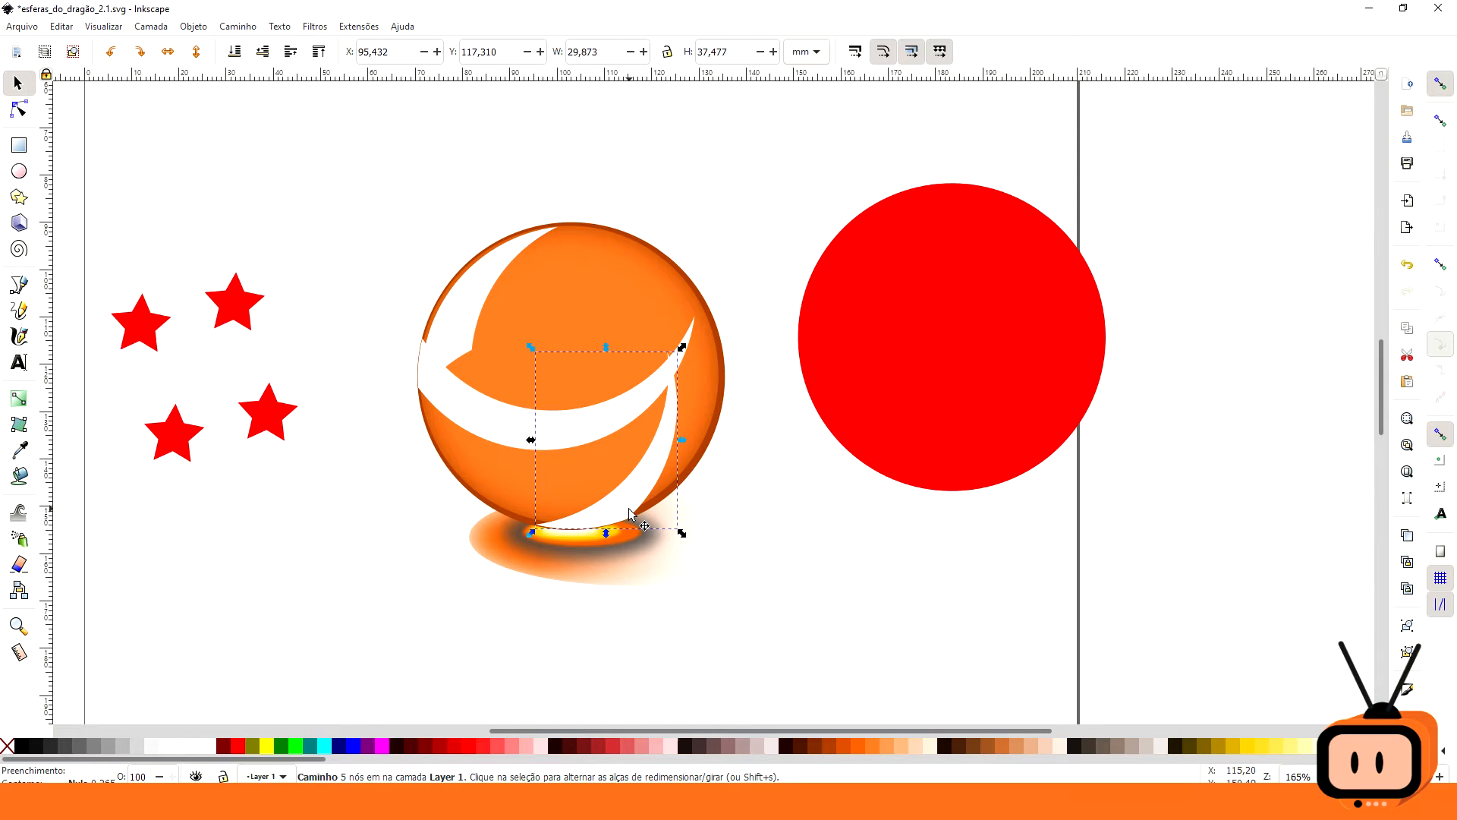
click(1250, 746)
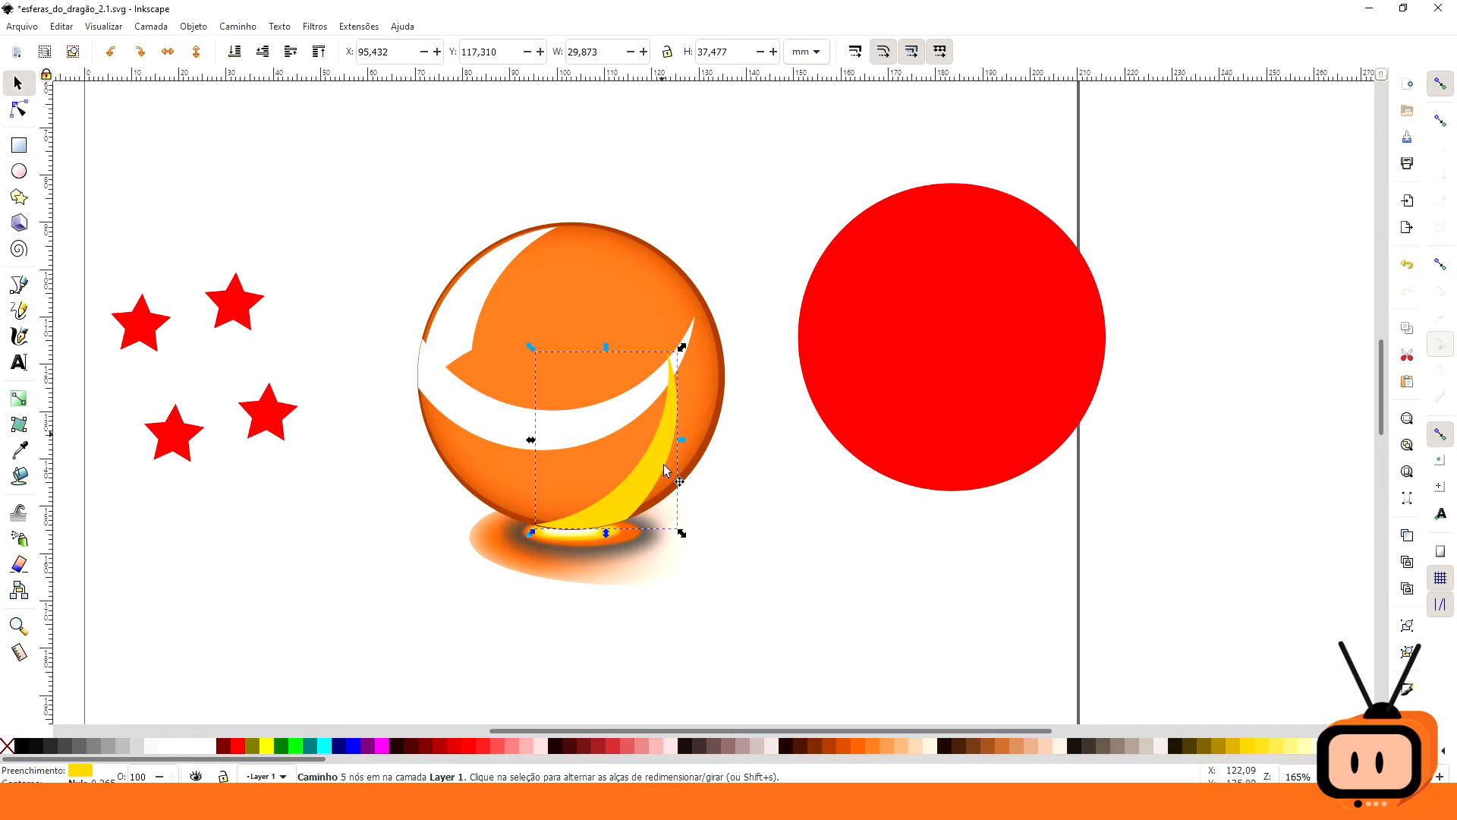
click(850, 531)
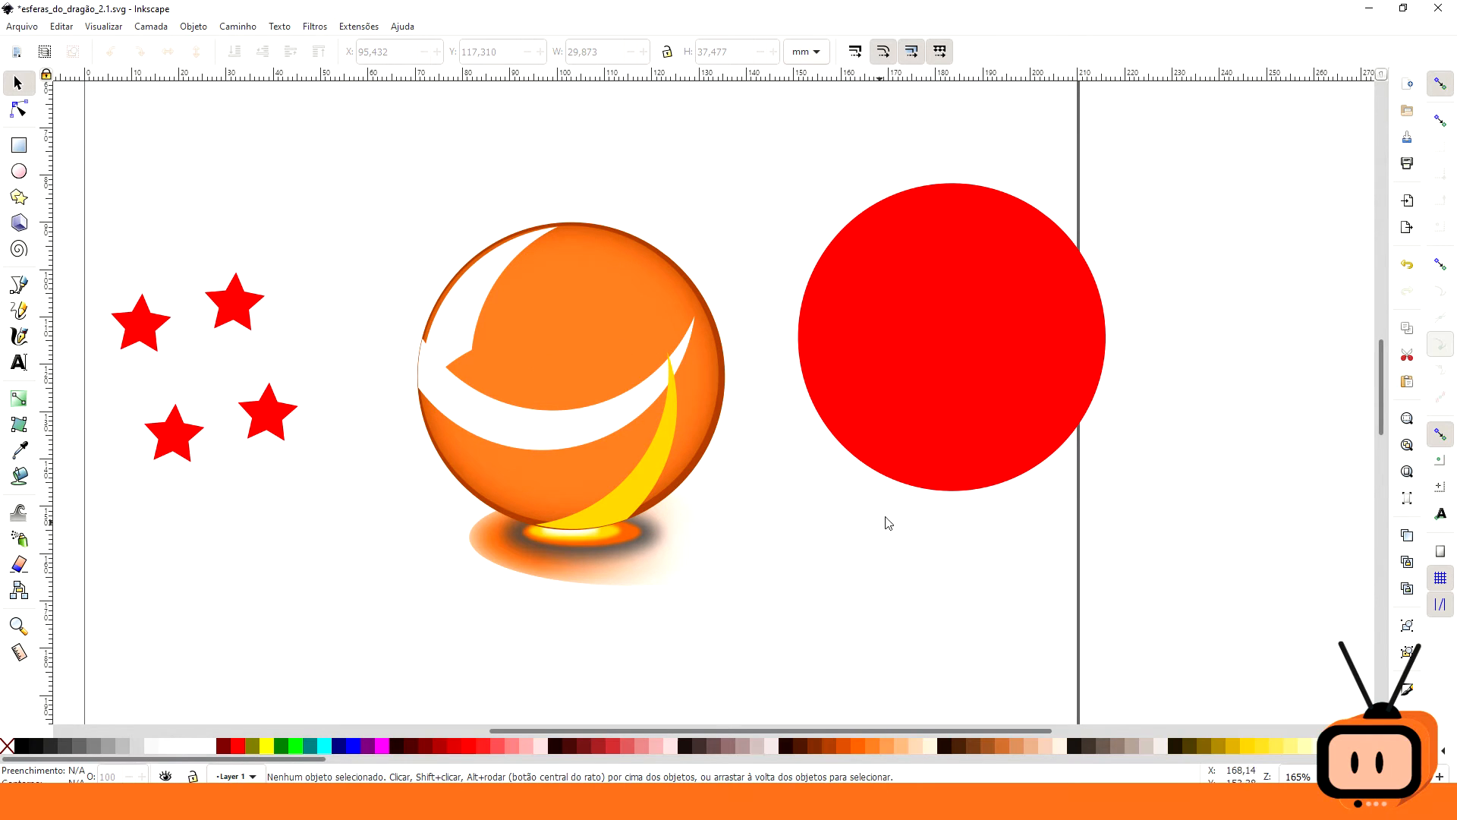
- Place another duplicate of the red circle exactly over the orange ball and fill it white
click(944, 322)
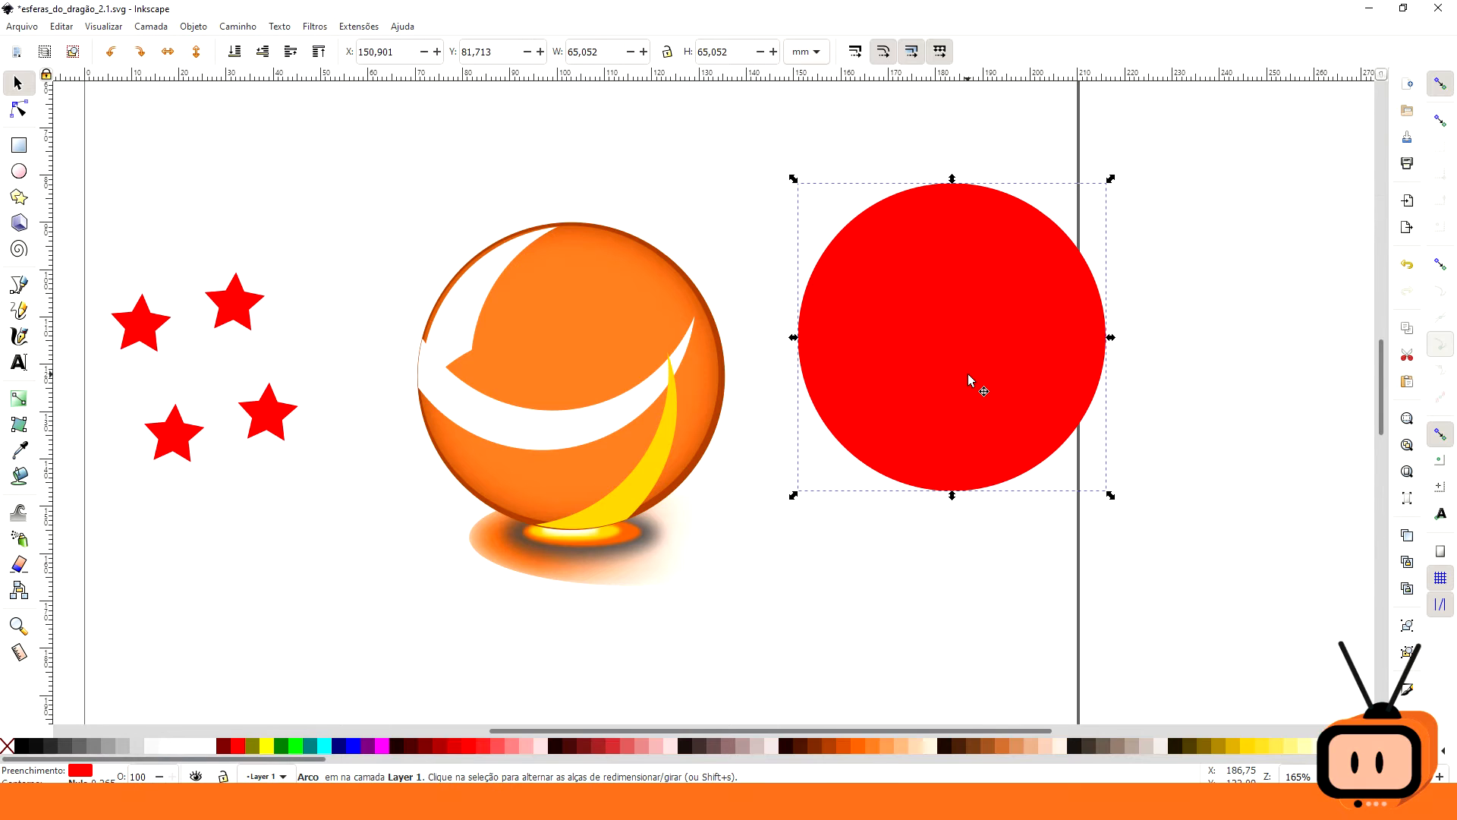
key(ctrl)
key(ctrl+d)
drag(980, 361, 592, 390)
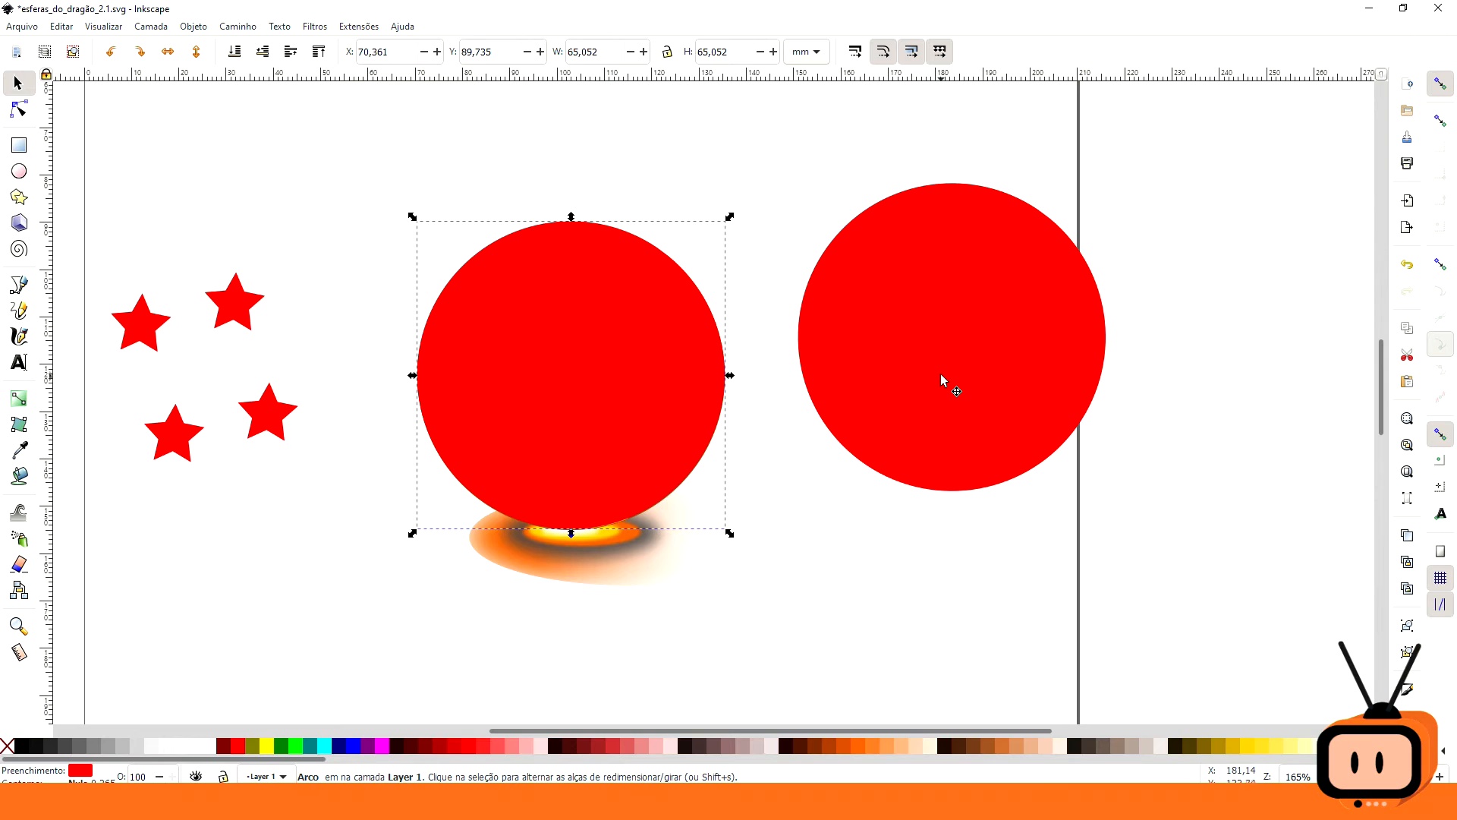
click(209, 746)
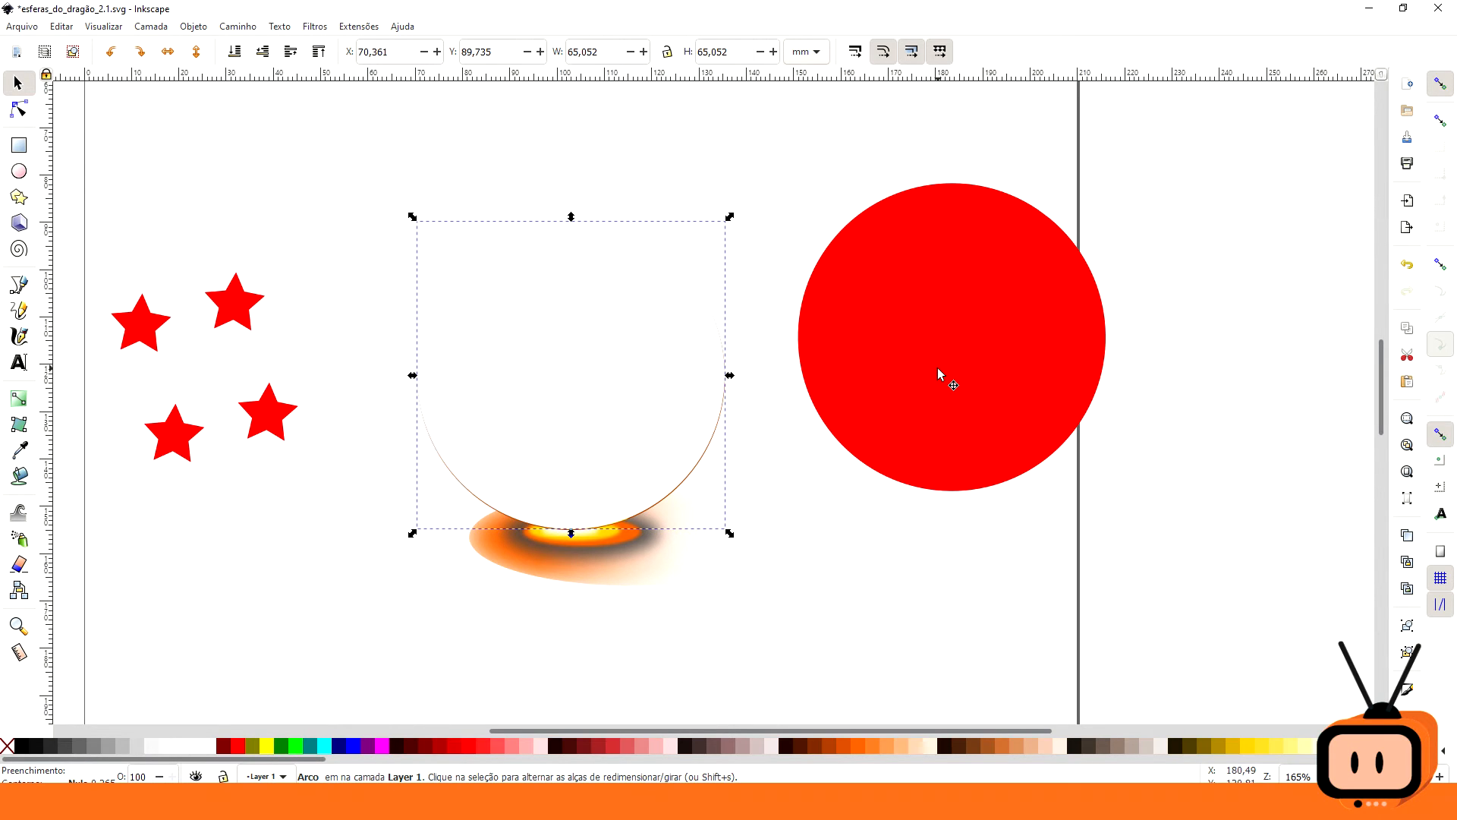
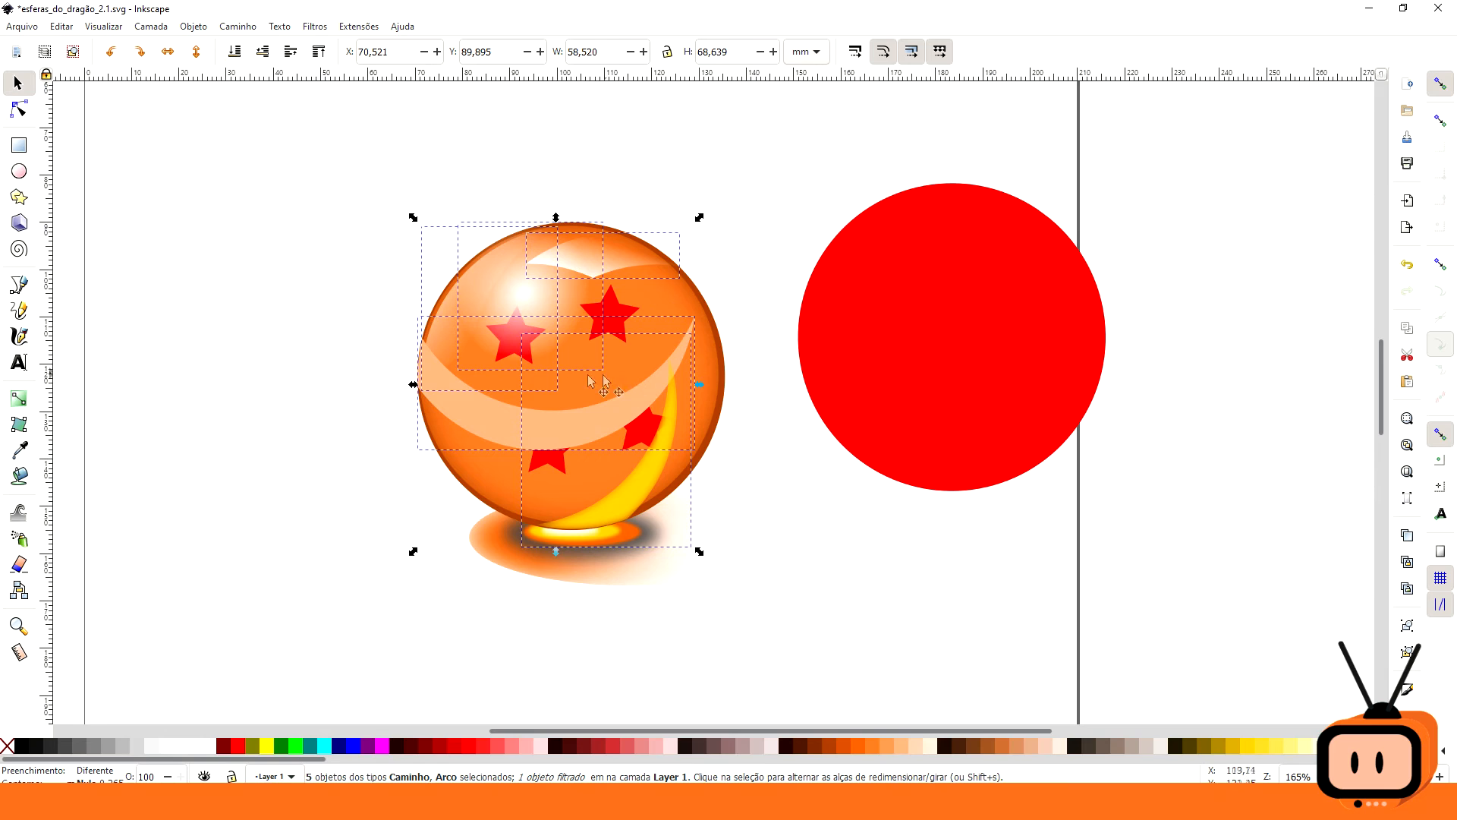
click(213, 274)
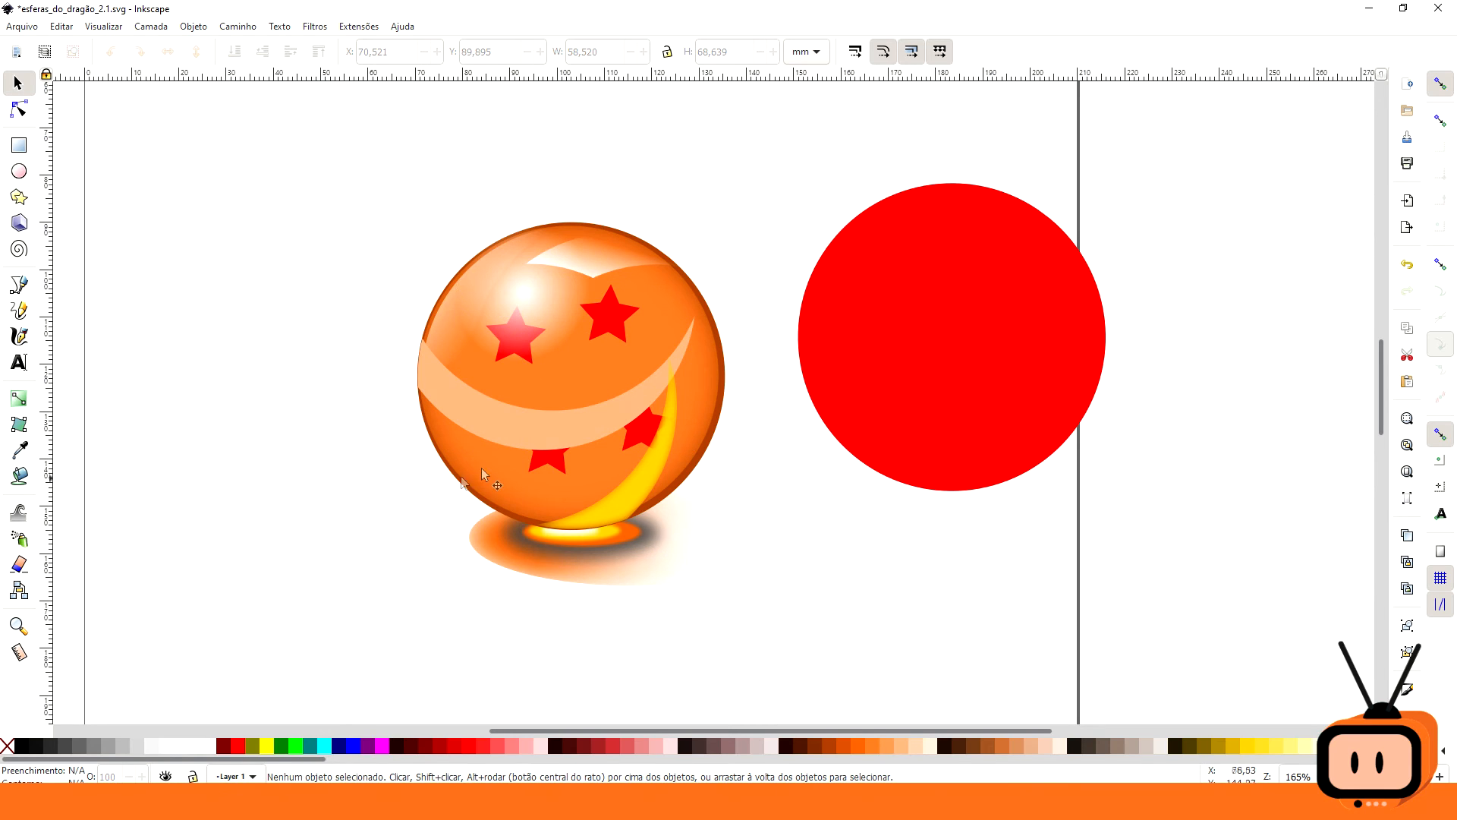
click(521, 427)
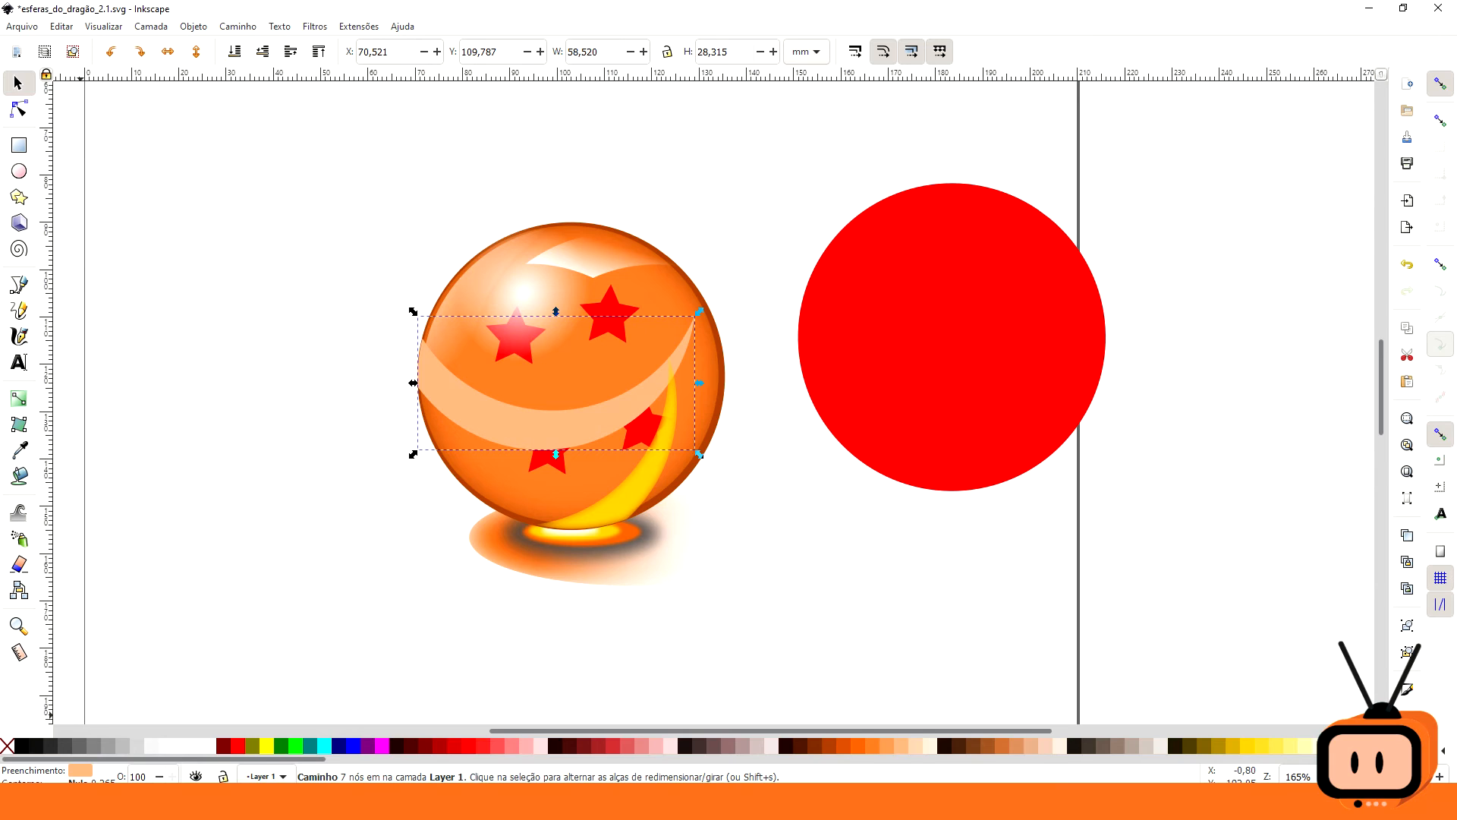
key(ctrl+z)
key(ctrl+shift+z)
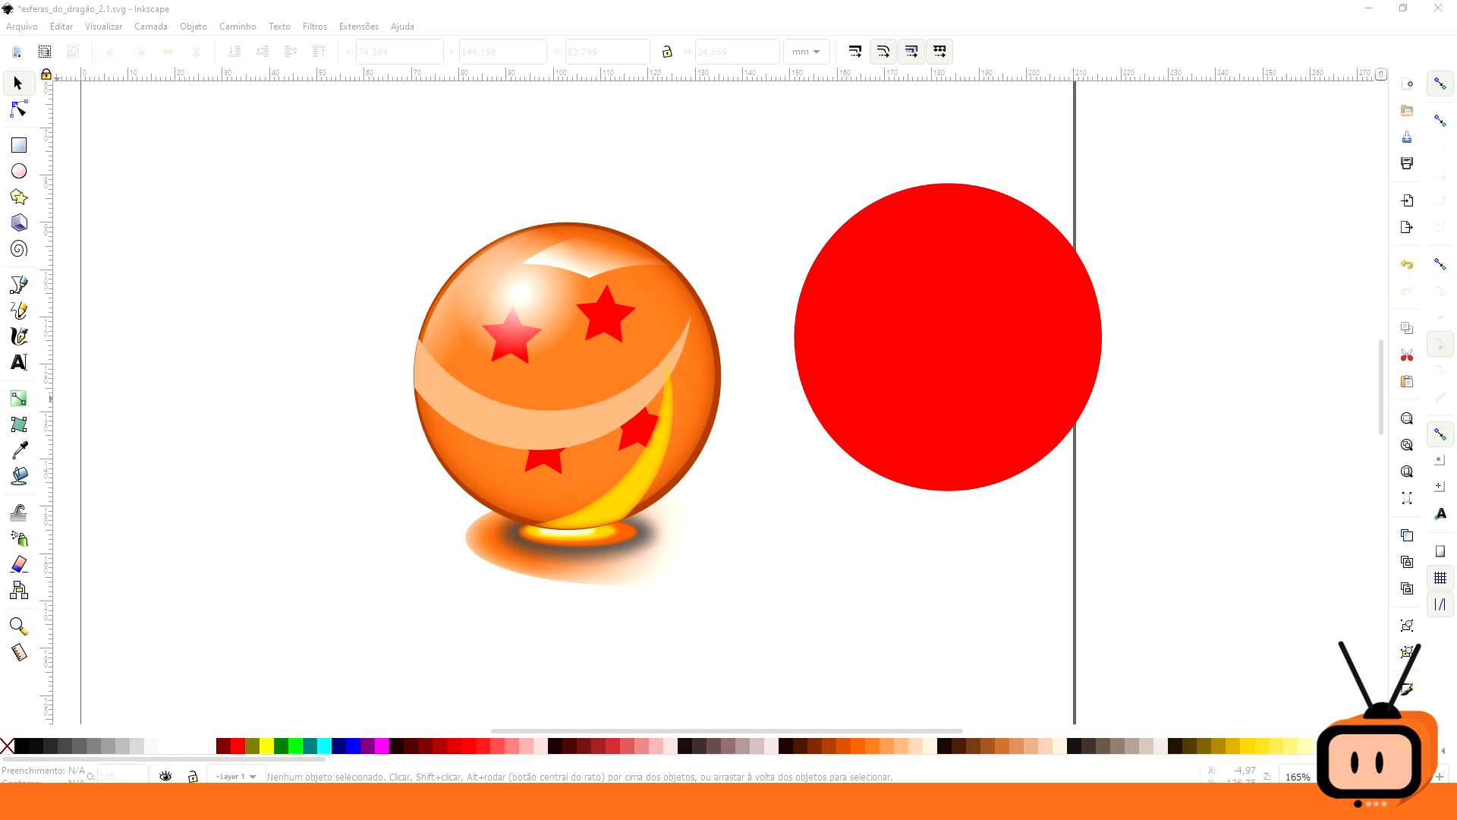
click(188, 200)
- Show the layer manager and add a layer named "sombra" above the current one
click(150, 26)
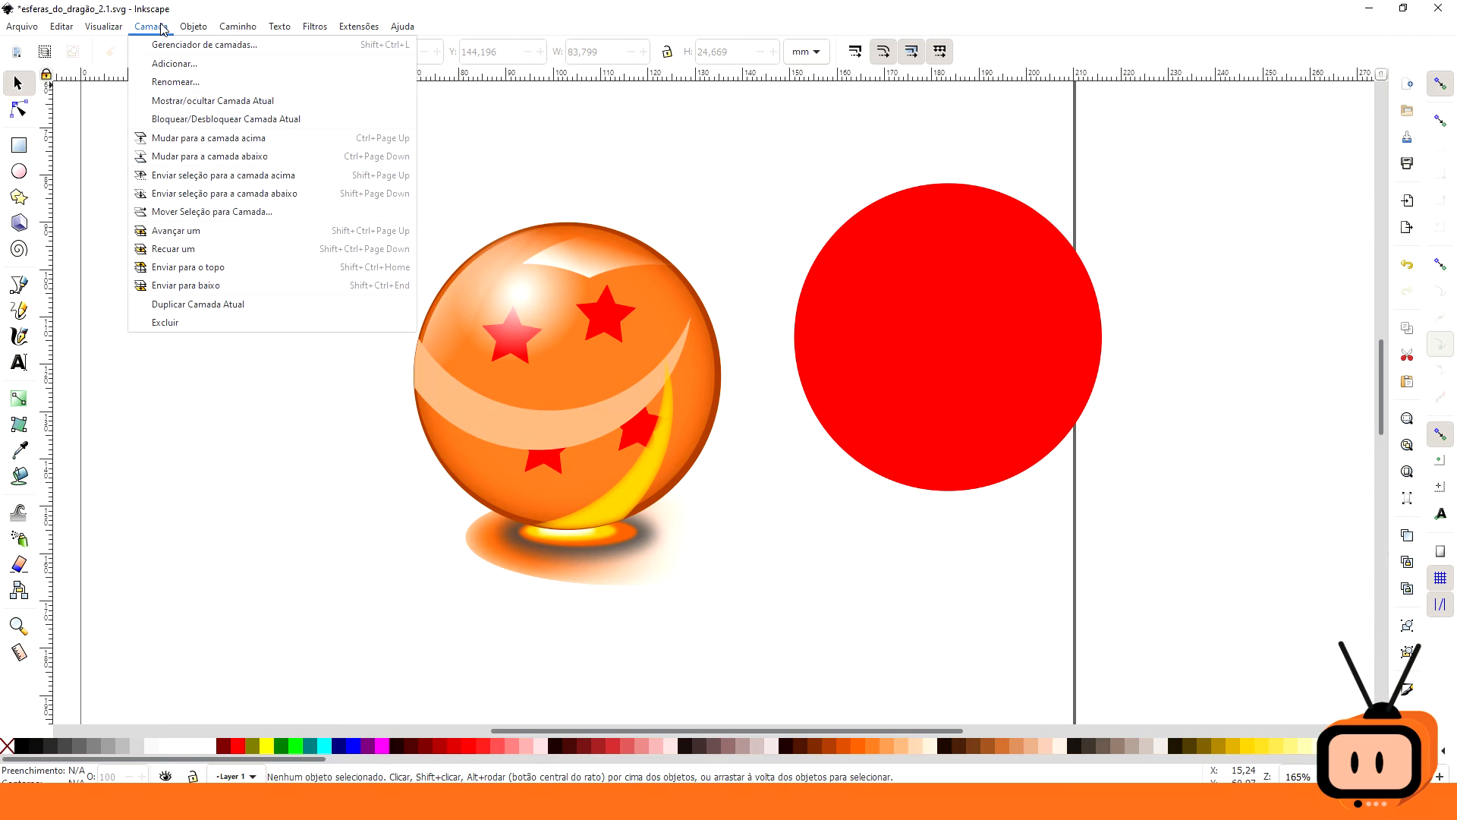
click(235, 47)
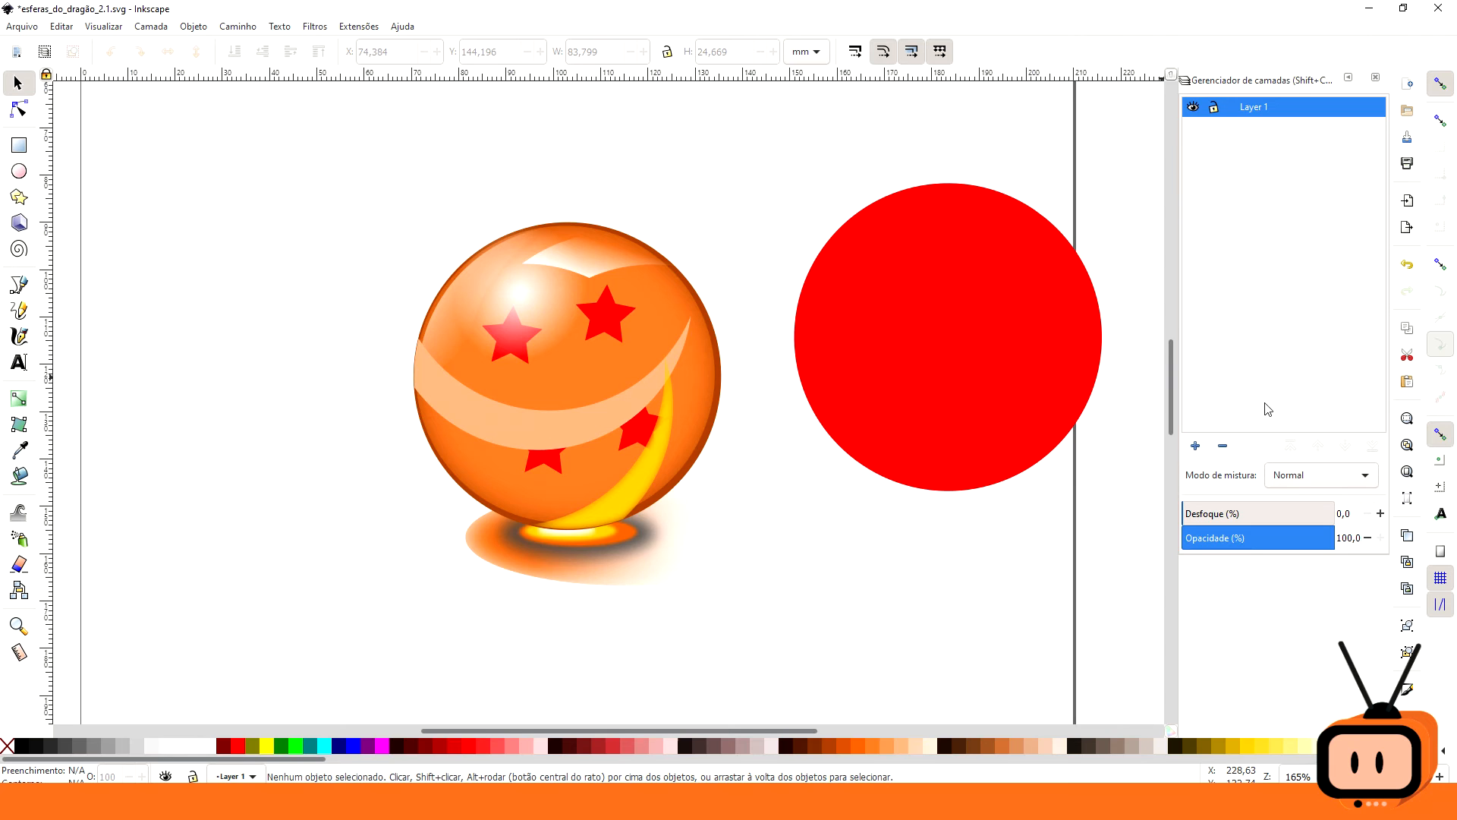
click(1196, 448)
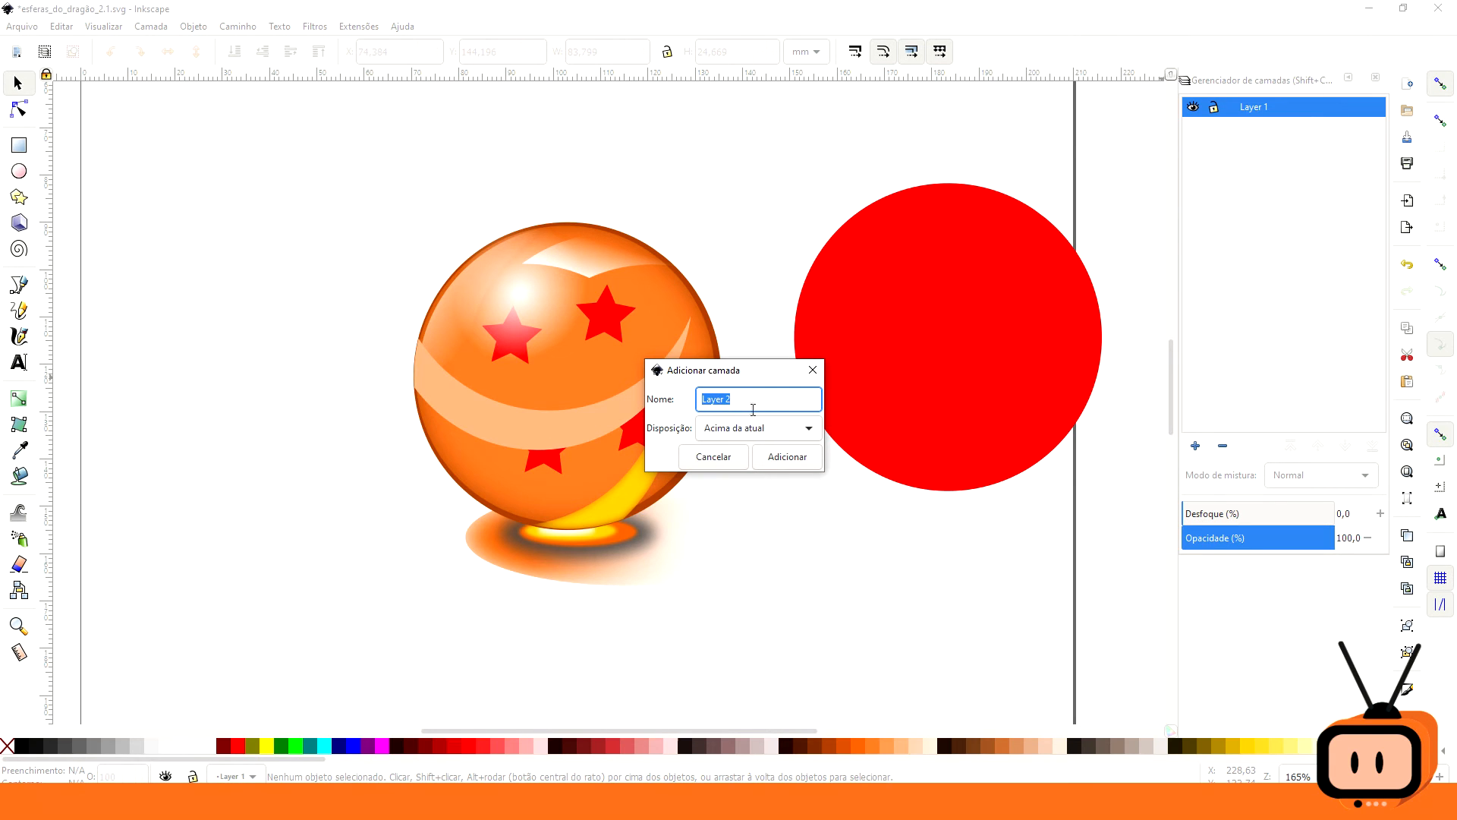
text(sombra)
click(803, 465)
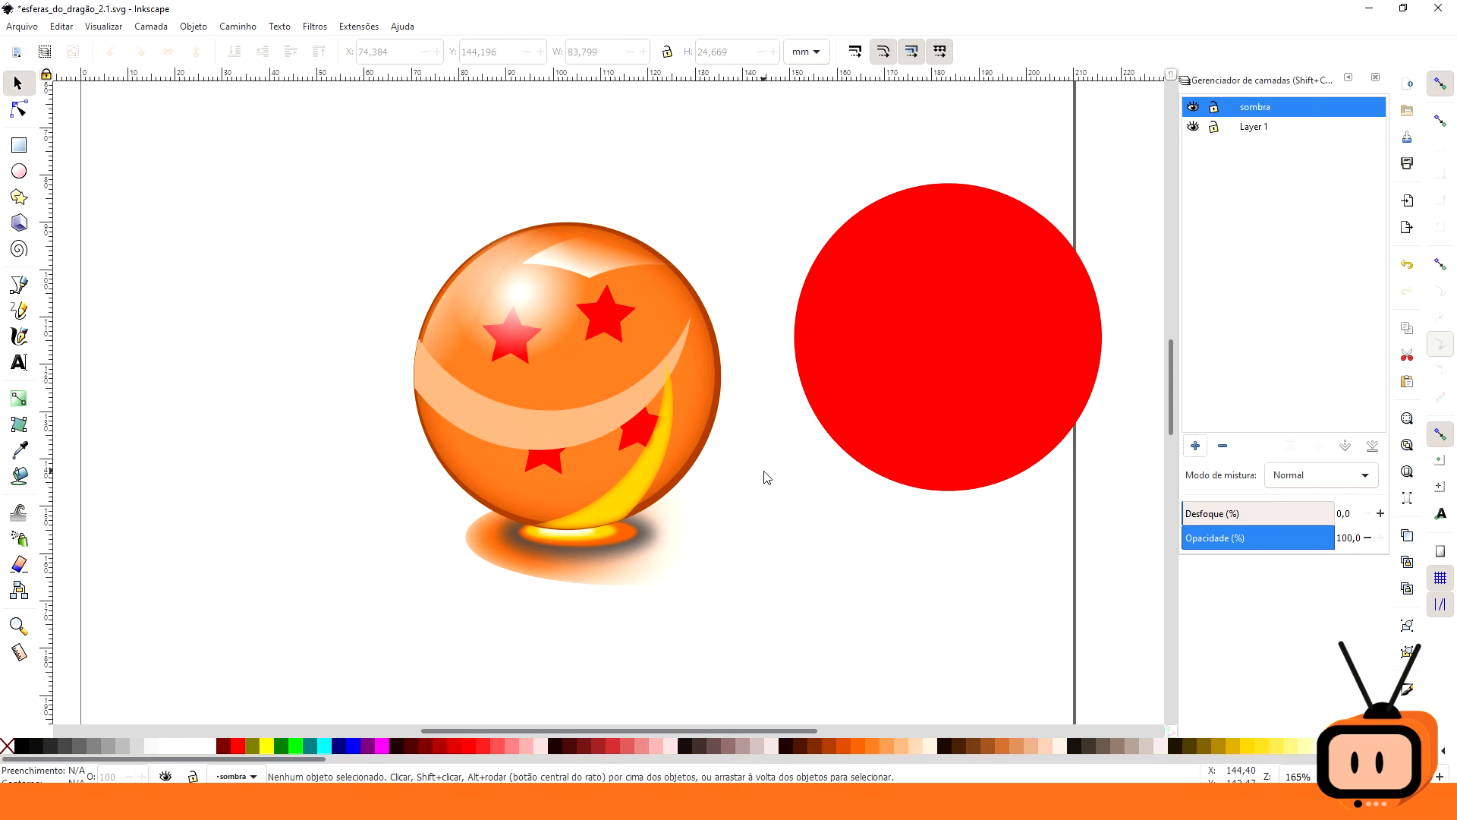
- Move the glowing base group and the shadow group beneath the ball to the sombra layer
click(589, 539)
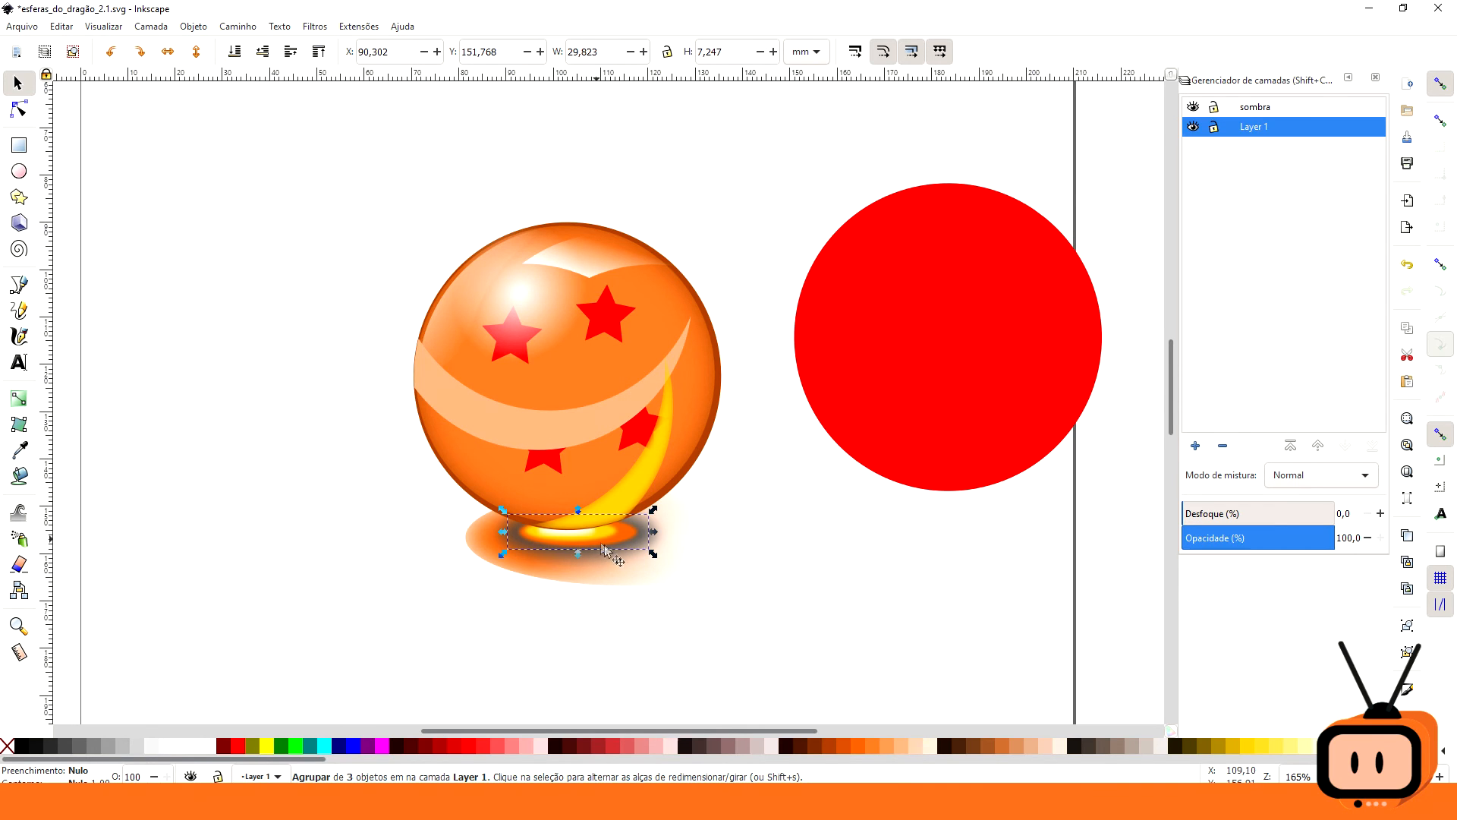
shift+click(625, 588)
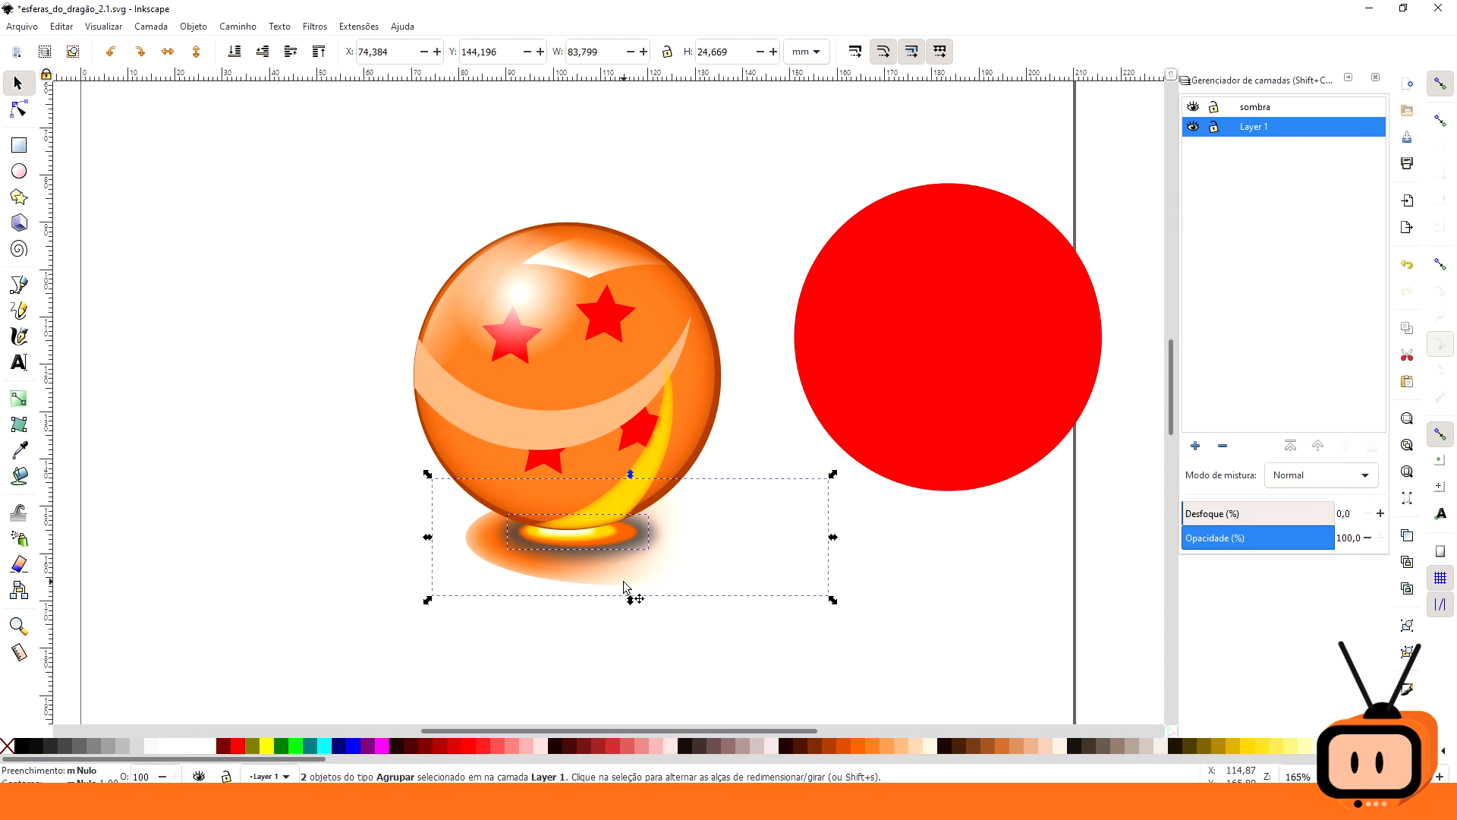
right_click(591, 541)
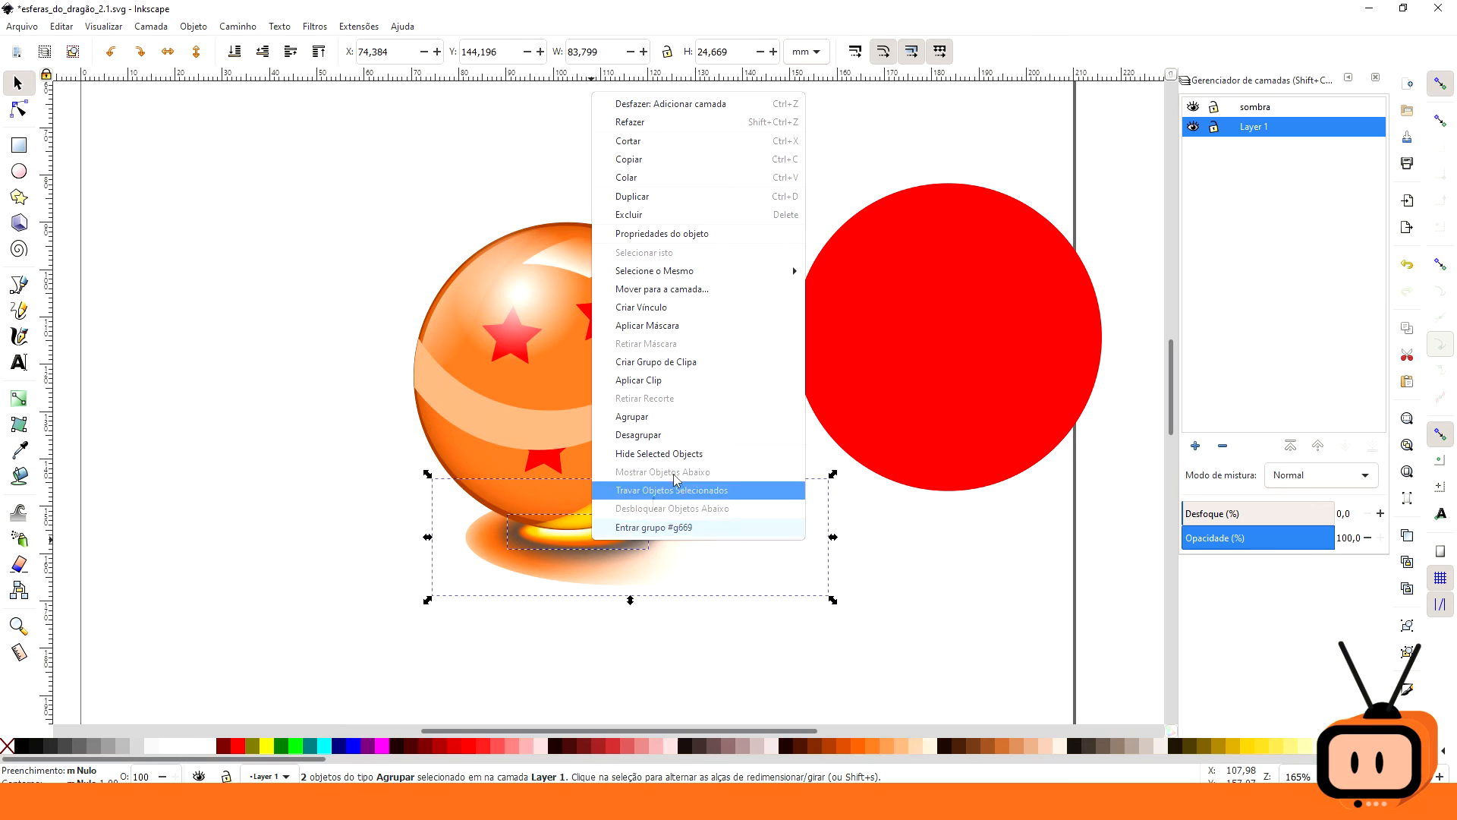
click(700, 295)
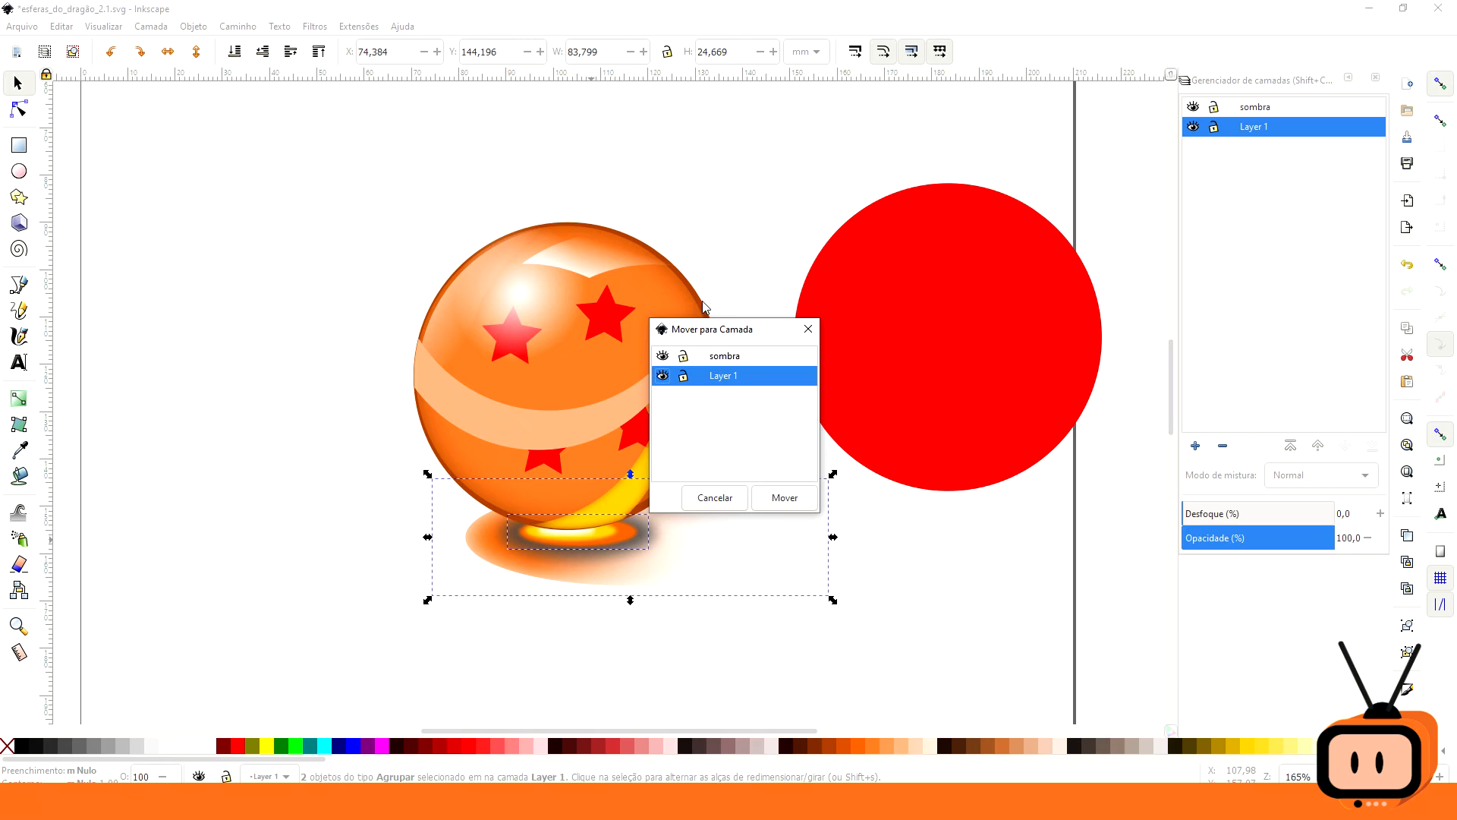
click(741, 356)
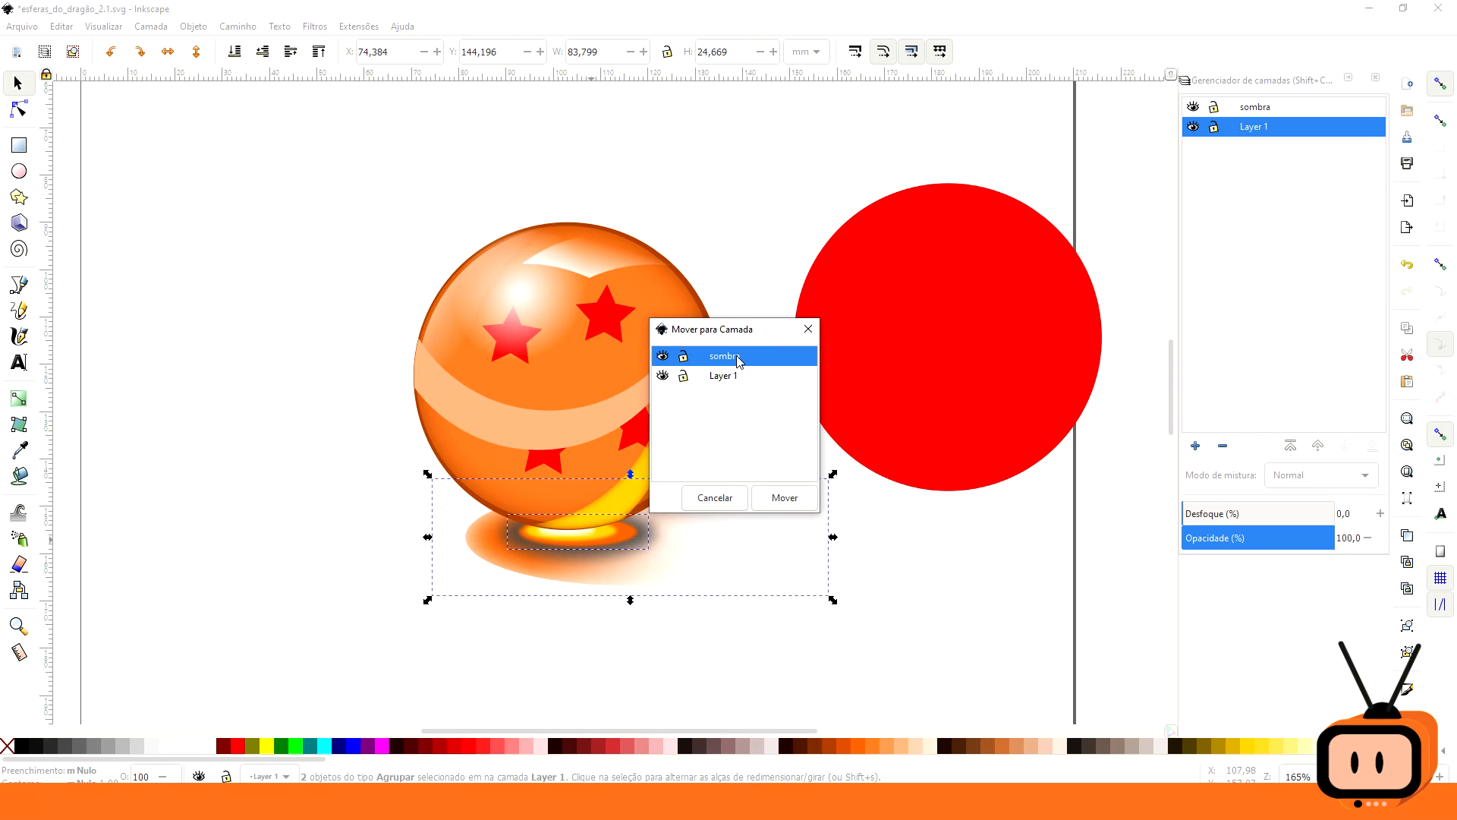
click(781, 501)
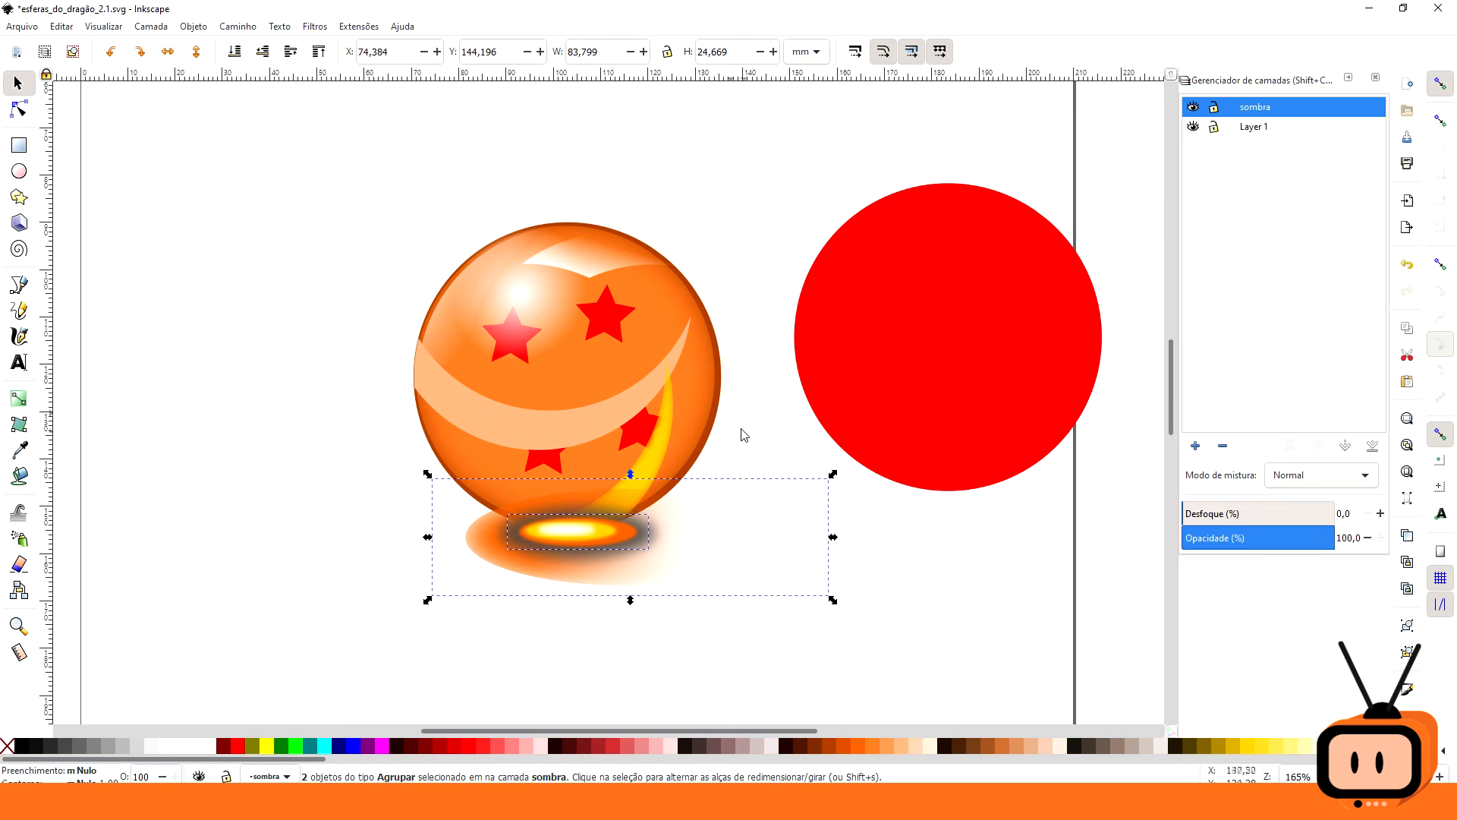
- Add another layer named "esfera" above the sombra layer
click(1196, 448)
text(esfera)
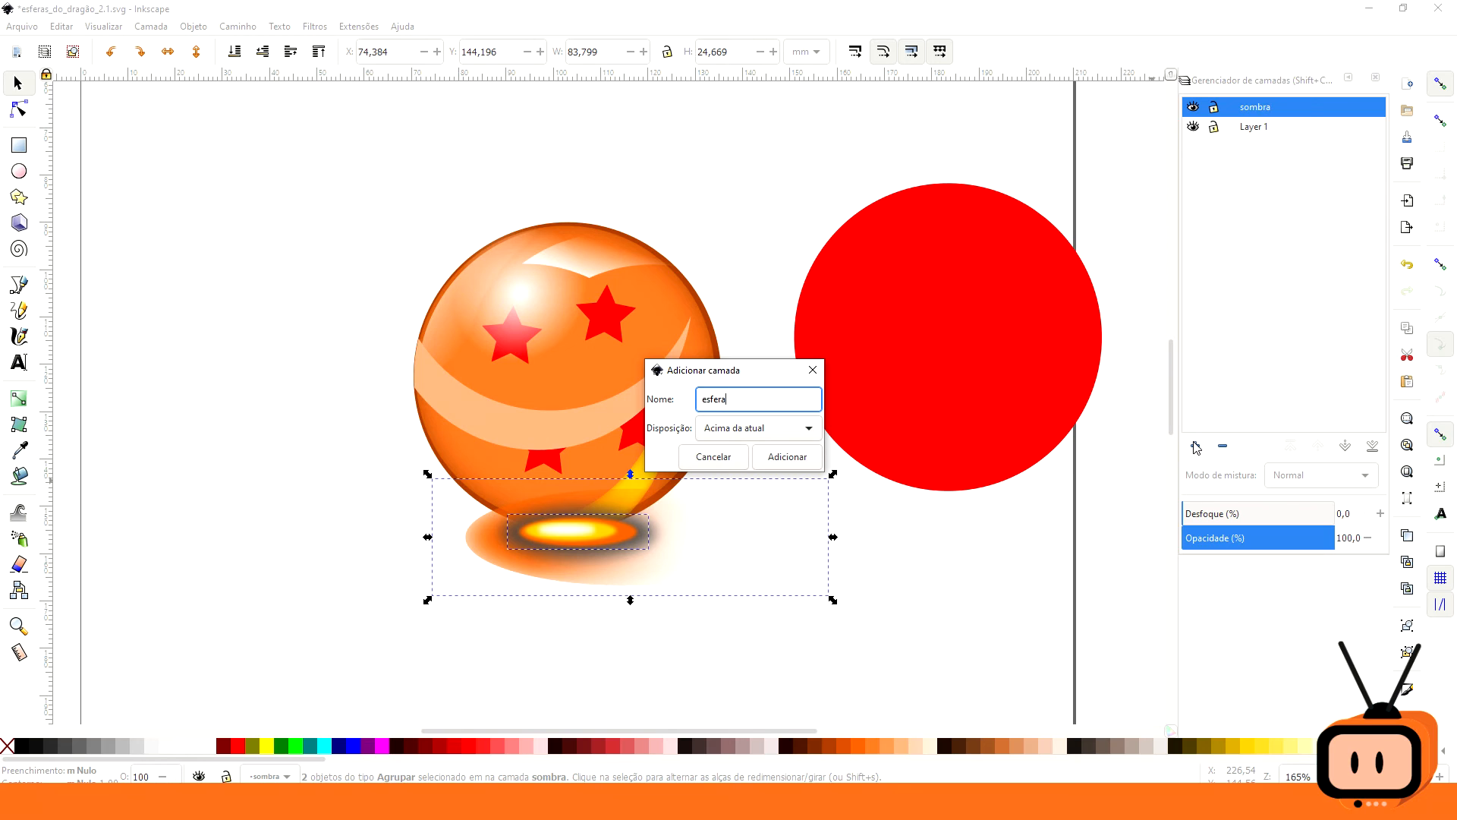
click(801, 458)
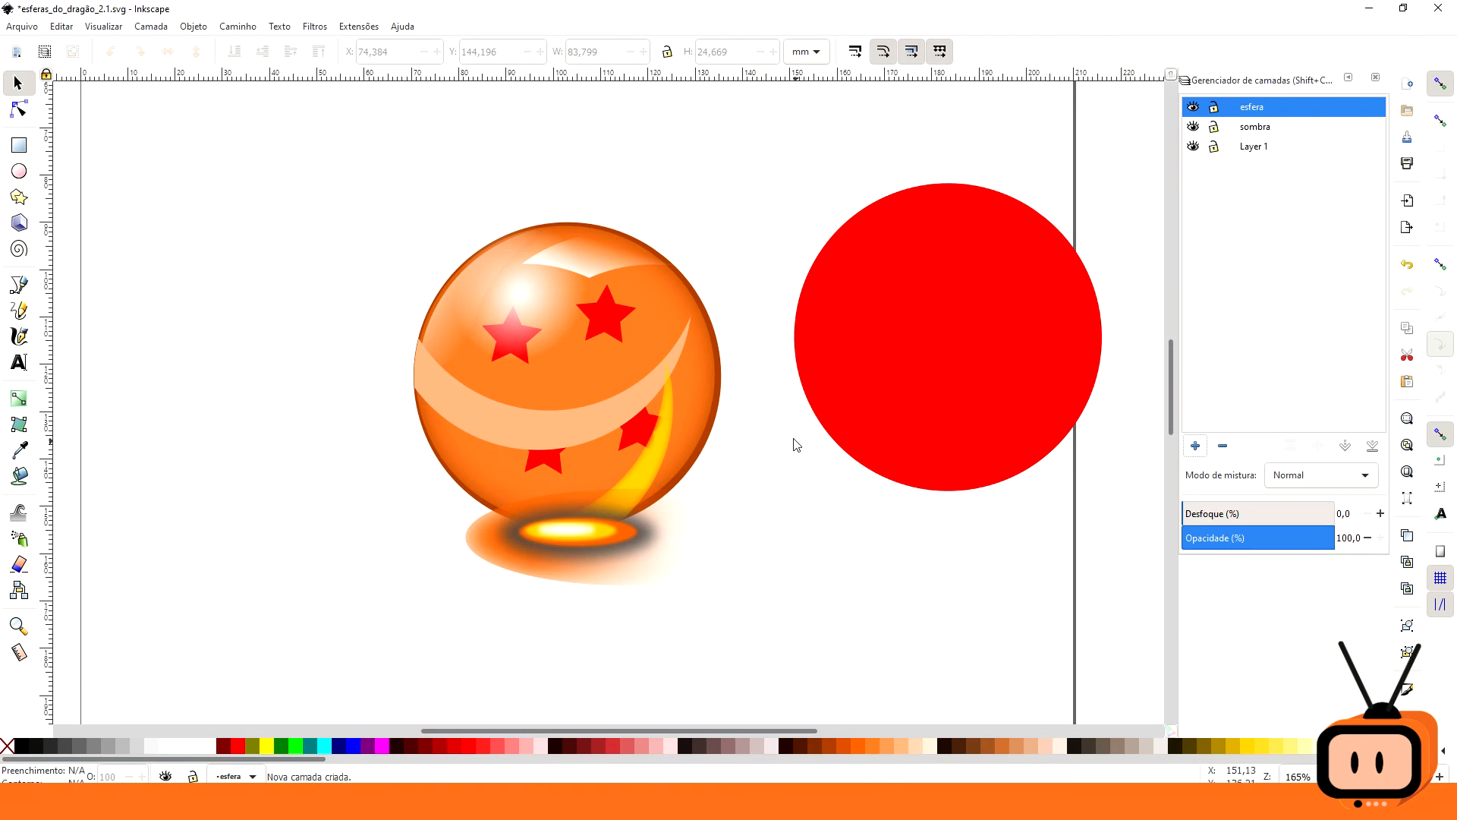
click(687, 393)
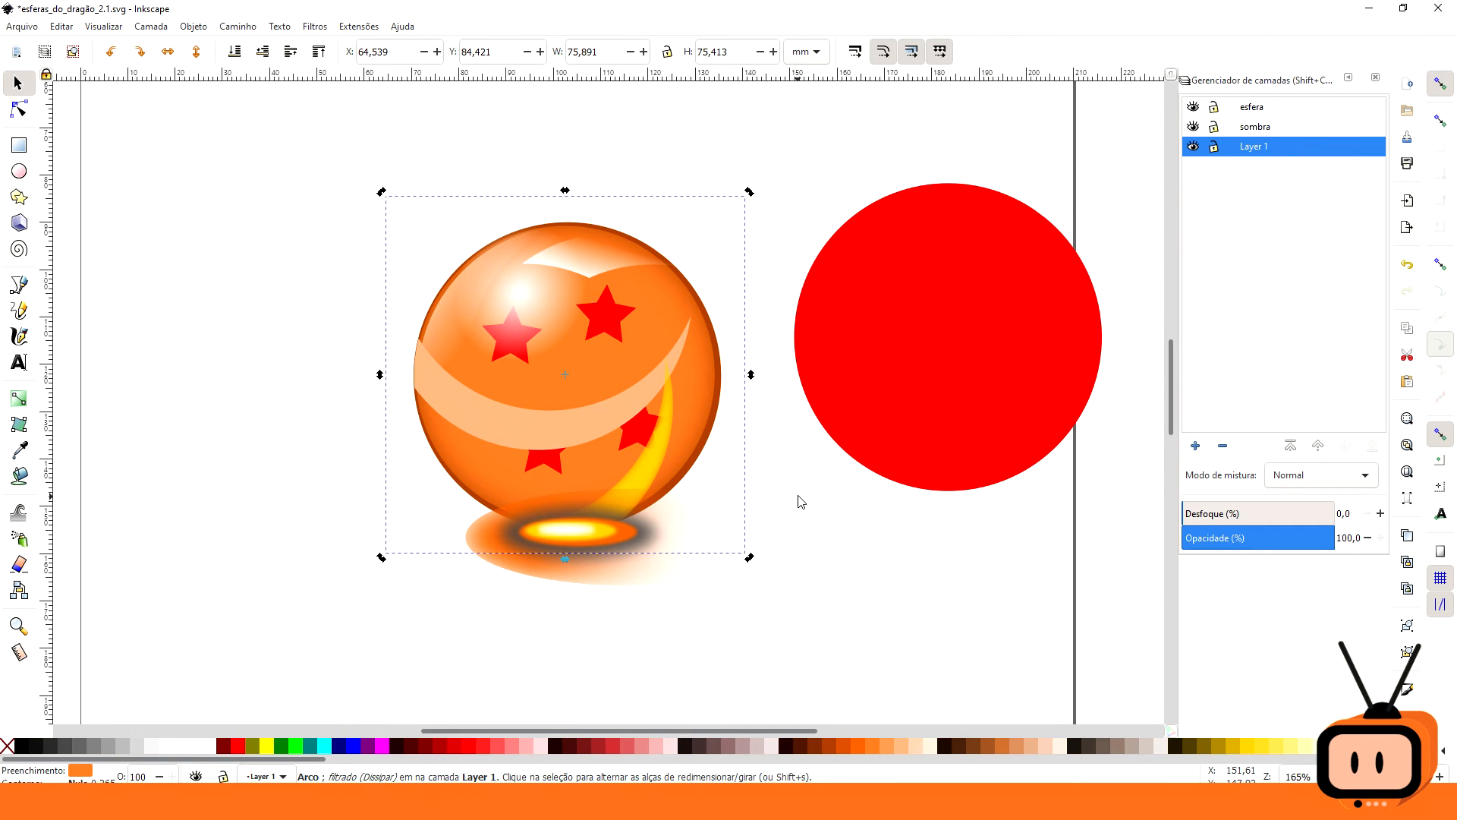
drag(698, 396, 378, 194)
drag(430, 442, 358, 405)
key(ctrl+z)
key(ctrl+z)
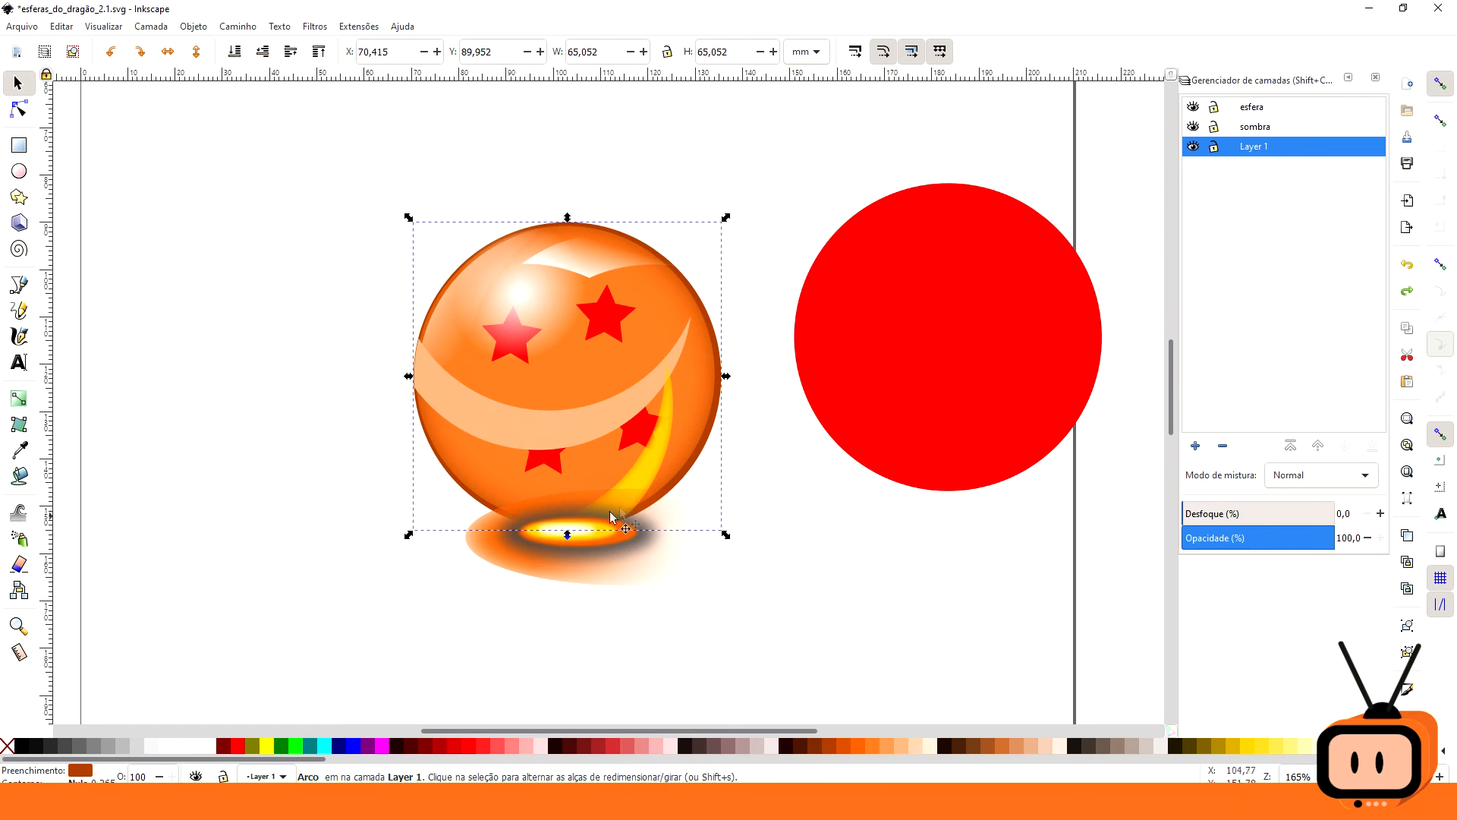
- Move the ball's dark orange circle and its blurred orange circle together to the esfera layer
shift+click(711, 442)
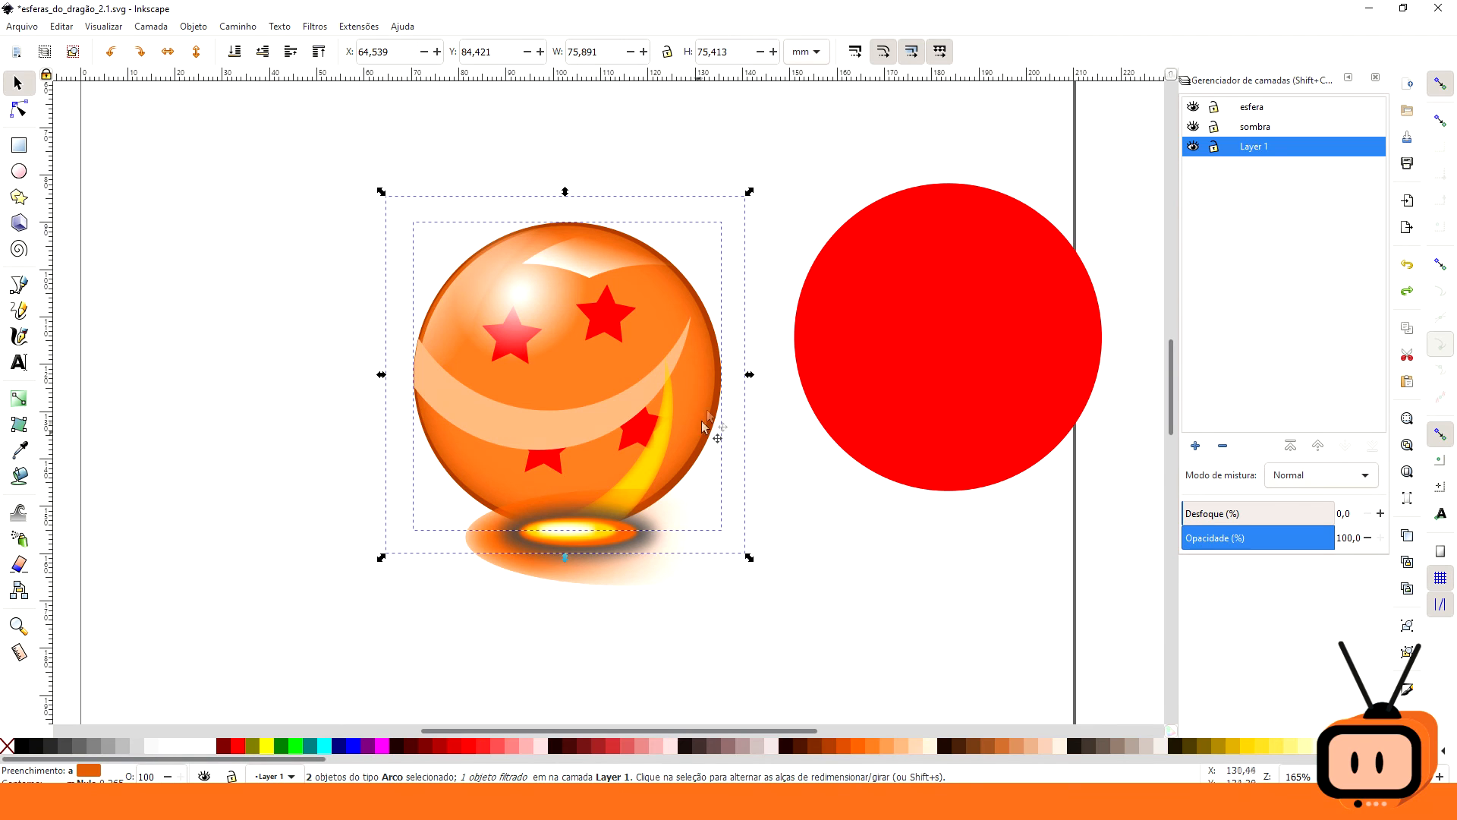
right_click(707, 413)
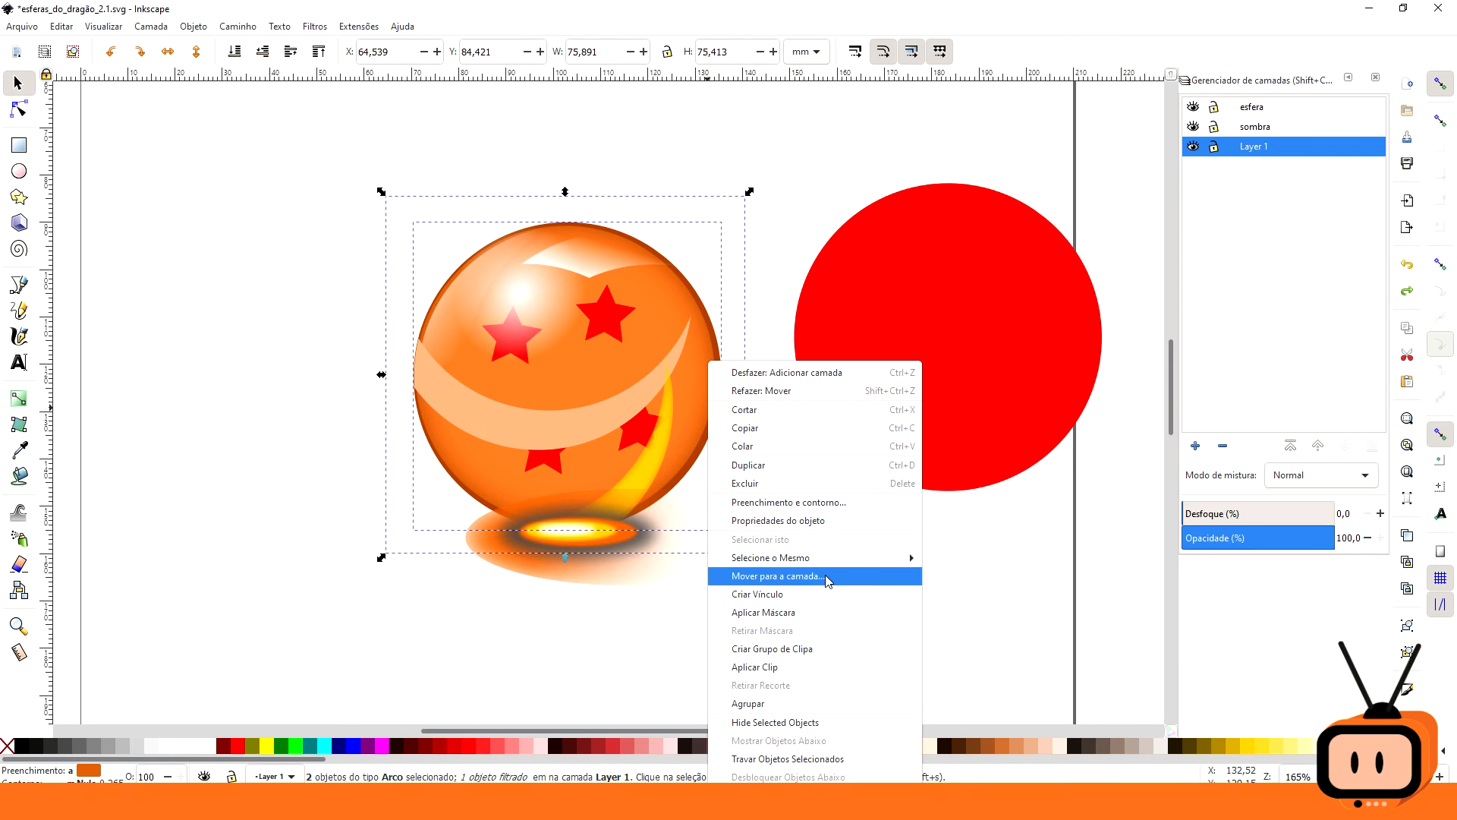
click(774, 576)
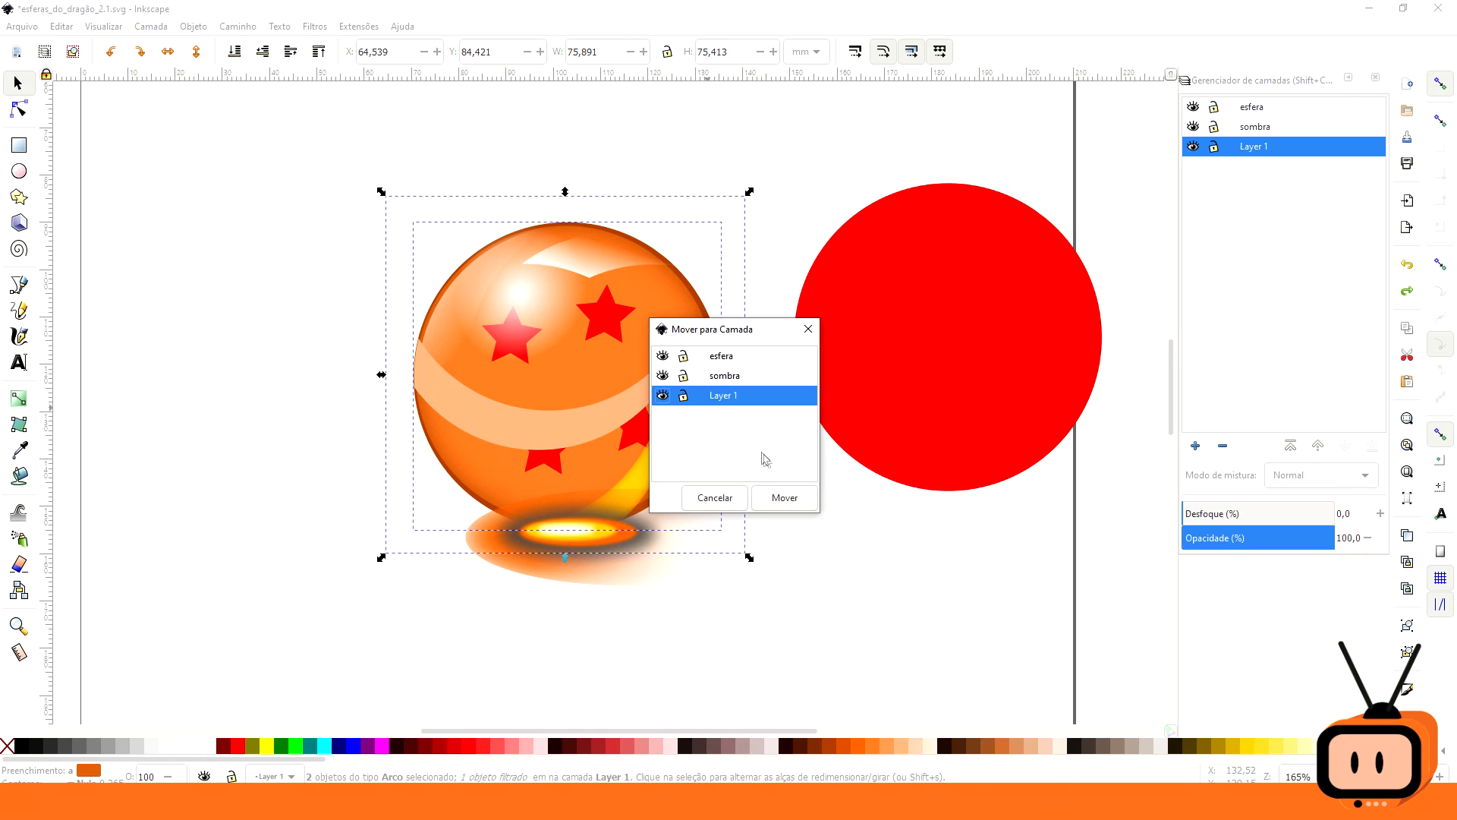
click(735, 362)
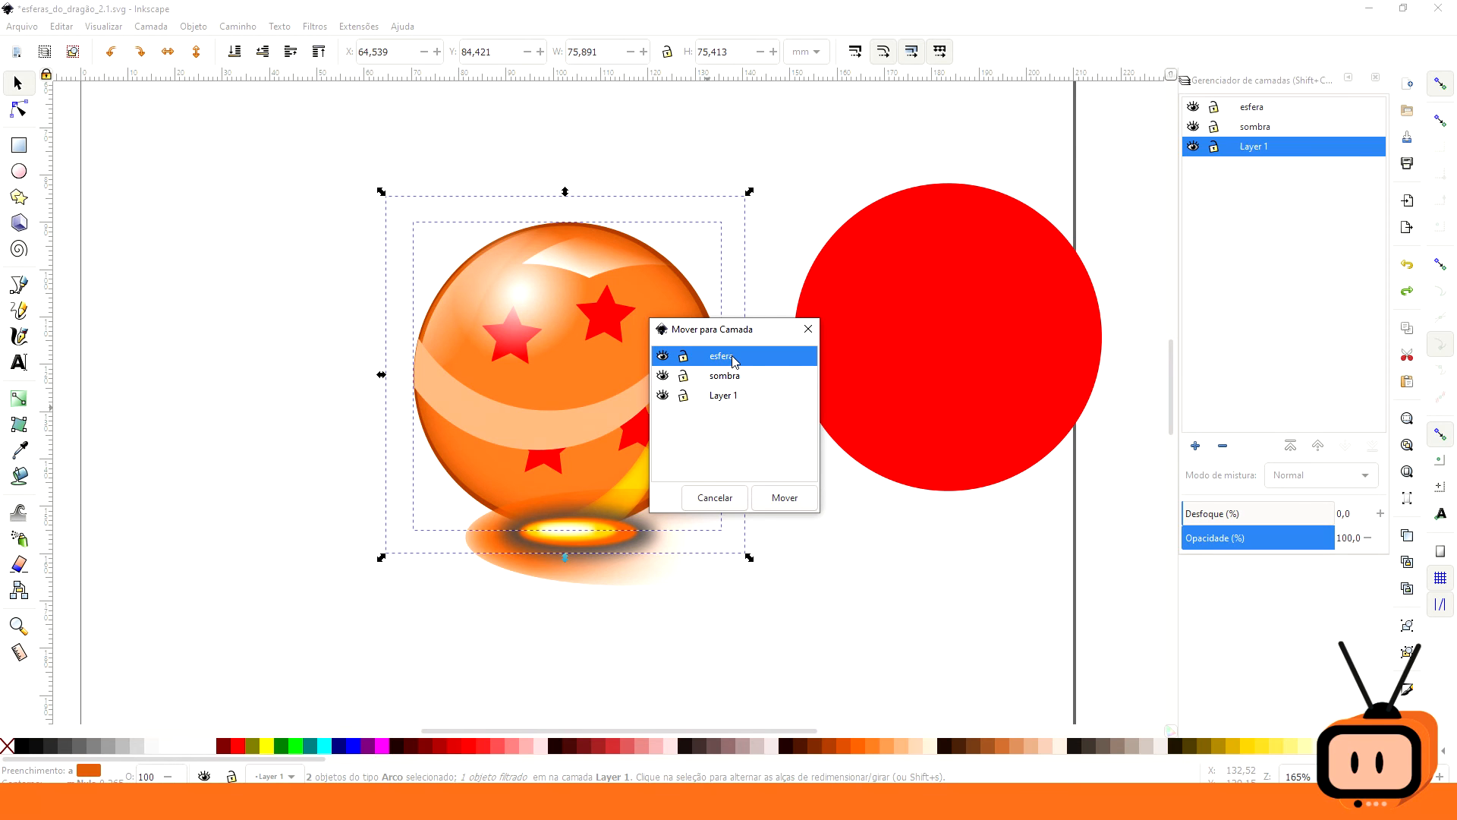
click(779, 506)
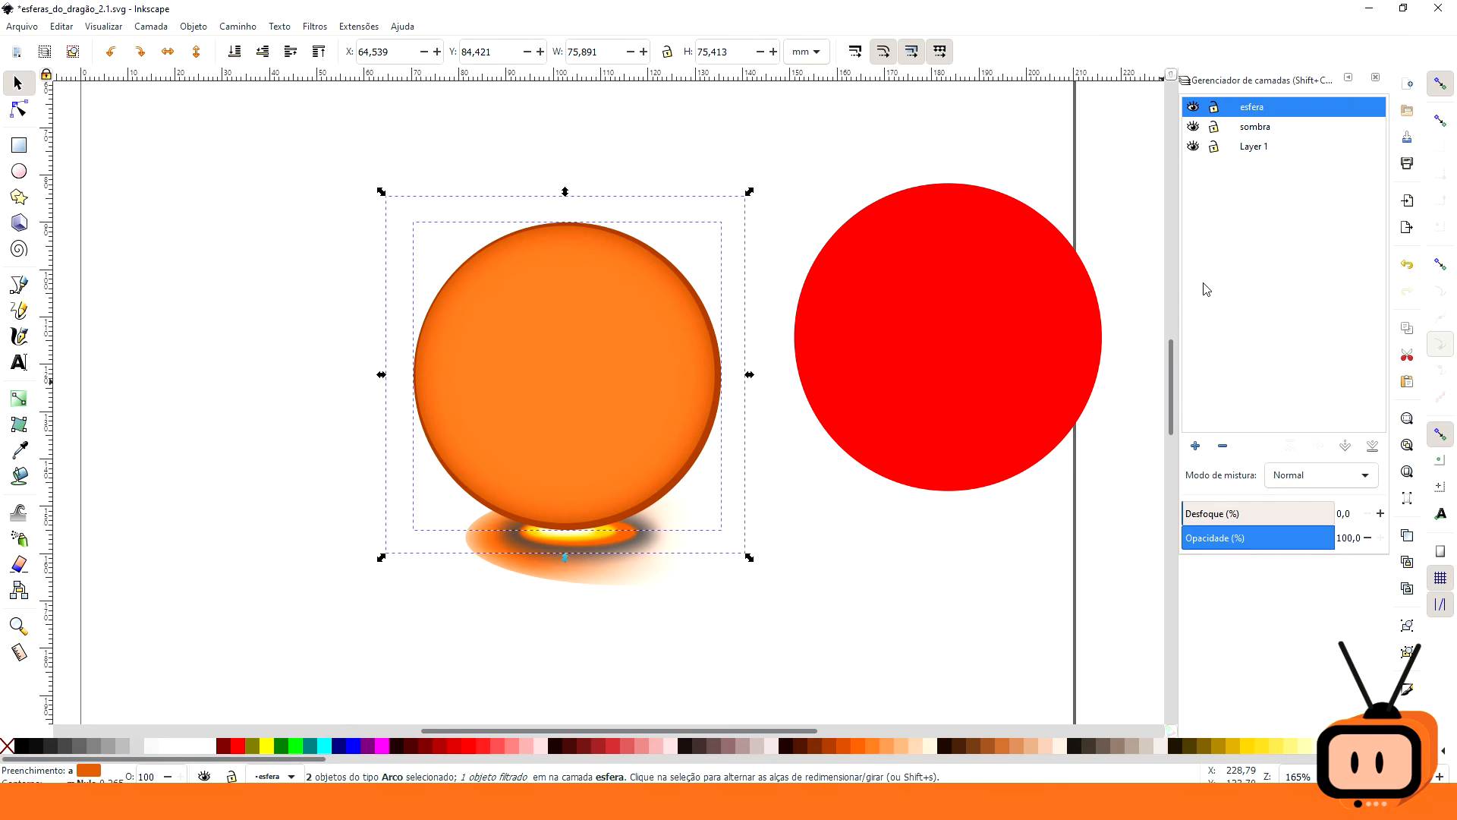
- Toggle the visibility of the esfera layer to check its contents, leaving the layer hidden
click(1193, 107)
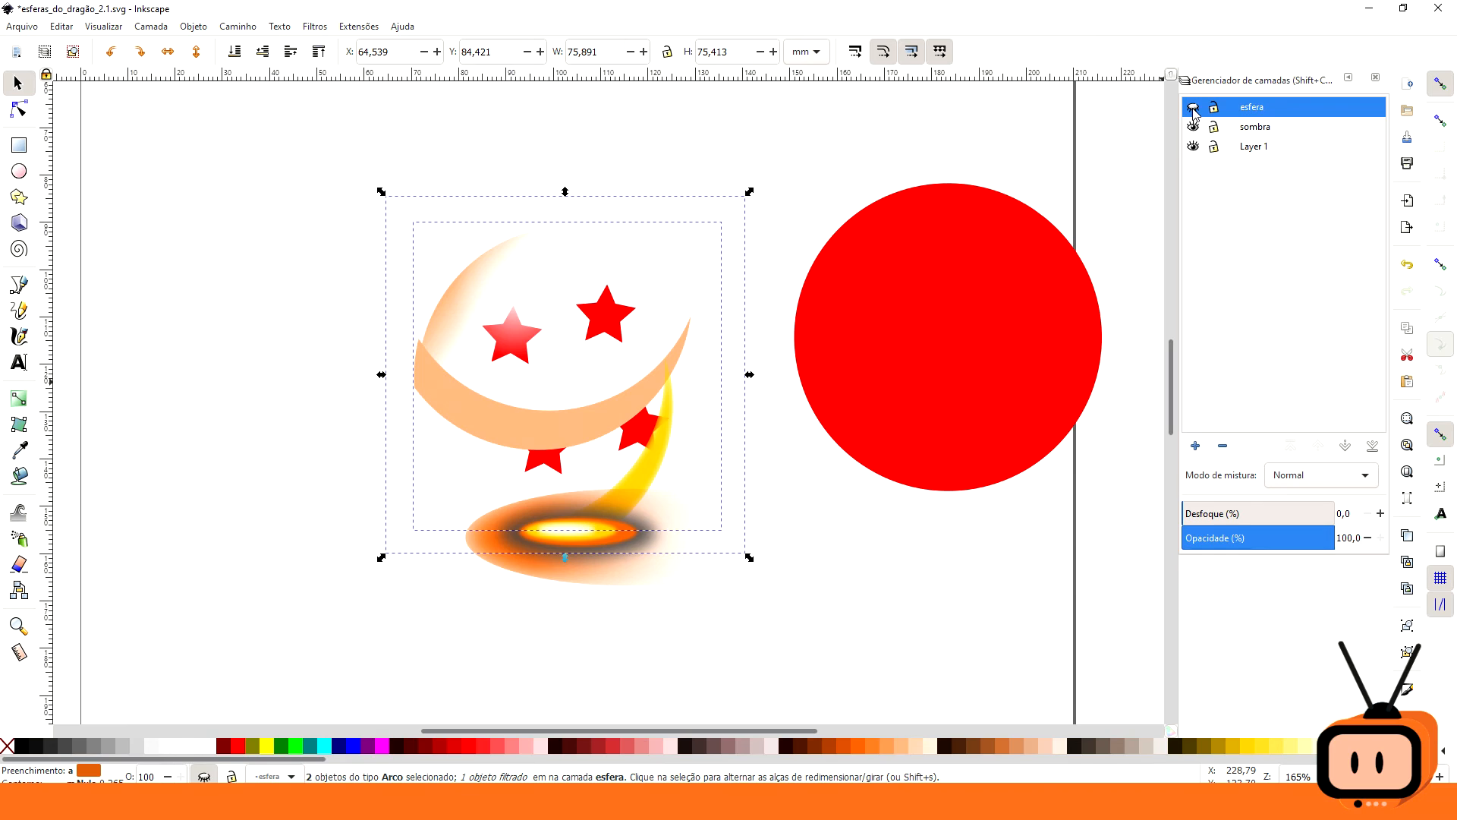
click(1193, 107)
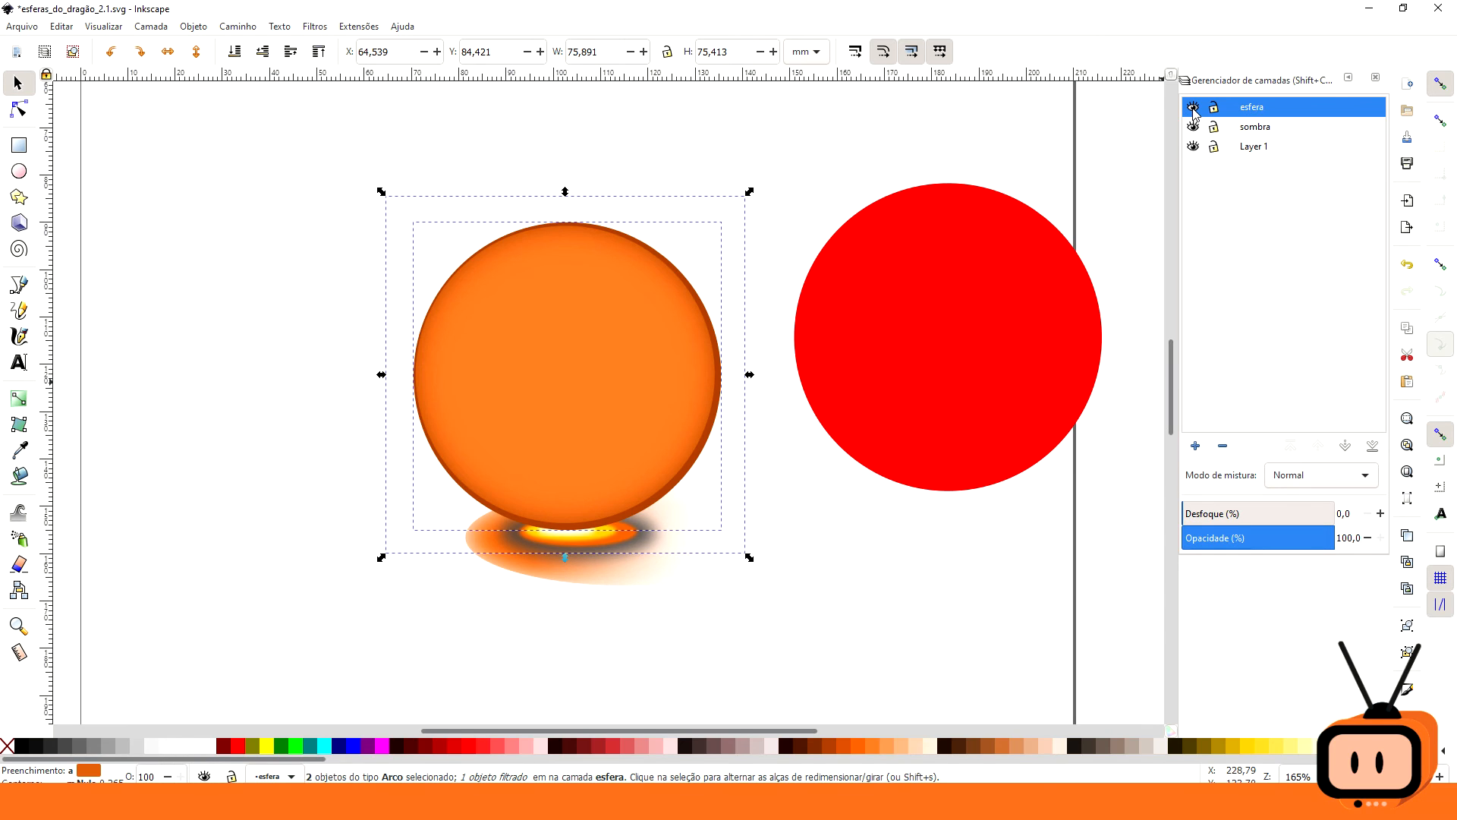
click(1193, 107)
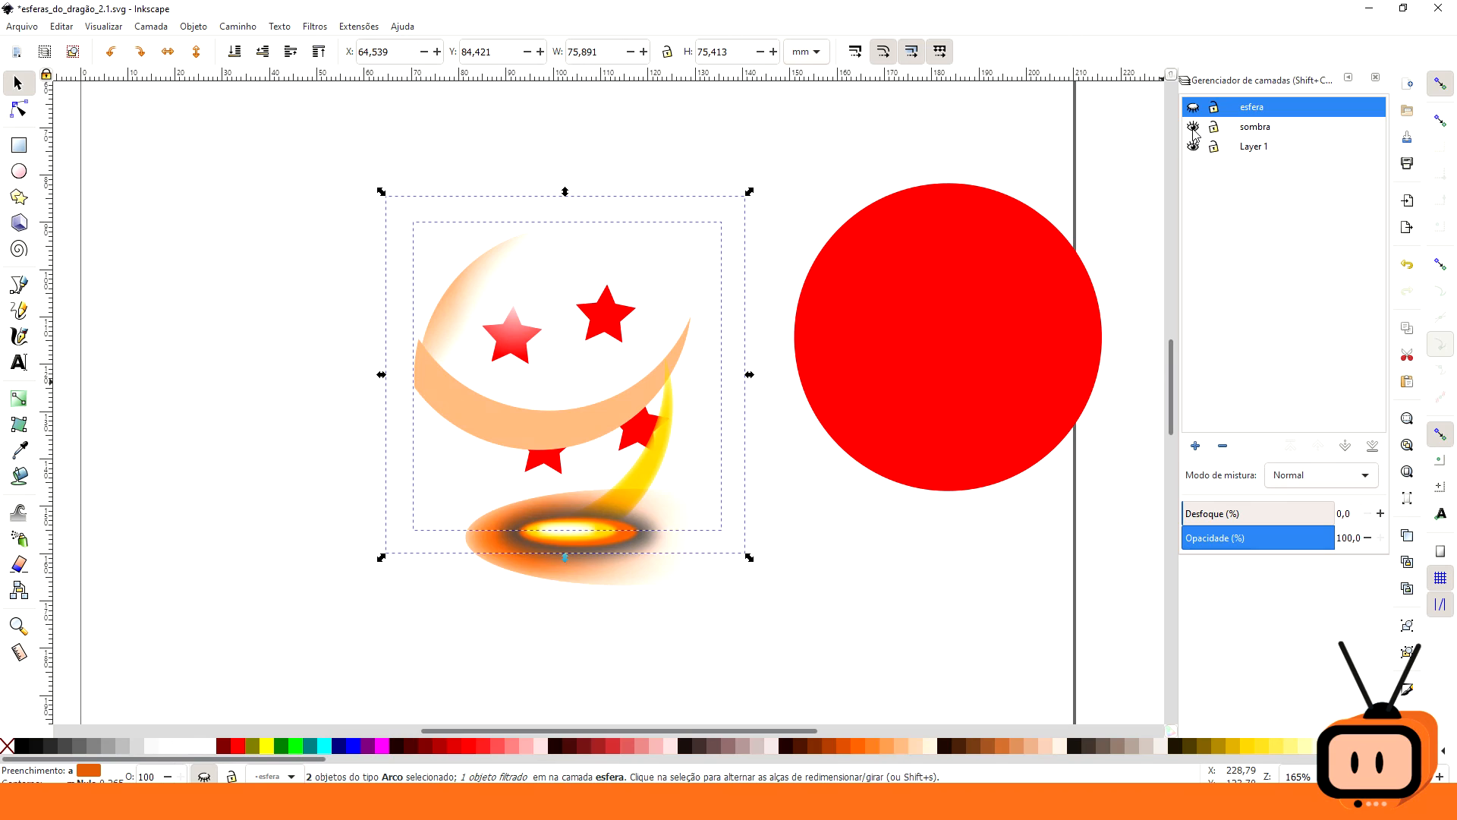
- Hide the sombra layer and add a layer named "estrelas" above the esfera layer
click(1193, 127)
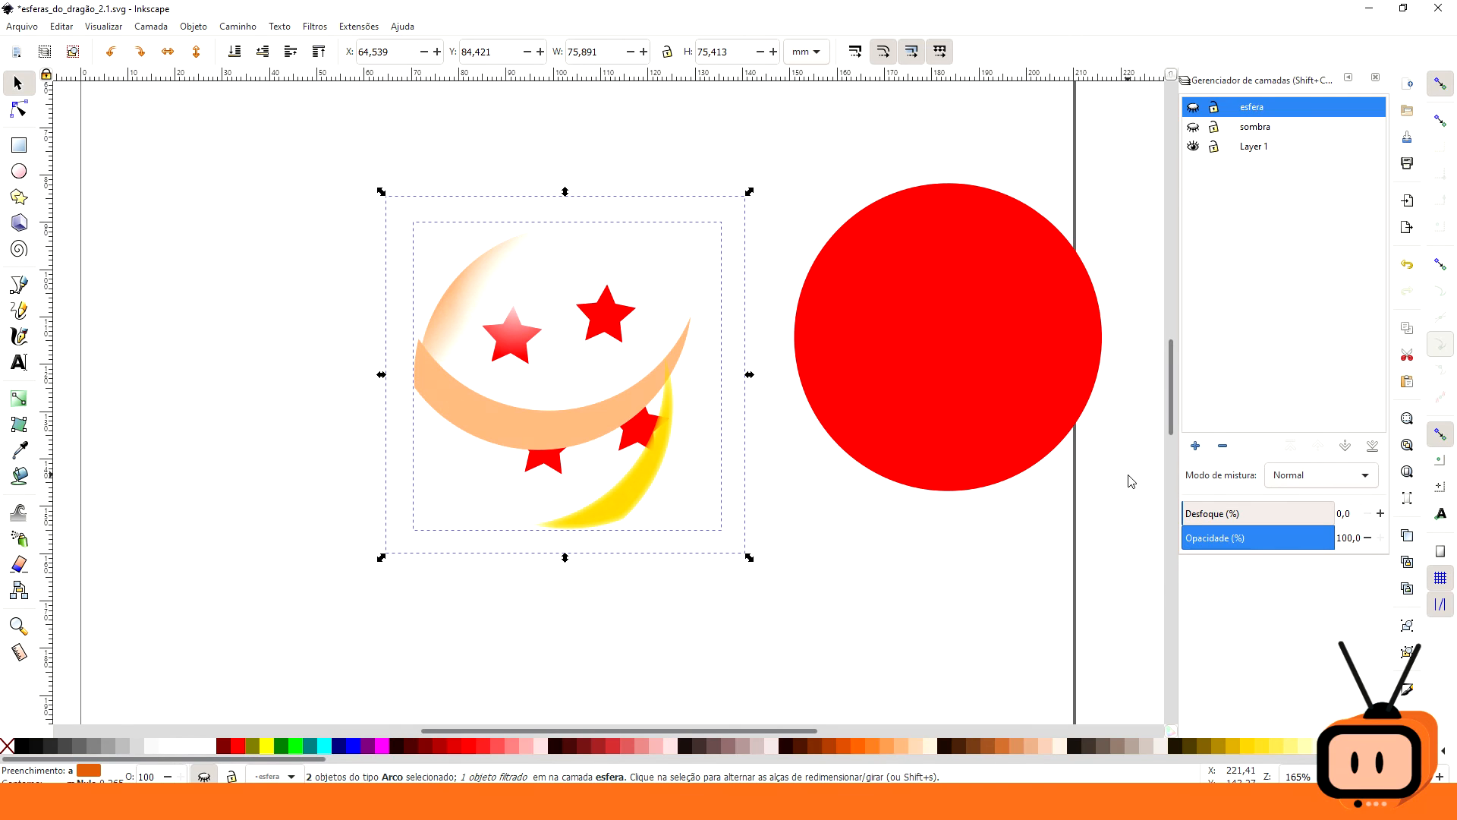
click(1196, 446)
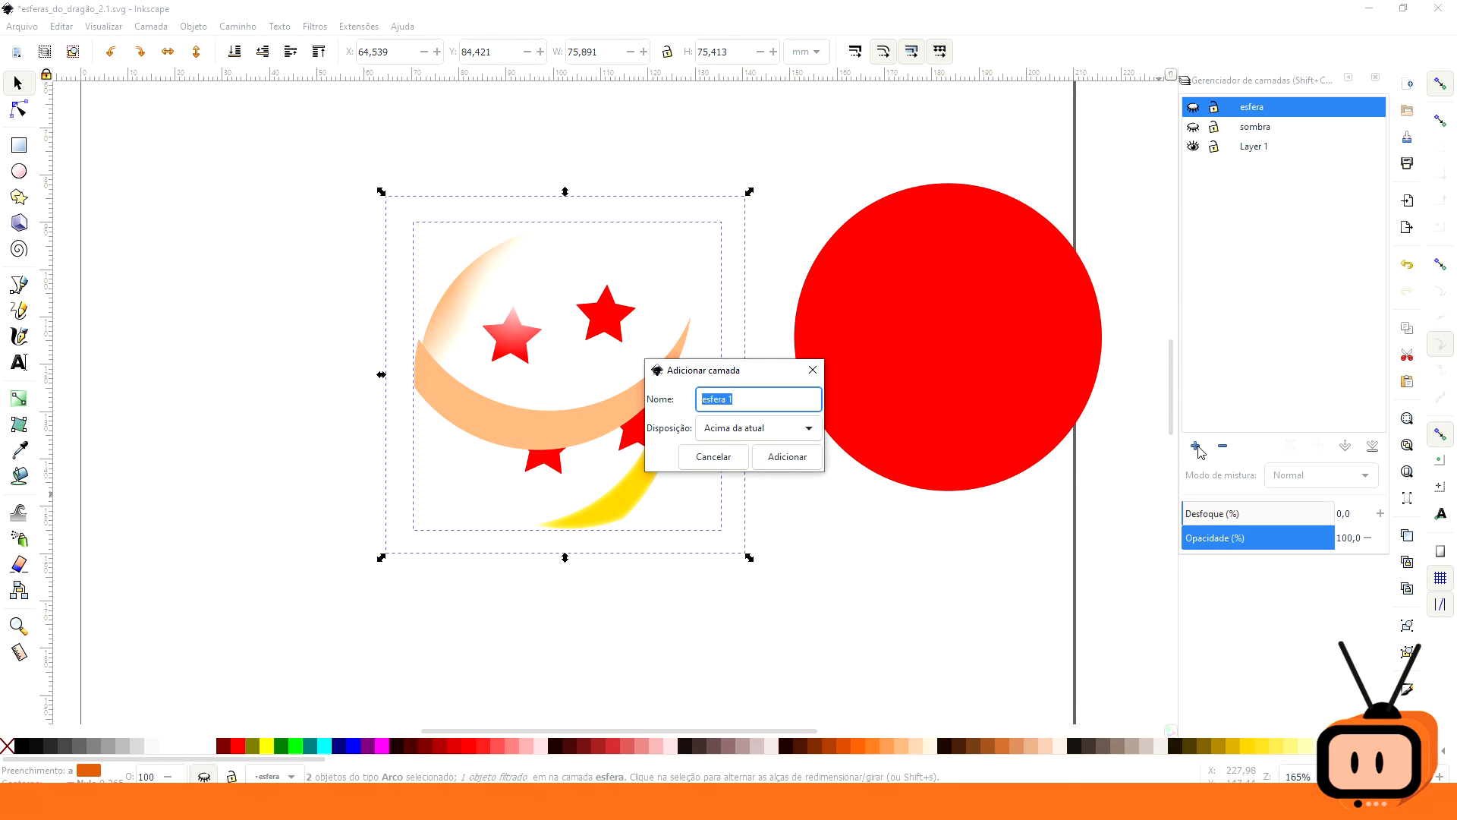
text(estrelas)
key(Return)
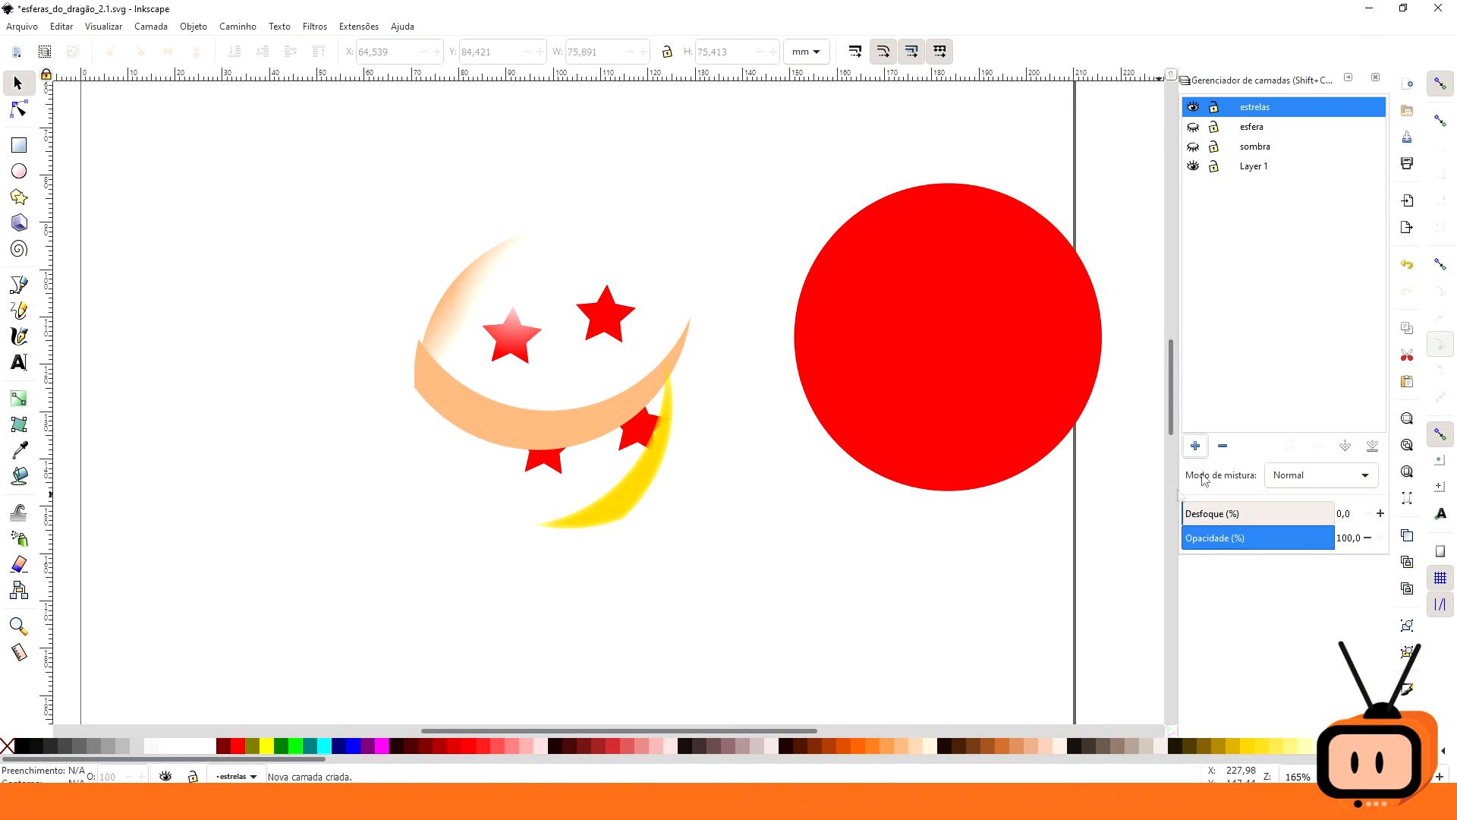
- Move the red stars path to the estrelas layer and hide that layer
click(561, 472)
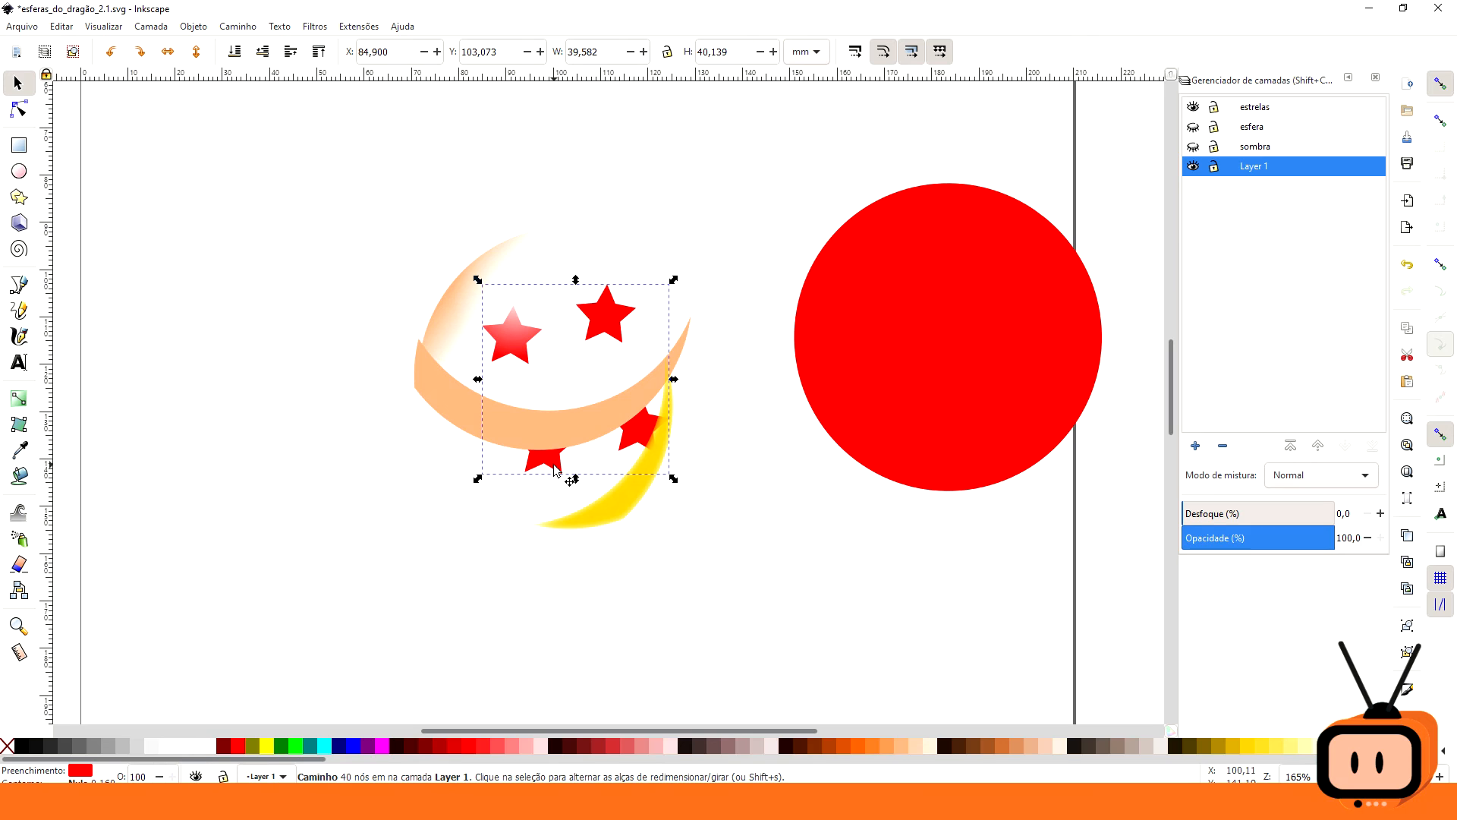
right_click(555, 469)
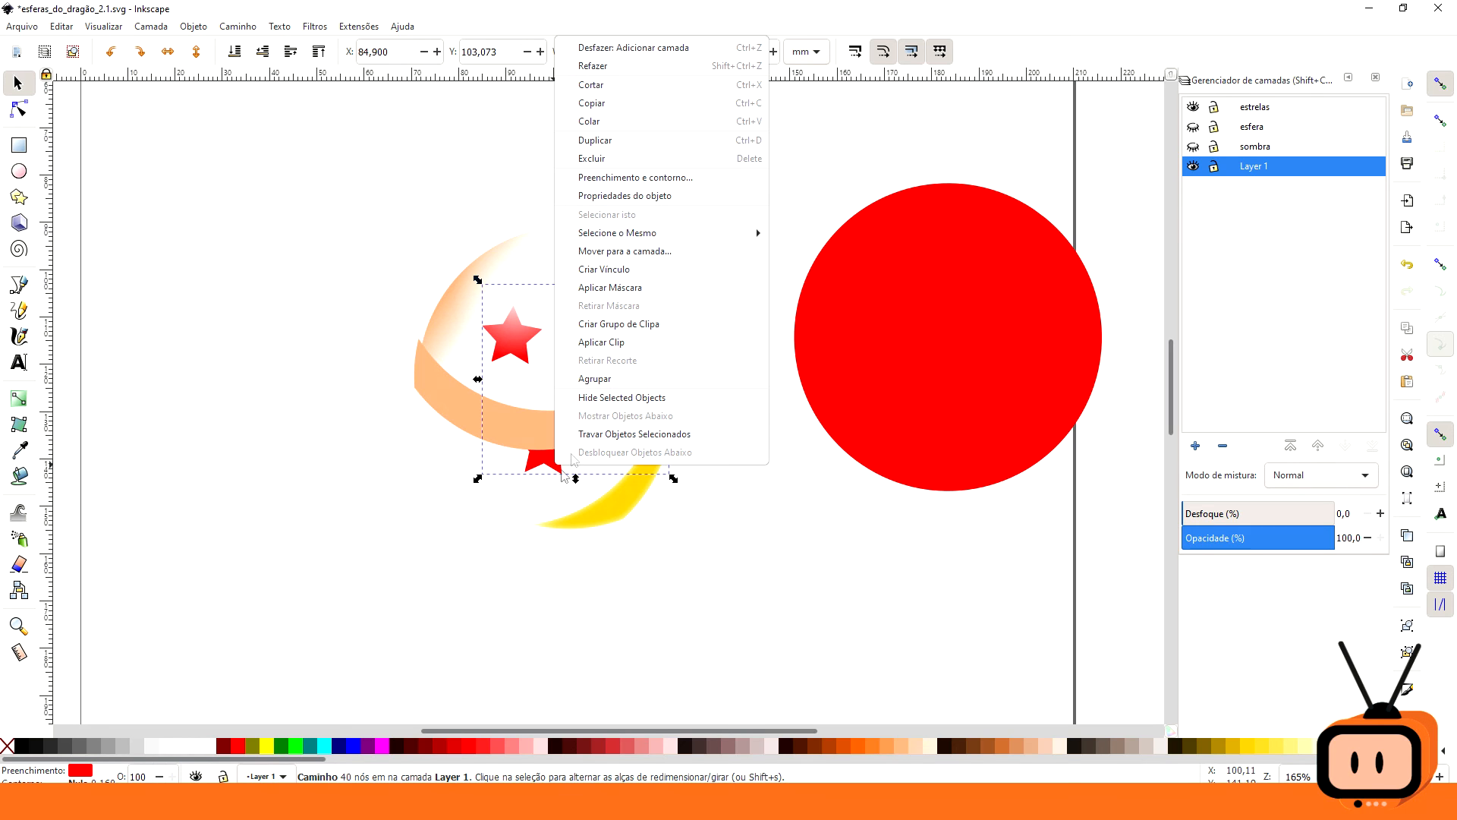
click(678, 254)
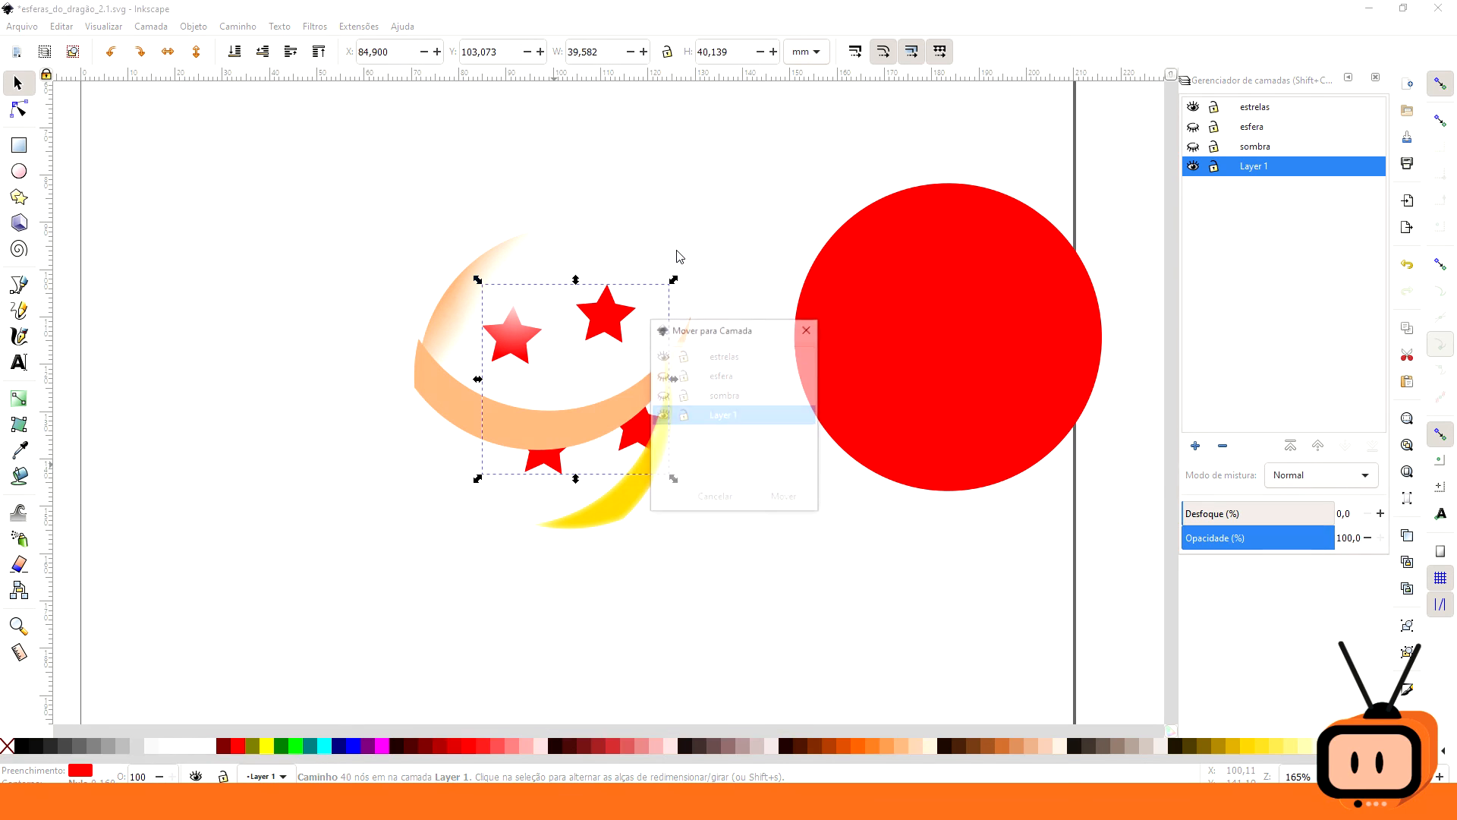
click(727, 358)
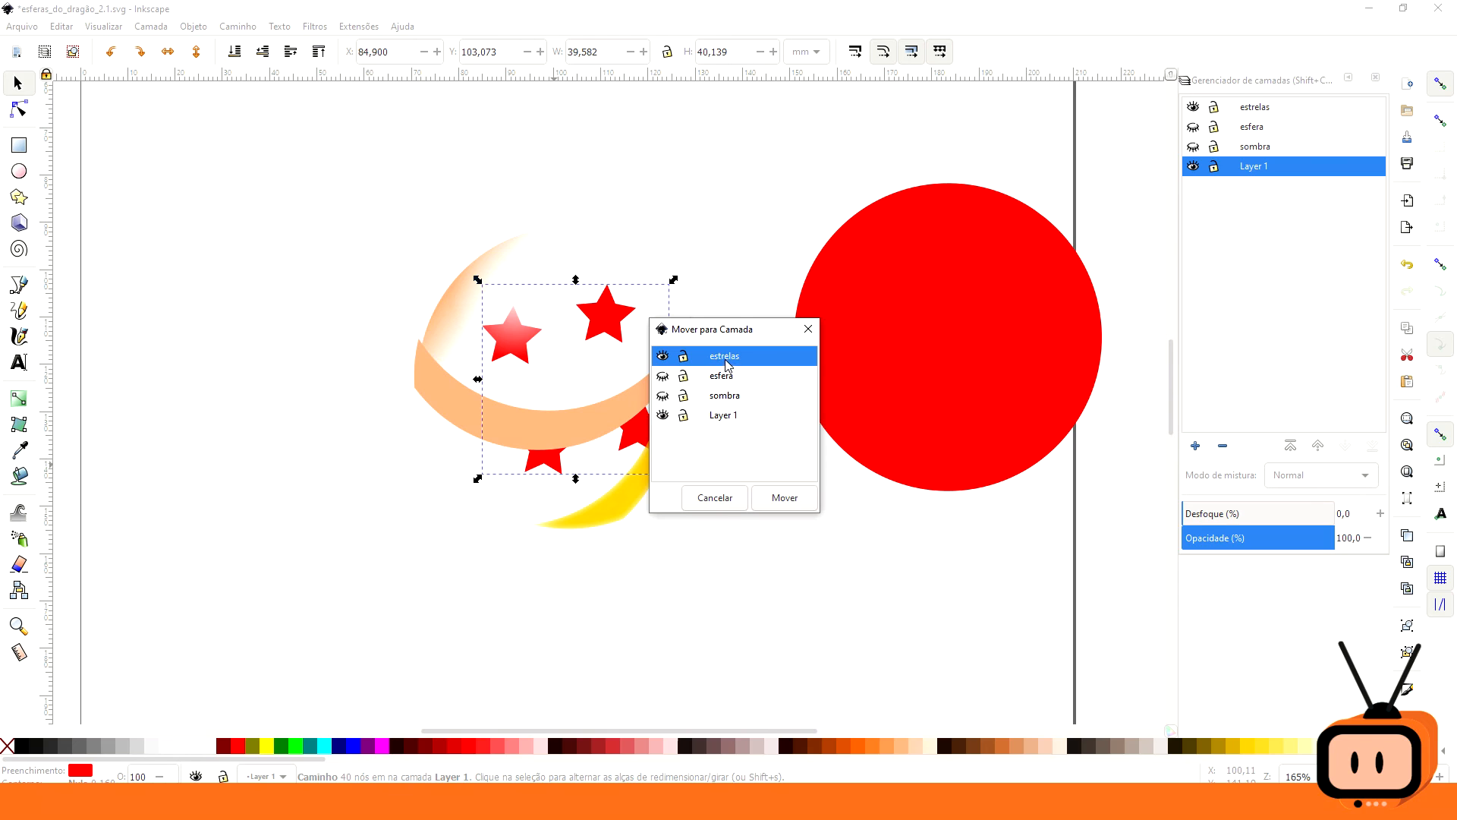
click(777, 506)
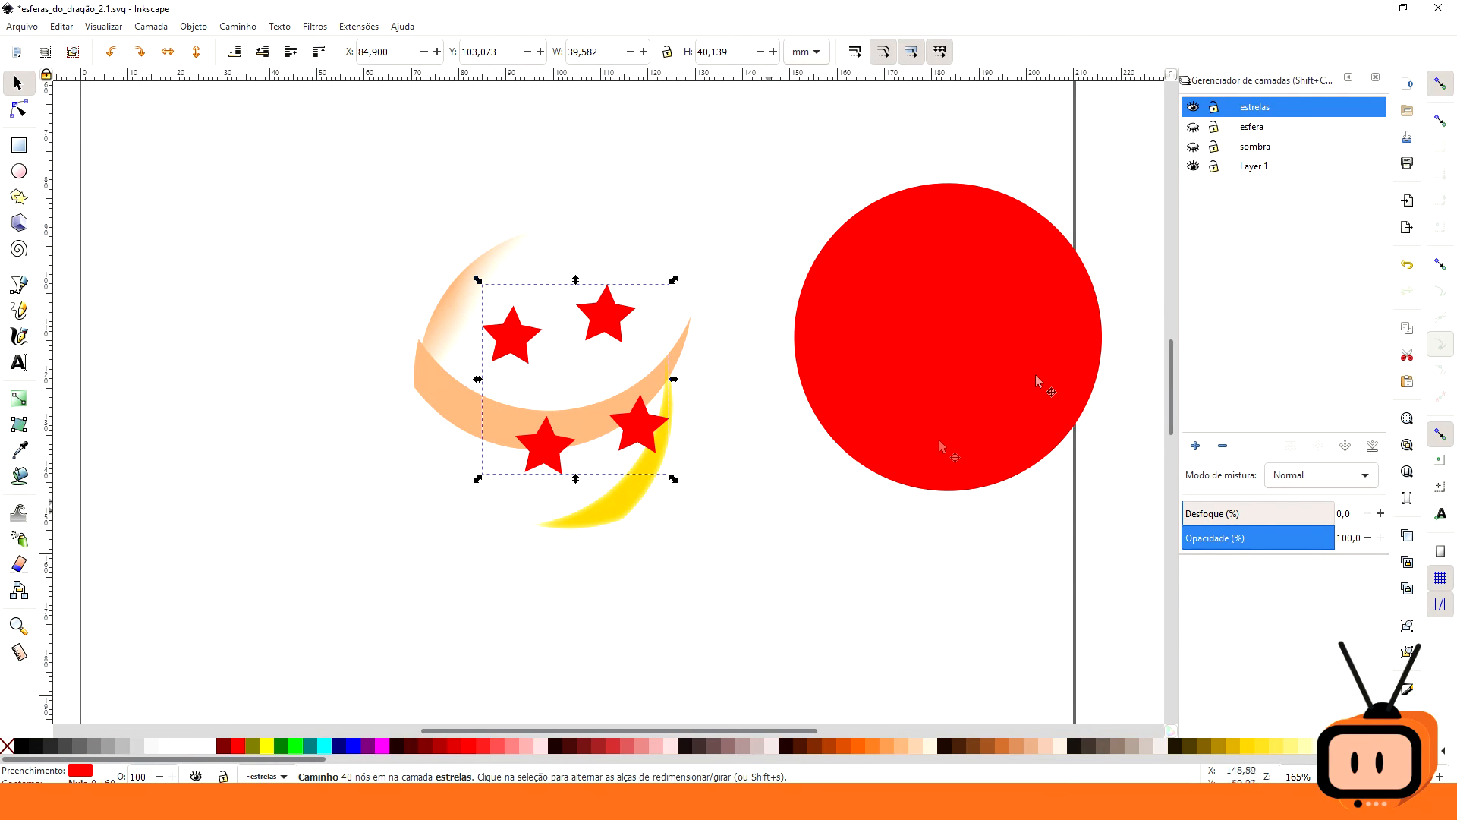
click(1193, 108)
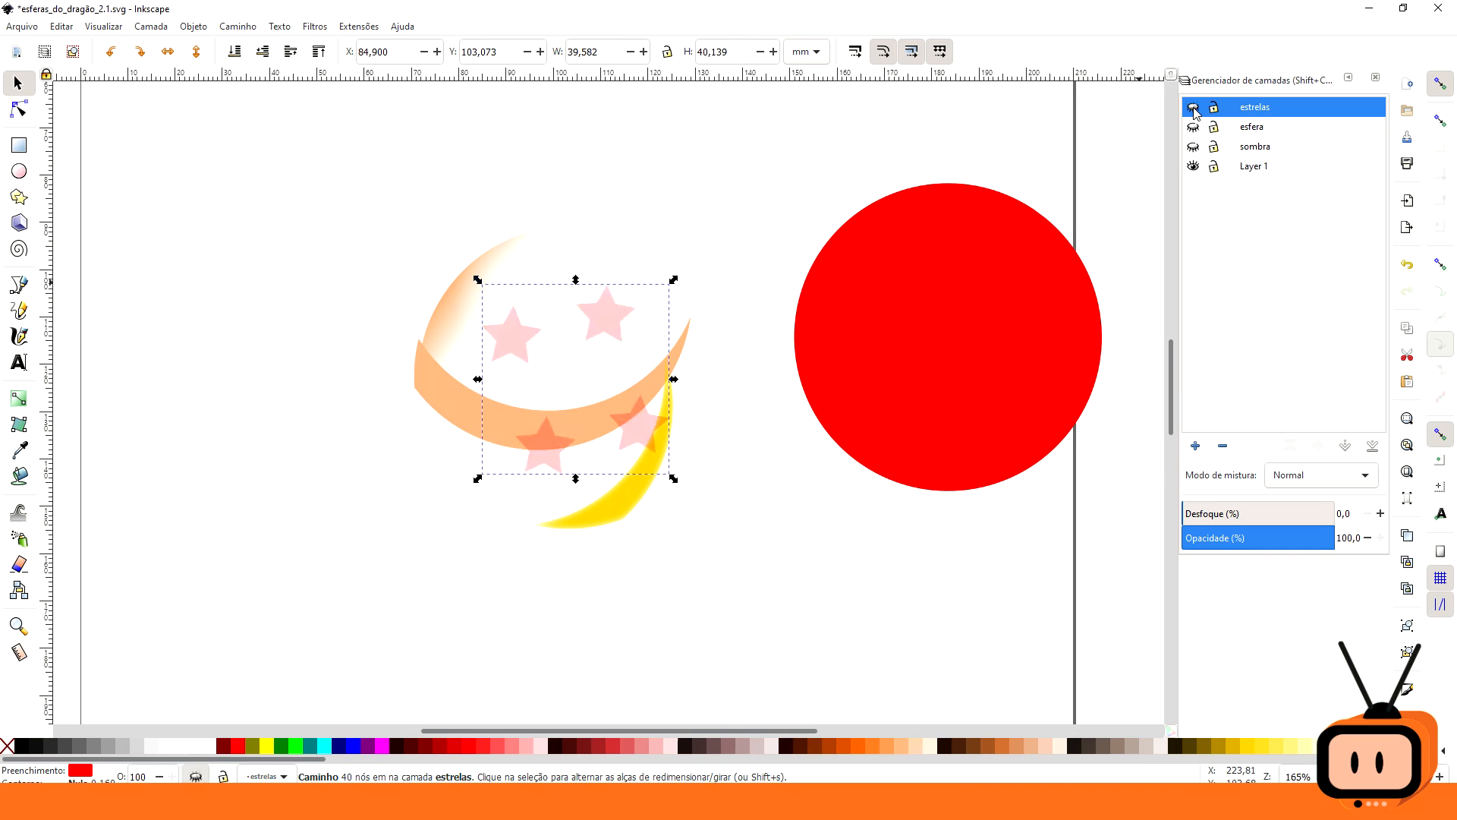
- Add another layer named "reflexo" above the estrelas layer
click(356, 159)
drag(334, 152, 768, 625)
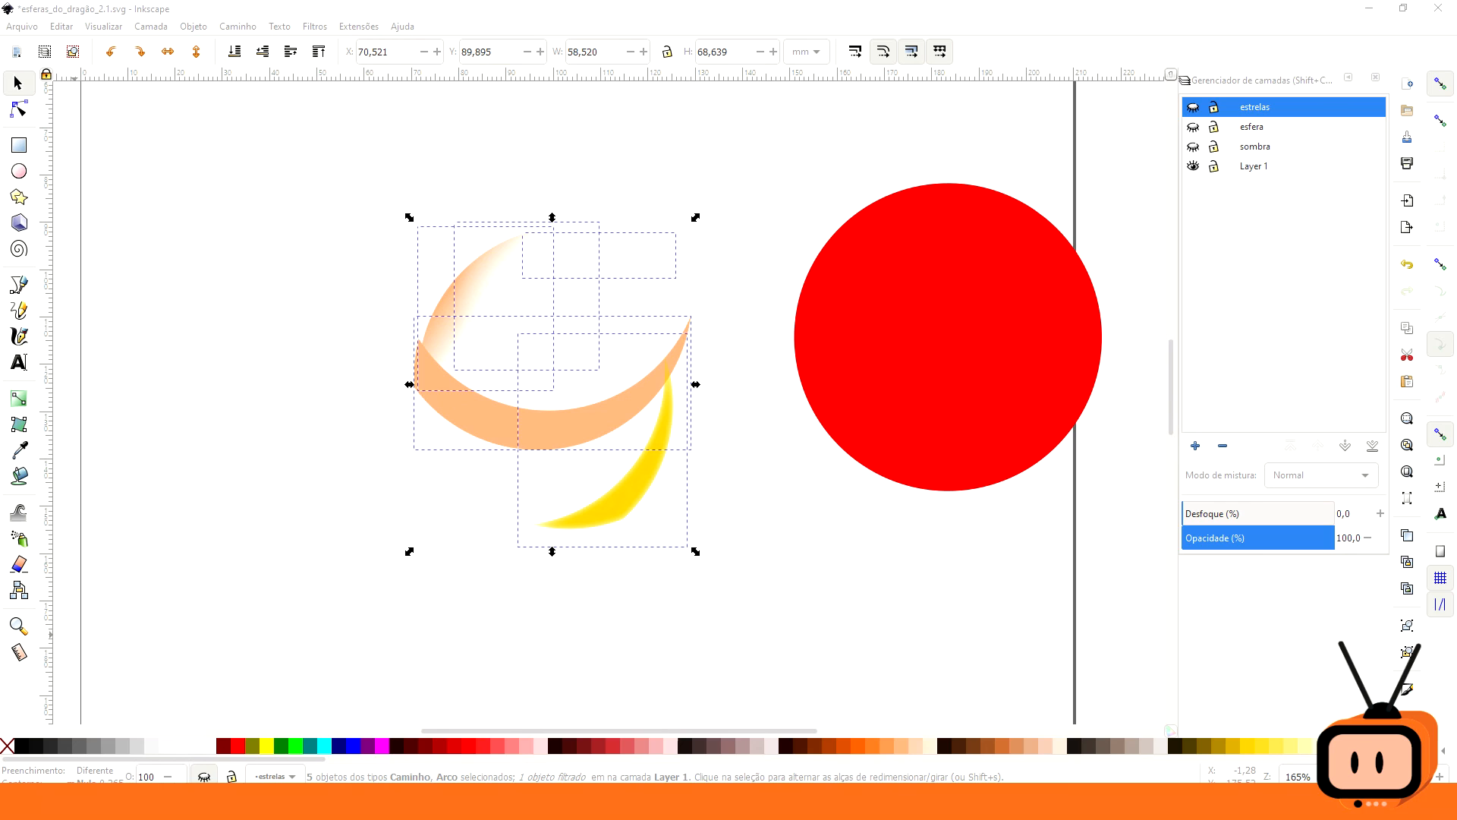
click(1197, 447)
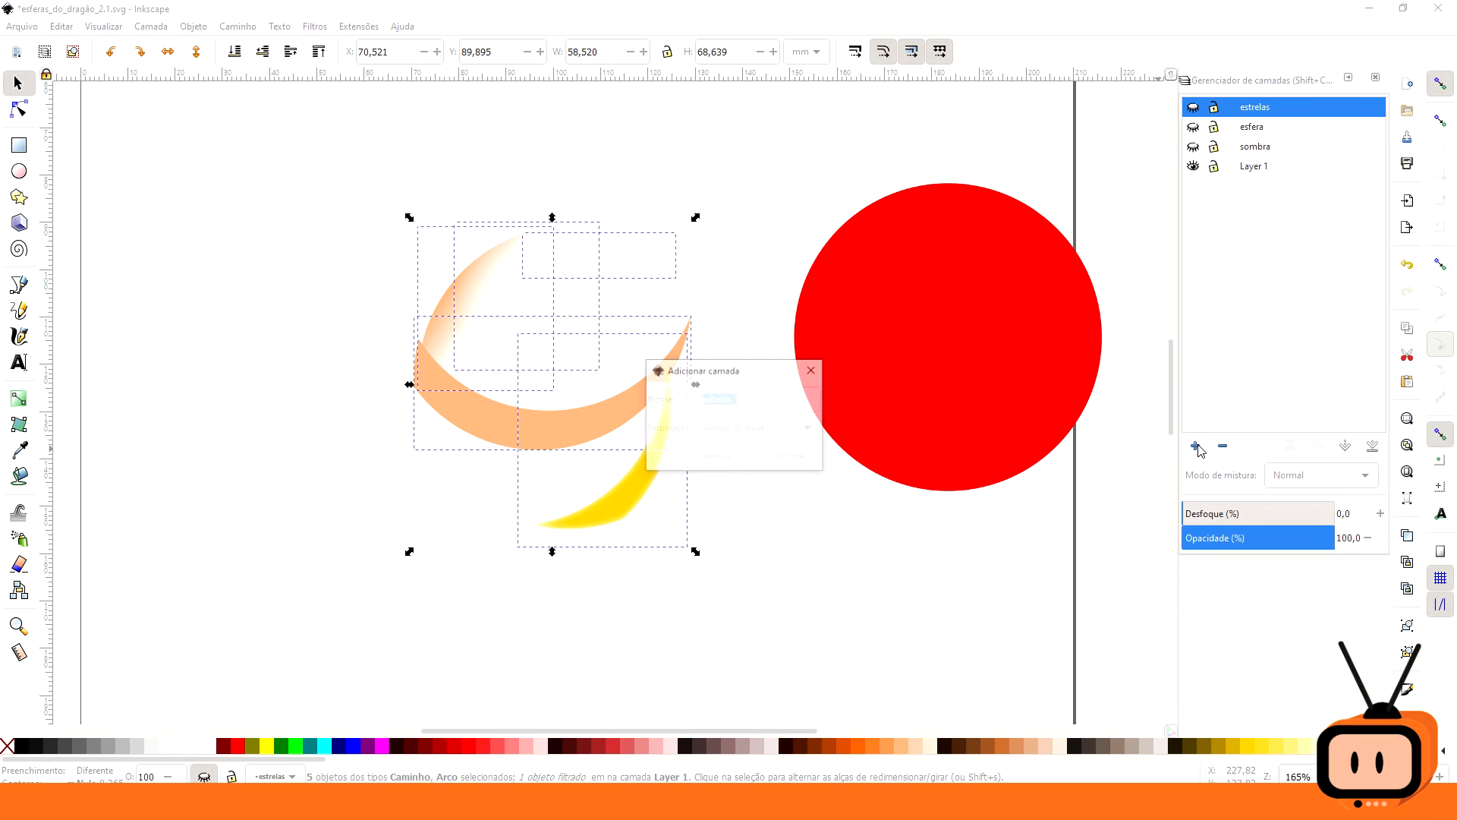
text(reflexo)
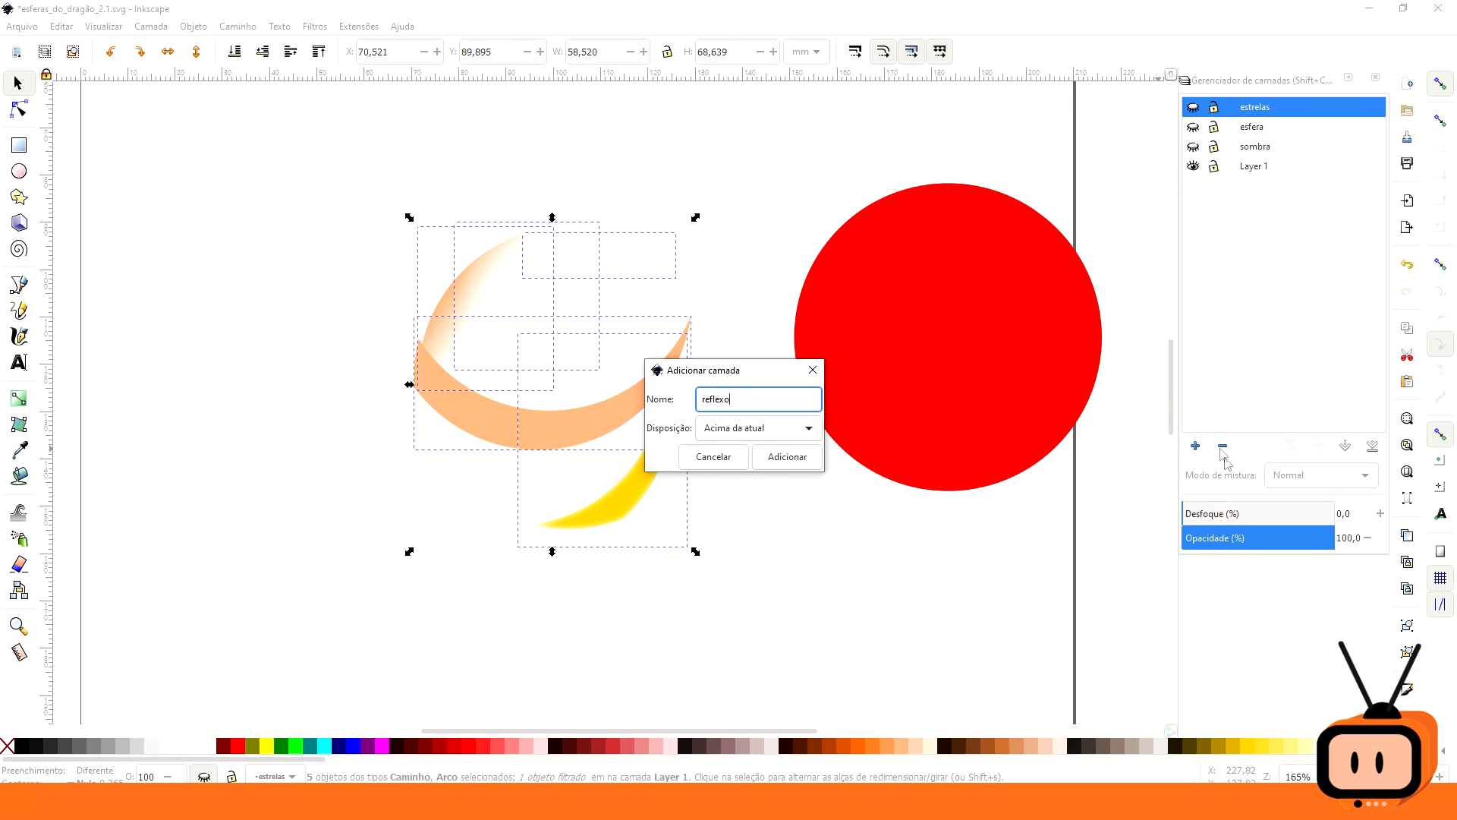
click(806, 465)
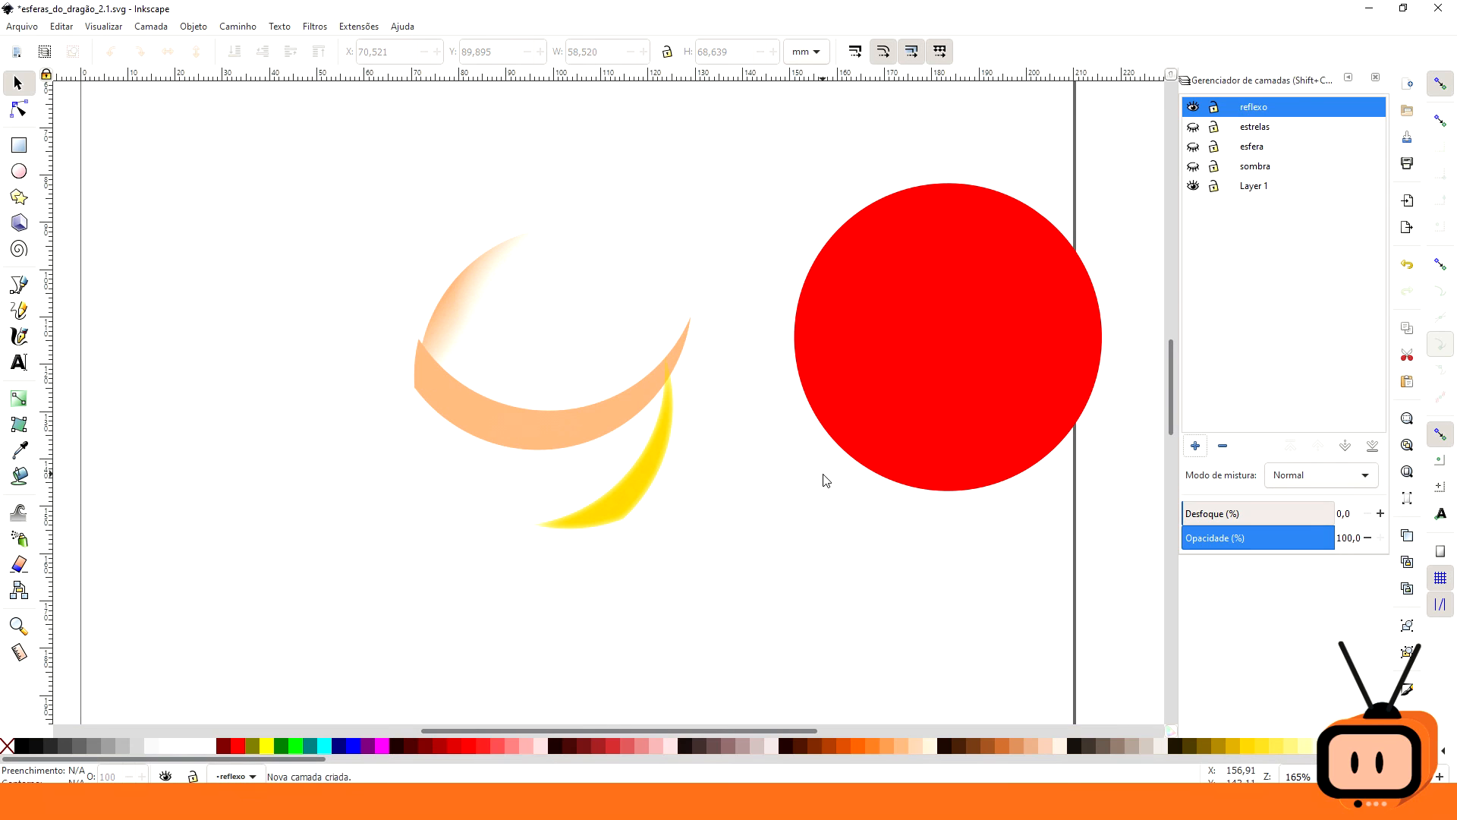
- Move the ball's five remaining reflection shapes together from Layer 1 to the reflexo layer
drag(314, 139, 764, 645)
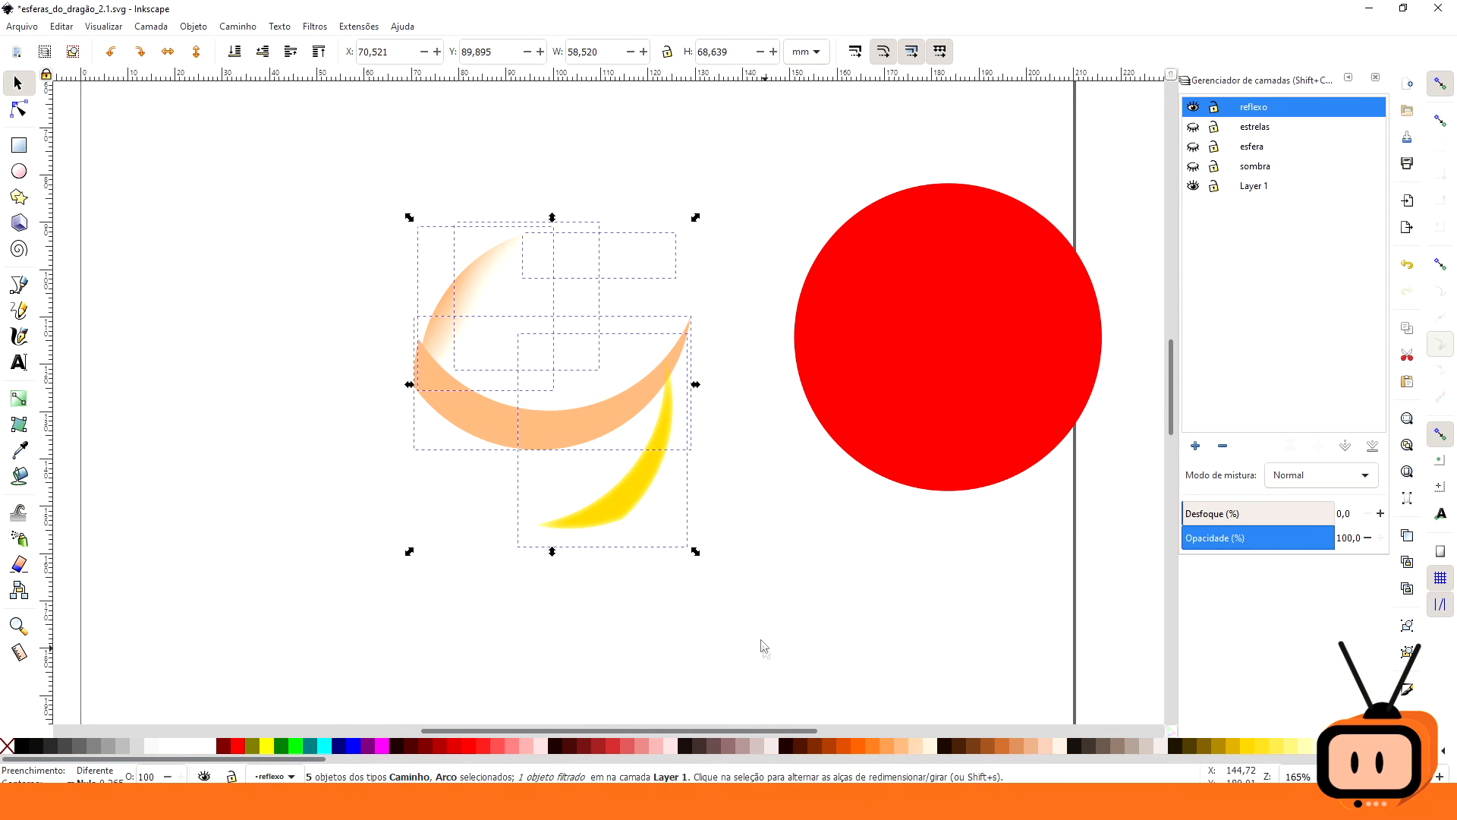
right_click(594, 434)
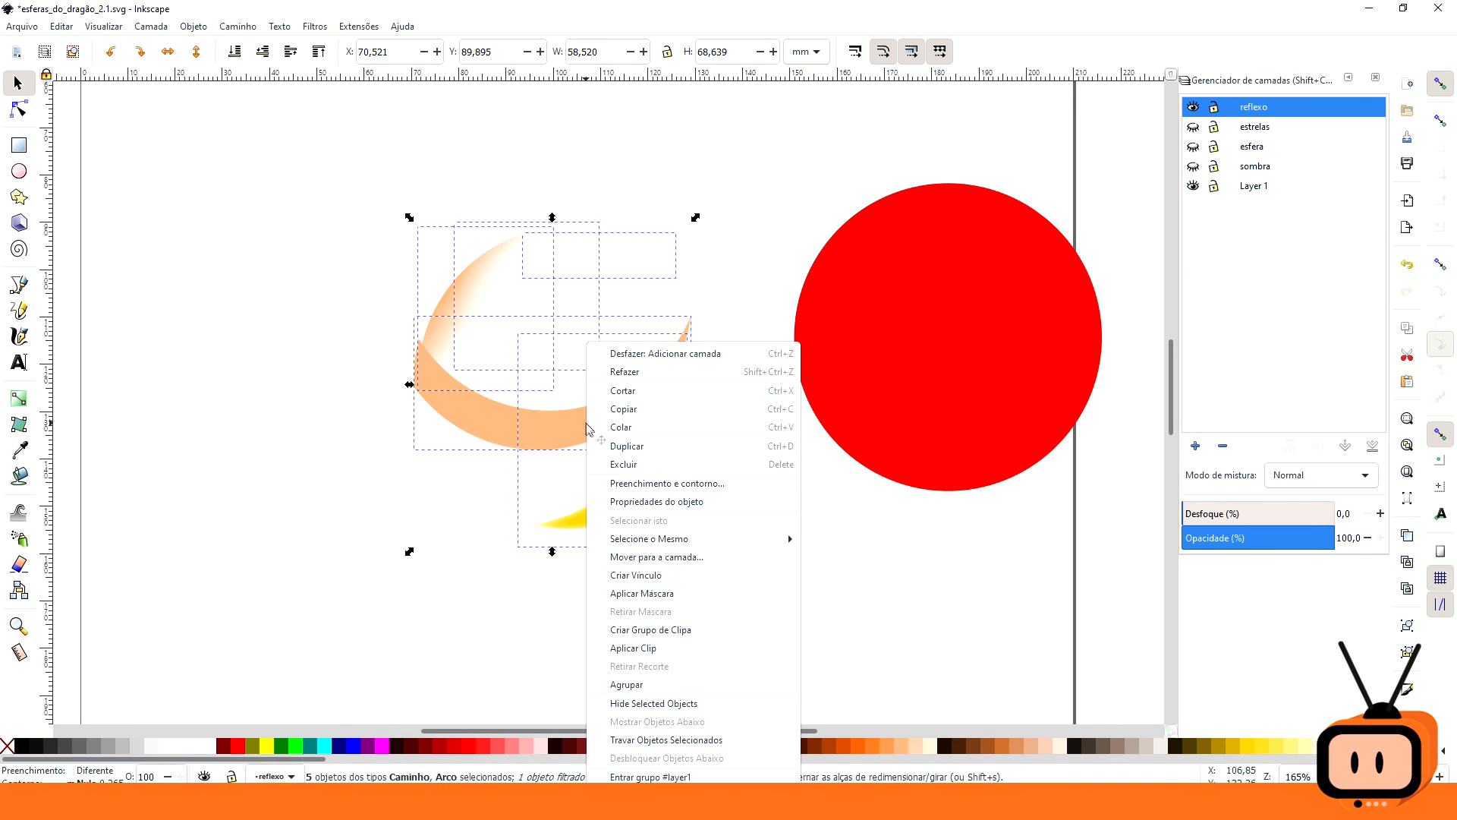
click(717, 565)
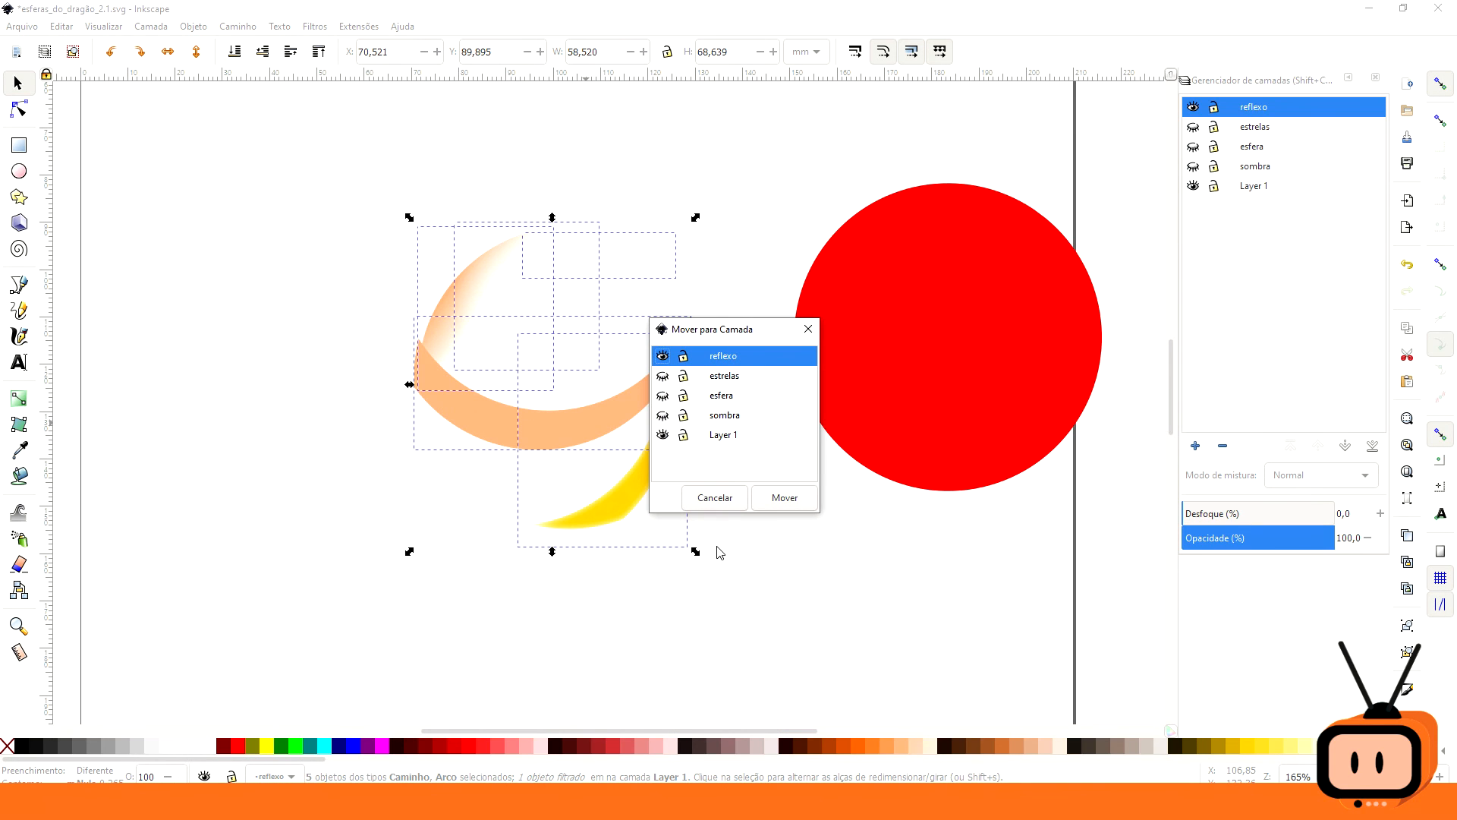
click(774, 503)
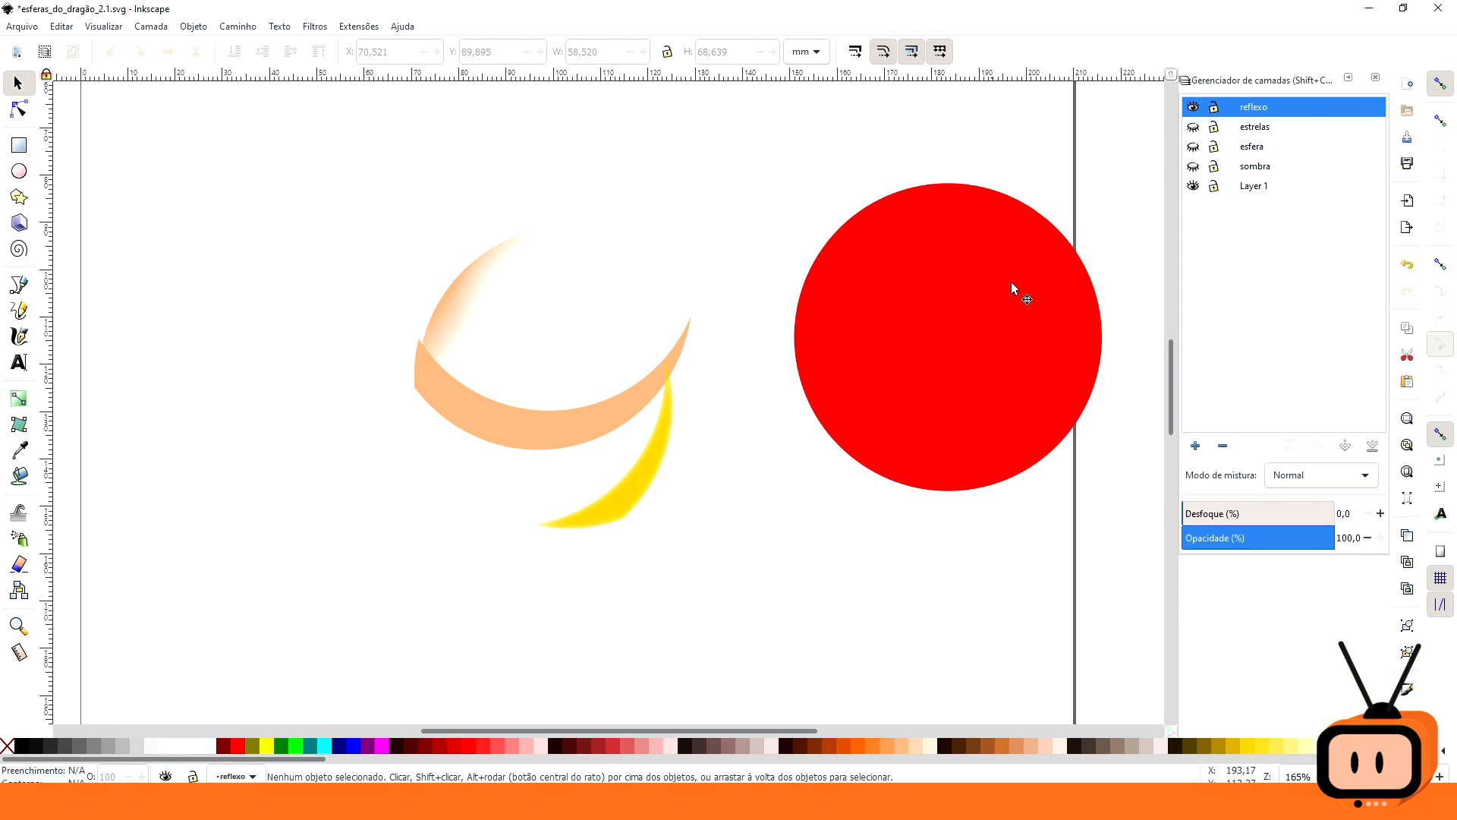
- Make the estrelas, esfera and sombra layers visible again
click(1193, 127)
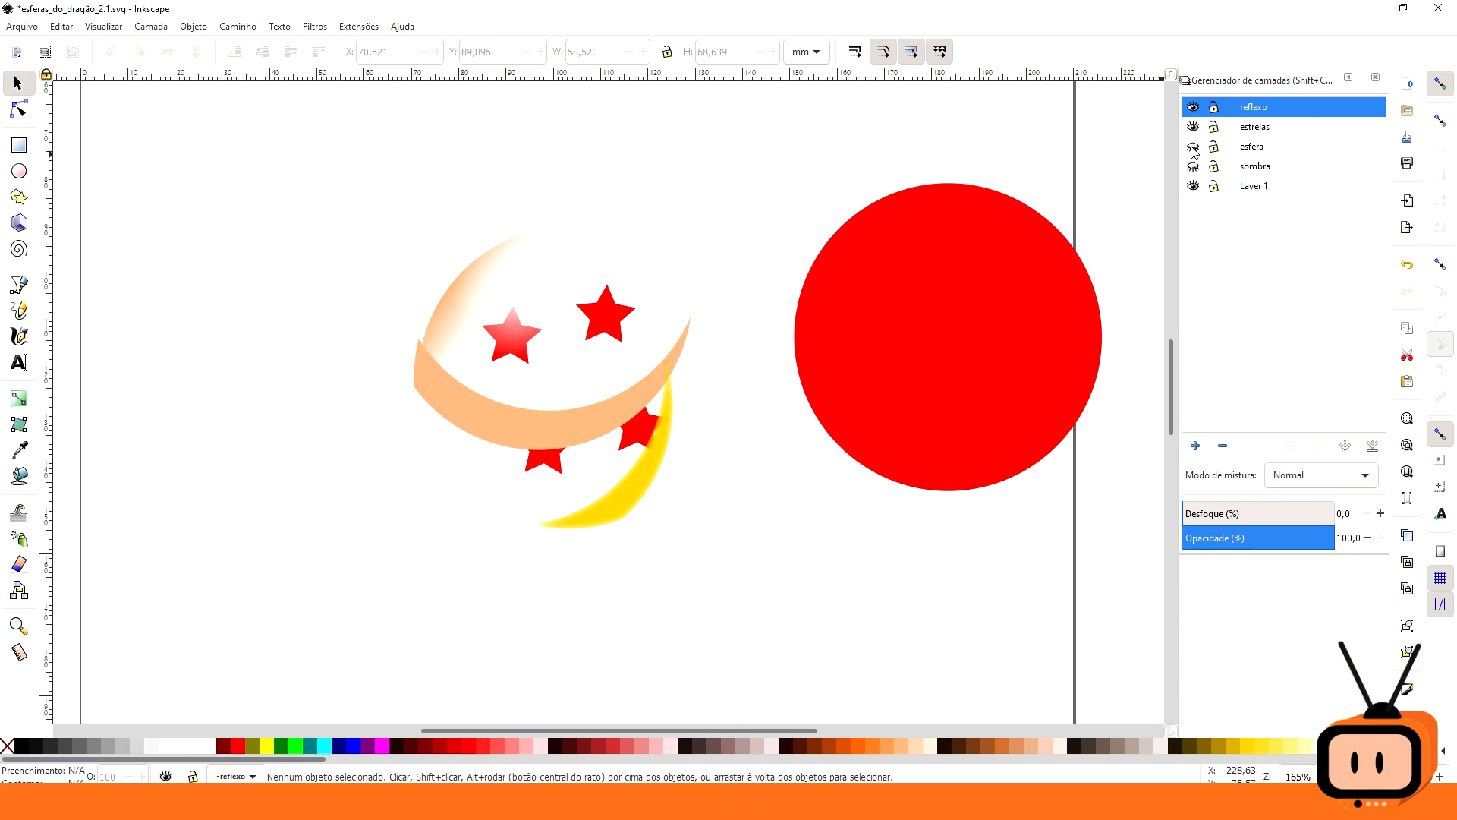
click(1193, 146)
click(1193, 166)
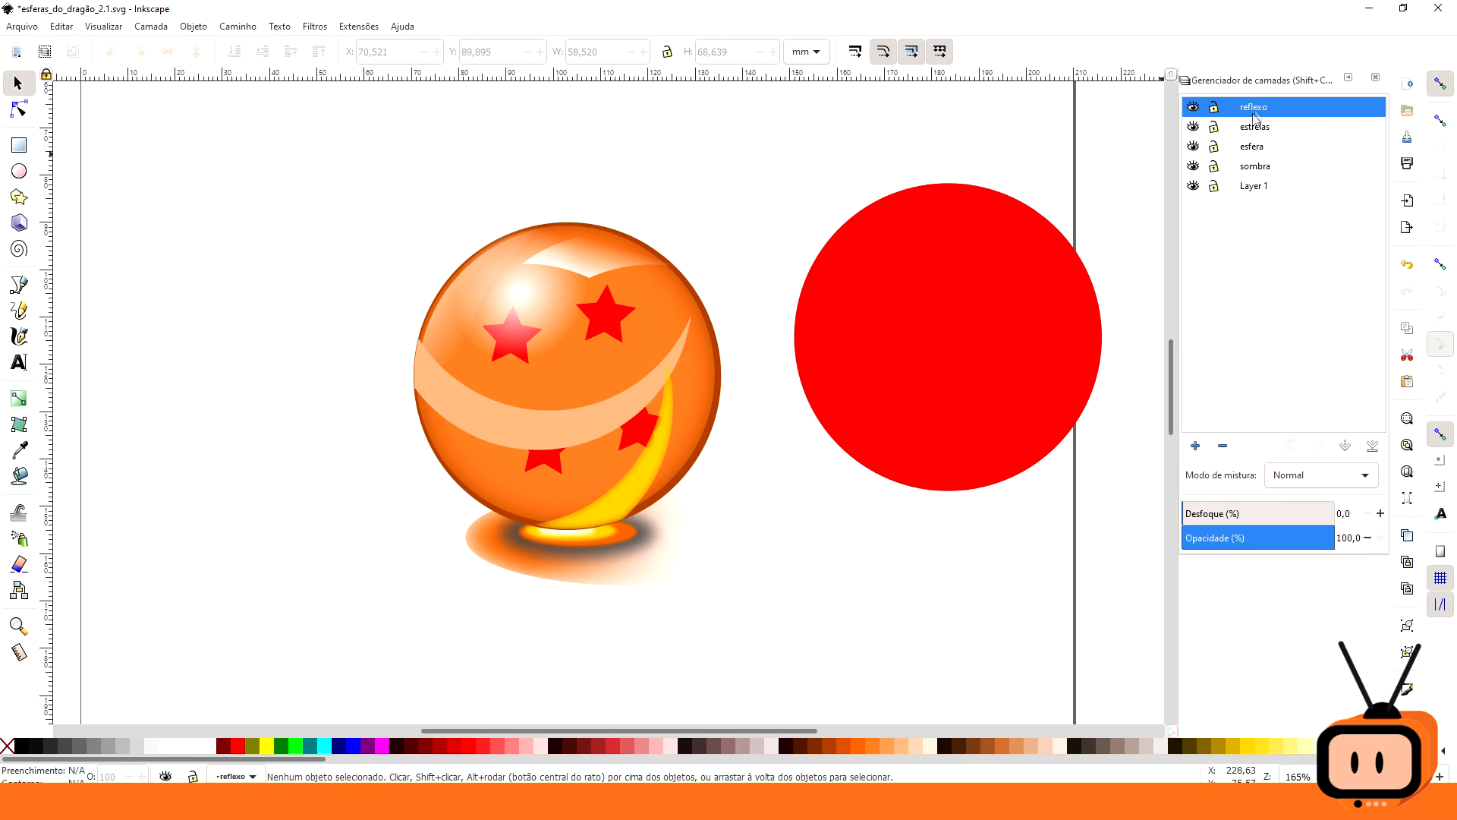
- Lock the reflexo layer and try moving the ball's parts on the canvas to test the lock
click(1214, 110)
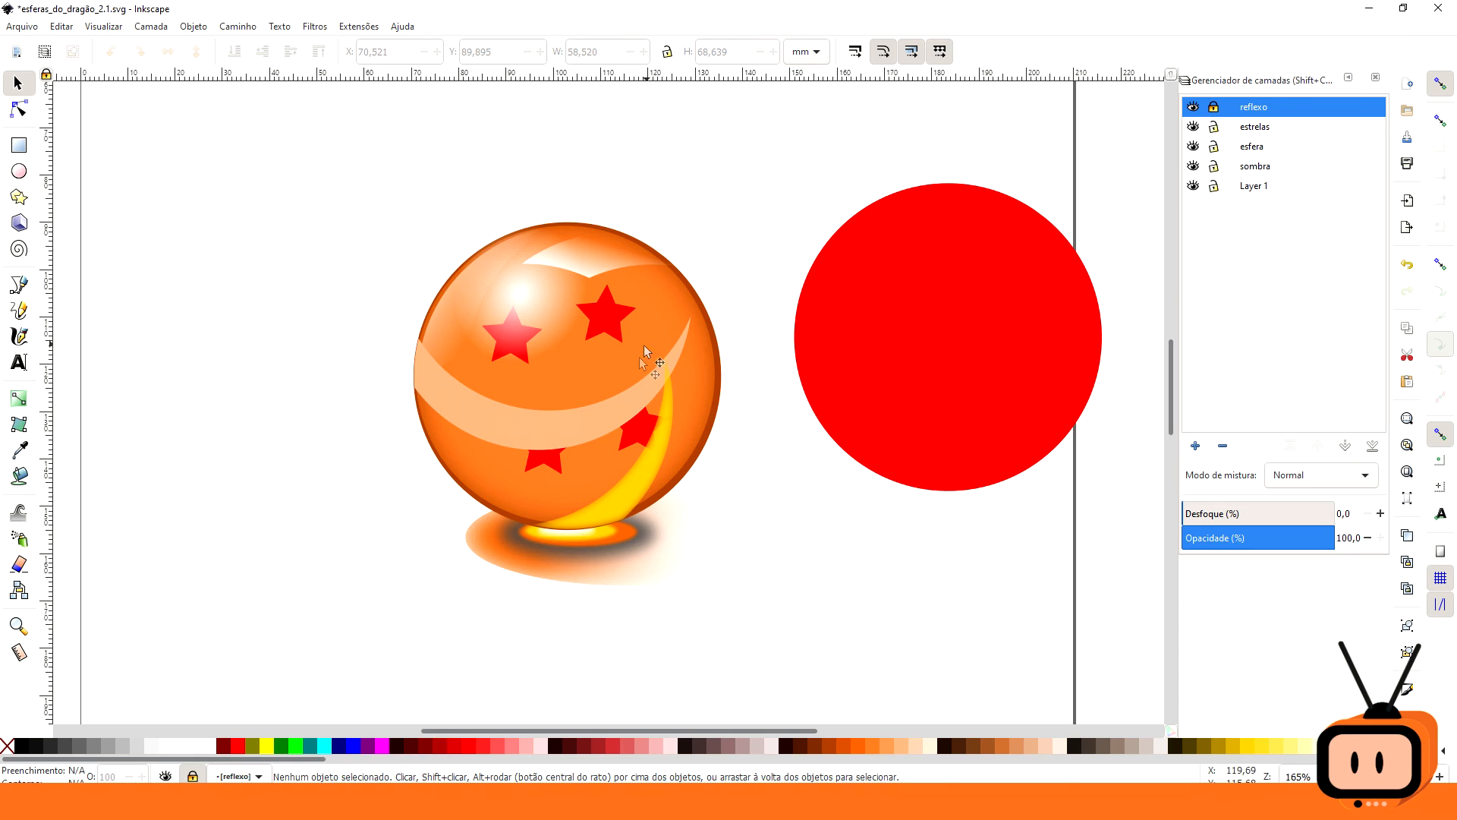
drag(576, 412, 307, 493)
drag(654, 446, 809, 208)
drag(693, 400, 870, 627)
drag(581, 397, 531, 433)
- Undo the test moves of the ball's parts and unlock the reflexo layer
key(ctrl+z)
key(ctrl+z)
key(ctrl+z)
key(ctrl+z)
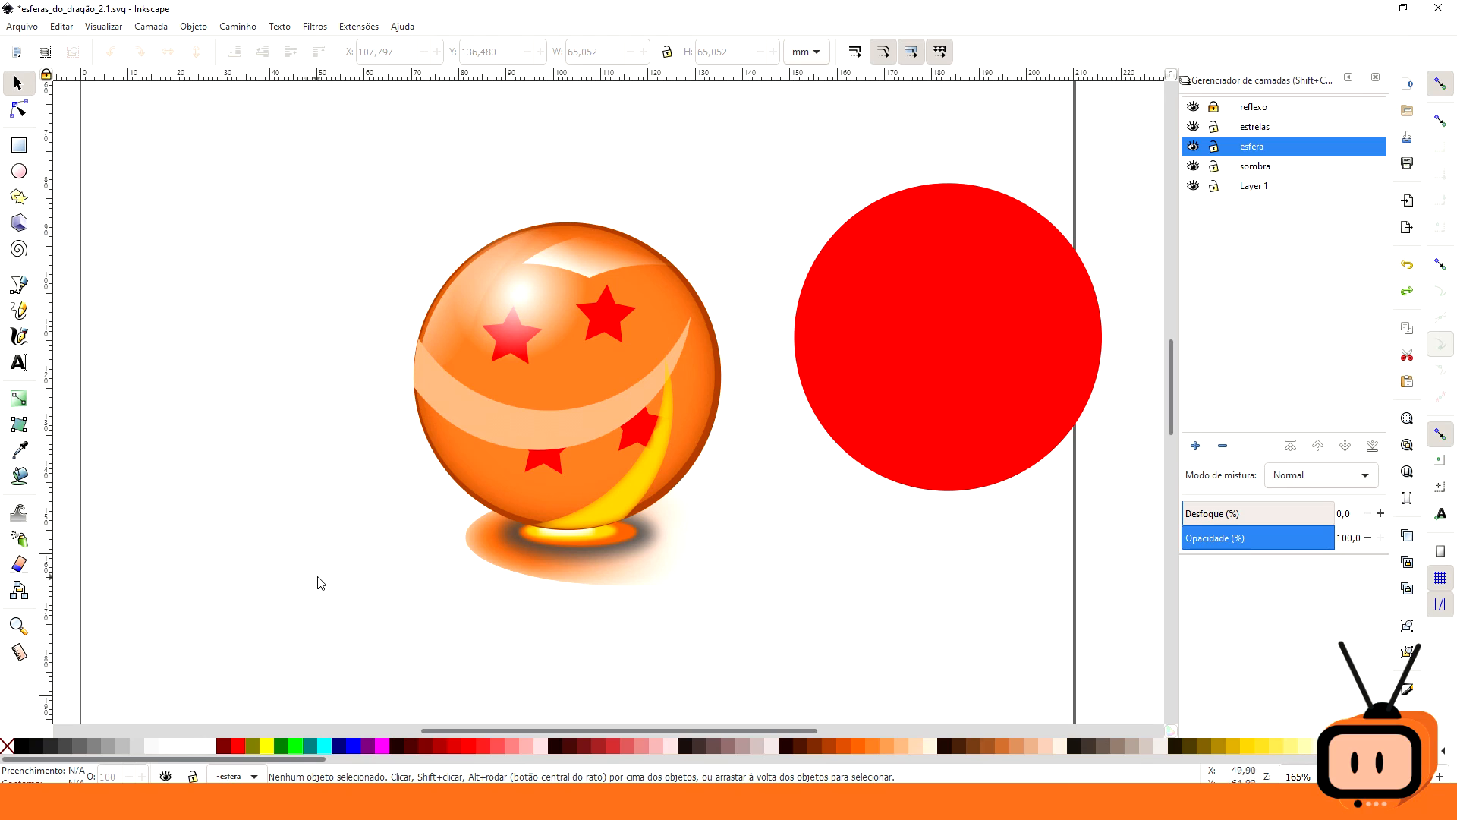
click(1217, 108)
- Toggle the reflexo layer's visibility repeatedly to compare the ball with and without its reflections, leaving it visible
click(1193, 107)
click(1194, 107)
click(1194, 107)
click(1194, 107)
click(1193, 107)
click(1193, 107)
click(1194, 107)
click(1193, 107)
- Lower the reflexo layer's opacity to 80% and further to 60%
click(1261, 110)
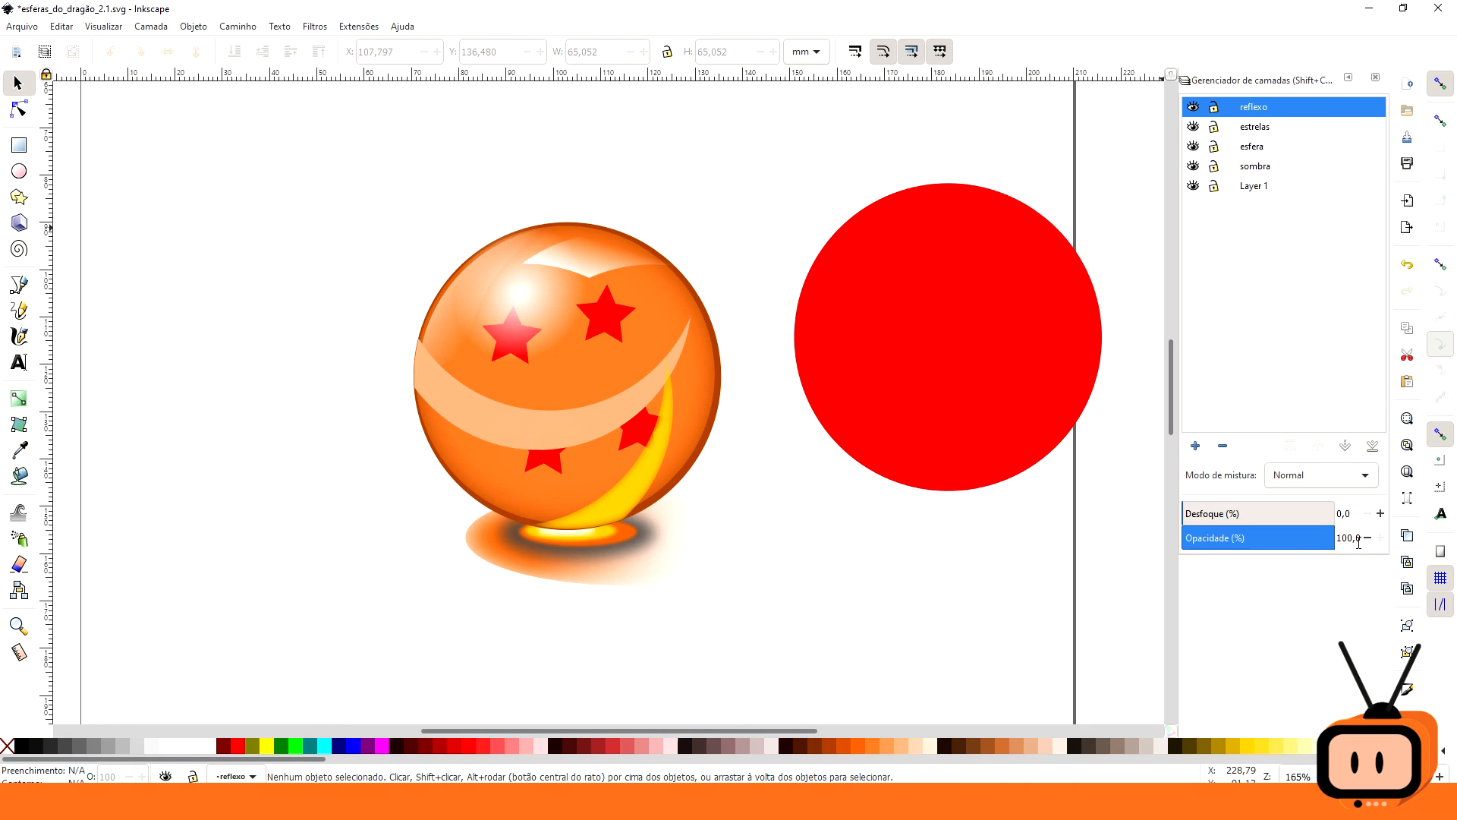
drag(1361, 537, 1337, 537)
text(80)
key(Return)
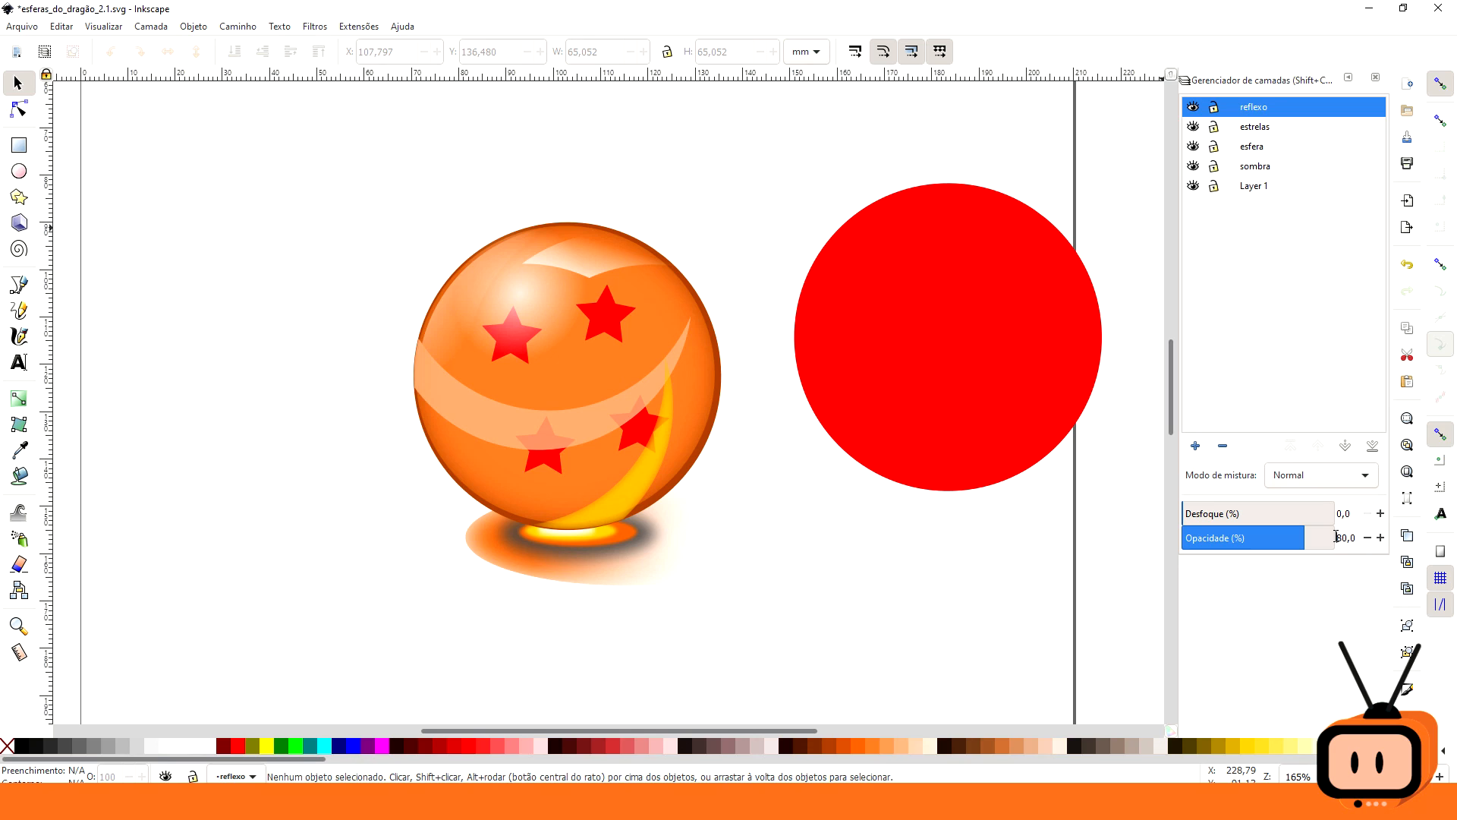
drag(1348, 537, 1337, 537)
text(60)
key(Return)
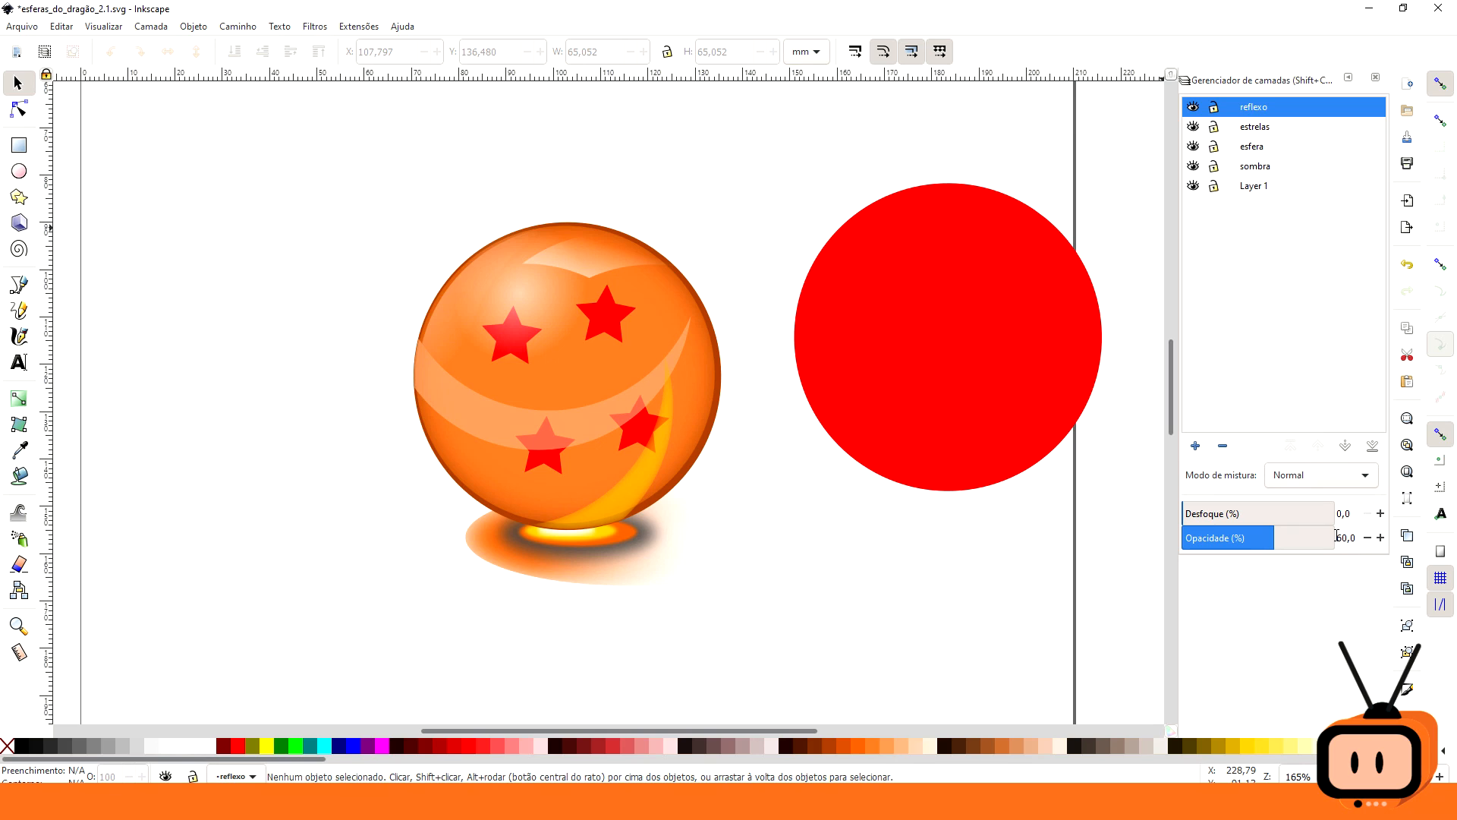
- Duplicate the whole ball with its base glow and shadow, and place the copy to the lower left of the original
drag(292, 139, 982, 699)
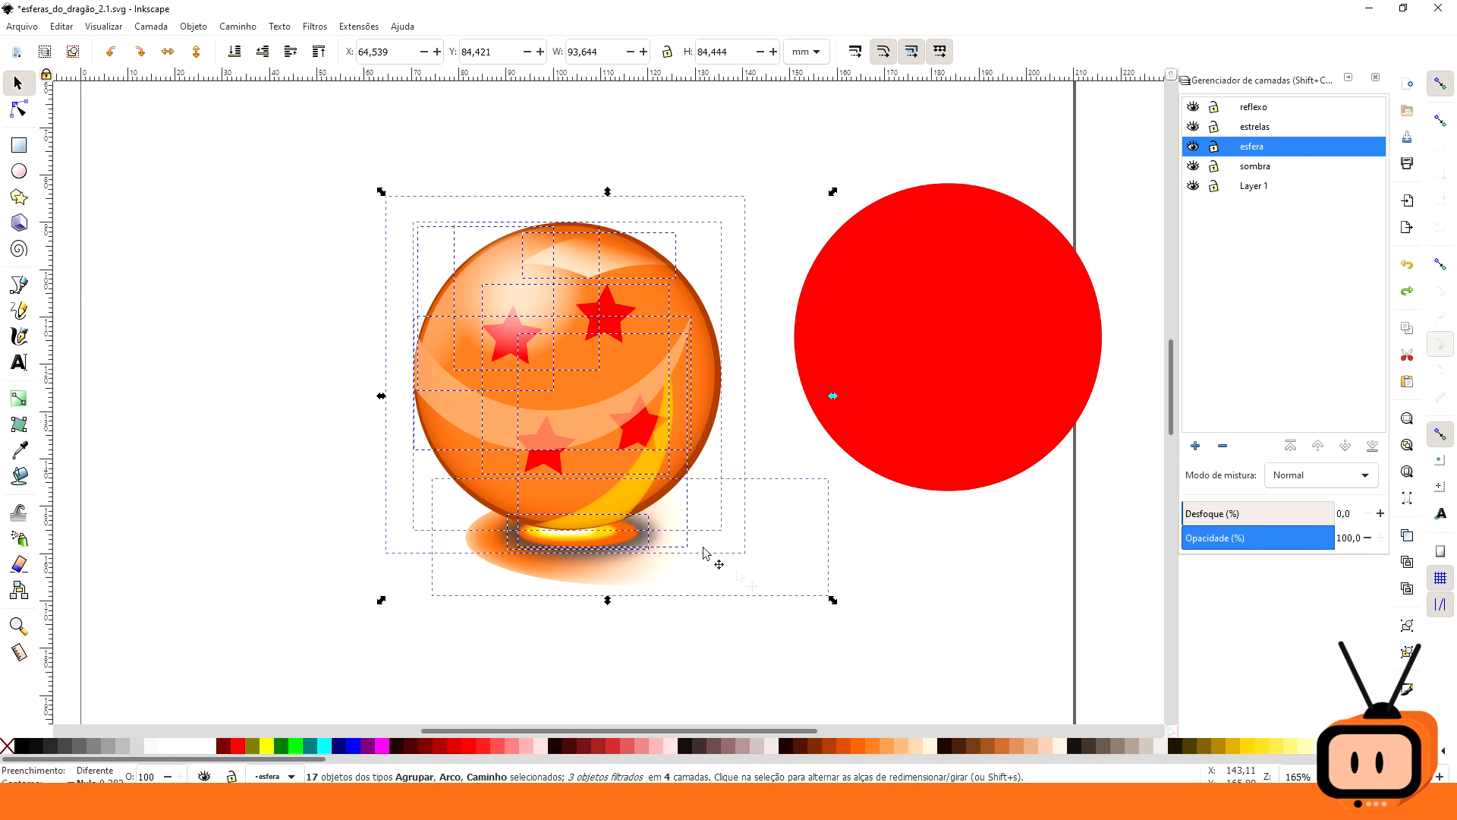
key(ctrl+d)
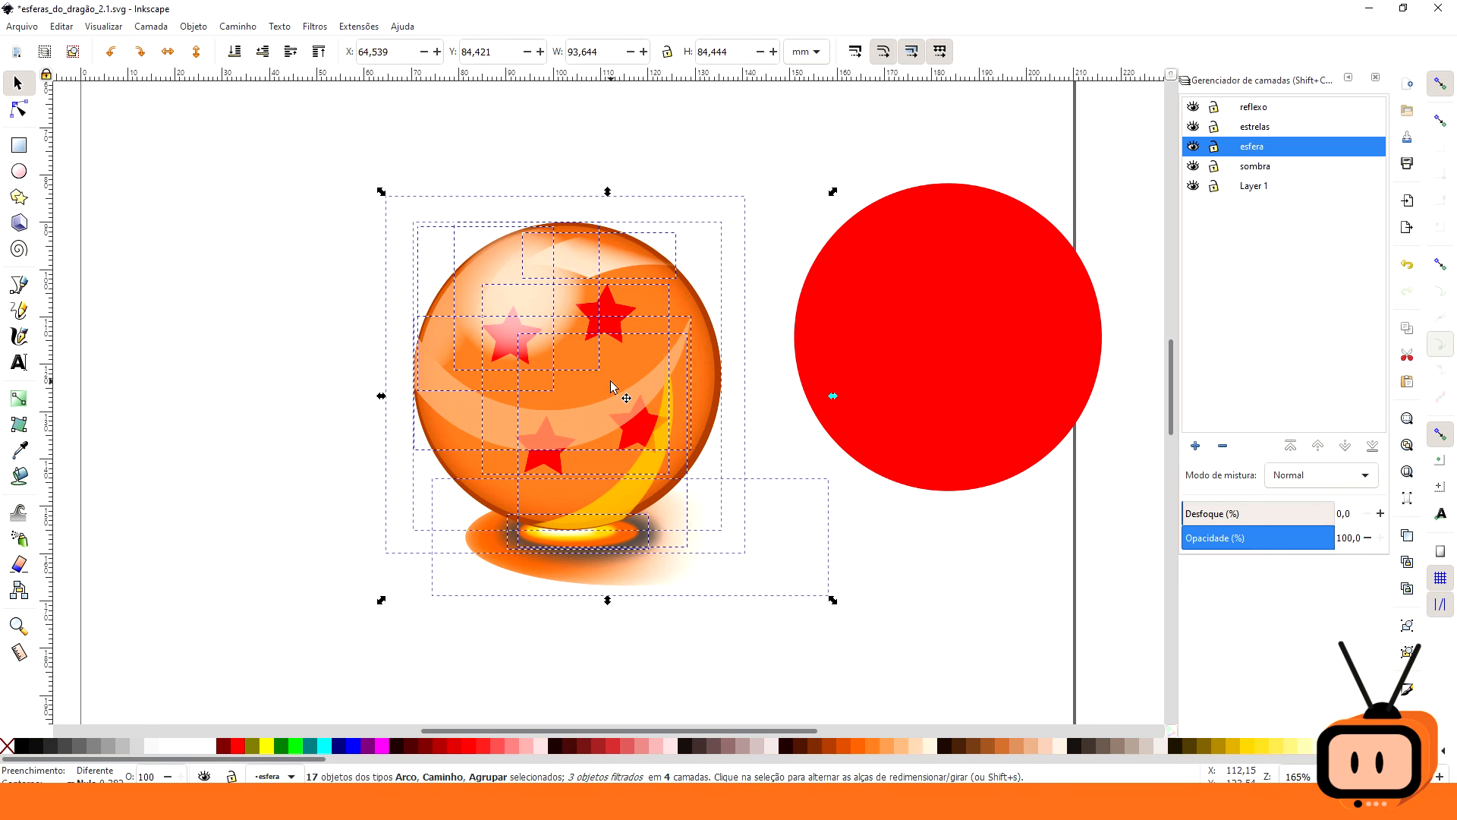
drag(612, 375, 244, 351)
drag(429, 203, 544, 191)
drag(357, 337, 430, 469)
drag(540, 256, 602, 130)
drag(425, 384, 428, 394)
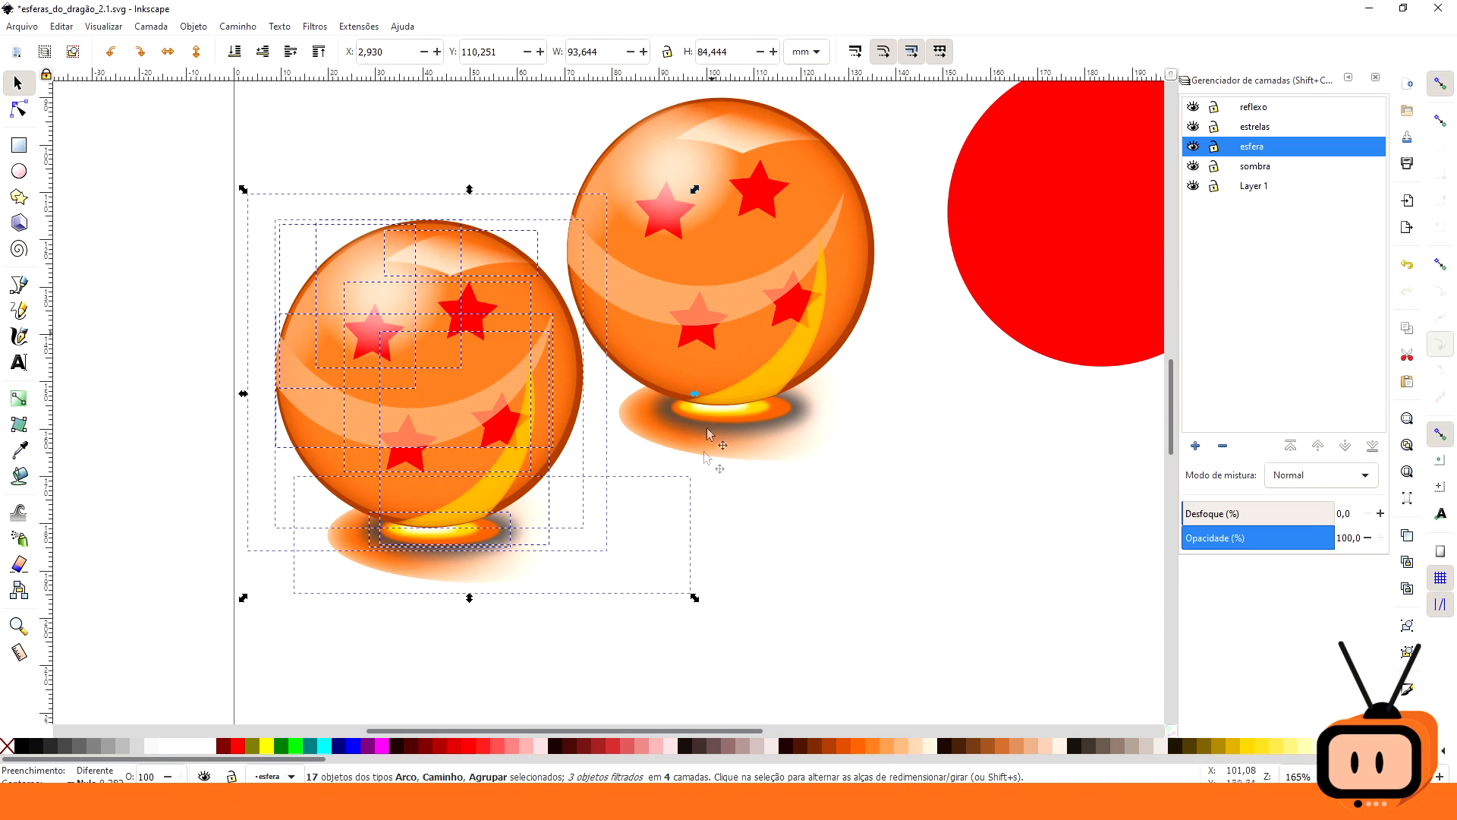
drag(879, 478, 797, 477)
click(845, 507)
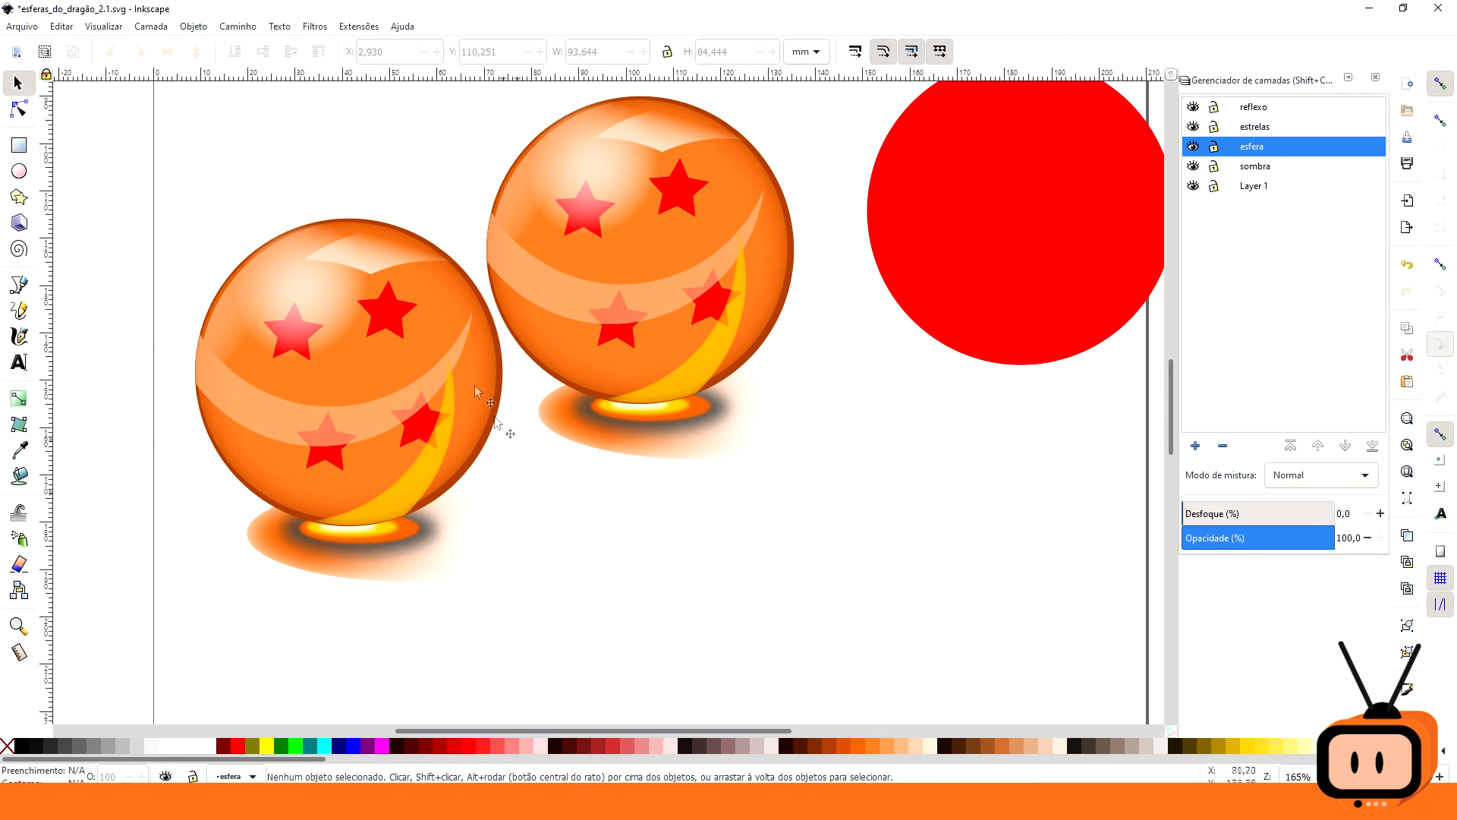
- Select the copied ball's stars, then switch to the esferas_do_dragão_02.svg drawing and maximise its window
click(388, 321)
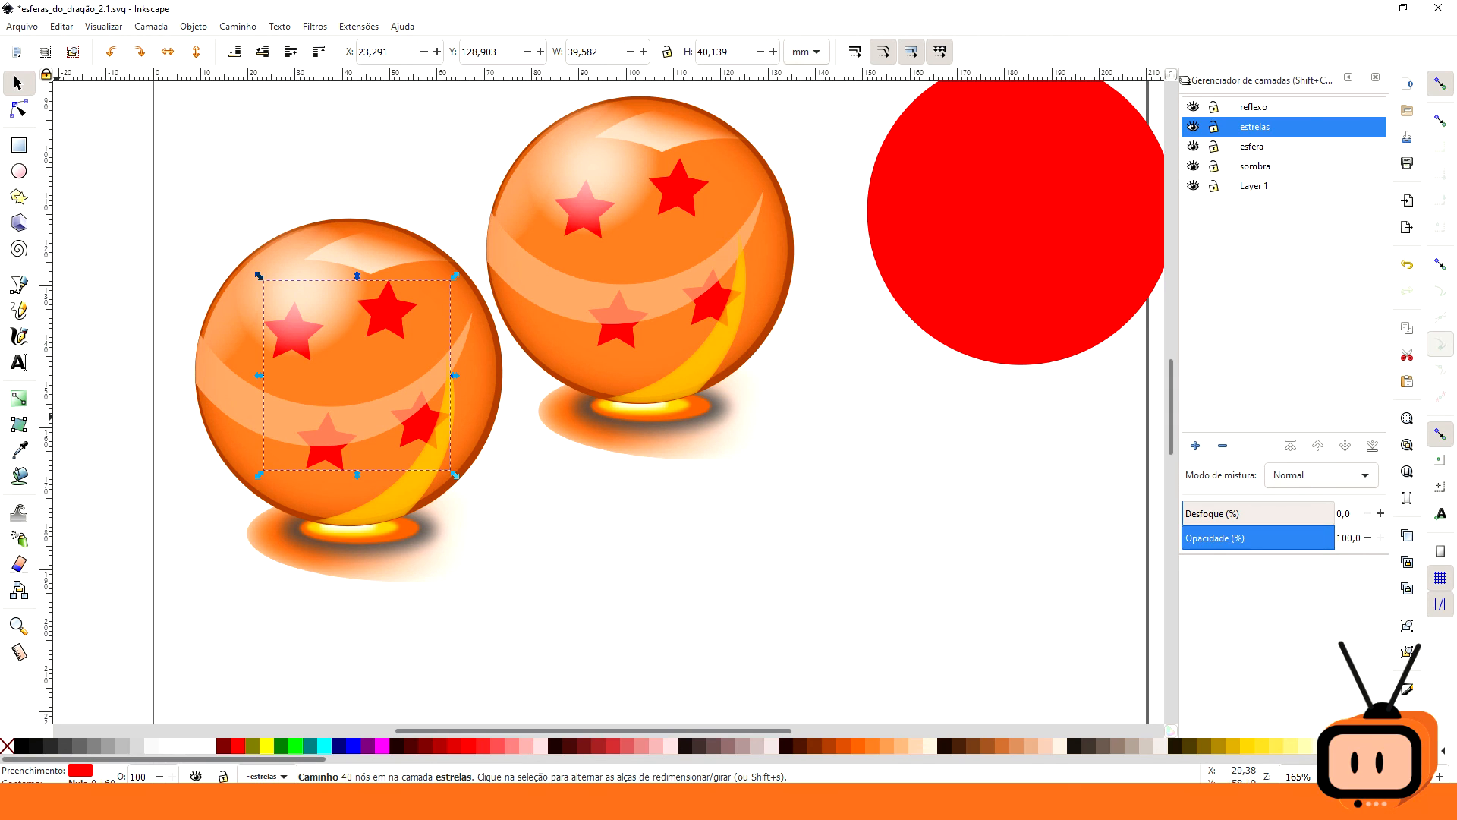
drag(0, 46, 413, 26)
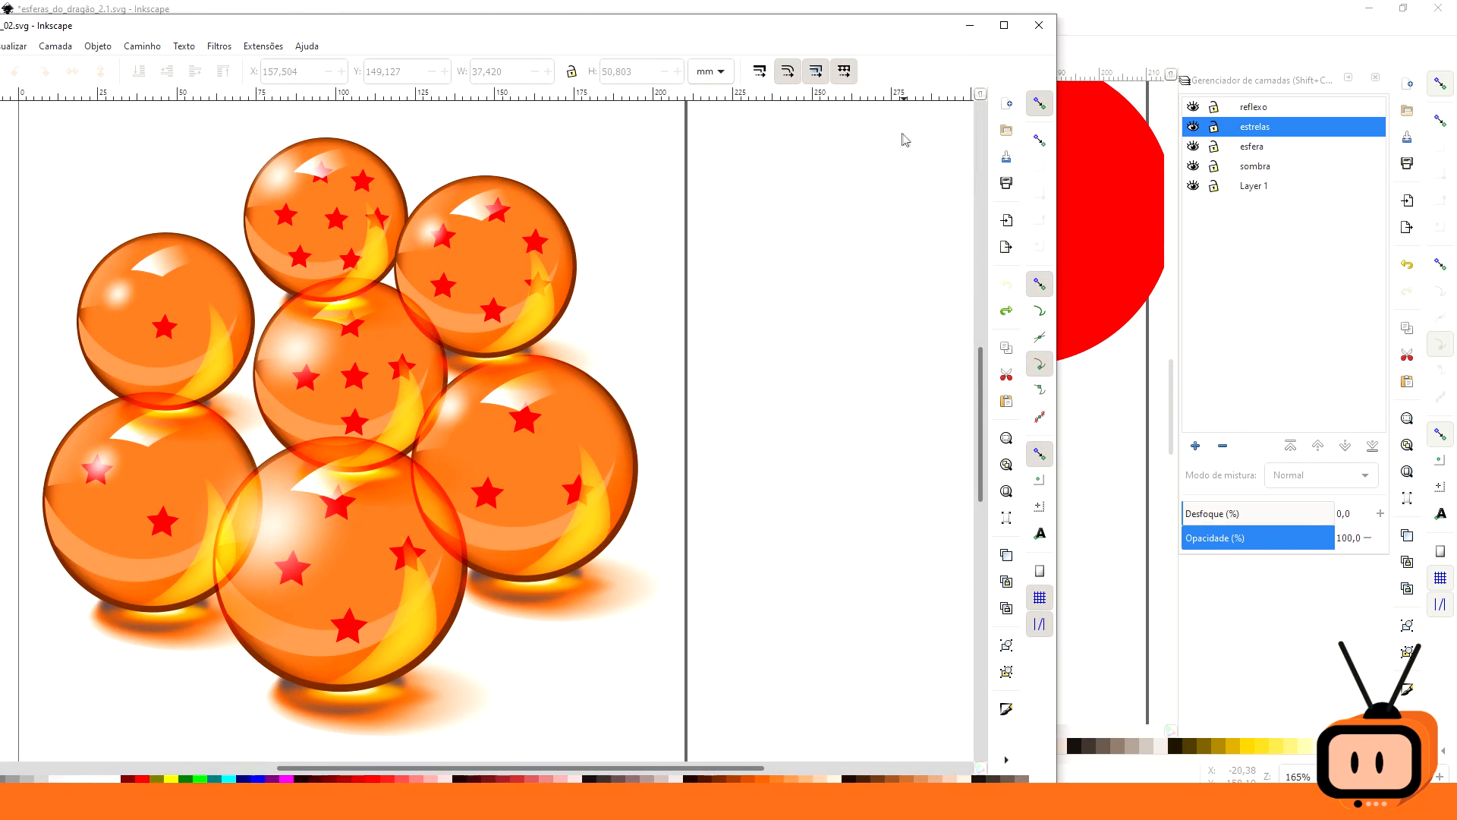
click(1004, 25)
- Spread out the four-star, three-star, two-star and one-star ball groups by shifting each one slightly
mouse_move(593, 533)
mouse_down()
mouse_move(574, 500)
mouse_move(586, 529)
mouse_up()
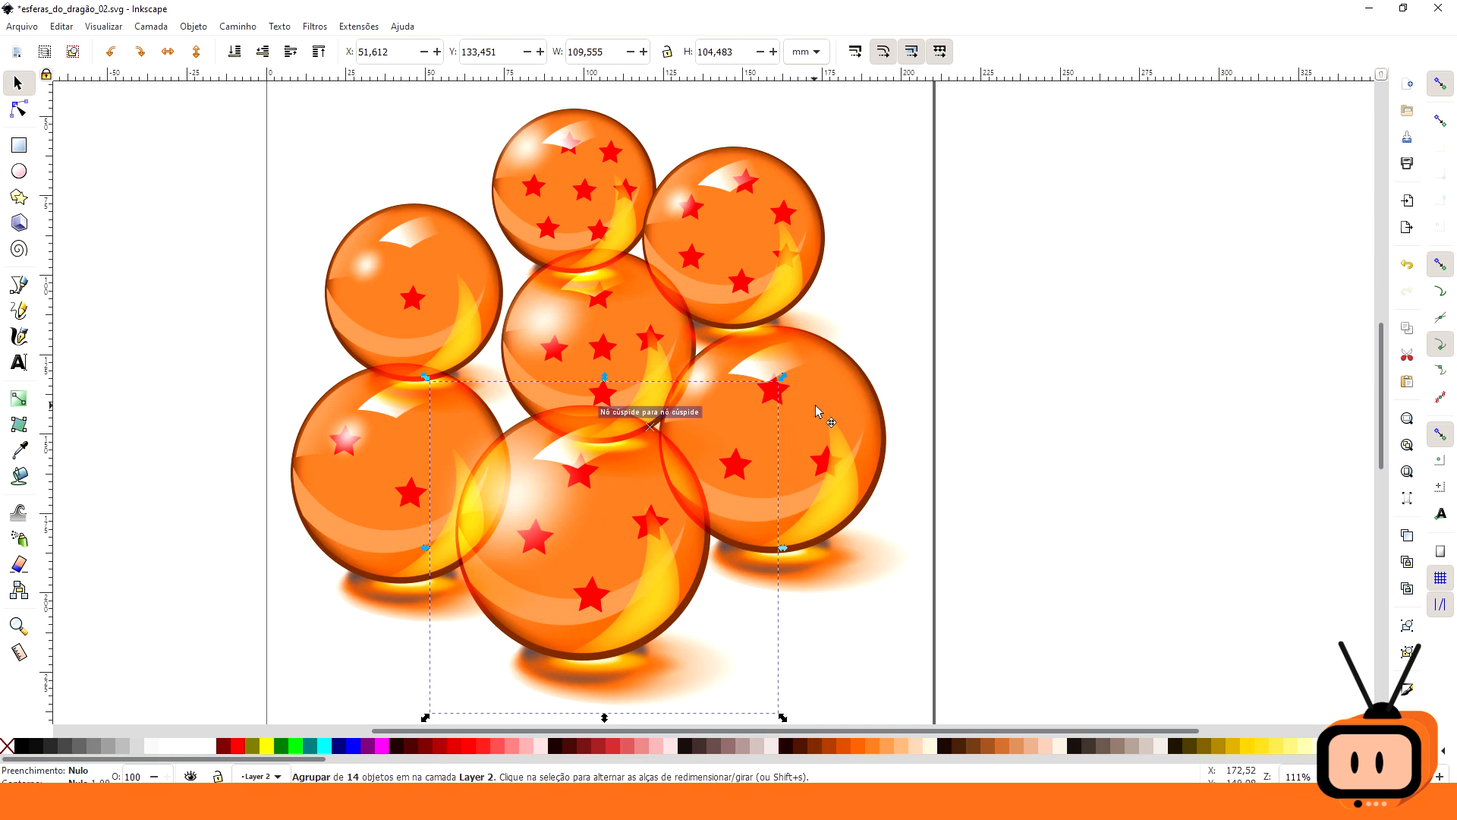
drag(816, 410, 846, 411)
drag(396, 451, 413, 418)
mouse_move(402, 241)
mouse_down()
mouse_move(396, 213)
mouse_move(404, 224)
mouse_up()
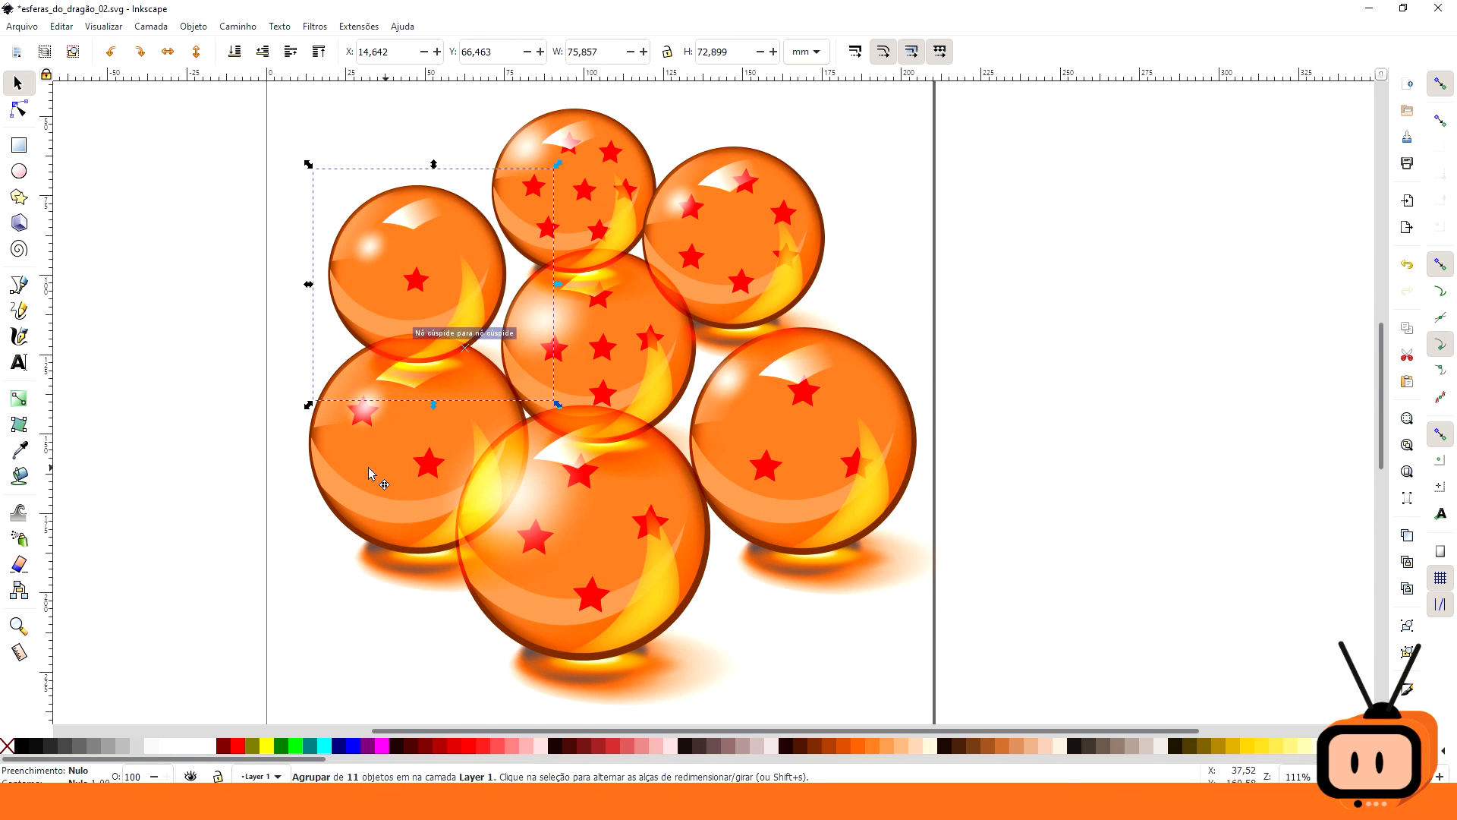
drag(368, 468, 354, 472)
- Shift the five-star and seven-star balls upward, and the six-star and four-star balls slightly down and right
drag(647, 330, 639, 332)
drag(752, 220, 762, 228)
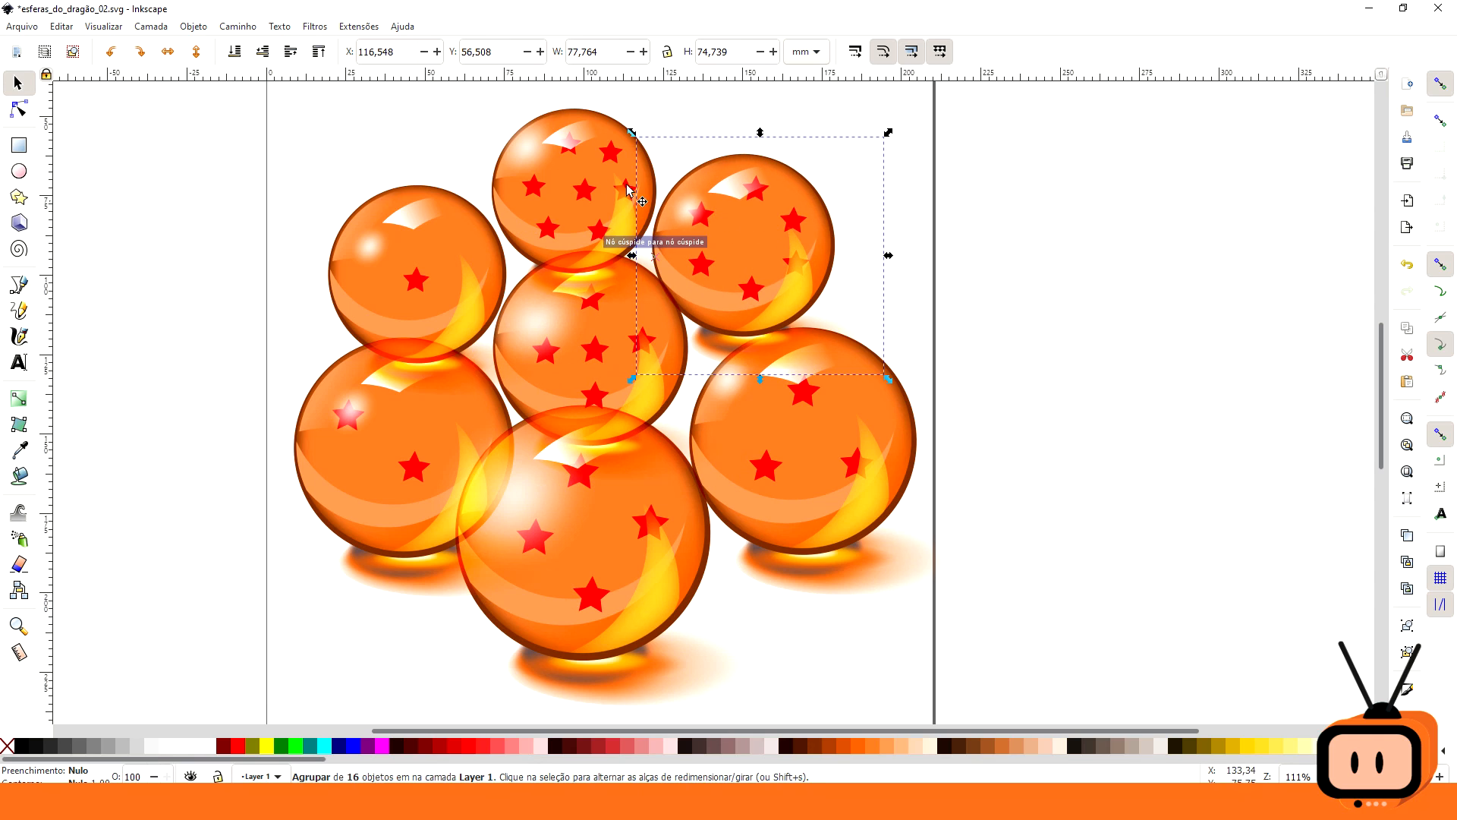
drag(568, 170, 565, 153)
click(722, 309)
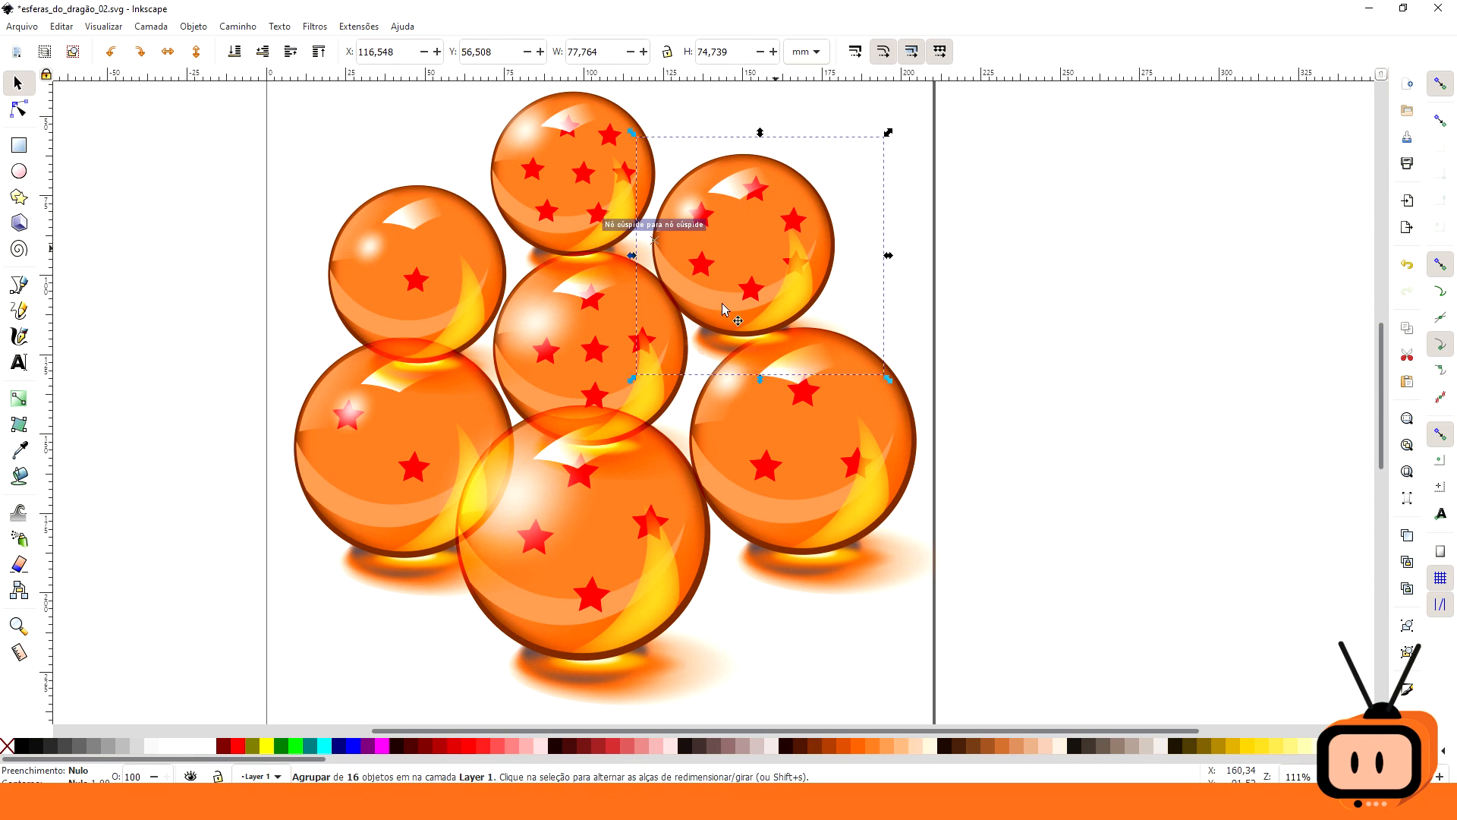
drag(581, 360, 577, 347)
drag(622, 555, 629, 562)
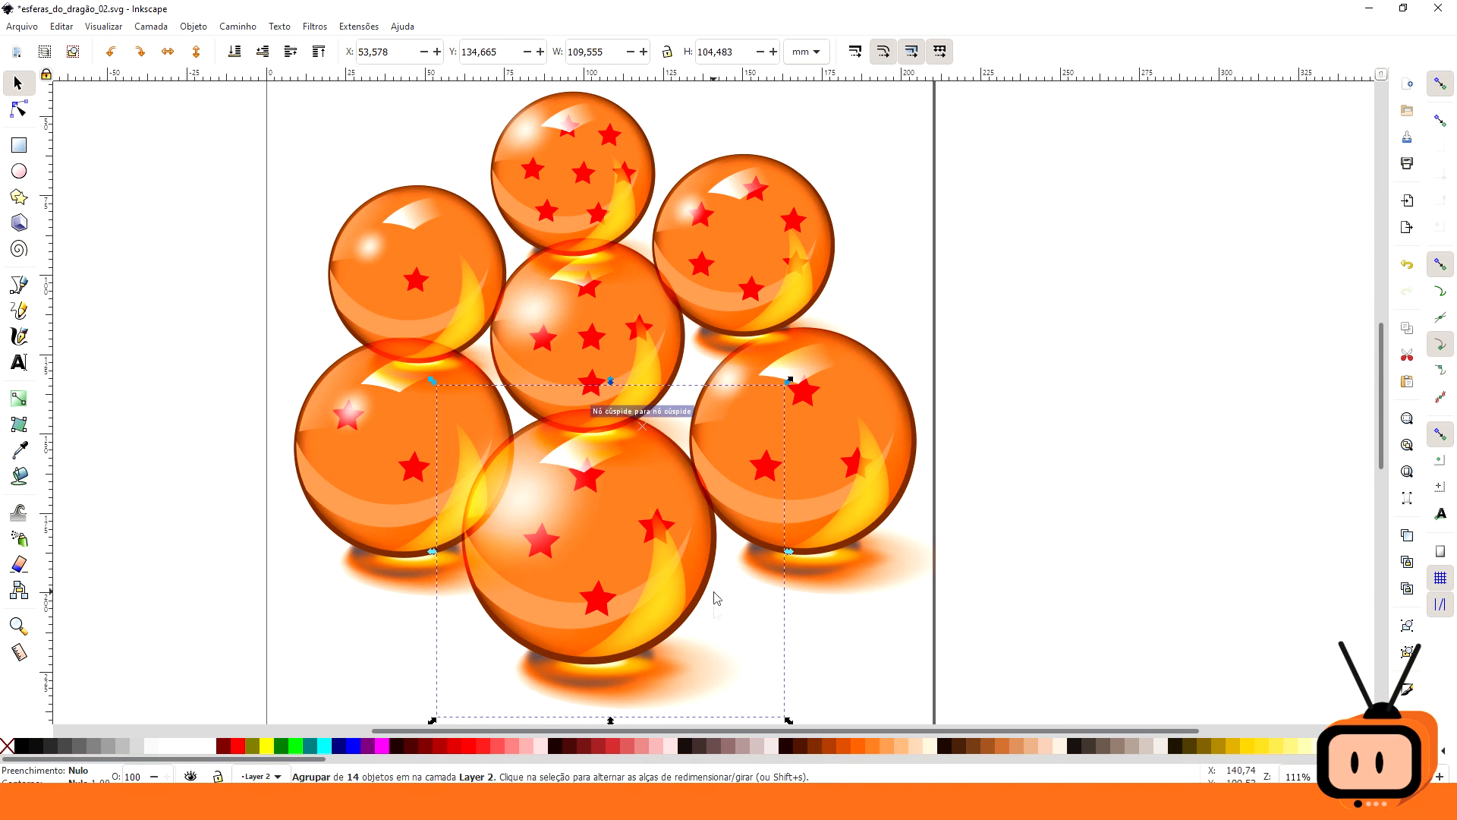
- Shrink the seven-star ball to about half its size and place it between the one-star and six-star balls
drag(595, 205, 1040, 262)
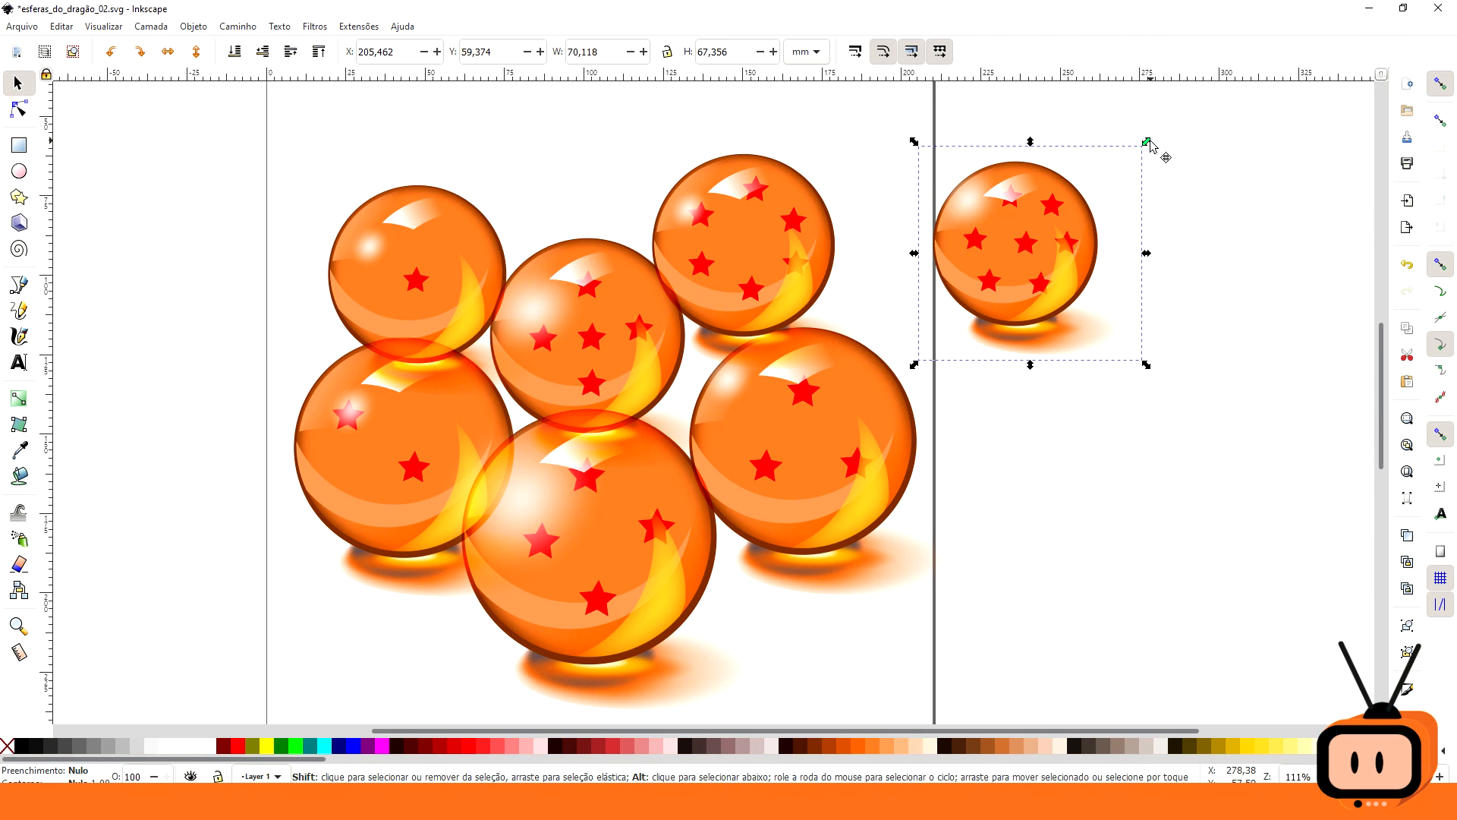
drag(1149, 142, 1099, 241)
drag(981, 296, 544, 173)
- Shift the six-star ball slightly up and left, and enlarge the front four-star ball group to about 135.5 × 129.4 mm
drag(754, 229, 732, 204)
drag(638, 574, 620, 586)
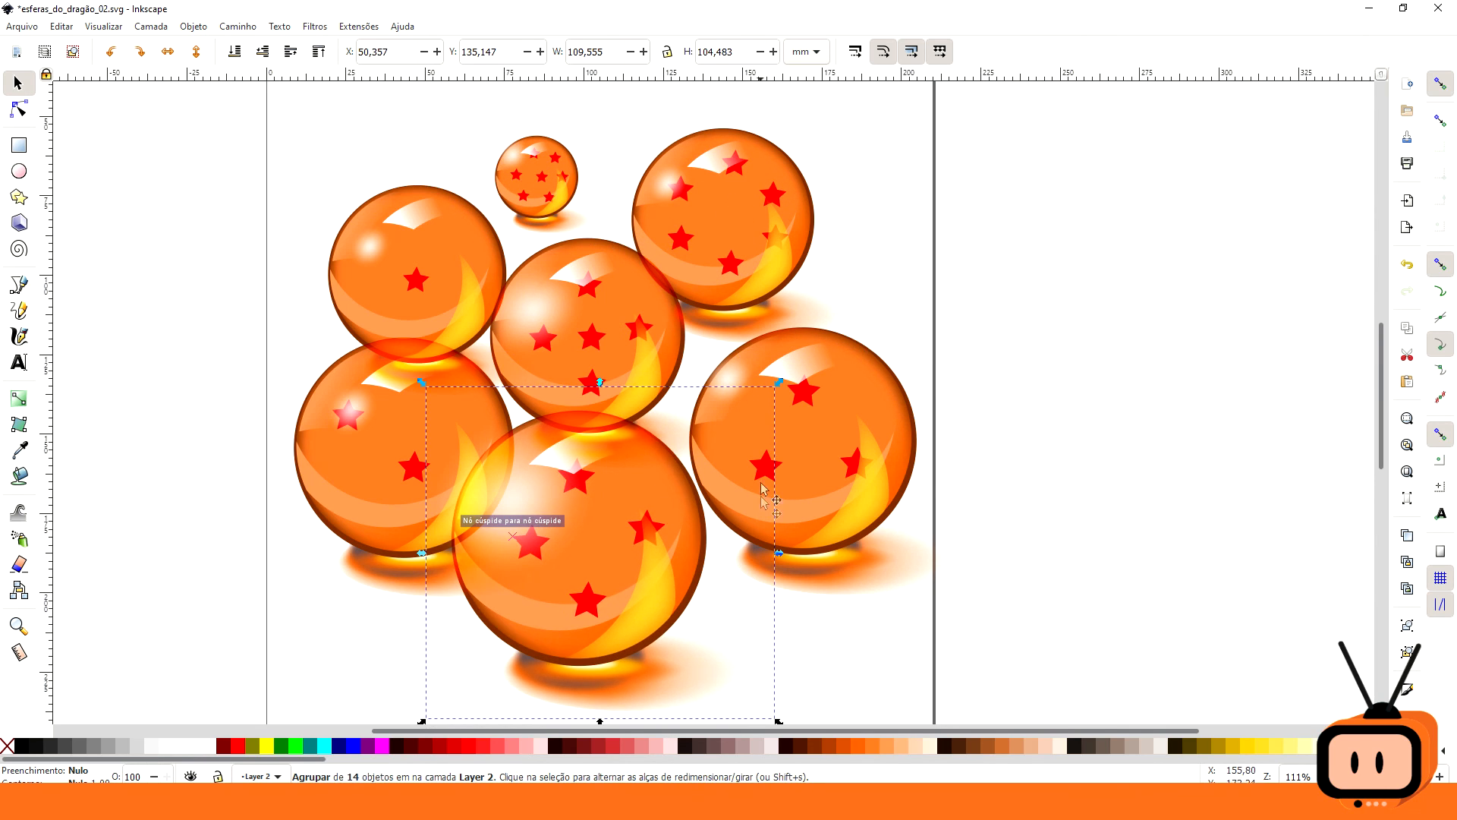
drag(780, 382, 856, 307)
drag(633, 494, 607, 530)
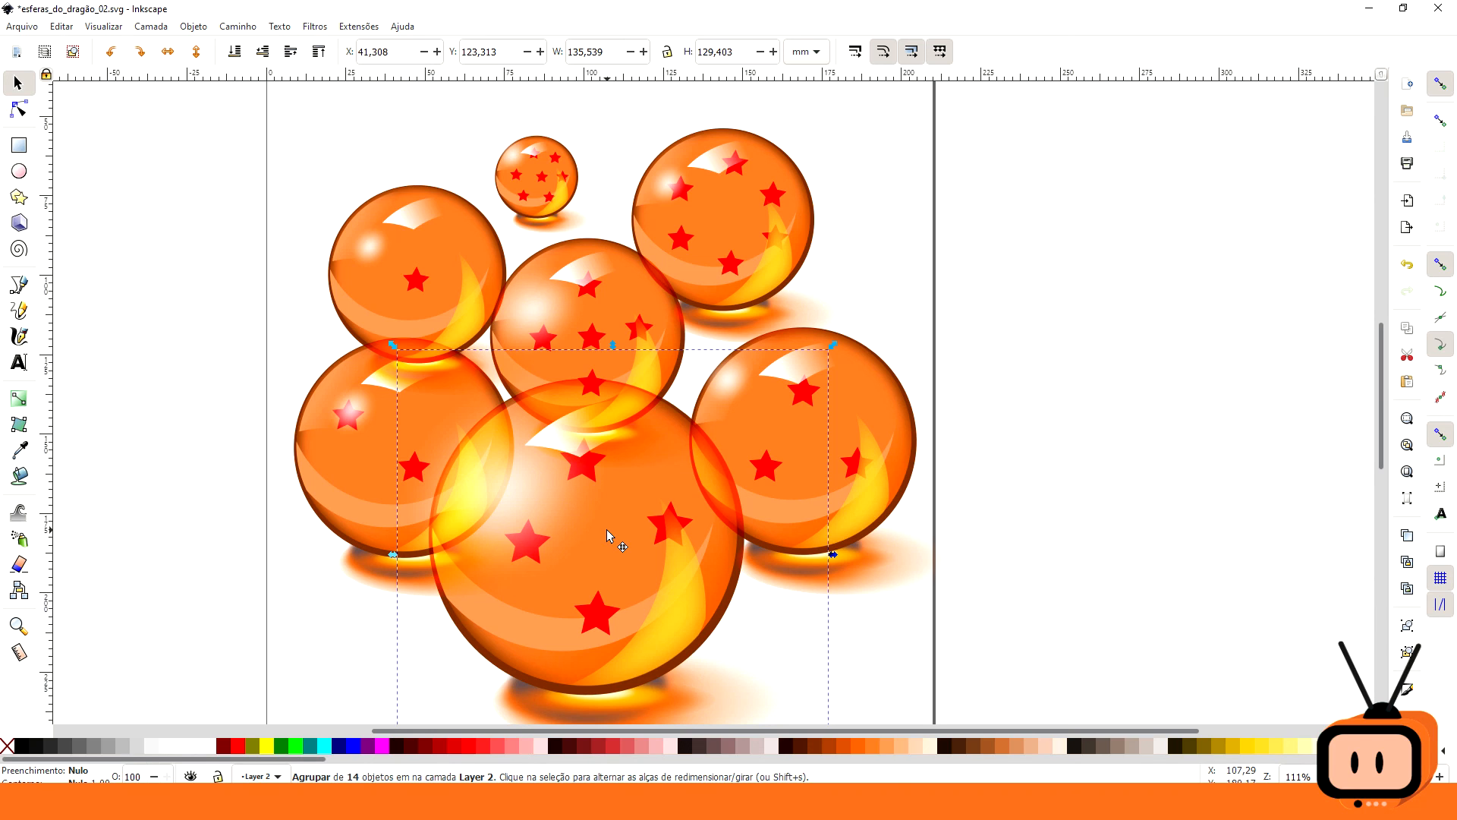
- Inside the one-star ball's group, move the upper curved white highlight about 9 mm to the left, then deselect it
click(423, 222)
double_click(418, 220)
click(419, 221)
drag(418, 221, 391, 224)
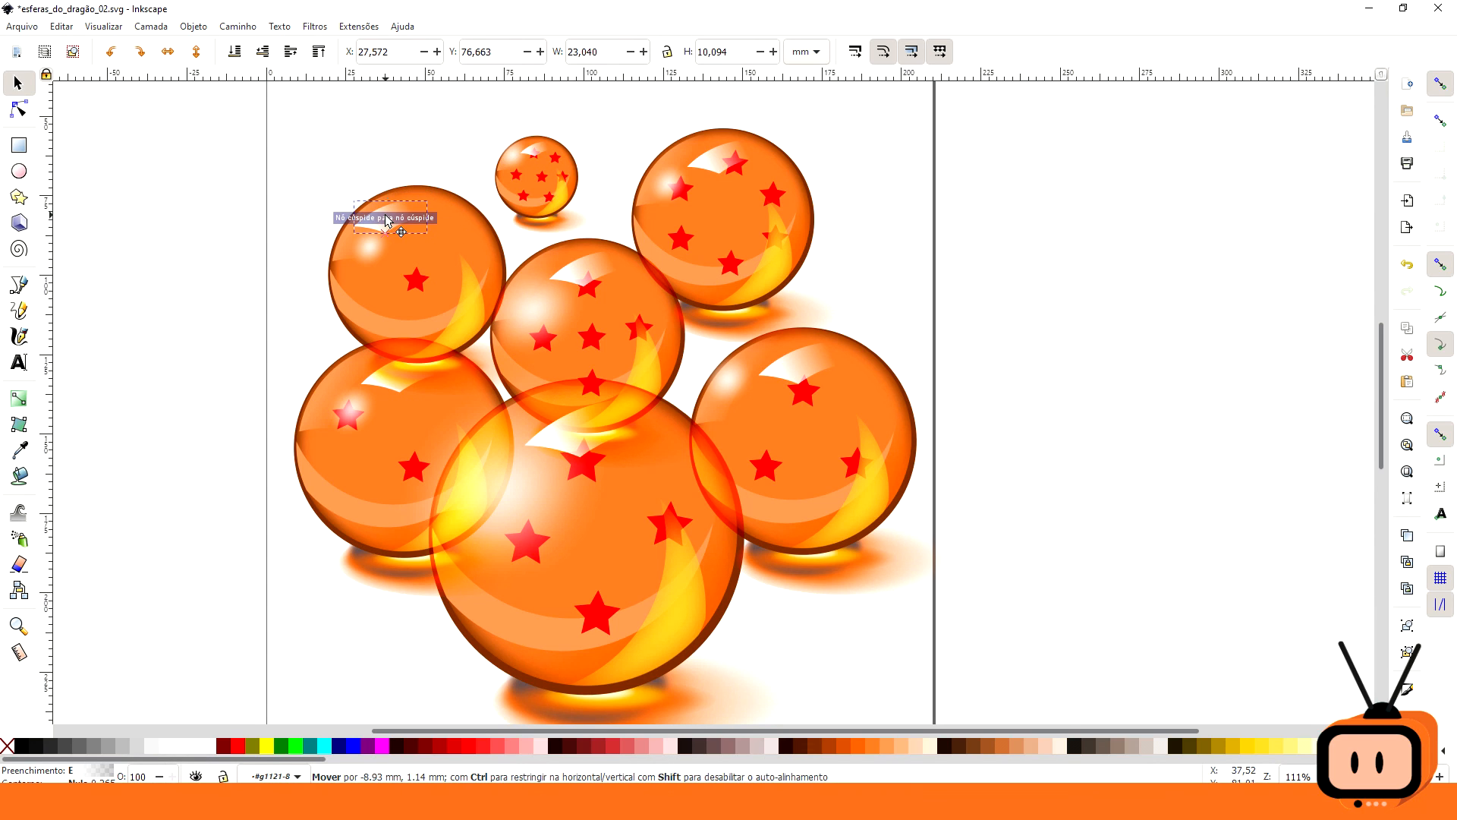
click(424, 151)
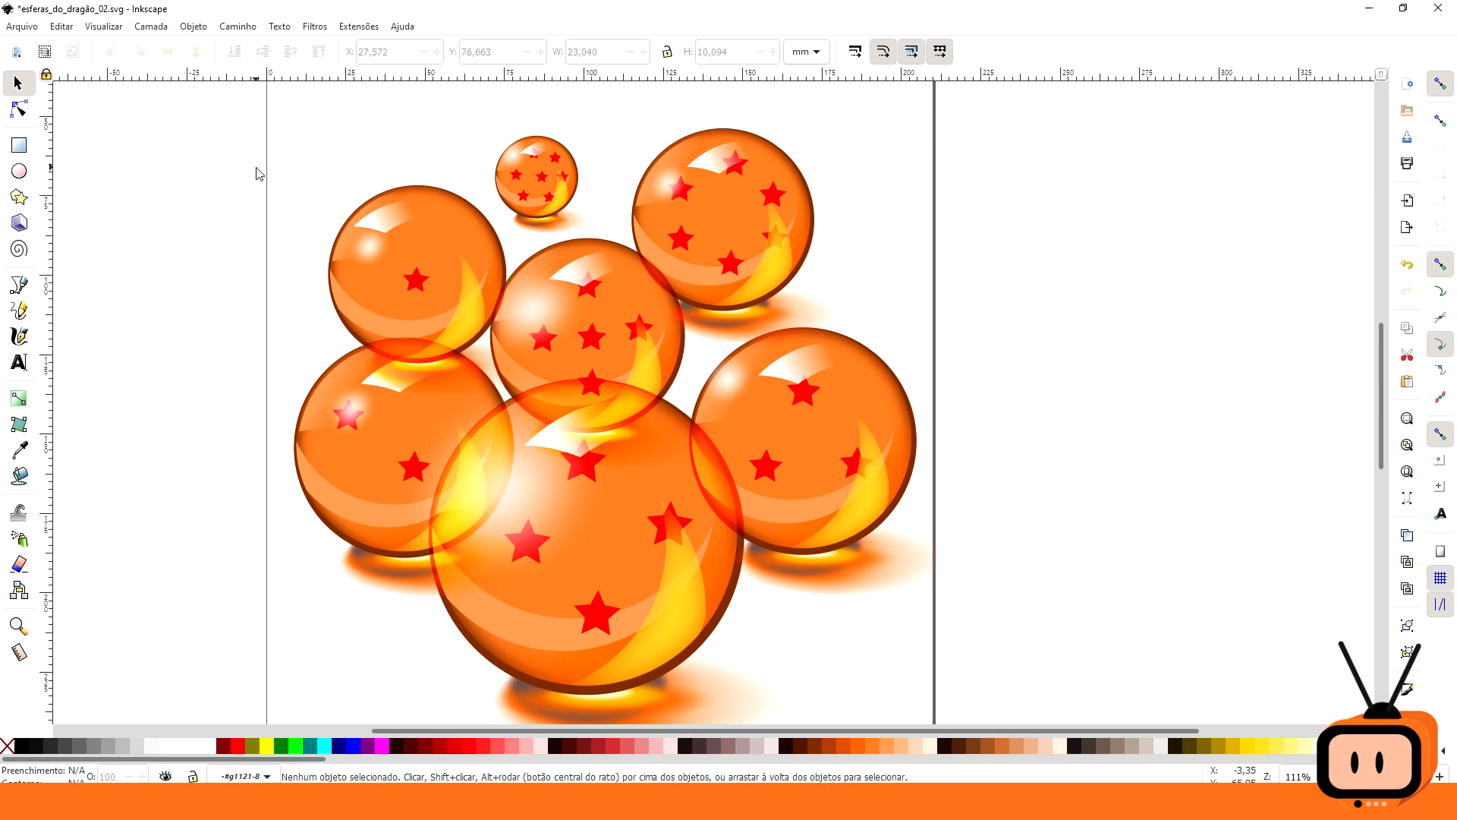
click(253, 802)
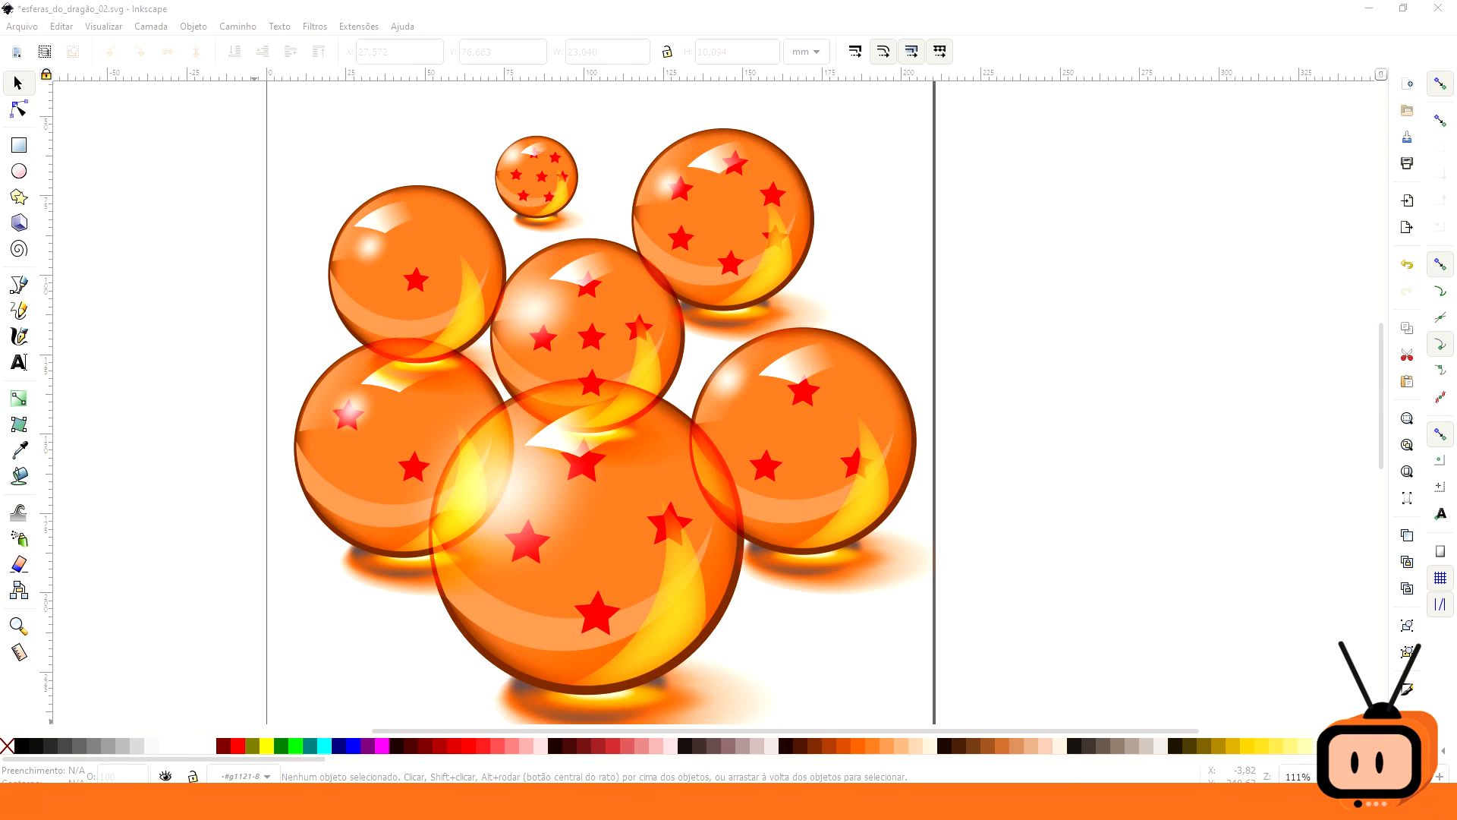